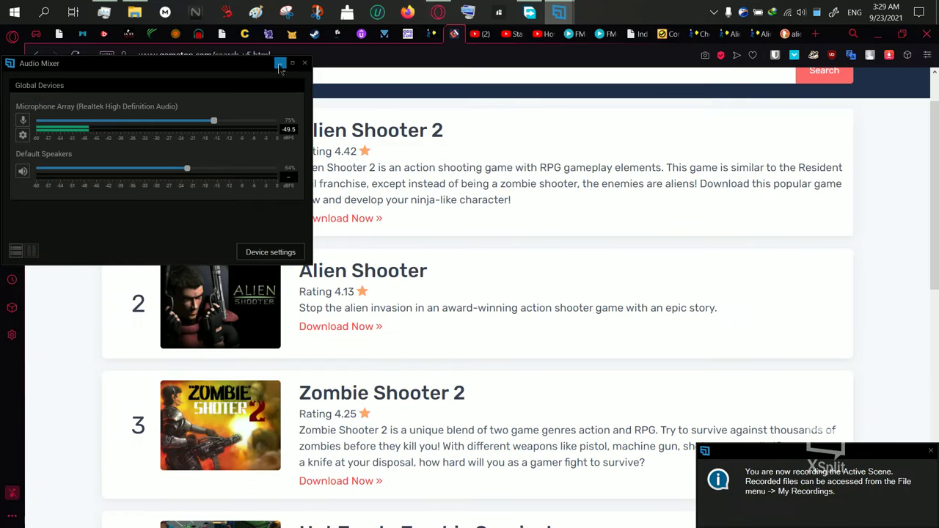
Look over the GameTop Alien Shooter search results and the Cheatbook hex cheat section.
left_click(279, 64)
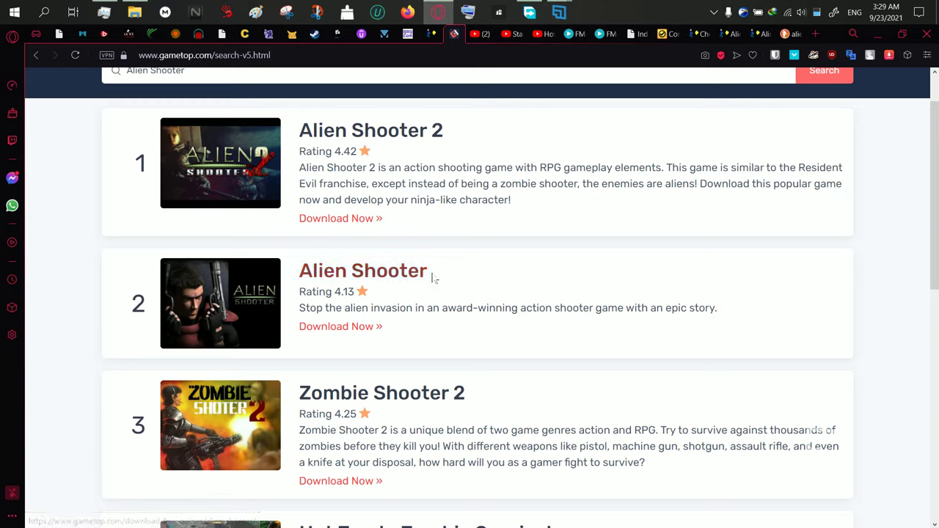
left_click_drag(429, 272, 302, 273)
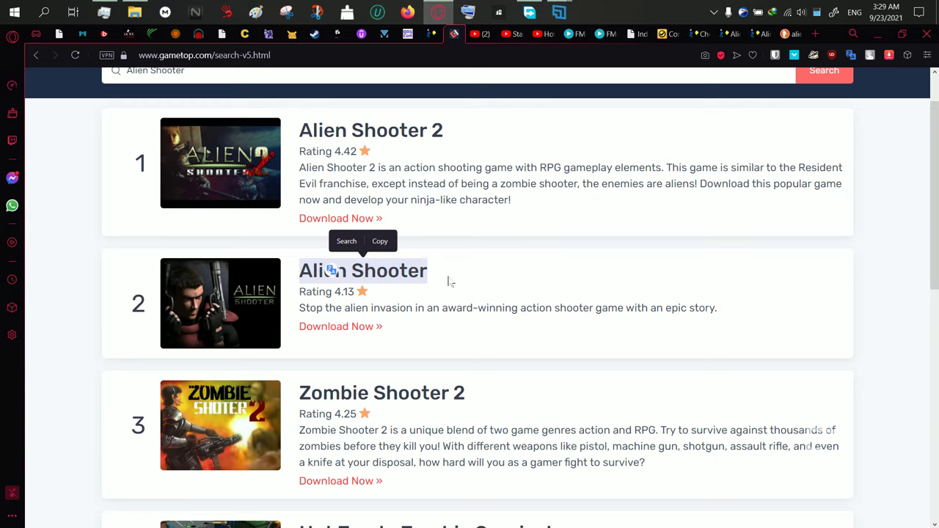
left_click(431, 37)
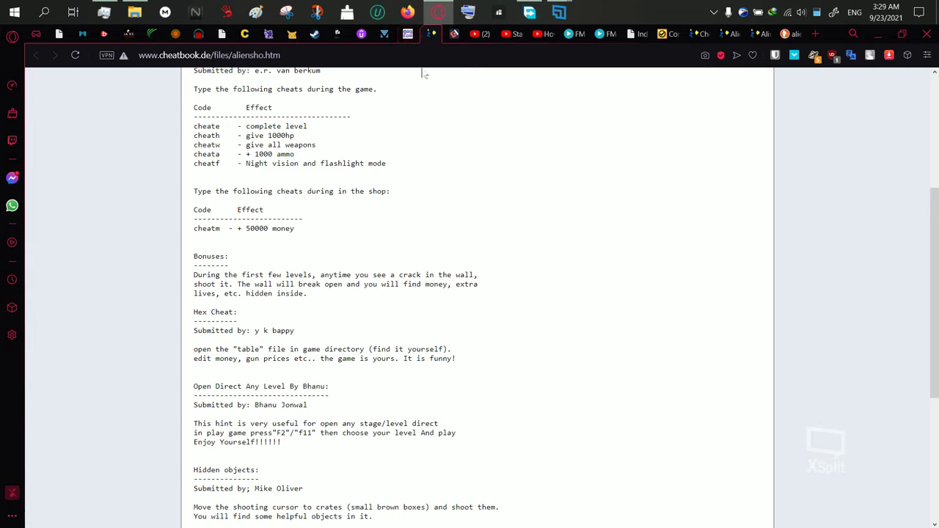
left_click_drag(456, 360, 222, 312)
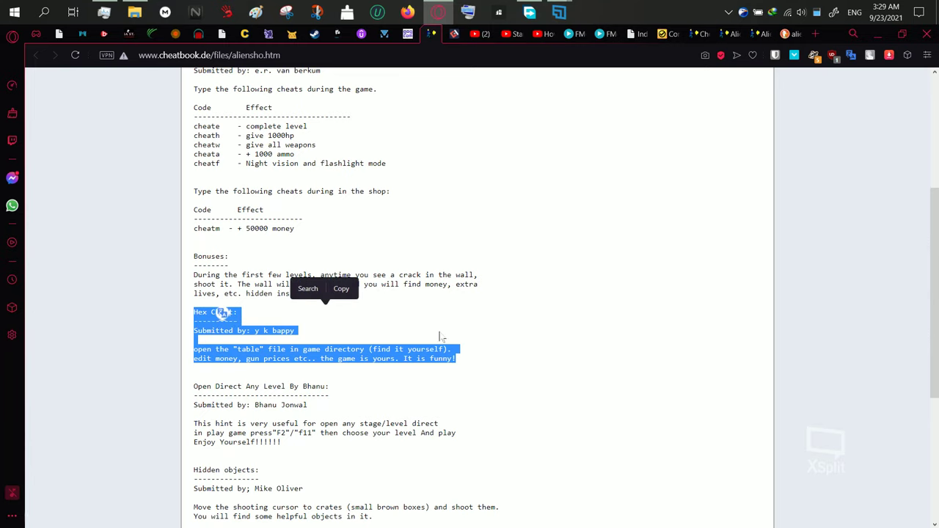
left_click(534, 332)
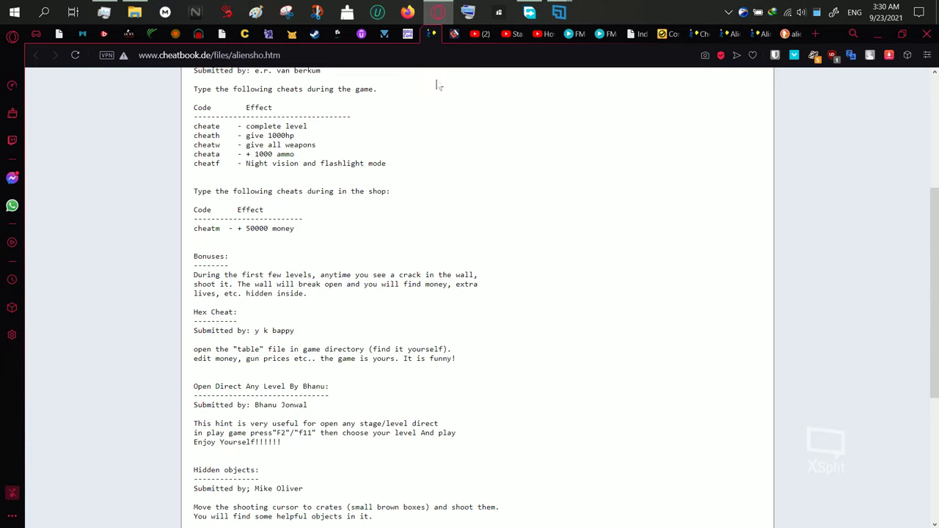
left_click(452, 34)
scroll(476, 293, "up", 1)
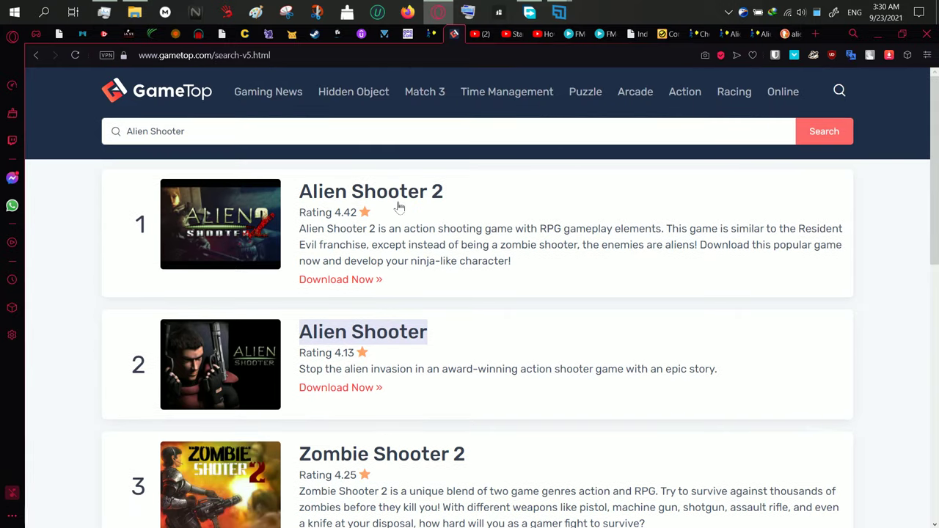
left_click(183, 93)
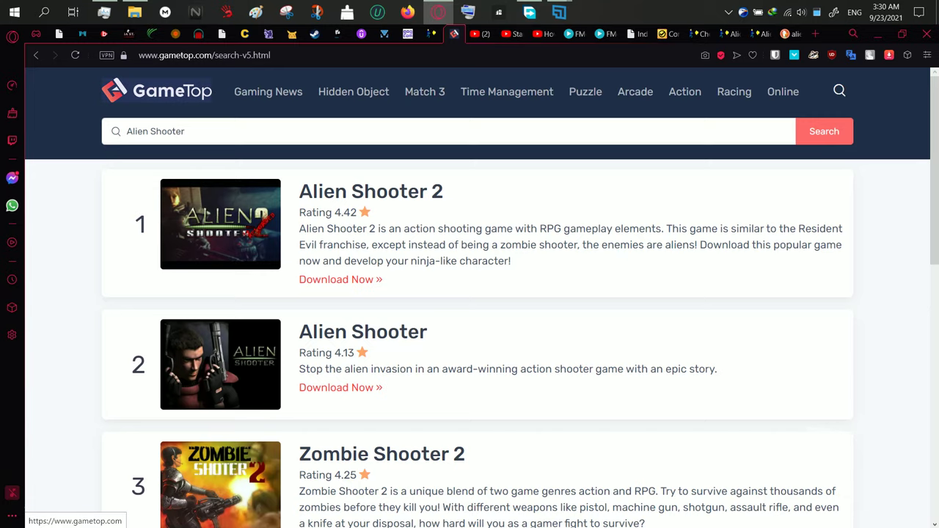
left_click_drag(186, 131, 117, 132)
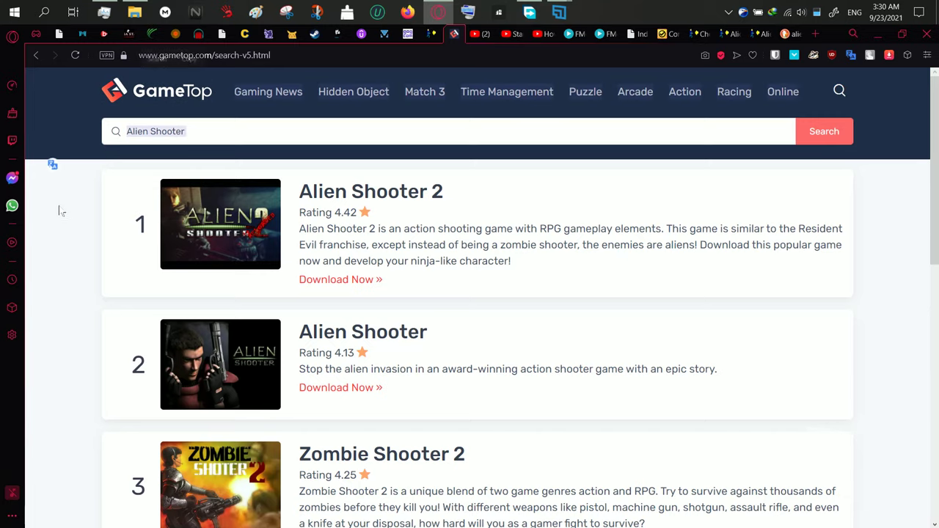
Read through the Norton Safe Web reviews of gametop.com.
left_click(664, 34)
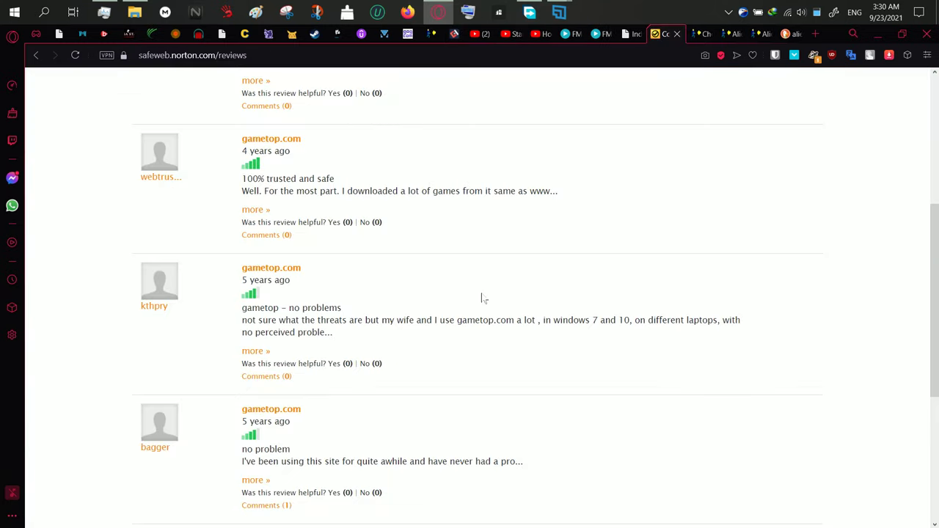
scroll(482, 299, "up", 5)
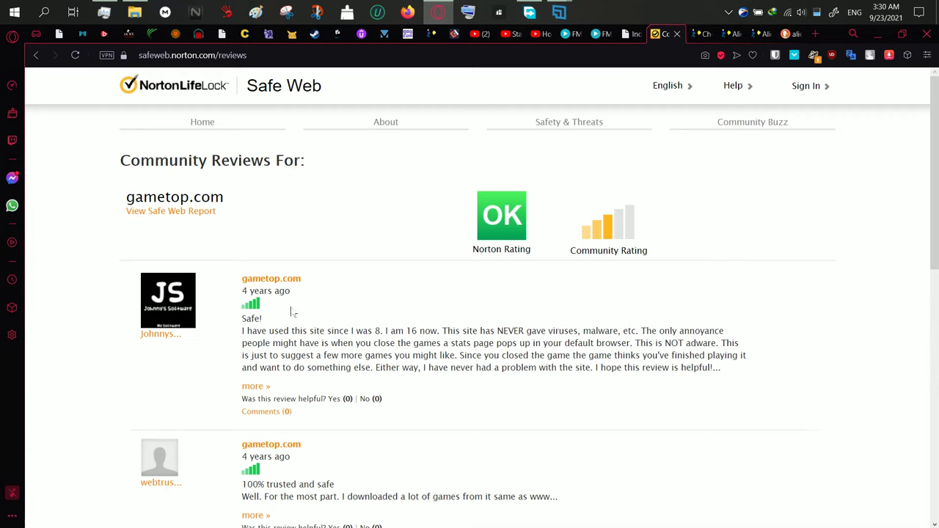
scroll(325, 353, "down", 1)
scroll(392, 387, "down", 2)
scroll(389, 389, "down", 3)
scroll(389, 389, "up", 6)
Scroll through the GOG forum thread on fixing Alien Shooter crashes.
left_click(408, 34)
scroll(595, 299, "up", 3)
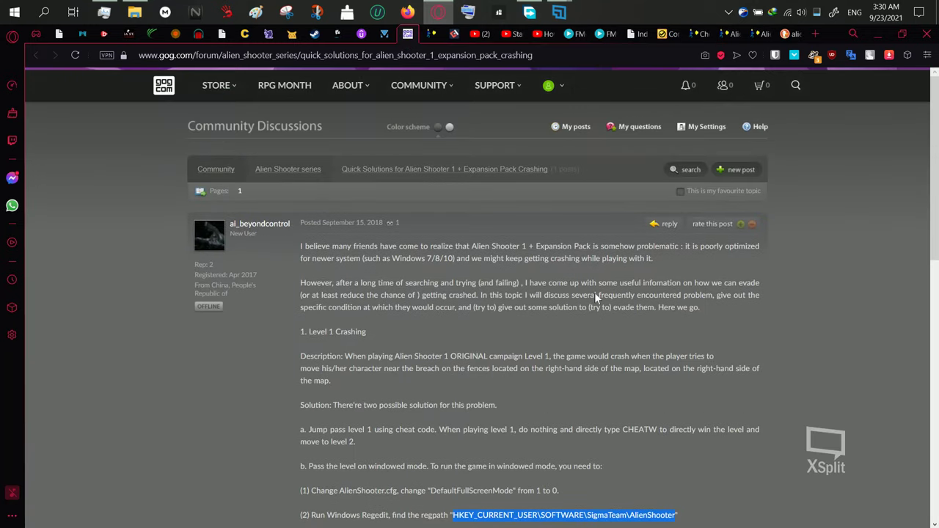
scroll(635, 277, "down", 3)
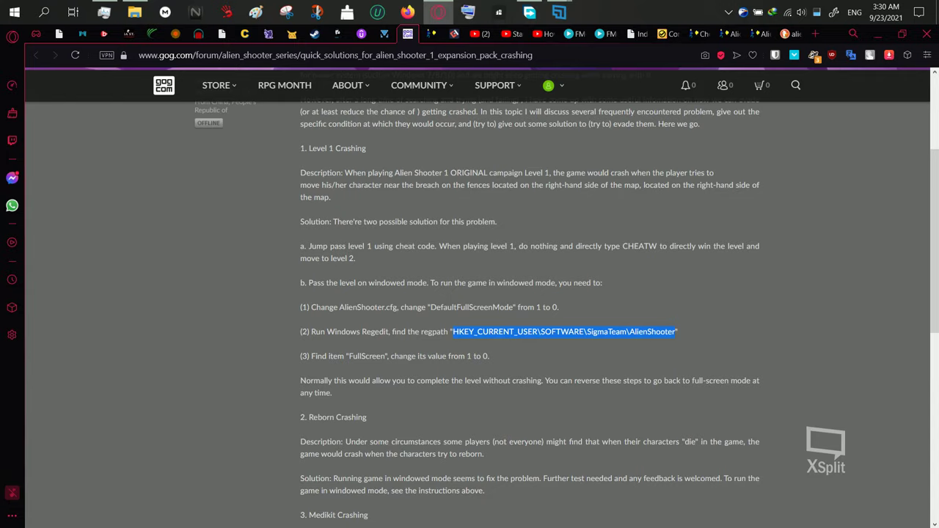
scroll(530, 308, "up", 2)
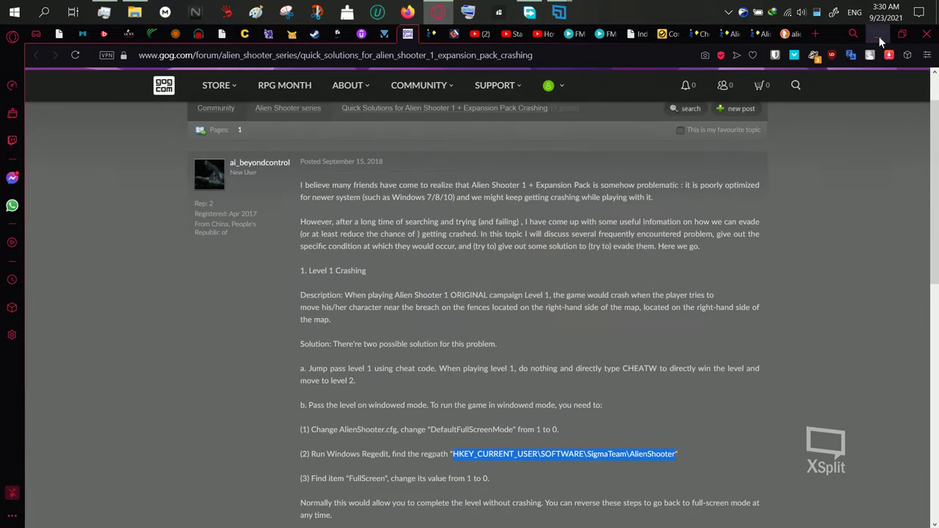
Open the Here > Alien Shooter folder in File Explorer and launch AlienShooter.exe.
left_click(879, 34)
left_click(134, 13)
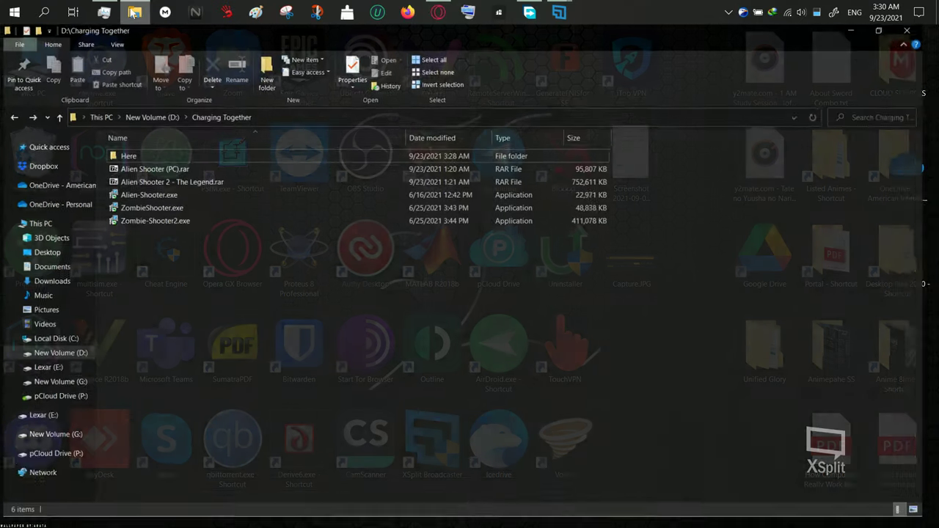
left_click(164, 159)
double_click(163, 159)
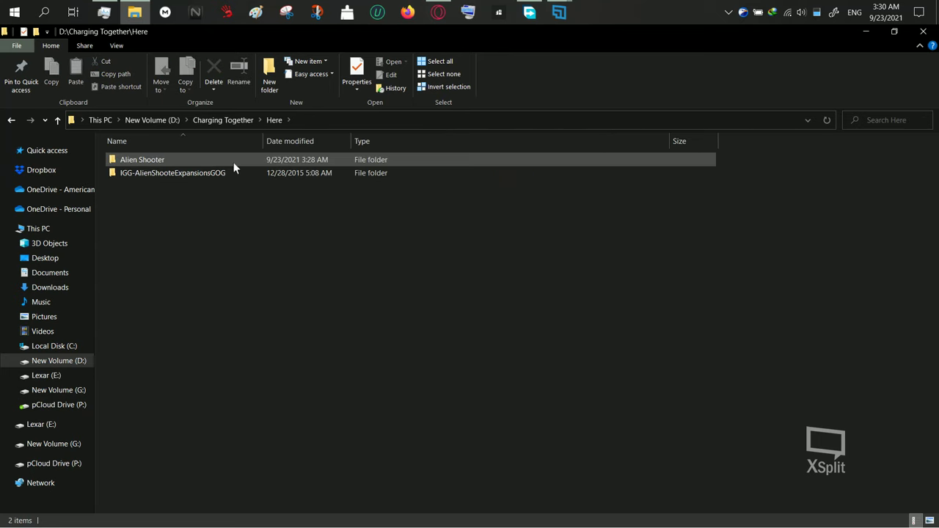
double_click(237, 160)
scroll(312, 280, "down", 1)
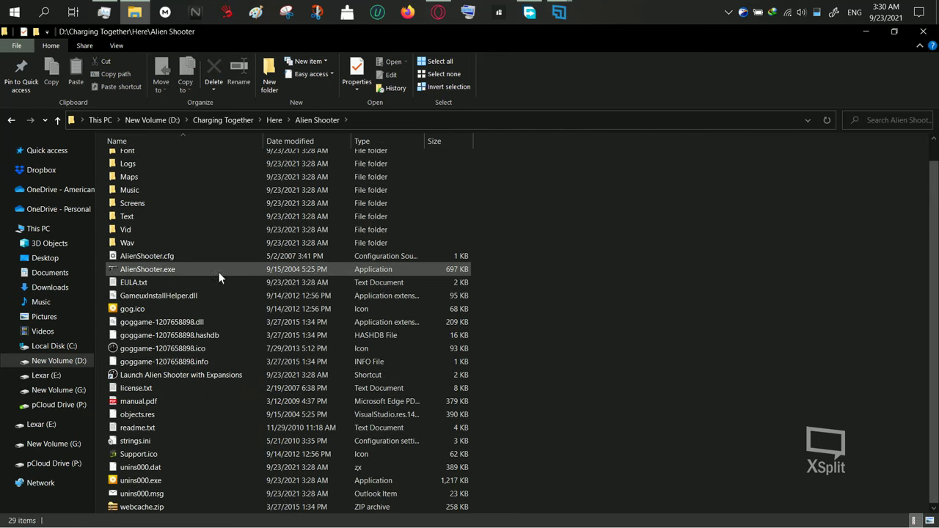
double_click(168, 269)
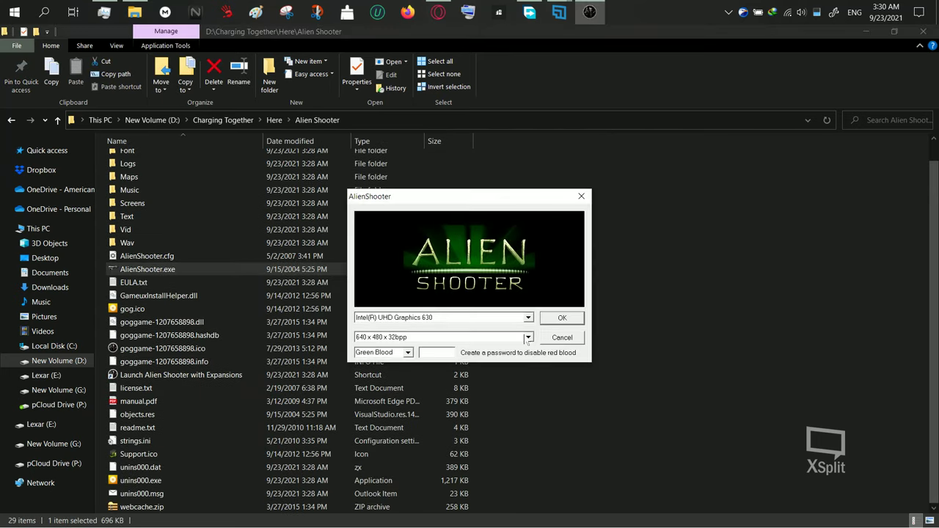
Choose Red Blood and 1024 x 768 x 32bpp in the launcher and start the game.
left_click(408, 353)
left_click(378, 371)
left_click(527, 338)
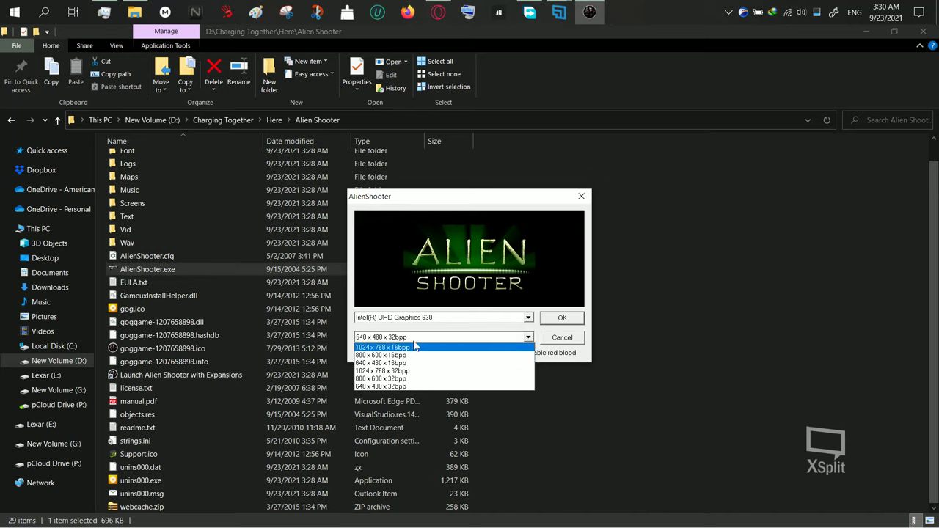
left_click(437, 373)
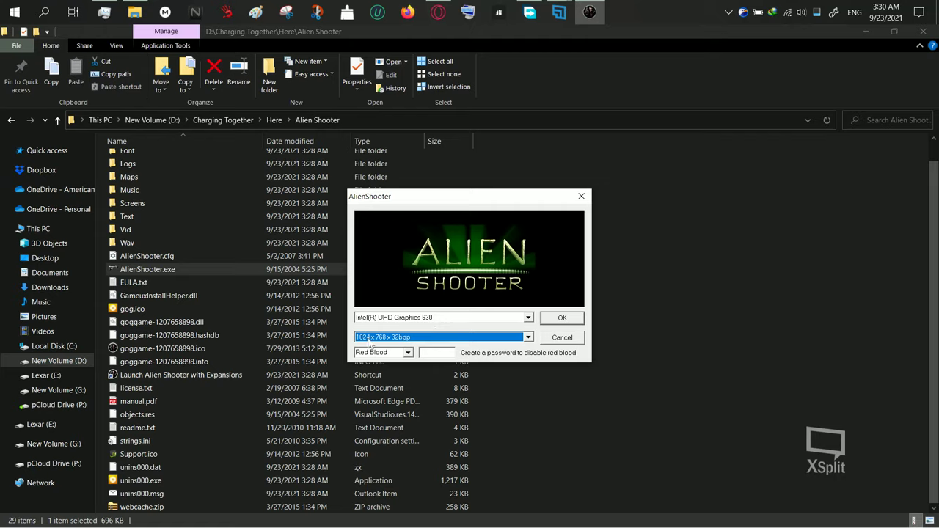
left_click(528, 336)
left_click(559, 321)
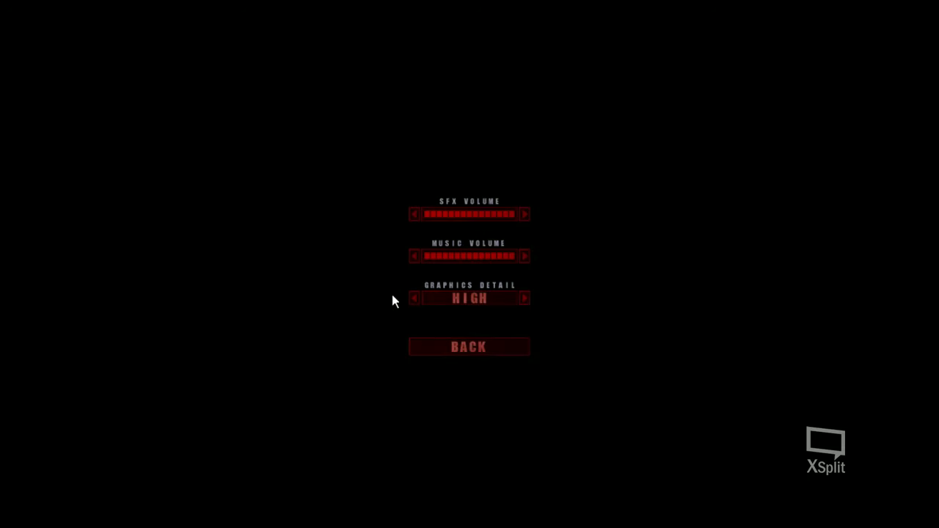
Lower the sound effects volume and turn the music down to three bars.
left_click(416, 214)
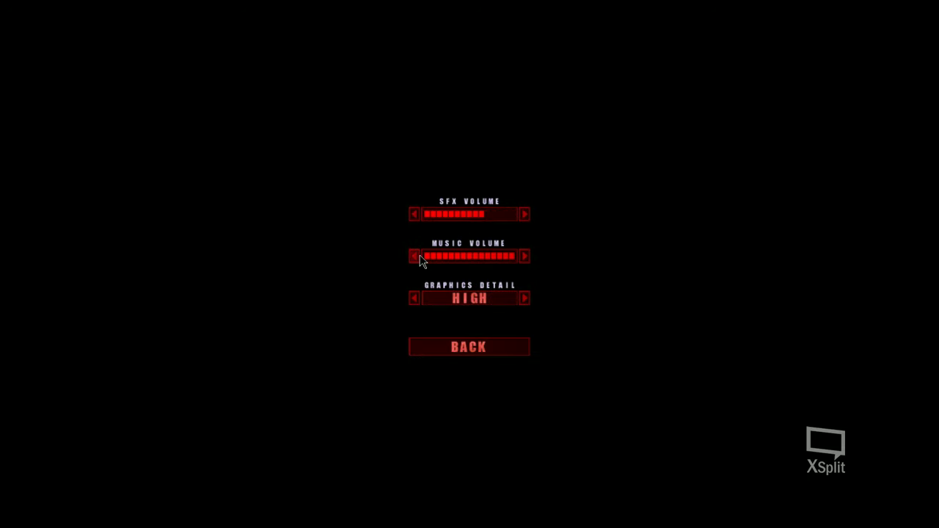
left_click(418, 256)
left_click(409, 216)
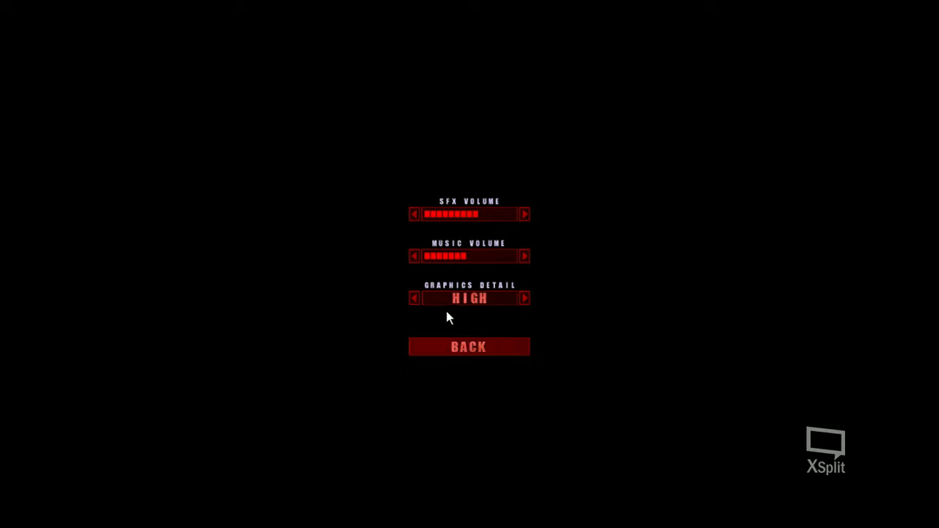
left_click(414, 213)
left_click(417, 256)
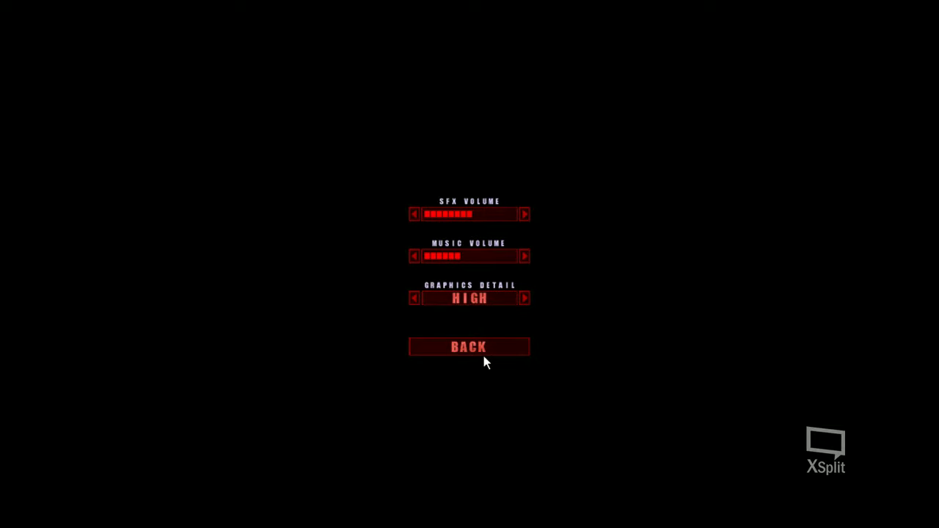
left_click(415, 256)
left_click(415, 256)
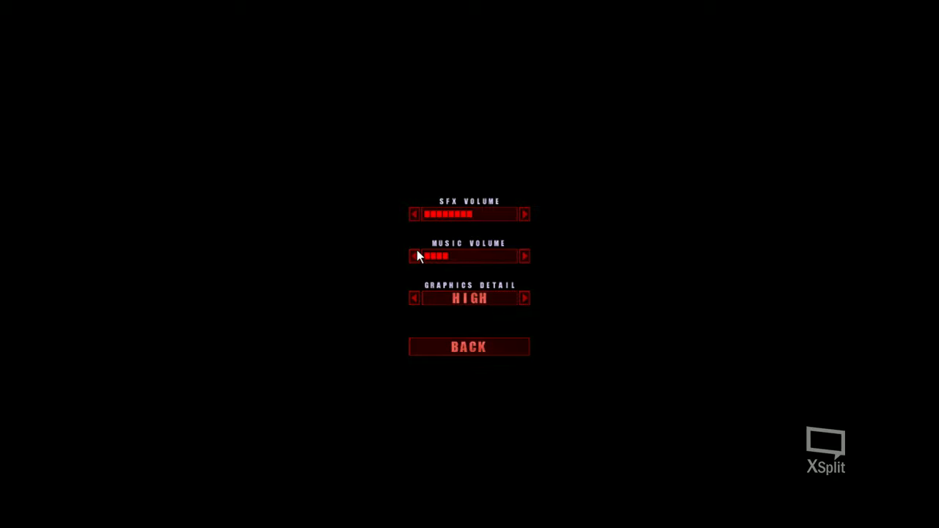
Start a new Original campaign under the player name AMP47.
left_click(482, 342)
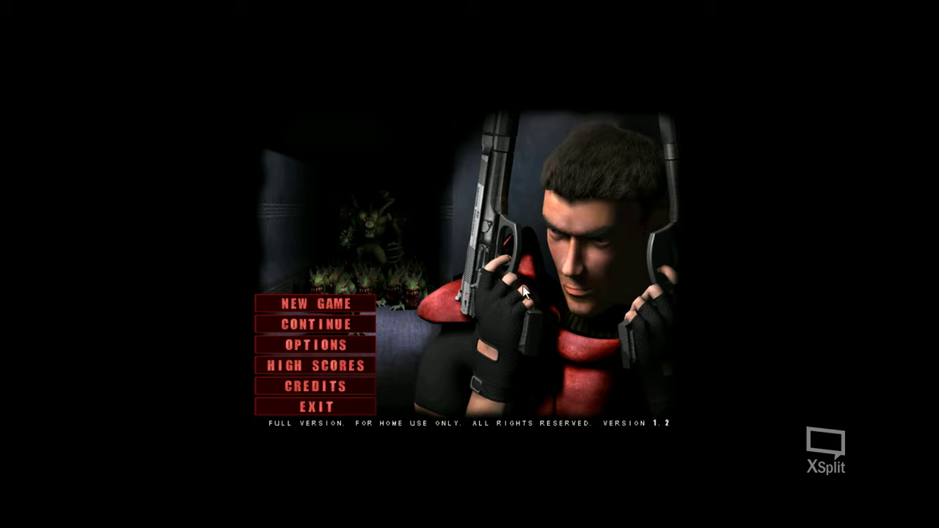
left_click(350, 304)
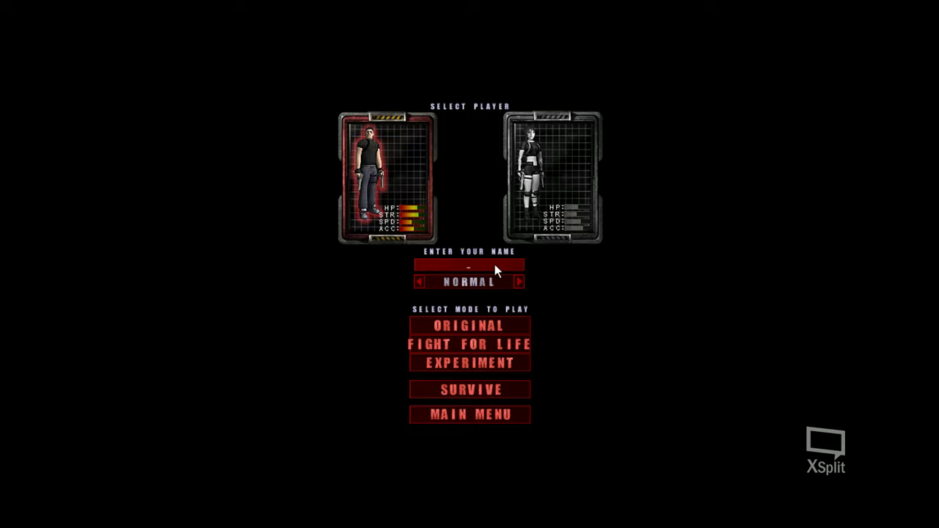
type("AMP47")
left_click(484, 328)
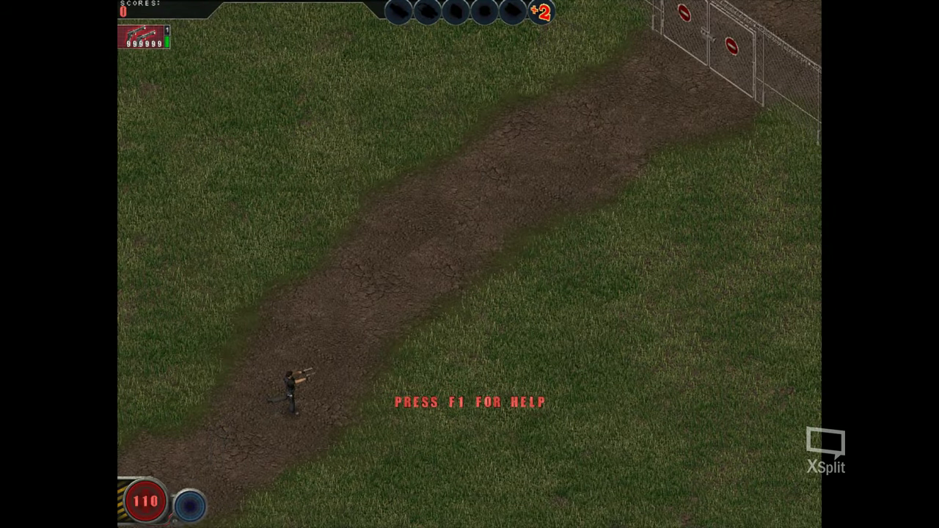
Walk the soldier right and north along the compound fence, then quit the game with Alt+F4.
key("d")
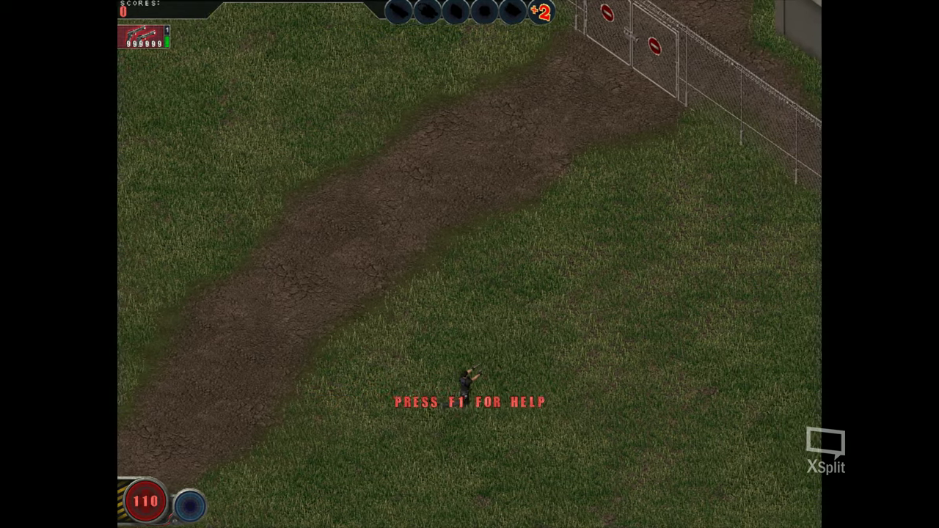
key("d")
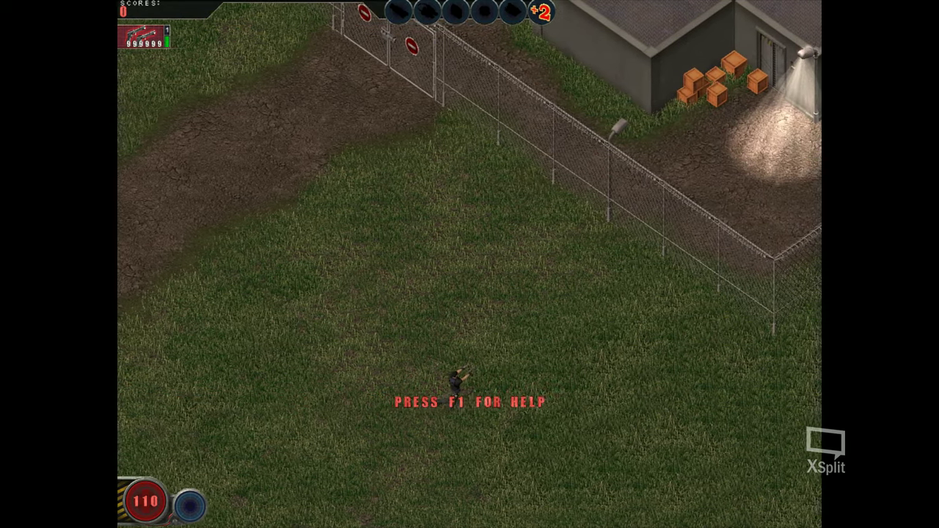
key("d")
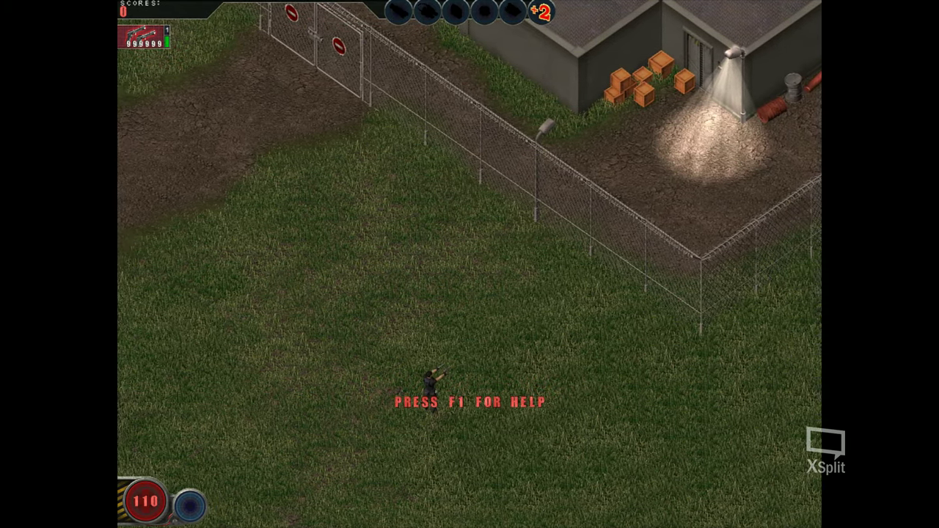
key("d")
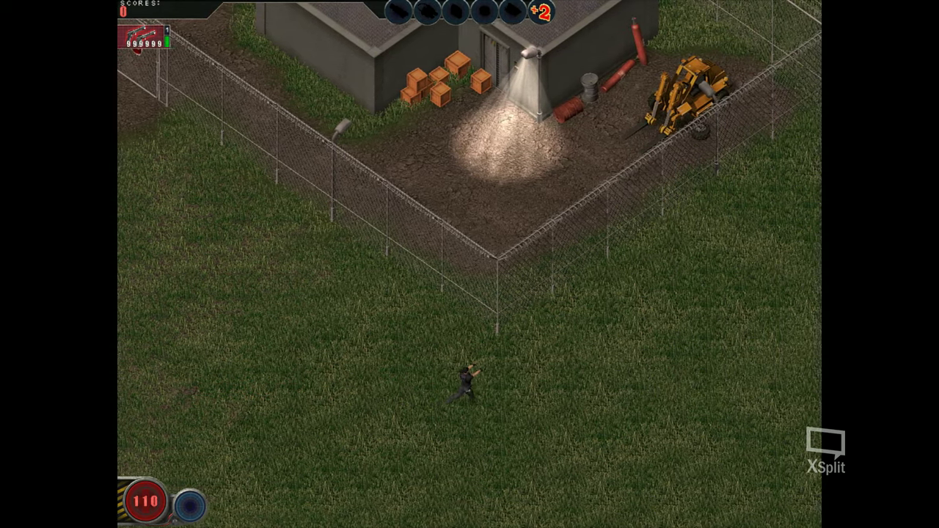
key("d")
key("w")
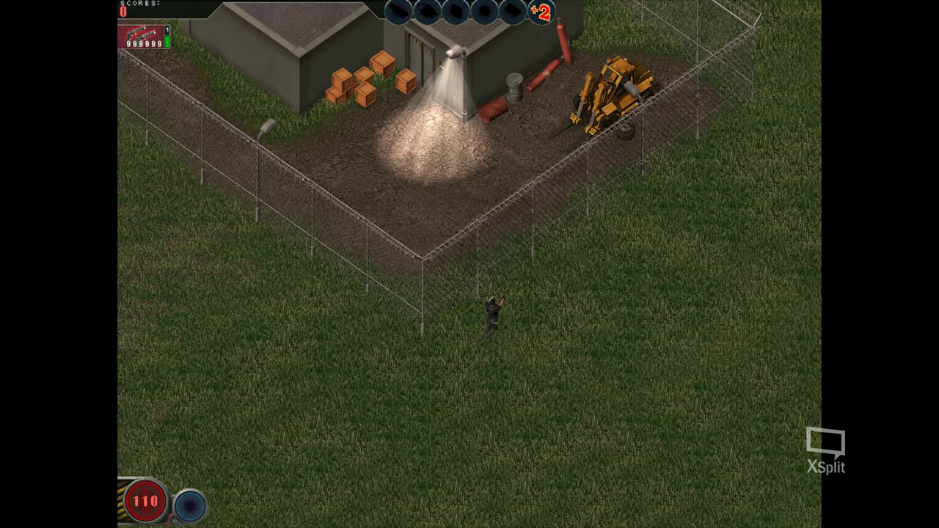
key("w")
key("d")
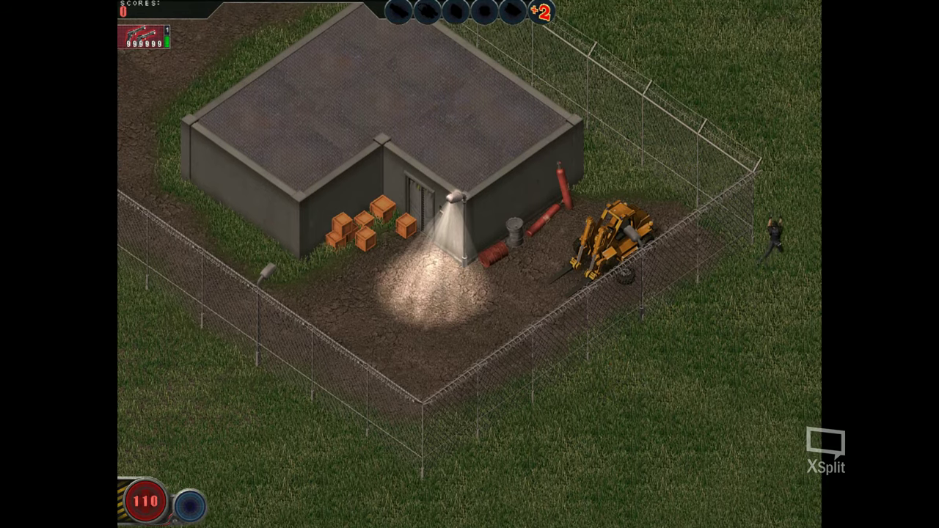
key("w")
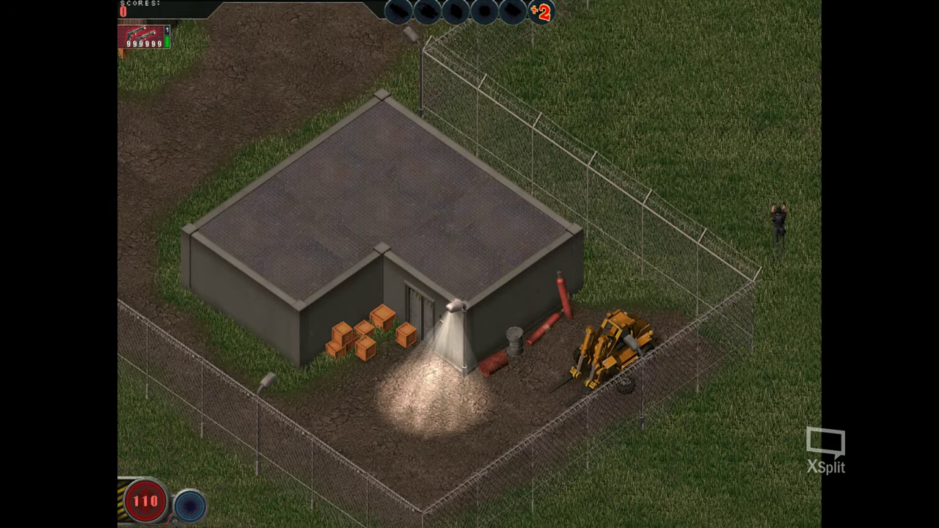
key("w")
key("a")
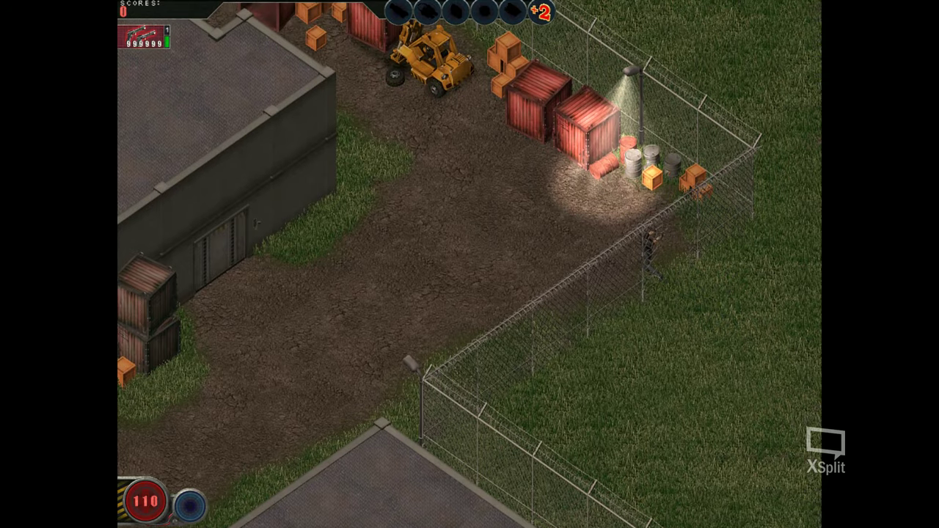
key("a")
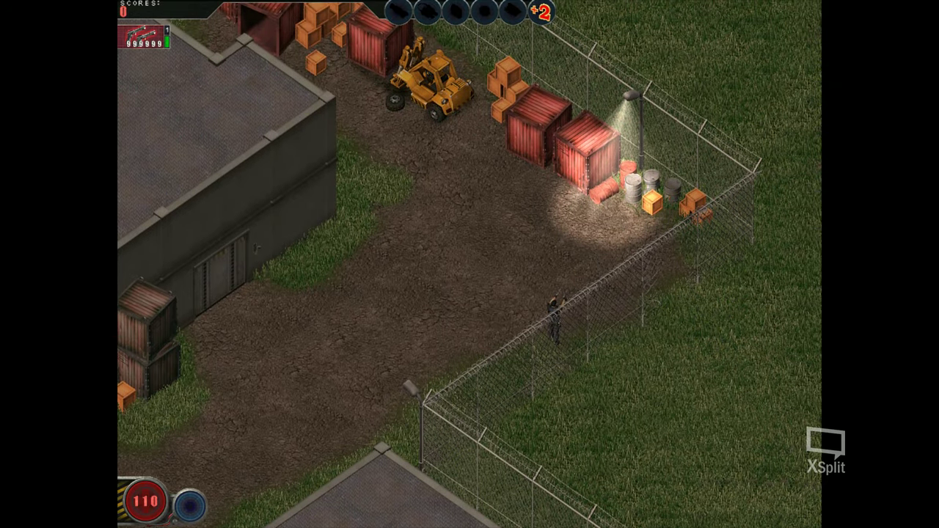
key("d")
key("s")
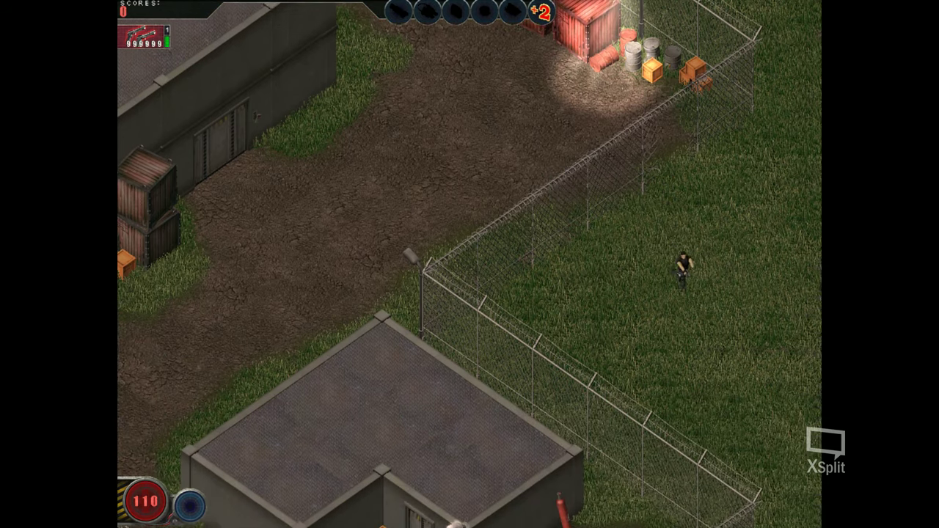
key("alt+F4")
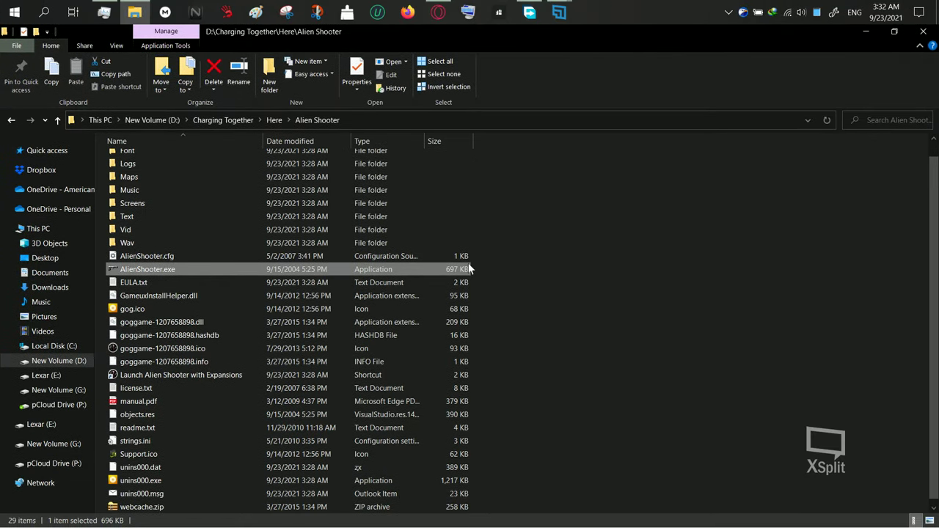
Return to the GOG post and translate its Level 1 crashing description.
left_click(438, 12)
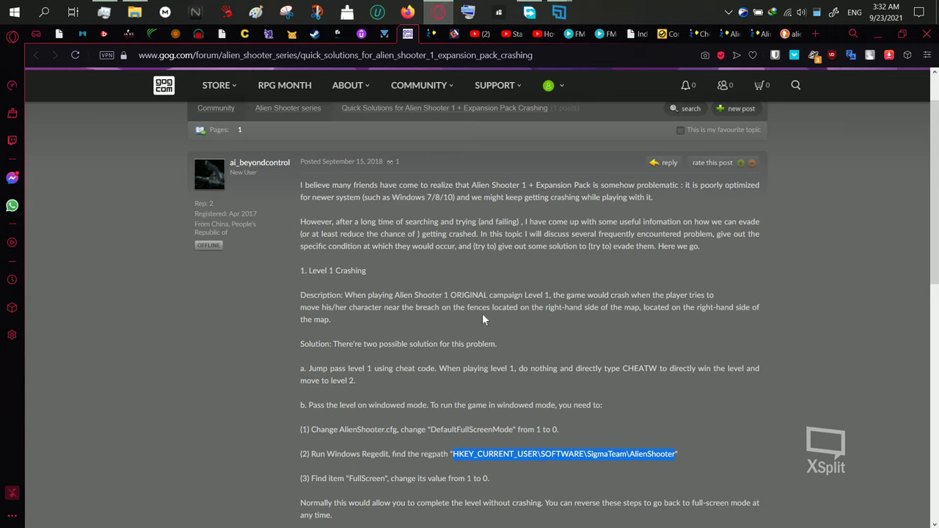
left_click(405, 319)
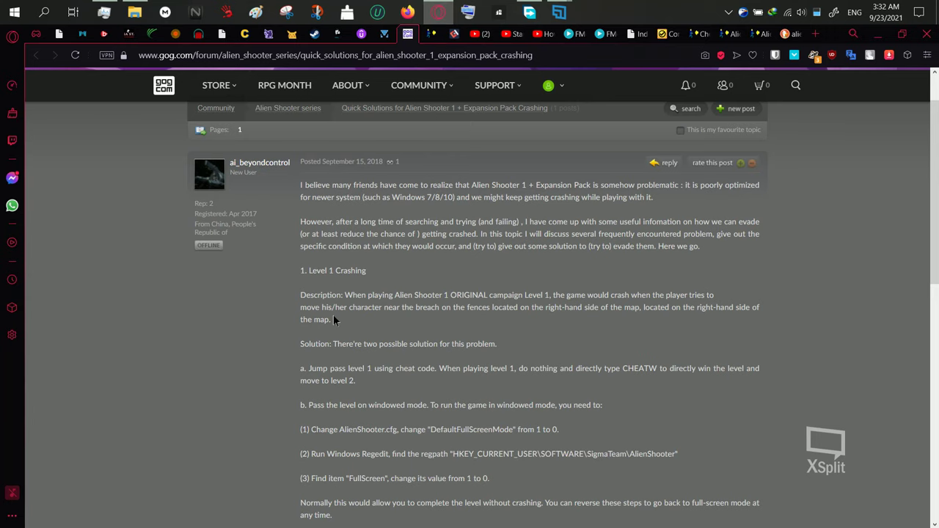
left_click_drag(334, 315, 300, 268)
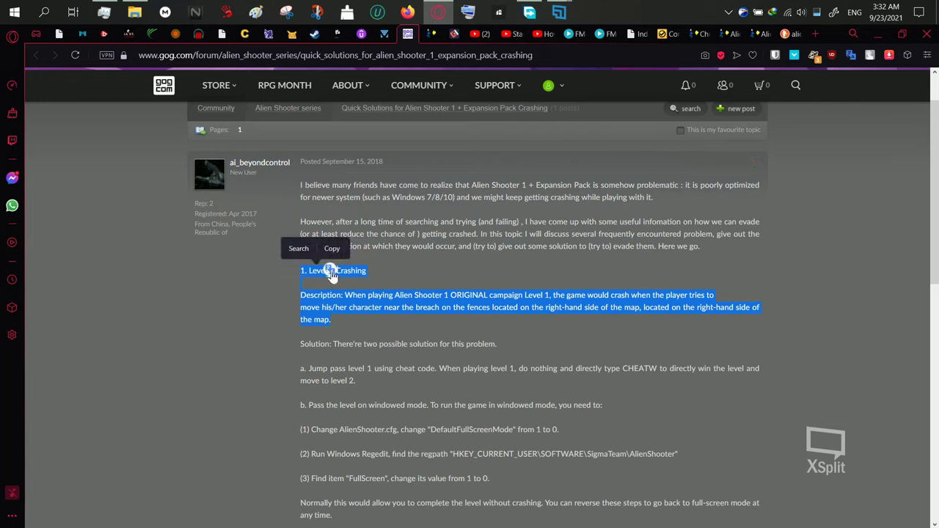
left_click(330, 270)
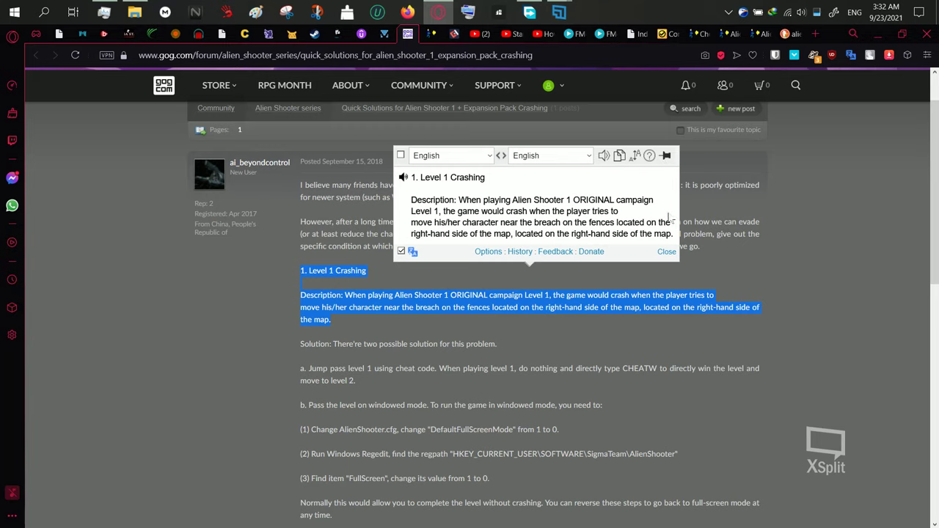
left_click(856, 245)
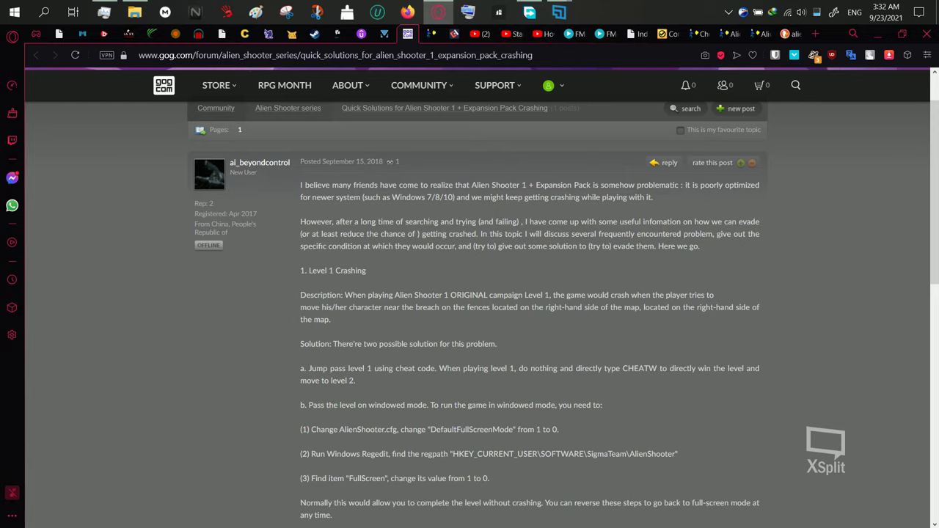
left_click_drag(591, 184, 535, 185)
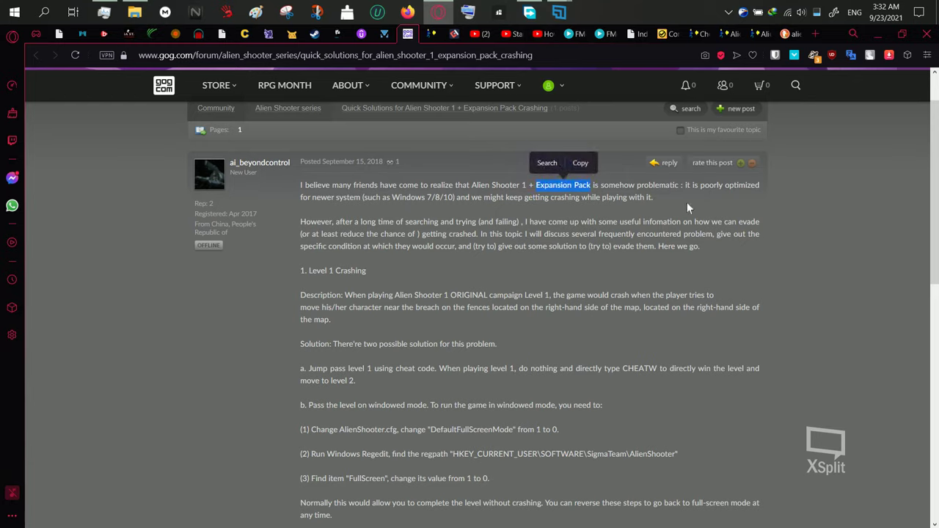
left_click_drag(684, 185, 761, 187)
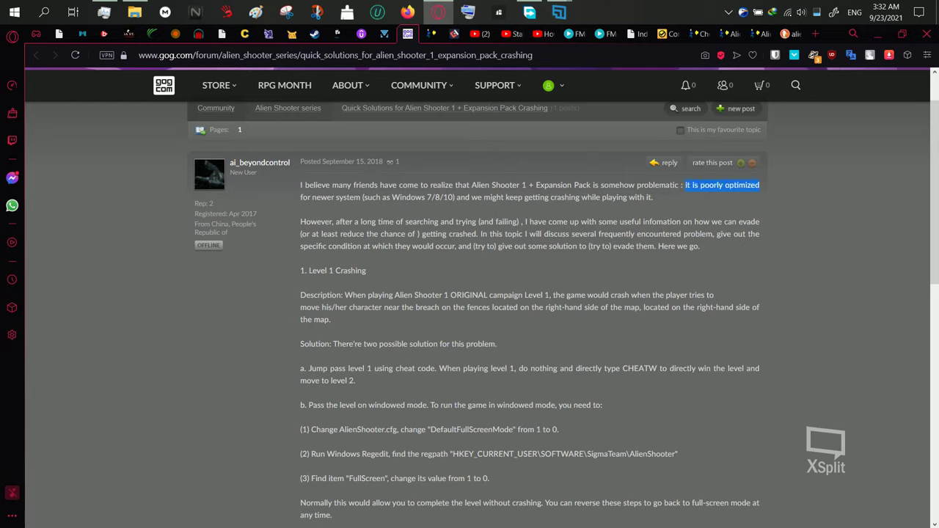
left_click(759, 262)
Scroll down and highlight the fix steps about AlienShooter.cfg and the FullScreen item.
scroll(461, 325, "down", 3)
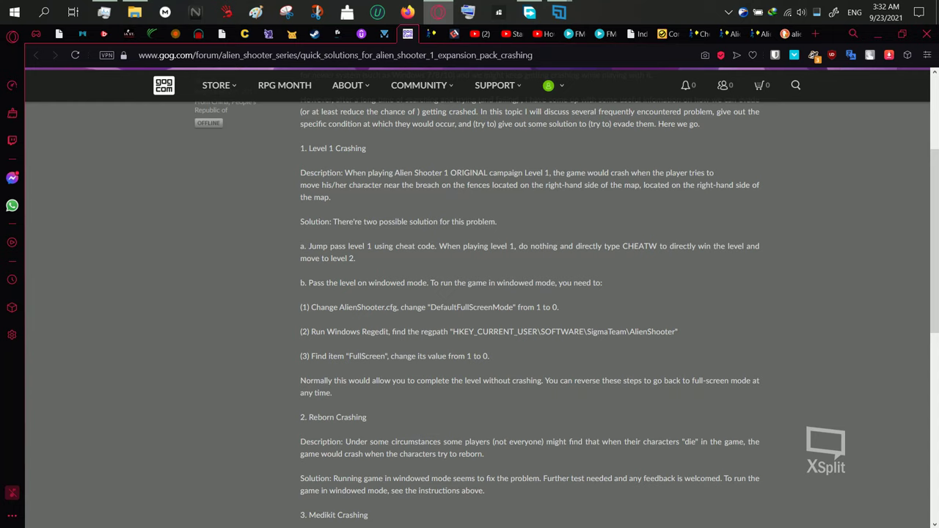
left_click_drag(559, 307, 298, 307)
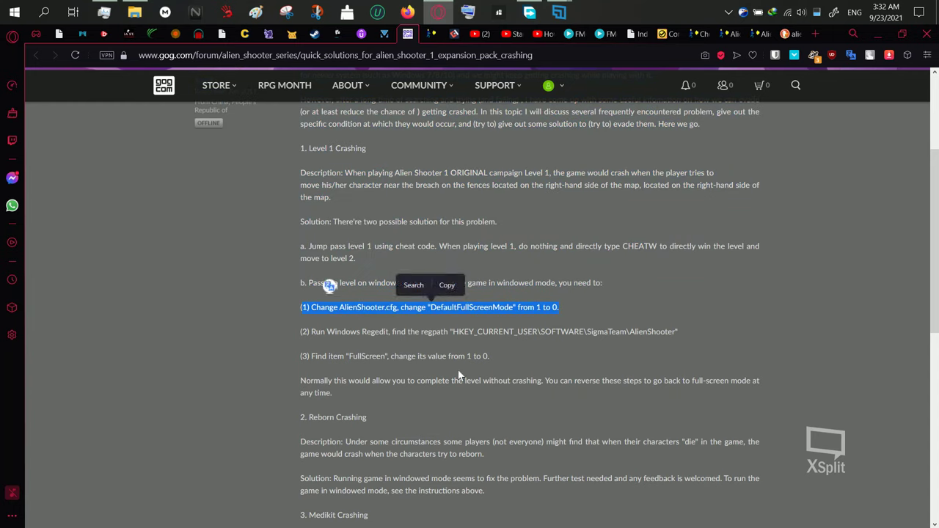
left_click_drag(489, 355, 300, 356)
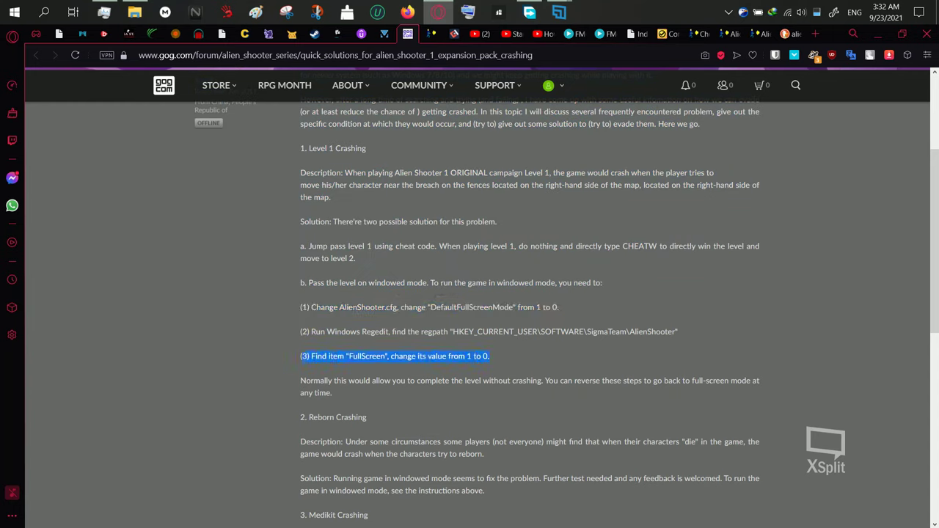
left_click_drag(490, 356, 220, 99)
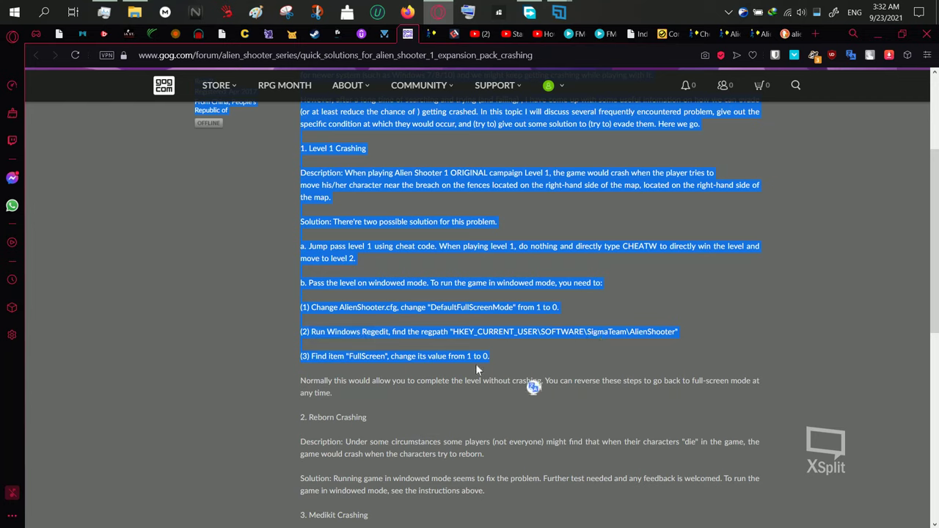
left_click(497, 360)
left_click_drag(300, 356, 489, 356)
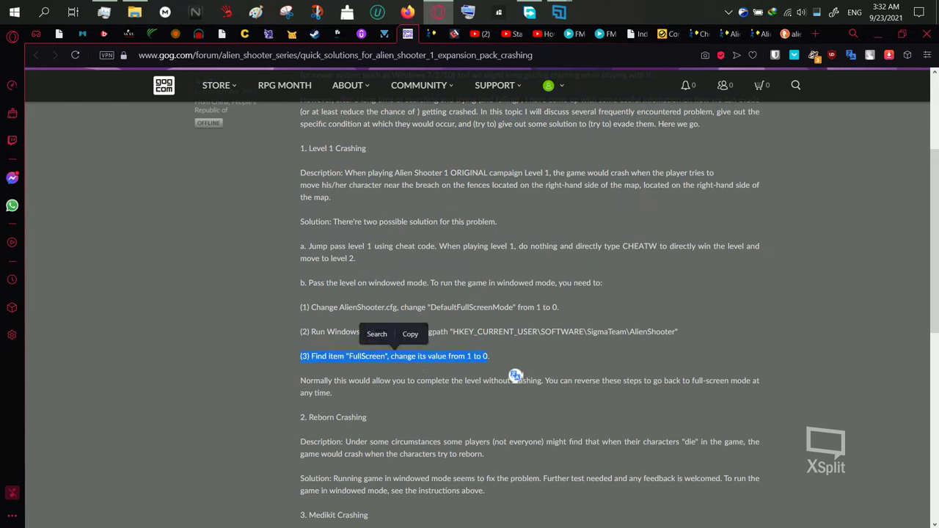
left_click(299, 317)
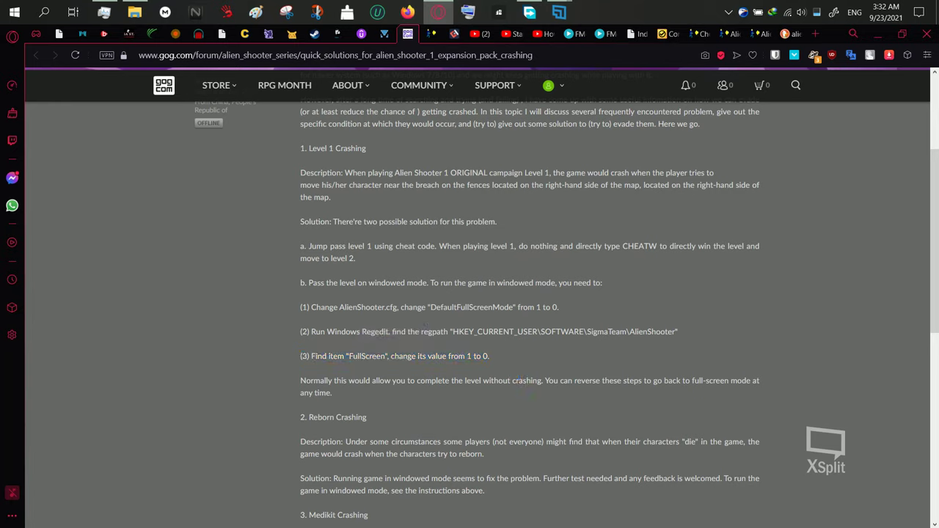
left_click_drag(295, 312, 440, 77)
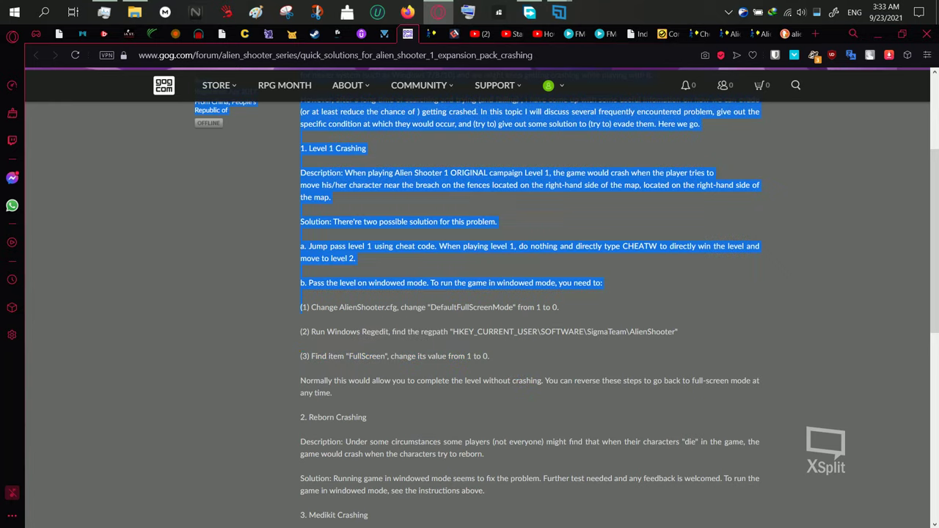
left_click(396, 324)
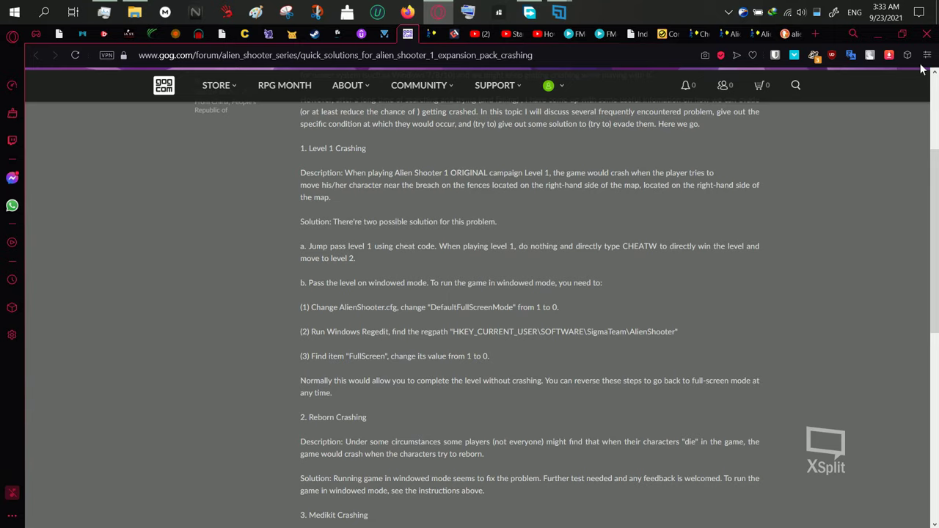
Open AlienShooter.cfg from the game folder in Notepad++.
left_click(878, 35)
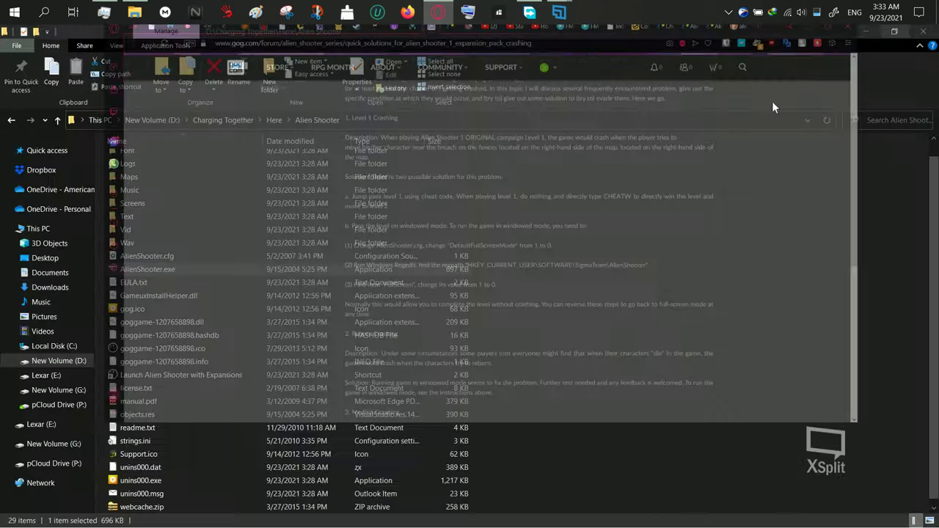
right_click(165, 257)
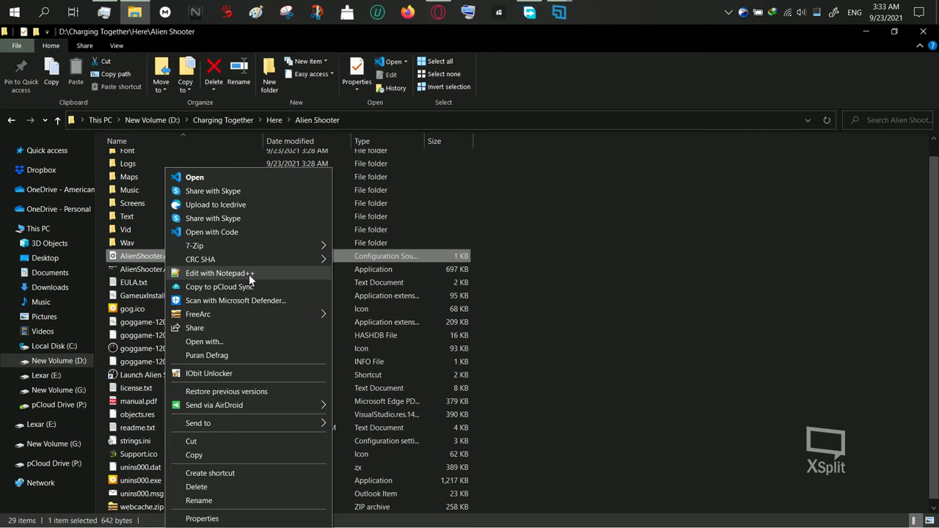
left_click(249, 275)
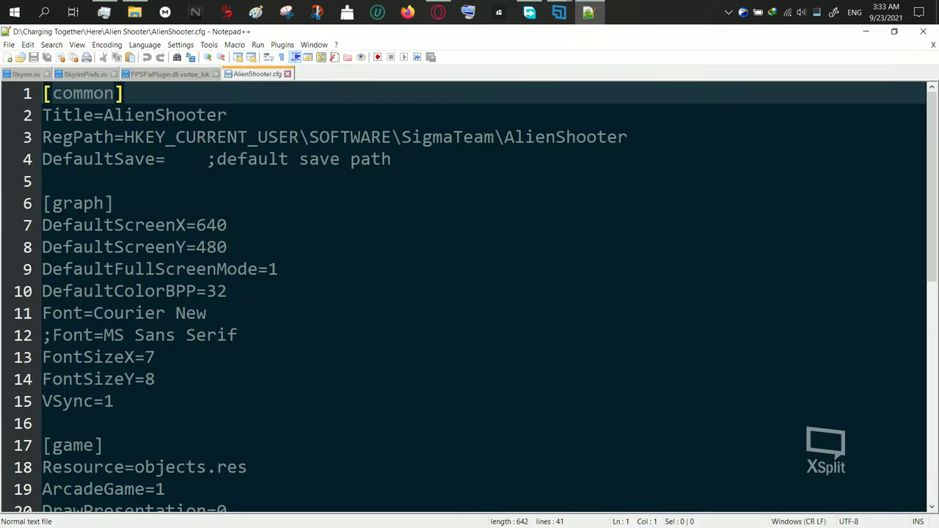
Change DefaultFullScreenMode from 1 to 0, save the file and close Notepad++.
left_click(279, 270)
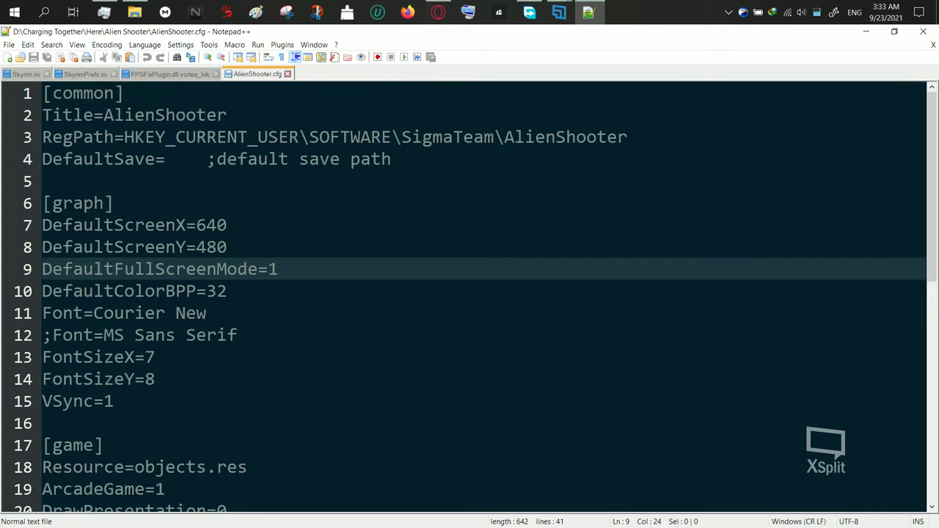
key("BackSpace")
type("0")
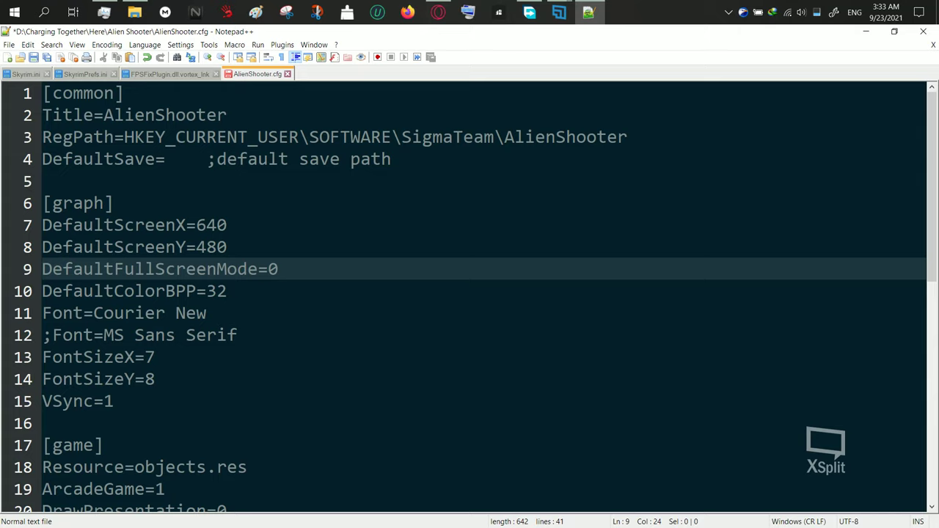
left_click_drag(42, 270, 258, 270)
left_click(282, 270)
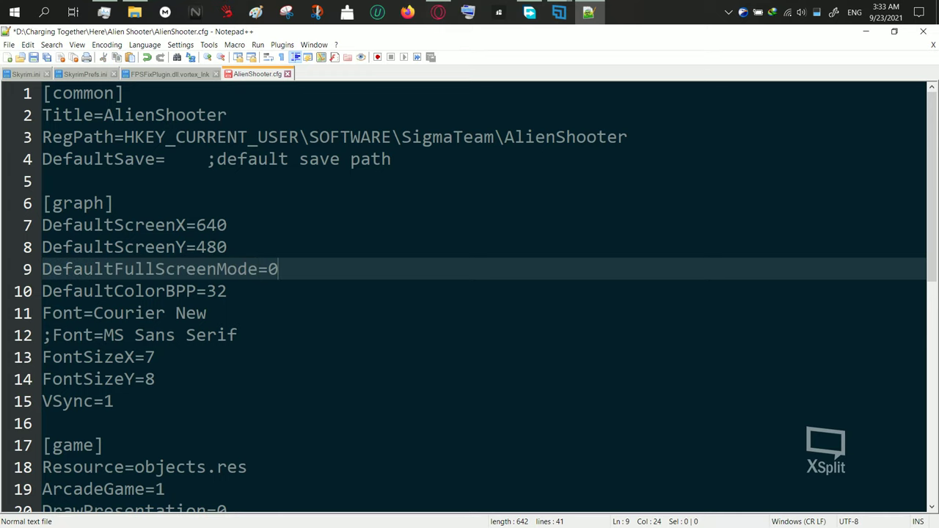
left_click(9, 45)
left_click(25, 128)
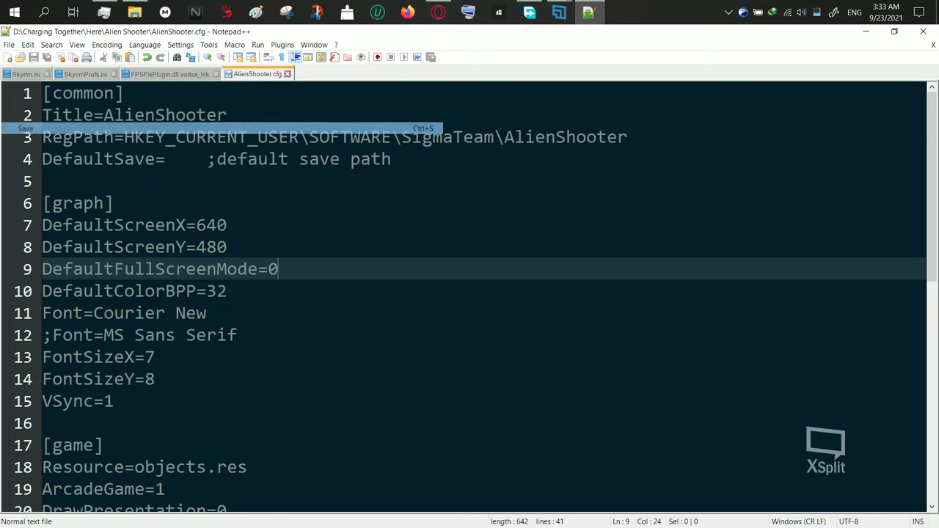
left_click(926, 35)
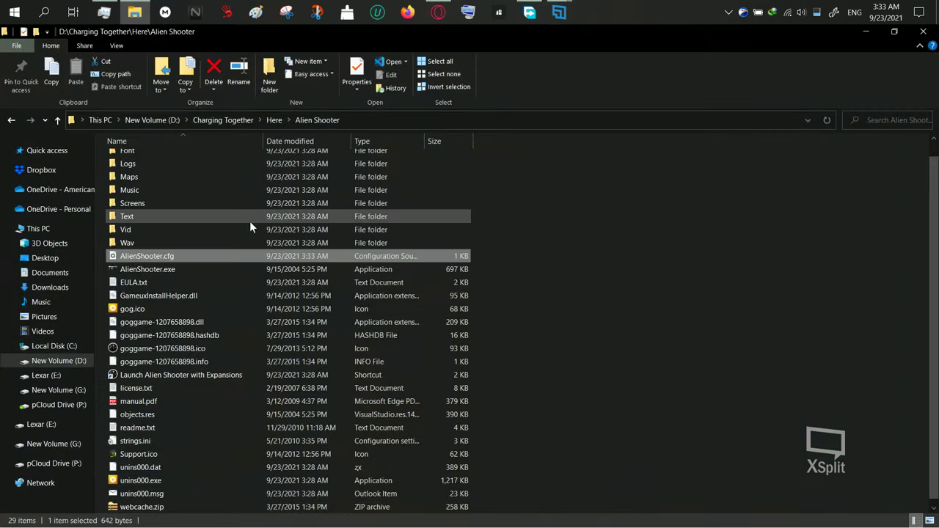
Relaunch Alien Shooter and continue the AMP47 saved game into the mission.
double_click(171, 271)
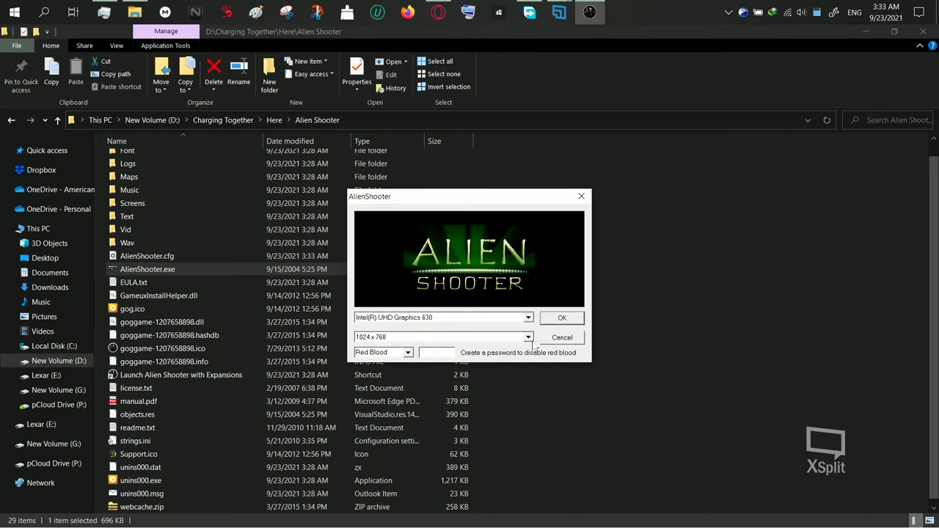
left_click(561, 320)
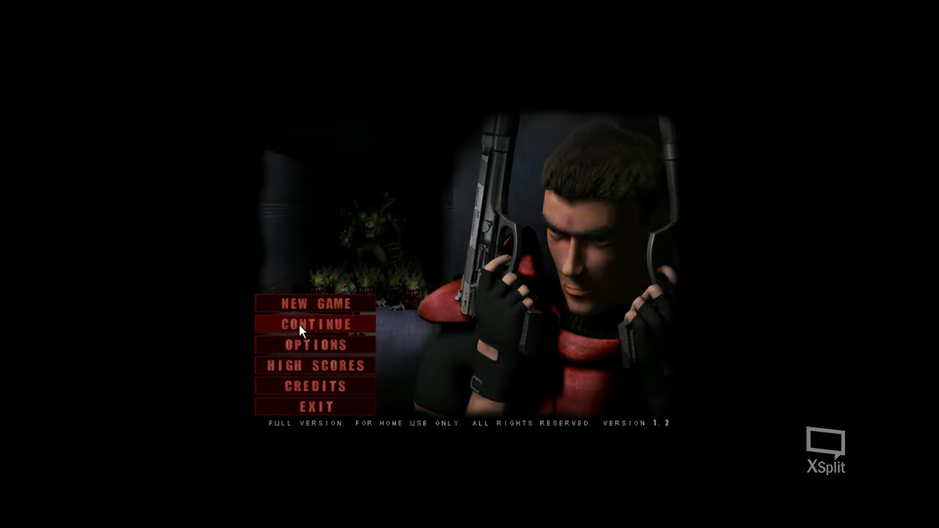
left_click(299, 325)
left_click(466, 222)
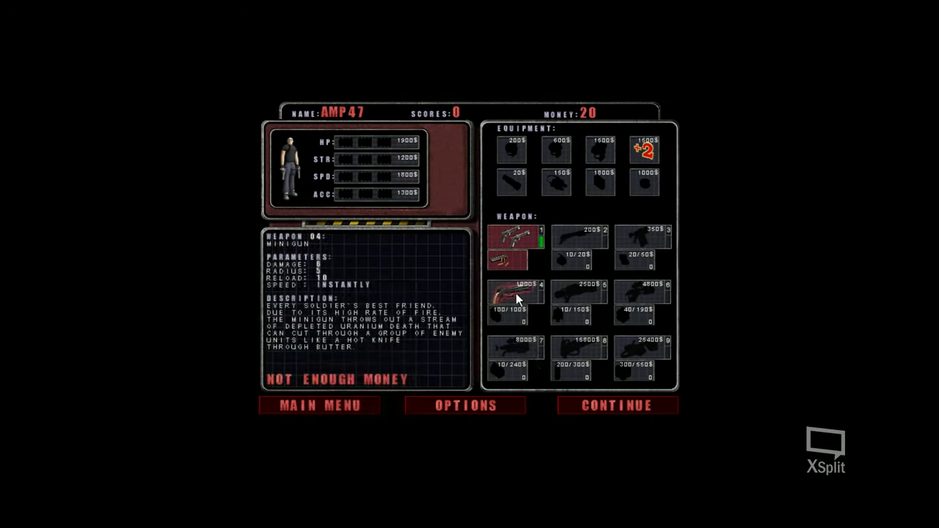
left_click(631, 404)
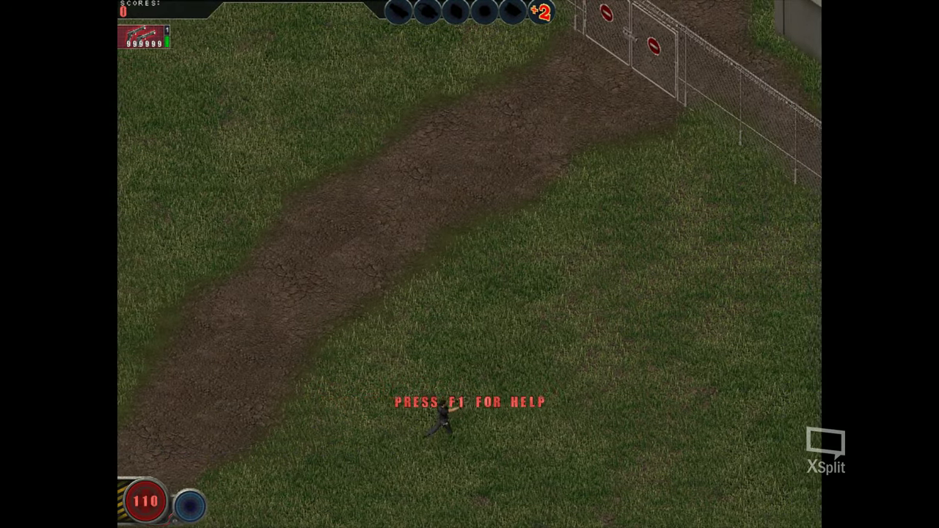
Walk the soldier across the field and up along the fenced building.
key("w")
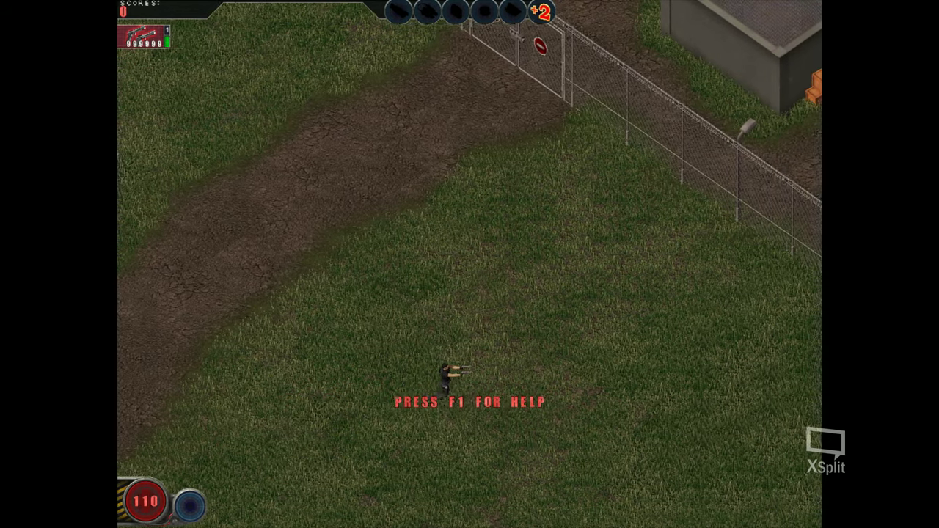
key("d")
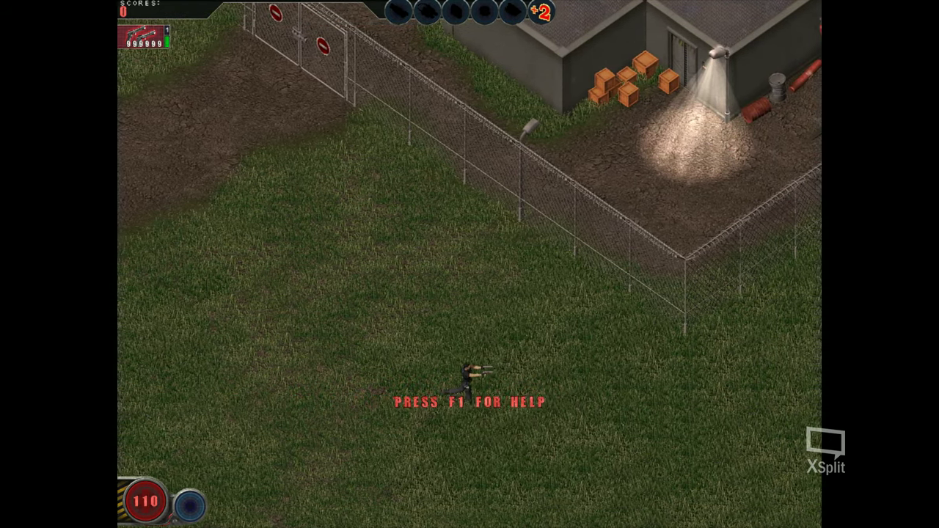
key("d")
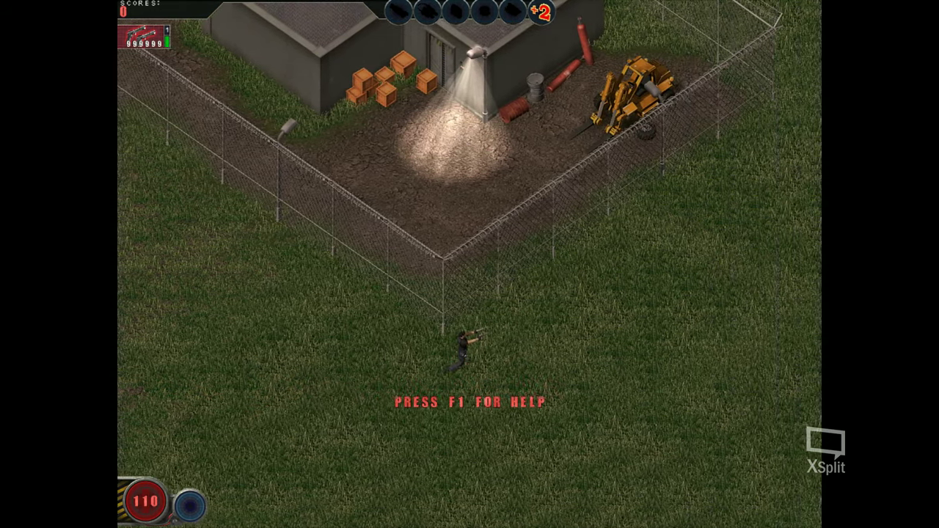
key("d")
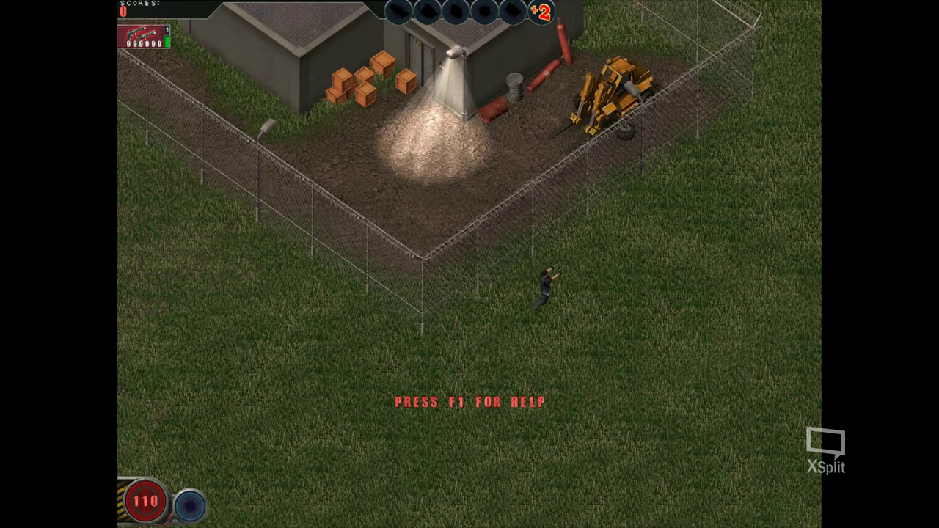
key("w")
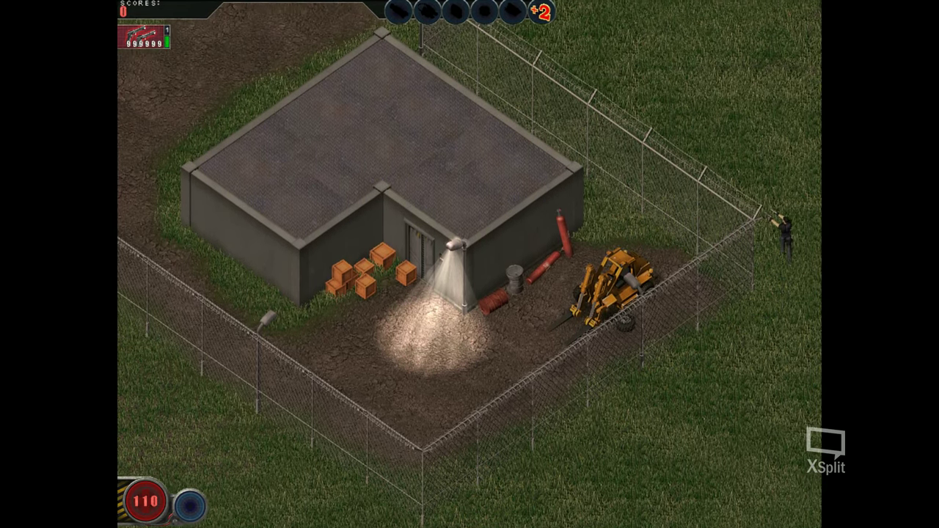
key("w")
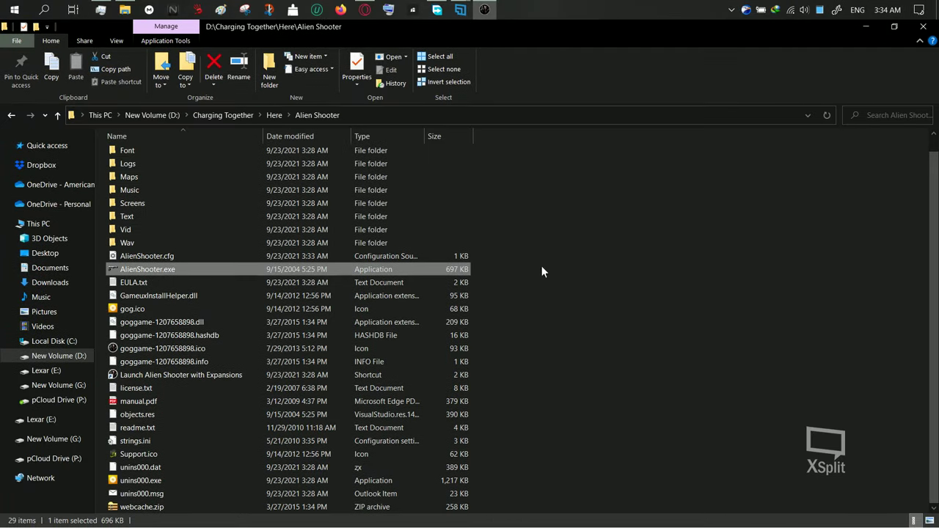
Select the forum's registry path line, then start regedit from the Run dialog and approve the prompt.
left_click(438, 11)
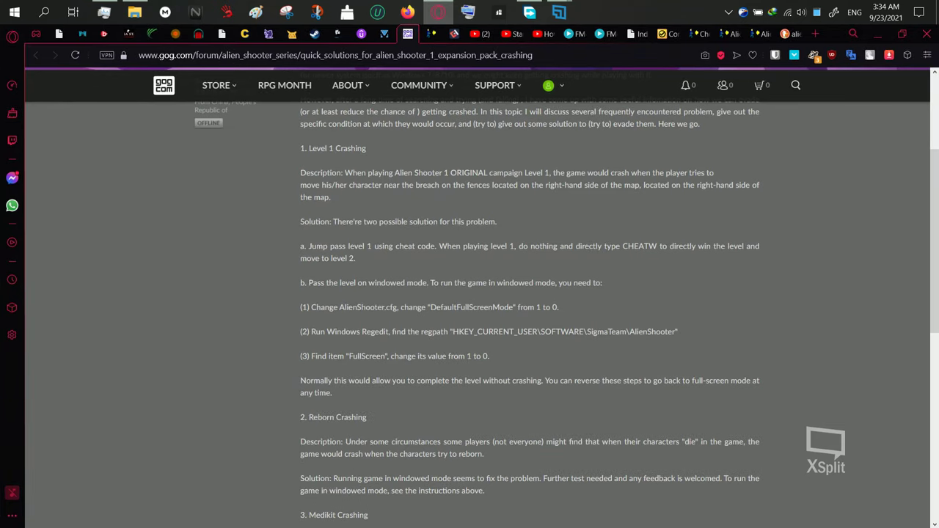
left_click_drag(678, 331, 383, 331)
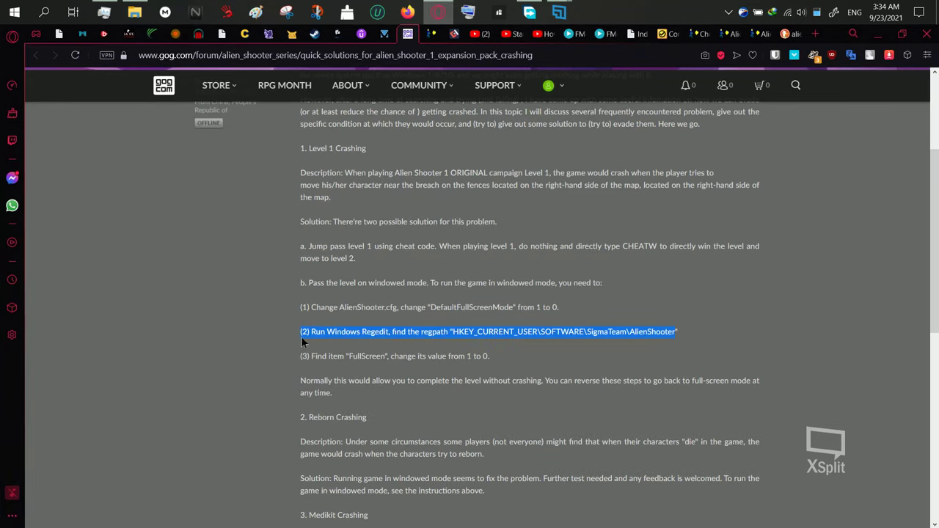
left_click(44, 12)
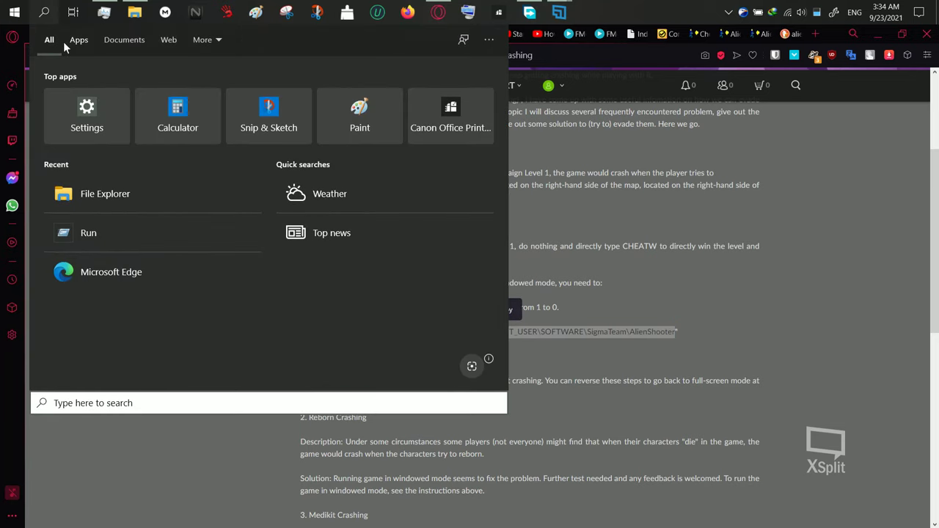
type("run")
key("Return")
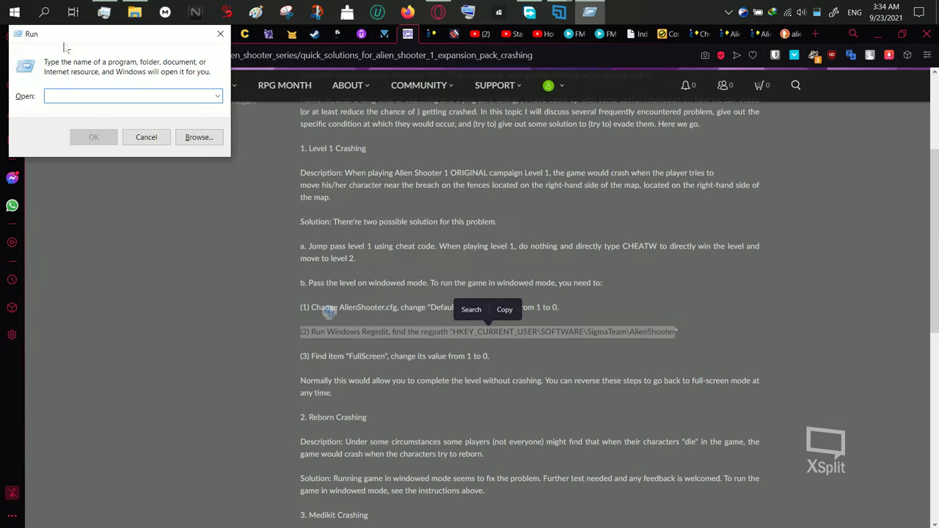
type("egedit")
key("Return")
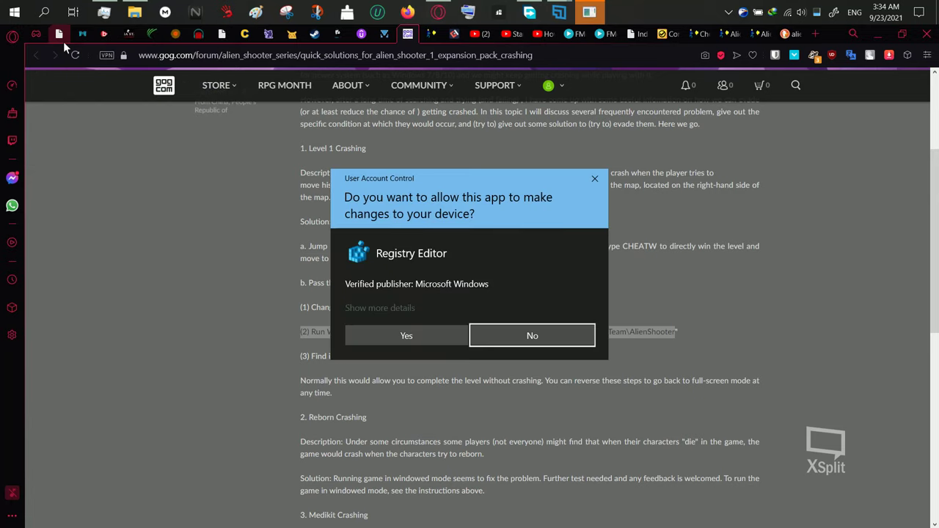
left_click(382, 332)
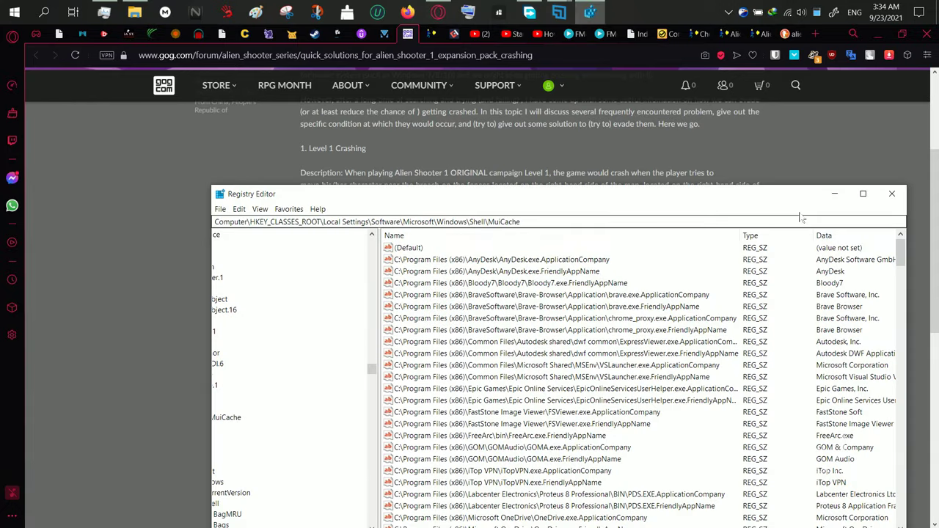
Copy the registry path from the forum post into Registry Editor's address bar.
left_click(221, 222)
key("BackSpace")
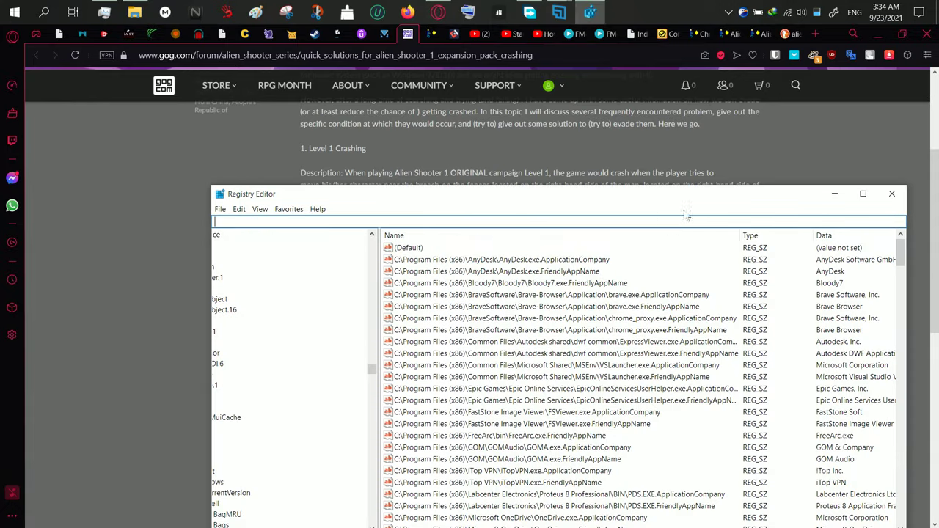
left_click(834, 195)
left_click(673, 339)
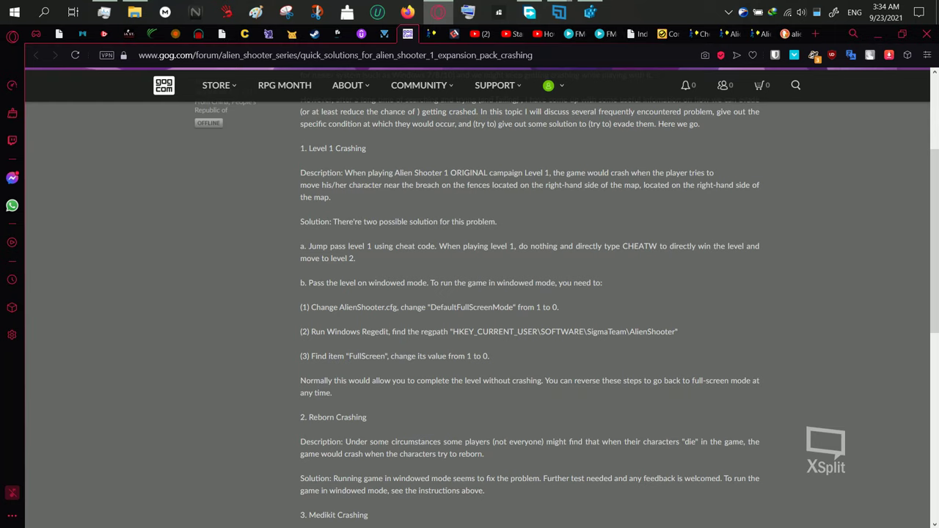
left_click_drag(675, 332, 453, 332)
right_click(462, 334)
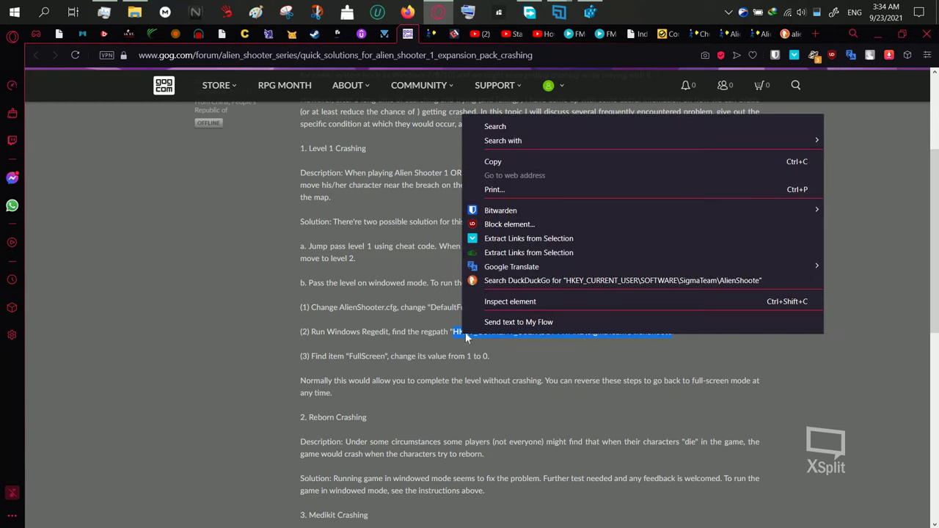
left_click(512, 159)
left_click(591, 12)
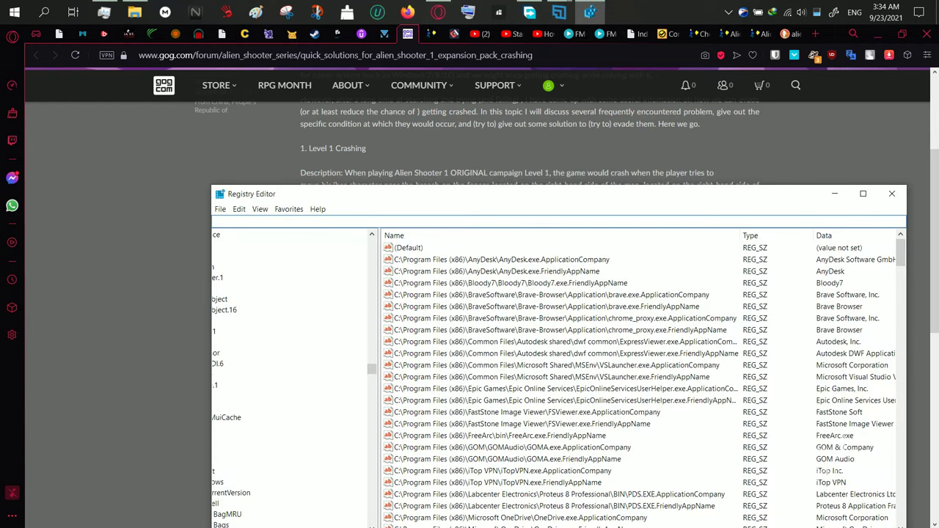
key("ctrl+v")
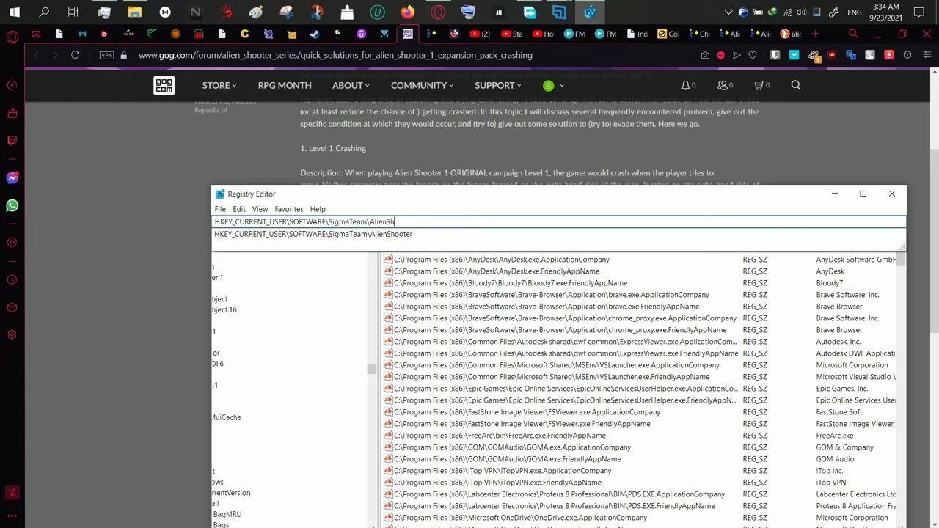
Open the SigmaTeam\AlienShooter key, set FullScreen to 0 and close Registry Editor.
key("BackSpace")
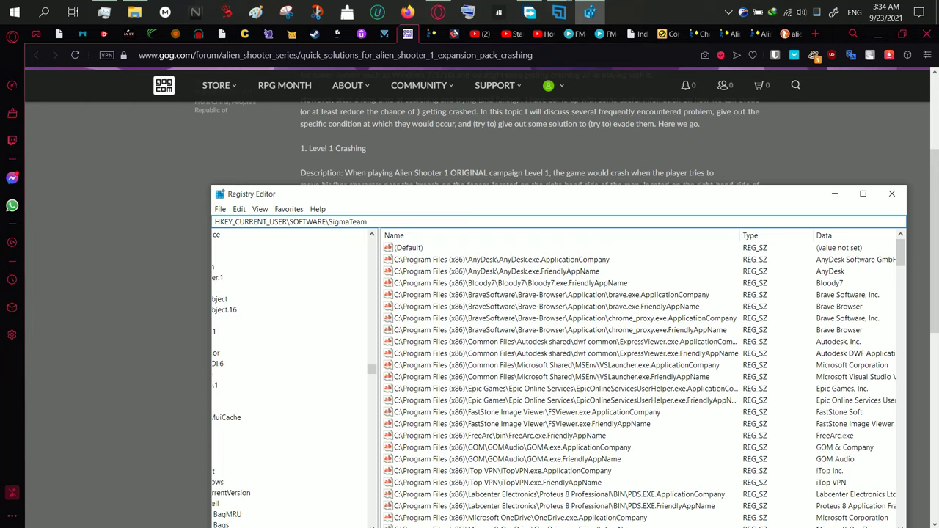
type("\\")
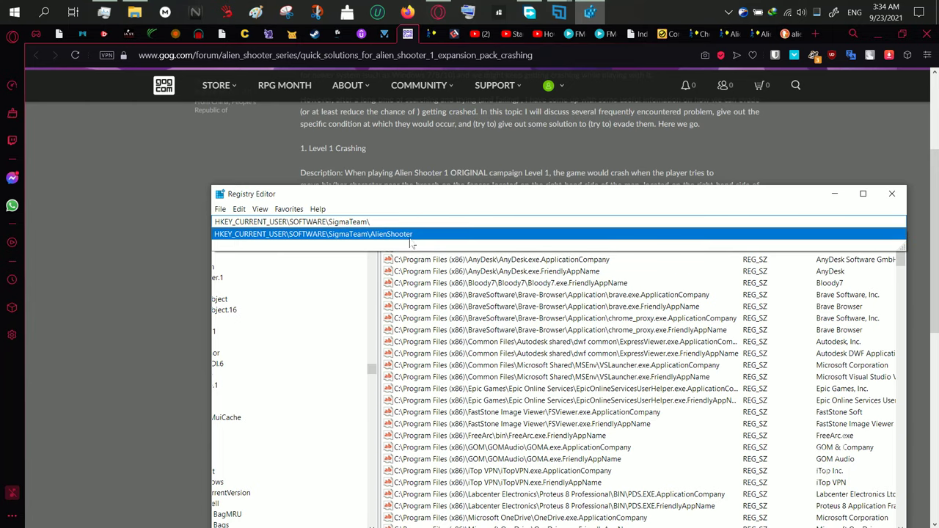
left_click(413, 234)
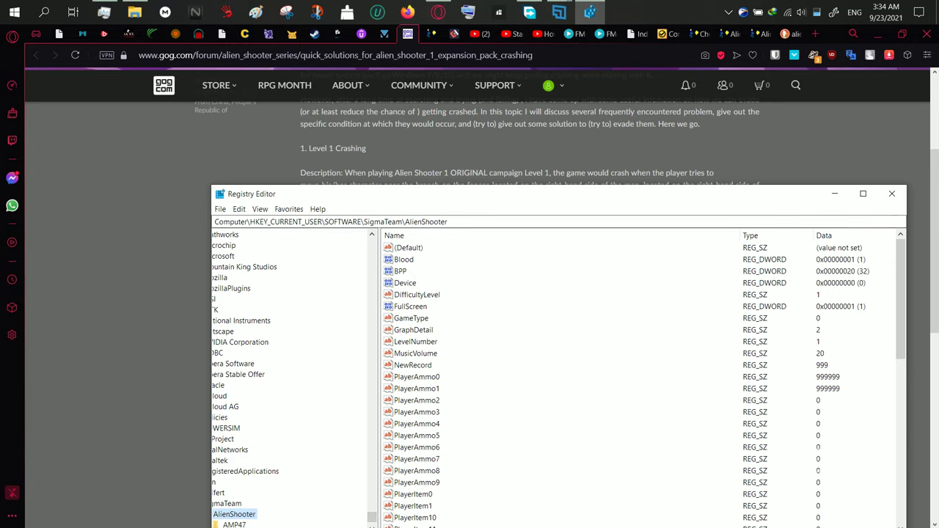
left_click(400, 308)
double_click(415, 308)
type("0")
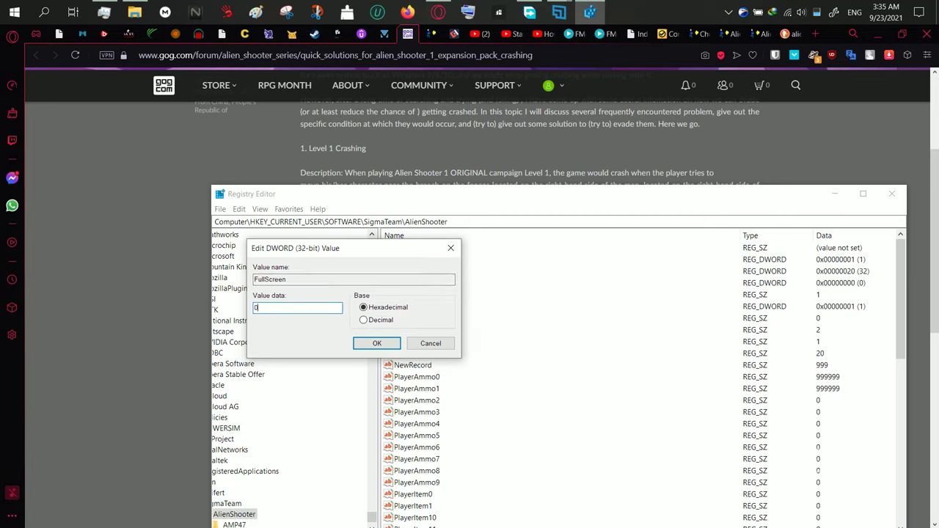
left_click(379, 344)
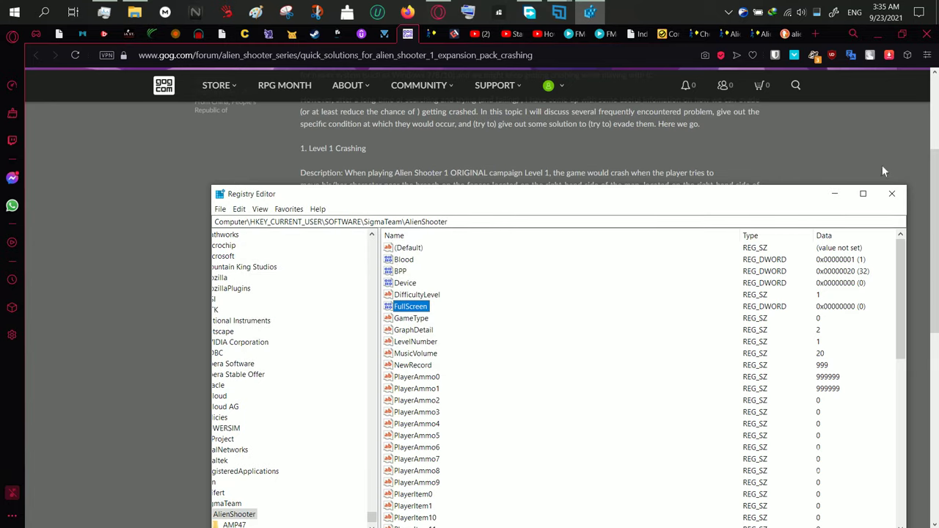
left_click(891, 194)
Enable 'Run in 640 x 480 screen resolution' on AlienShooter.exe's Compatibility tab and apply it.
left_click(858, 138)
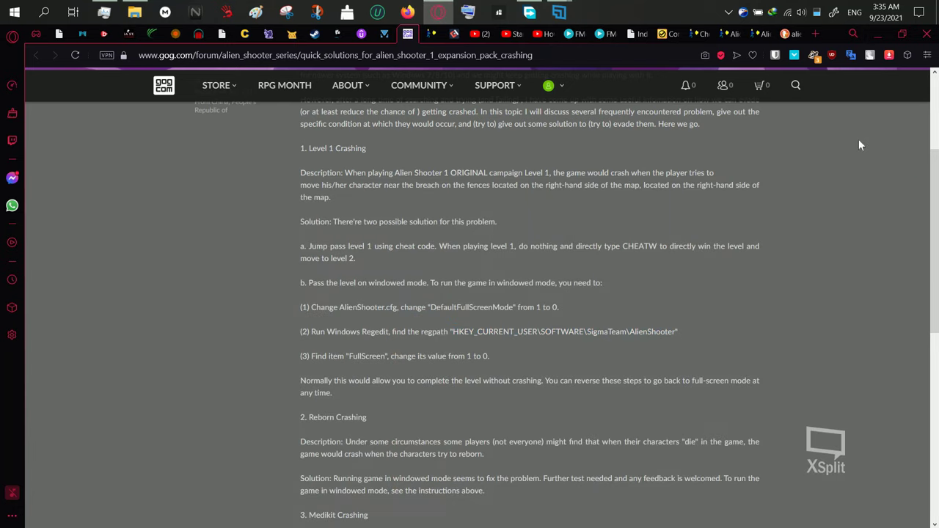
left_click(873, 35)
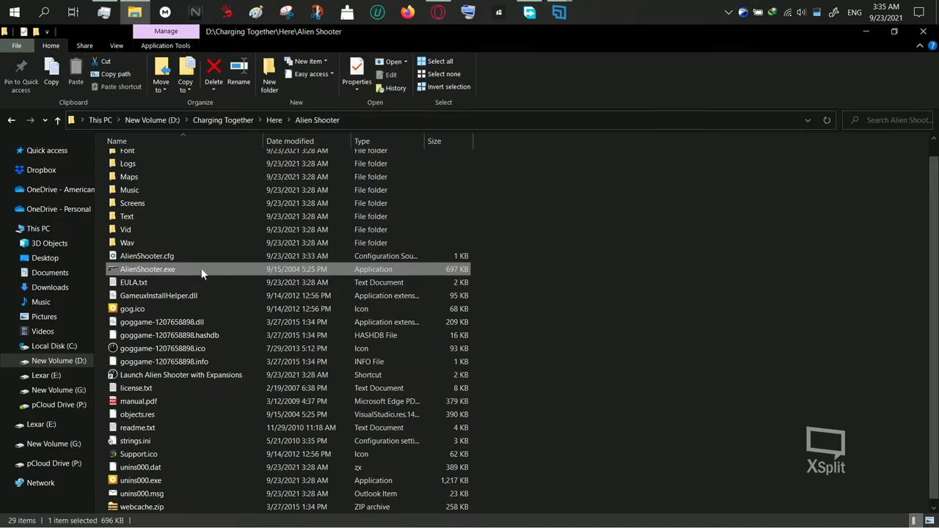
right_click(196, 271)
left_click(233, 519)
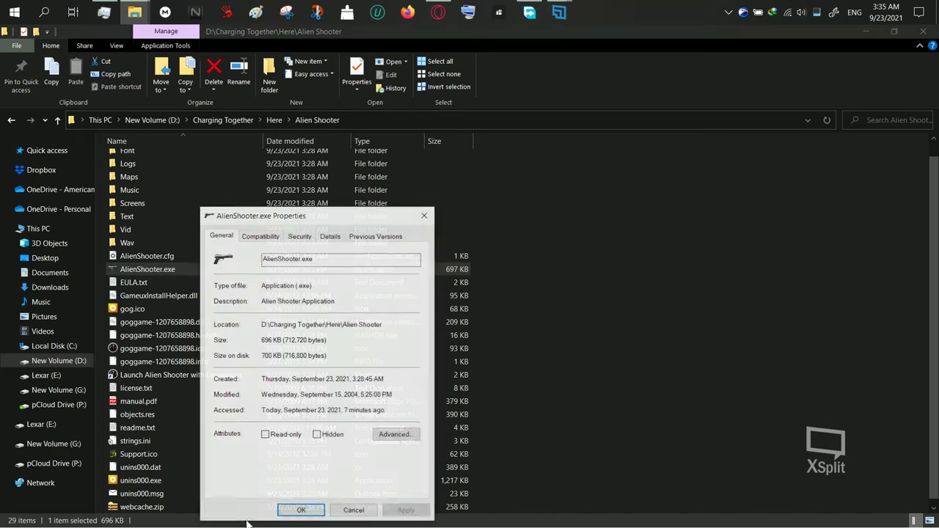
left_click(300, 236)
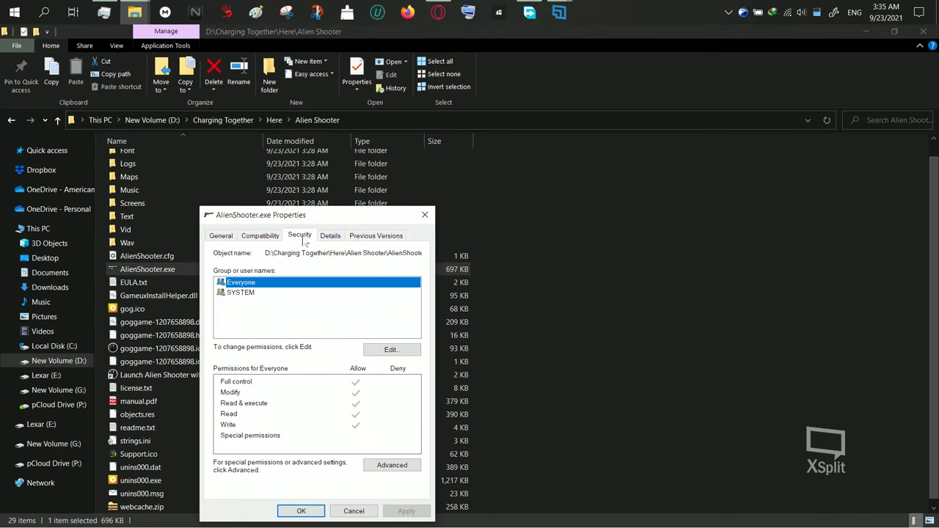
left_click(270, 236)
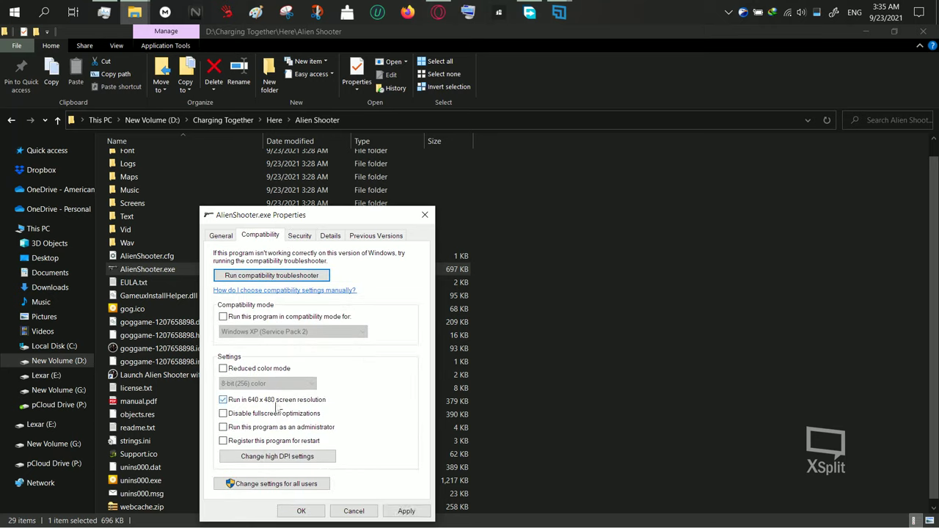
left_click(402, 511)
left_click(301, 512)
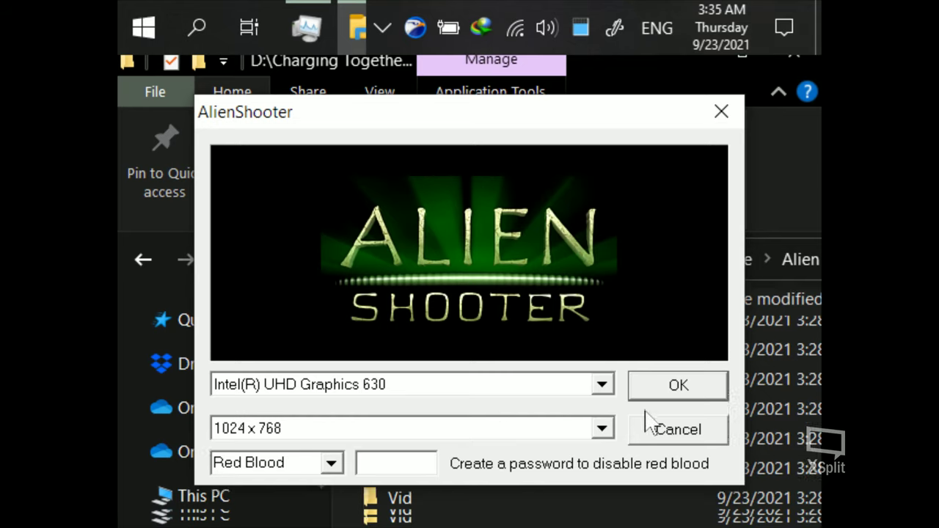
Set the launcher to 640 x 480 and start a new game with the AMP47 profile.
left_click(602, 429)
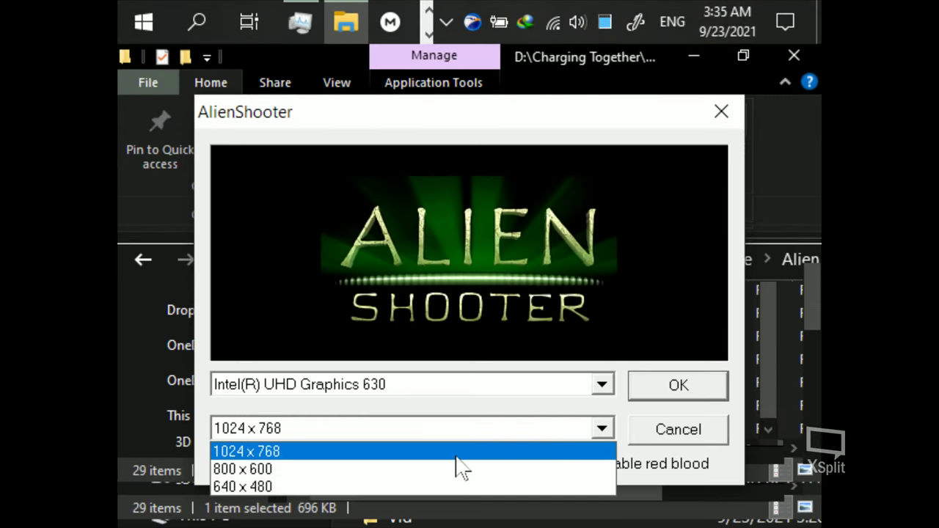
left_click(451, 485)
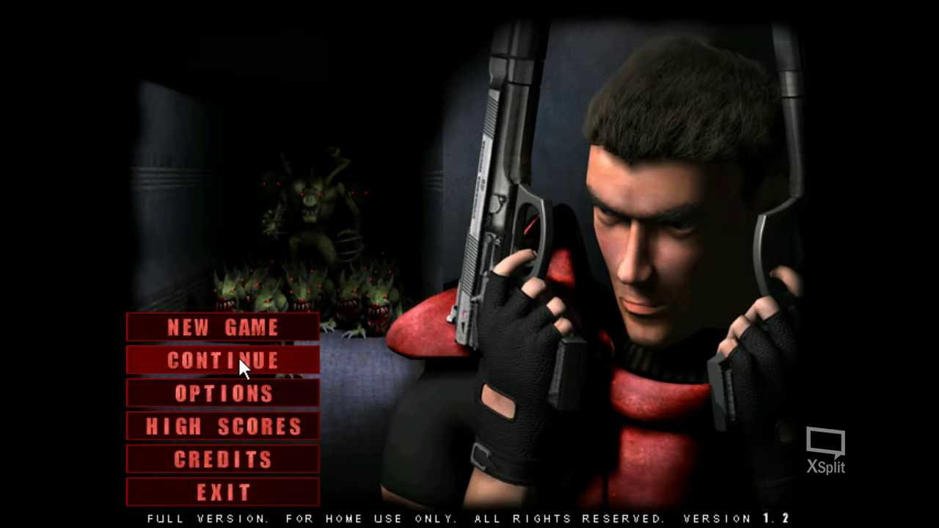
left_click(253, 331)
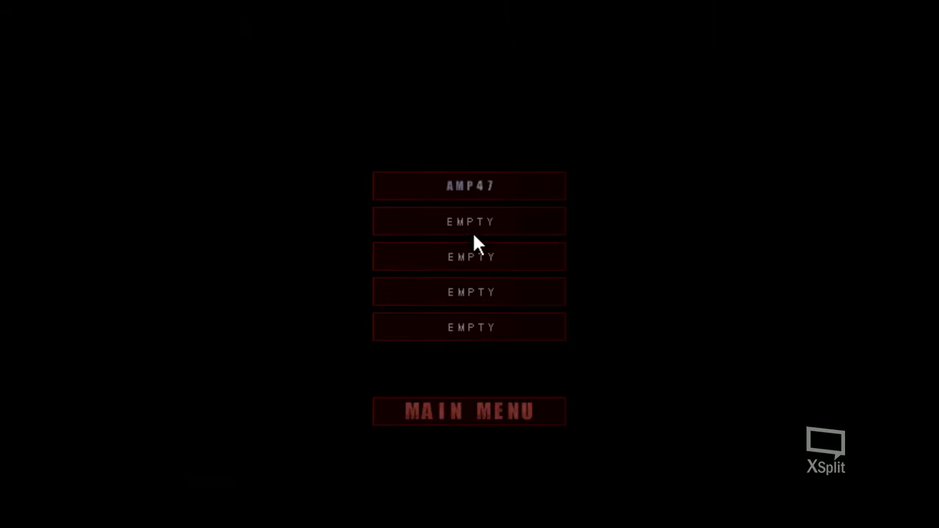
left_click(451, 182)
left_click(710, 507)
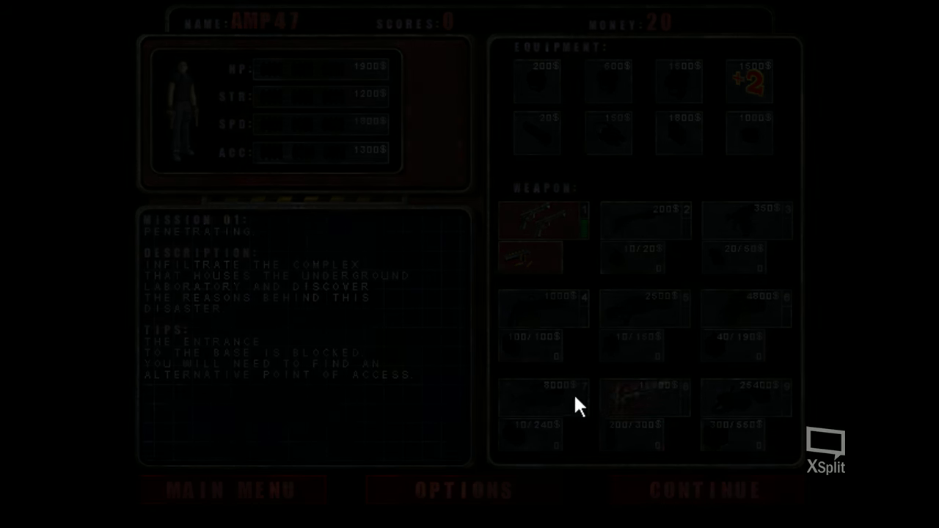
Walk the soldier up-right across the grass and along the compound fence, then exit with End.
key("w+d")
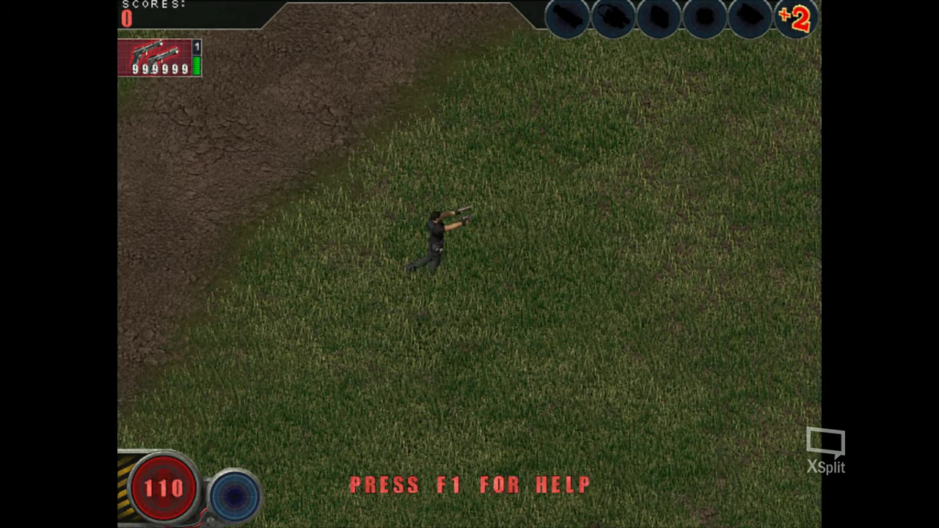
key("d")
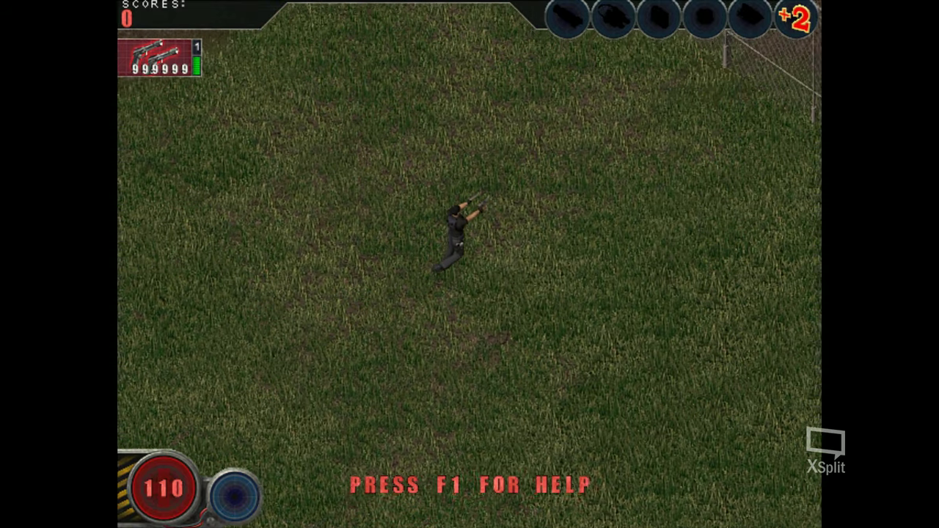
key("w+d")
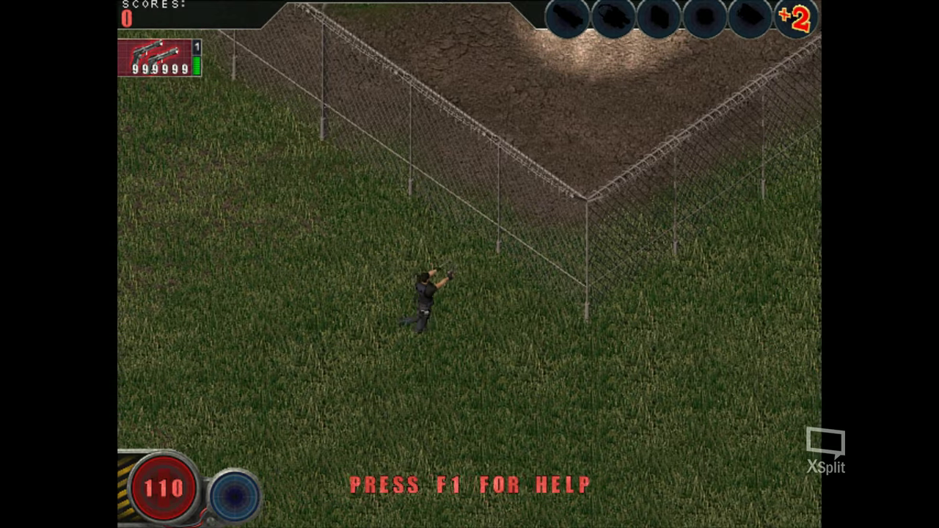
key("d")
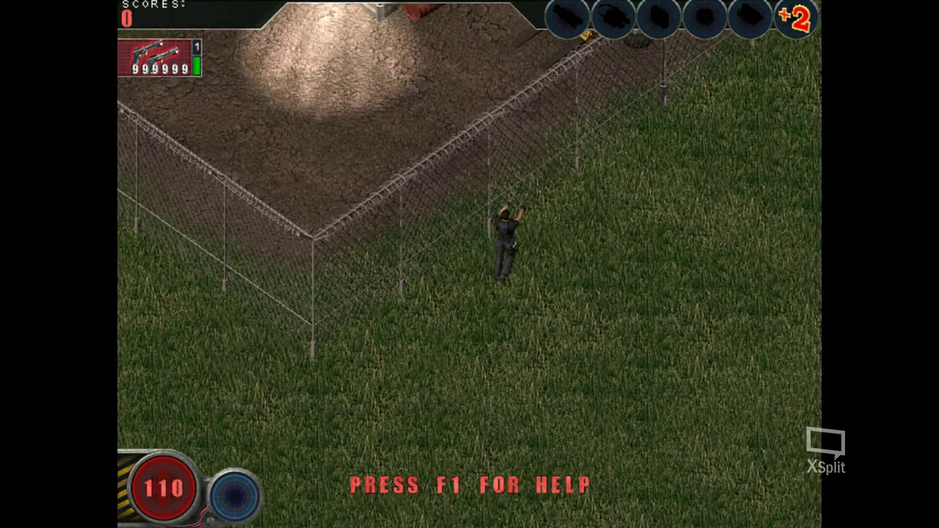
key("w")
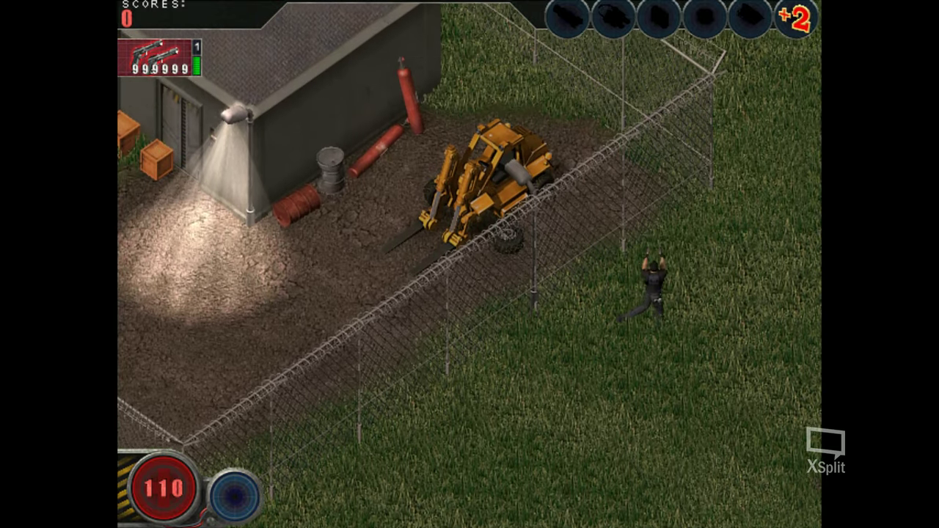
key("w")
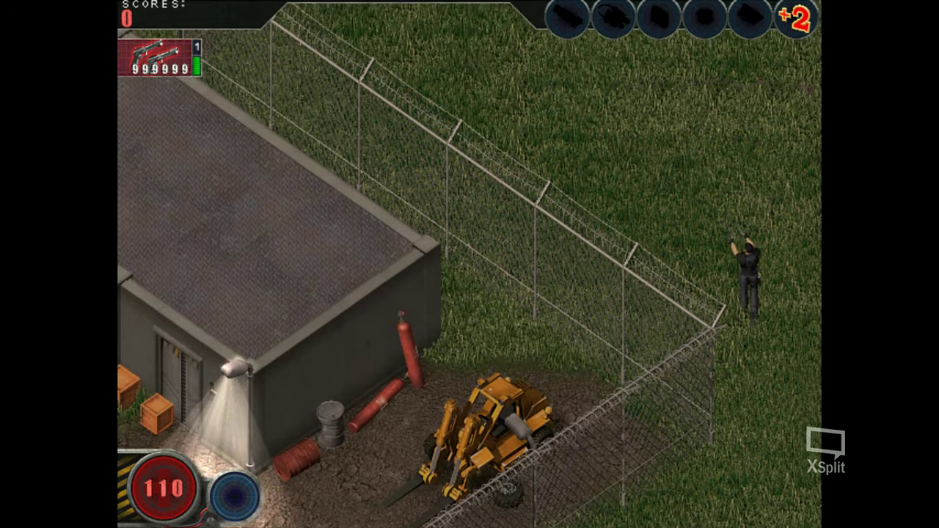
key("w")
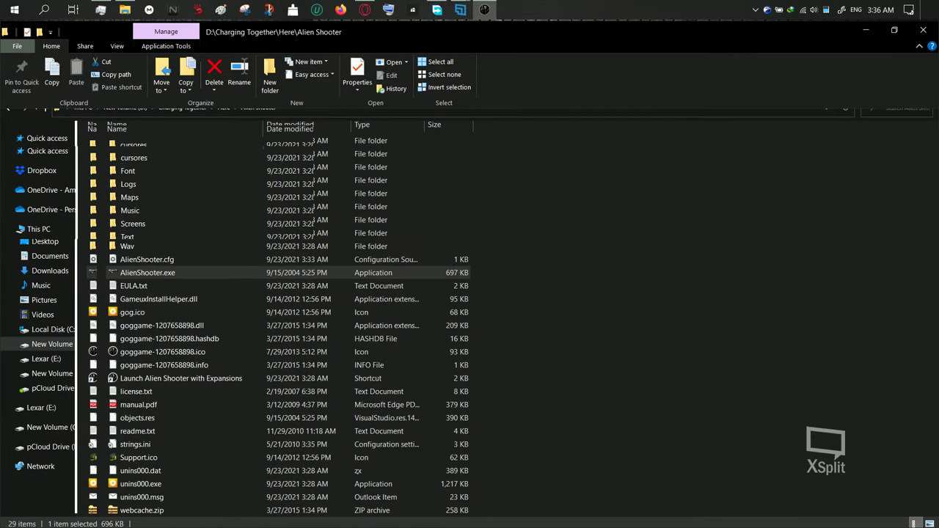
key("End")
left_click(608, 267)
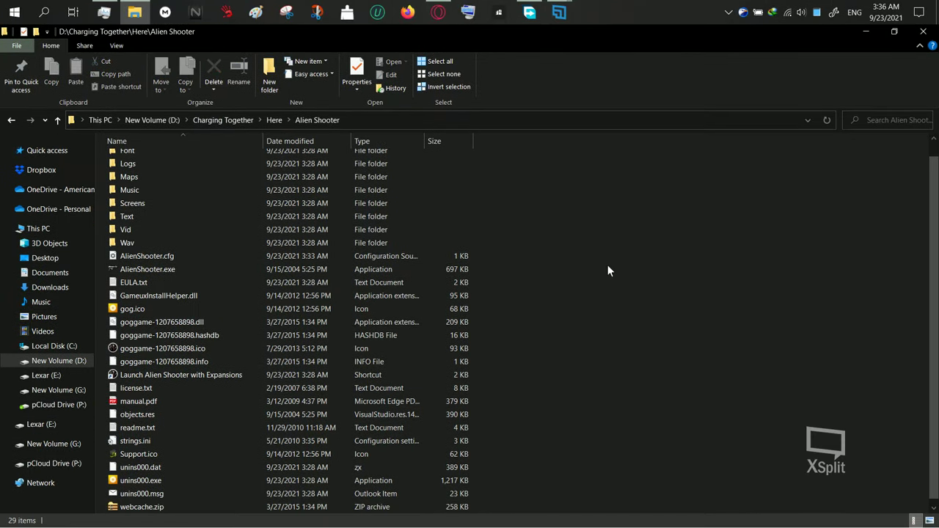
left_click(438, 12)
scroll(586, 264, "down", 2)
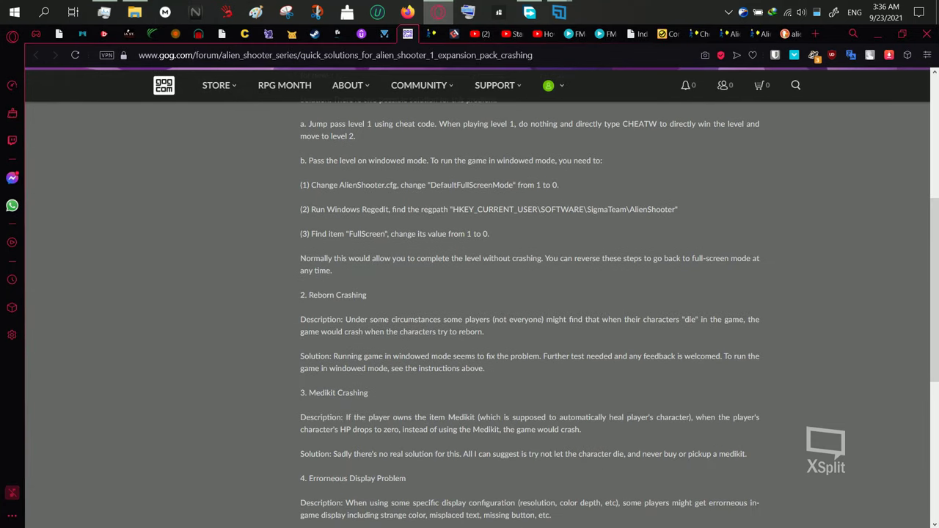
scroll(406, 285, "up", 2)
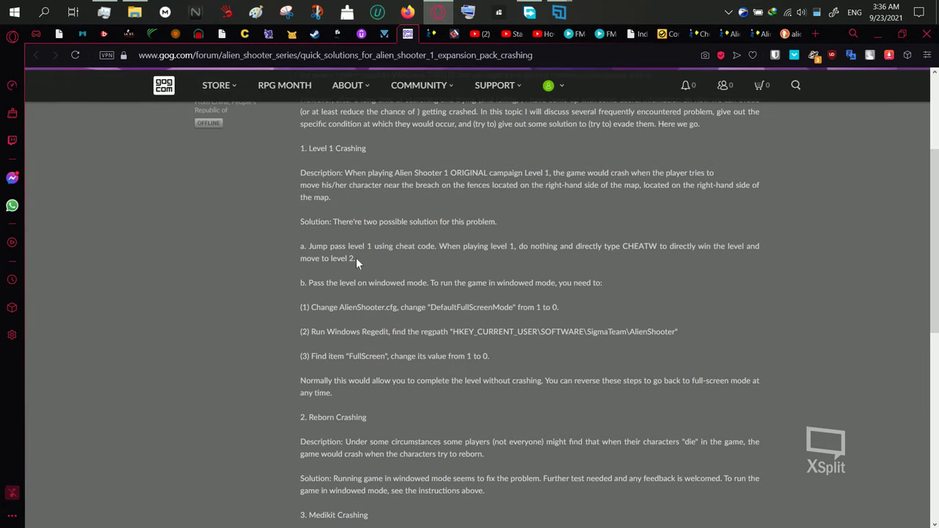
triple_click(329, 247)
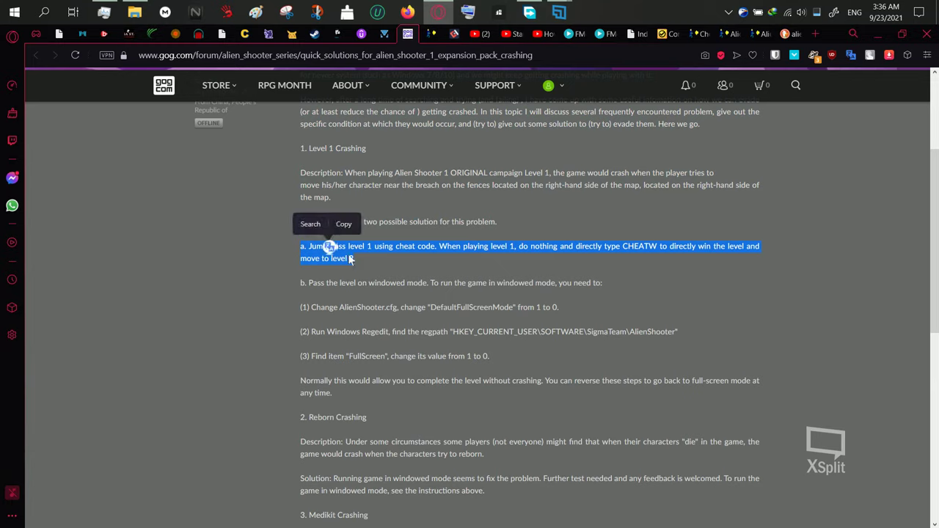
left_click(331, 247)
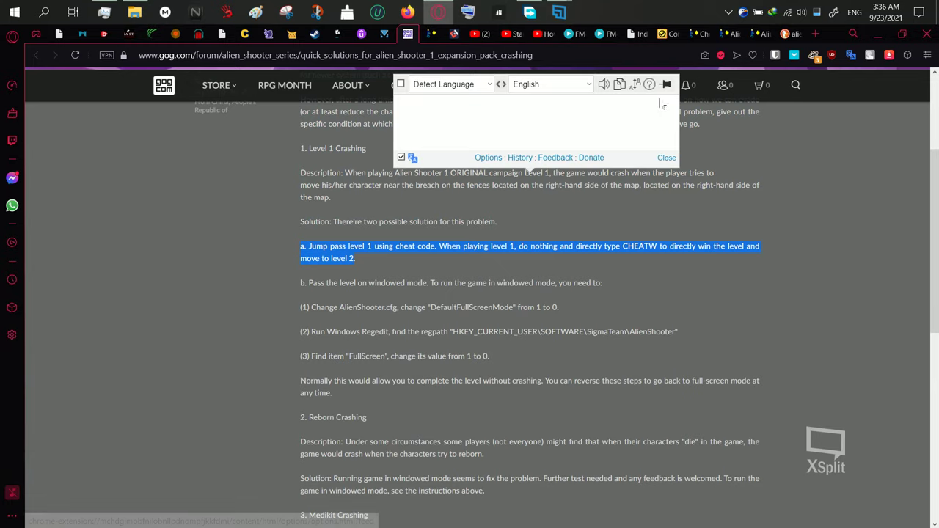
left_click(665, 158)
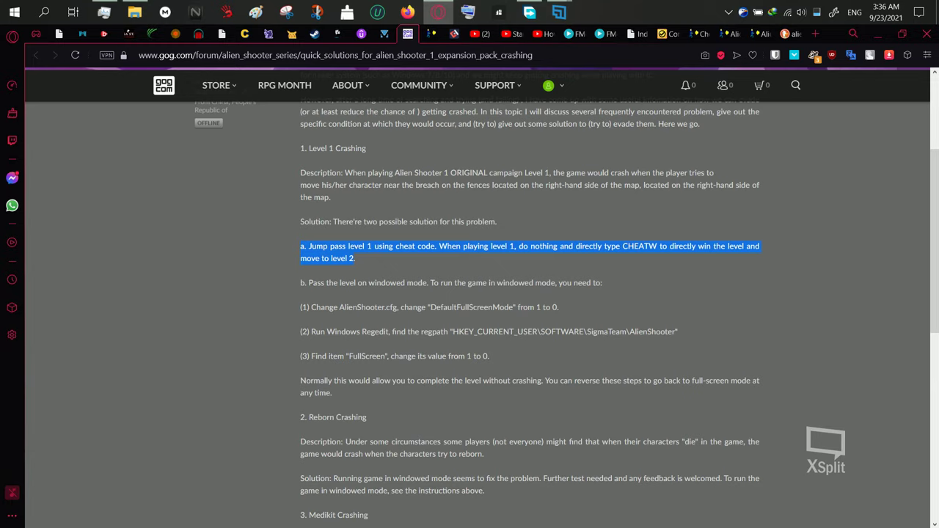
left_click(399, 265)
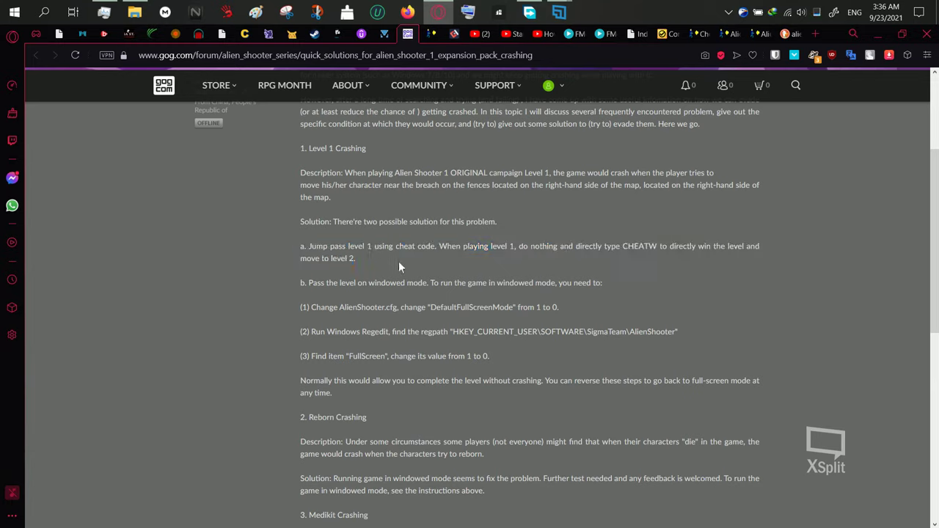
left_click(877, 34)
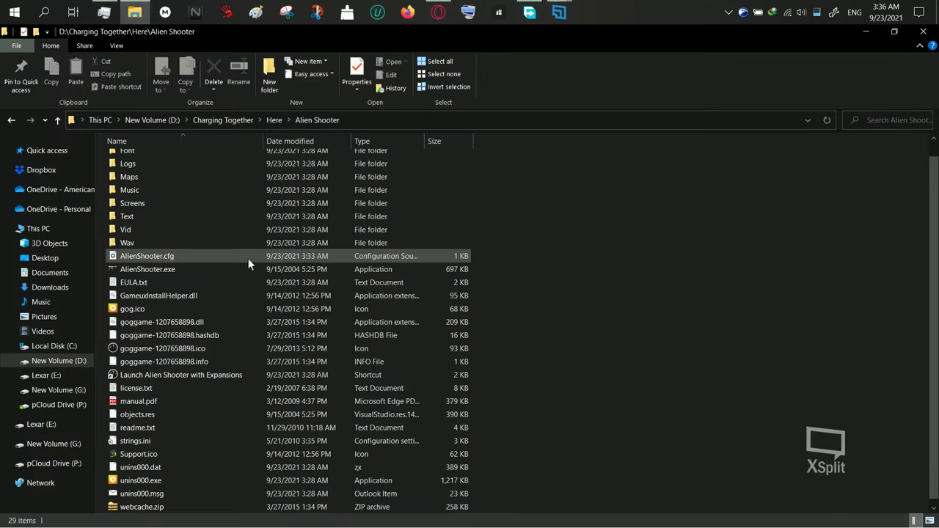
mouse_move(147, 270)
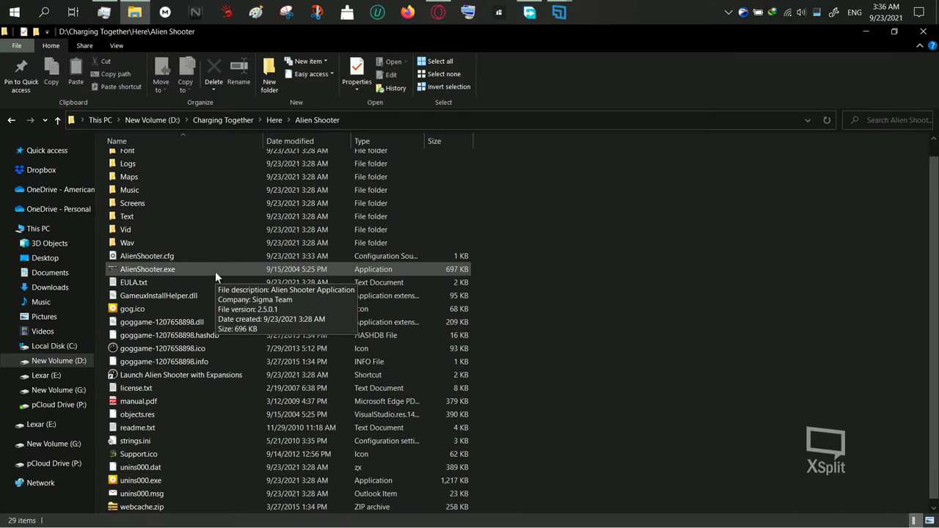
right_click(198, 268)
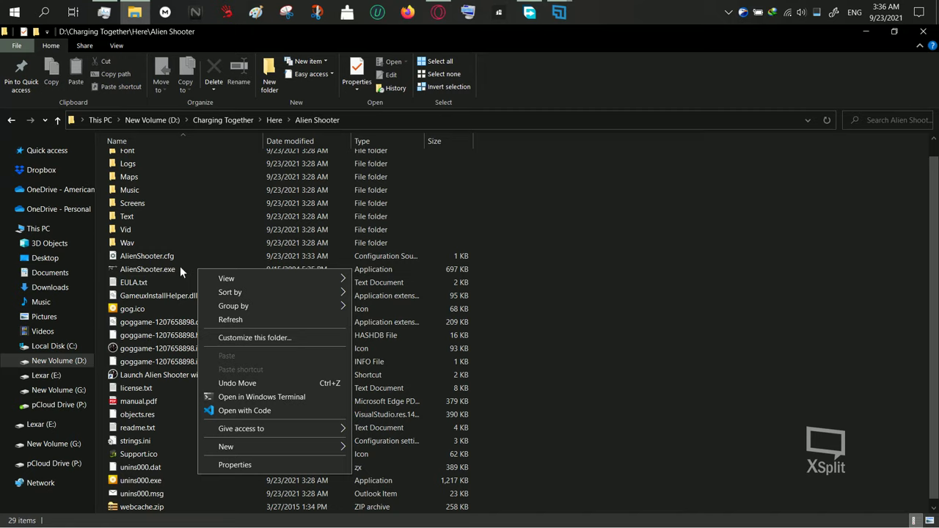
right_click(180, 268)
left_click(147, 269)
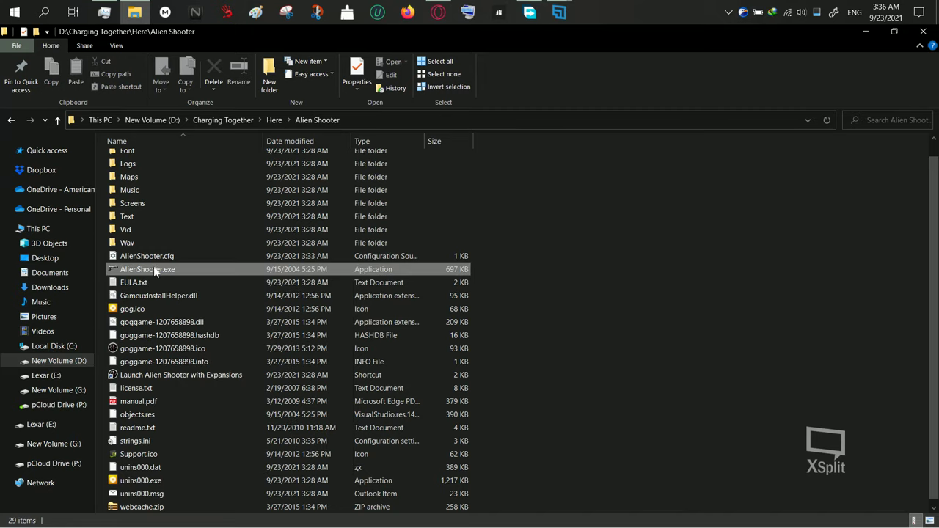
right_click(154, 270)
left_click(222, 520)
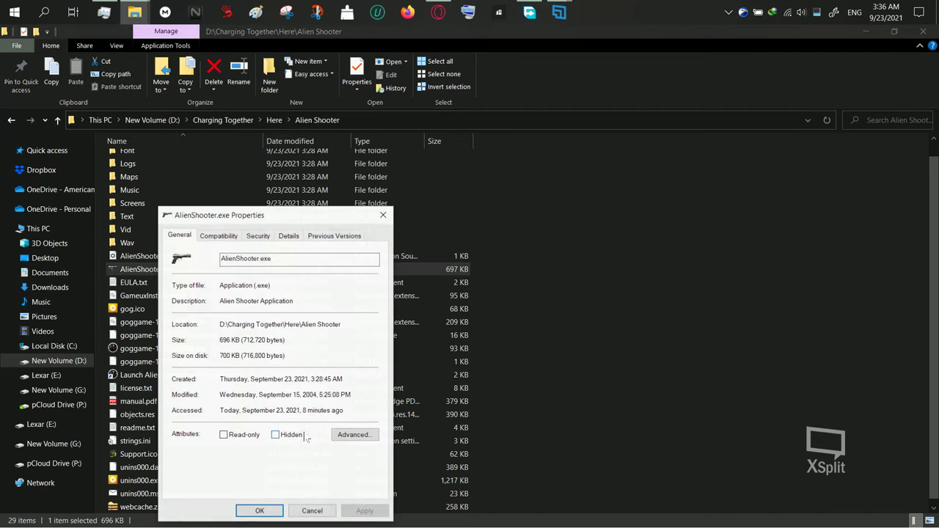
left_click_drag(290, 211, 396, 208)
left_click(342, 230)
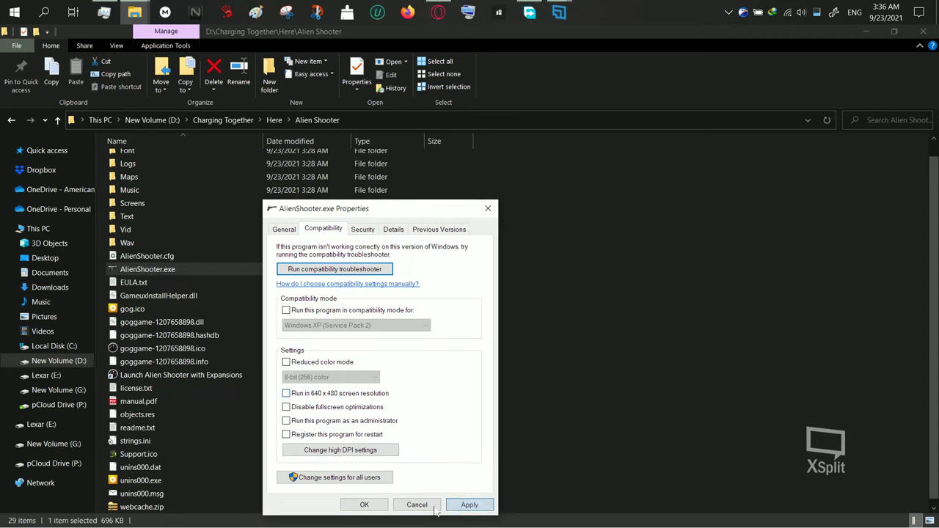
left_click(364, 505)
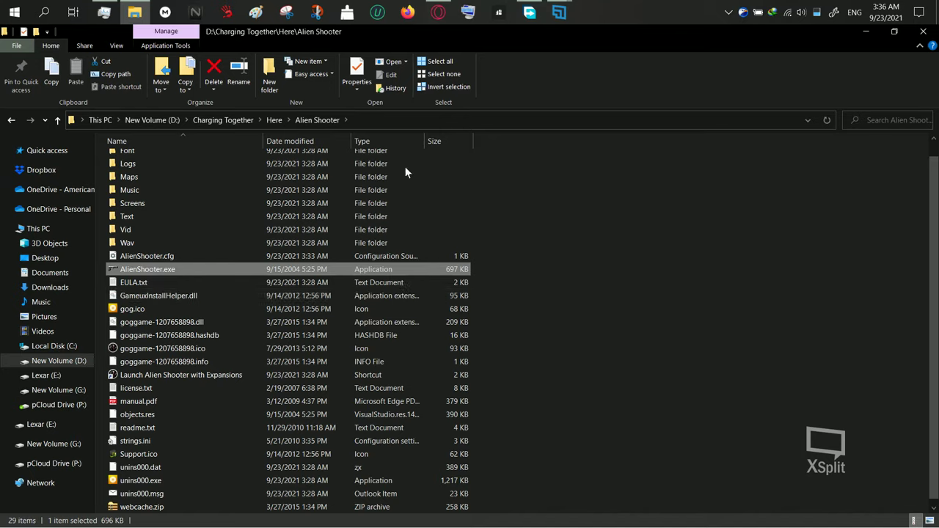
right_click(802, 13)
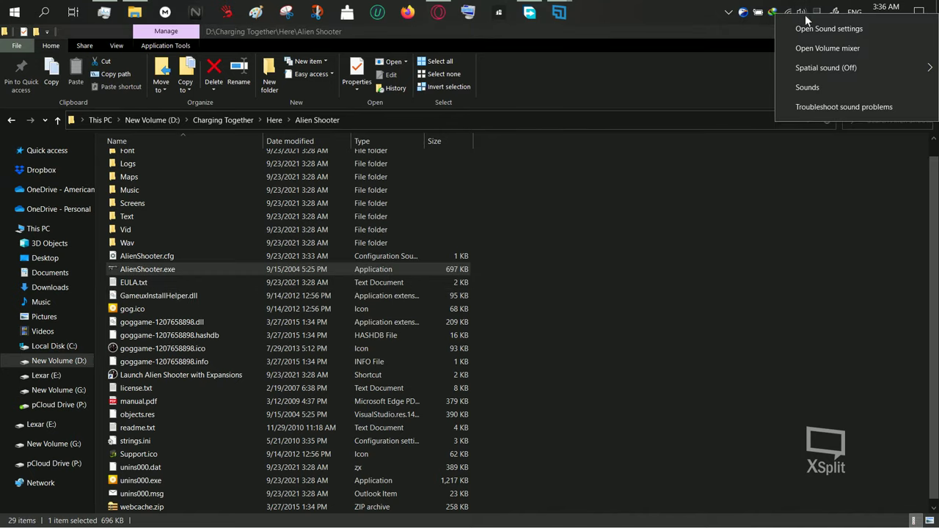
left_click(826, 28)
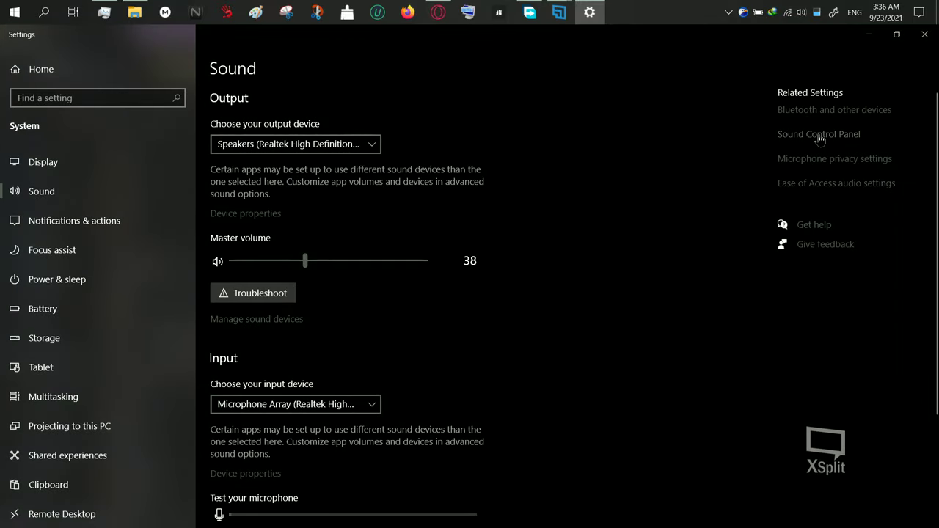
left_click(817, 134)
right_click(113, 117)
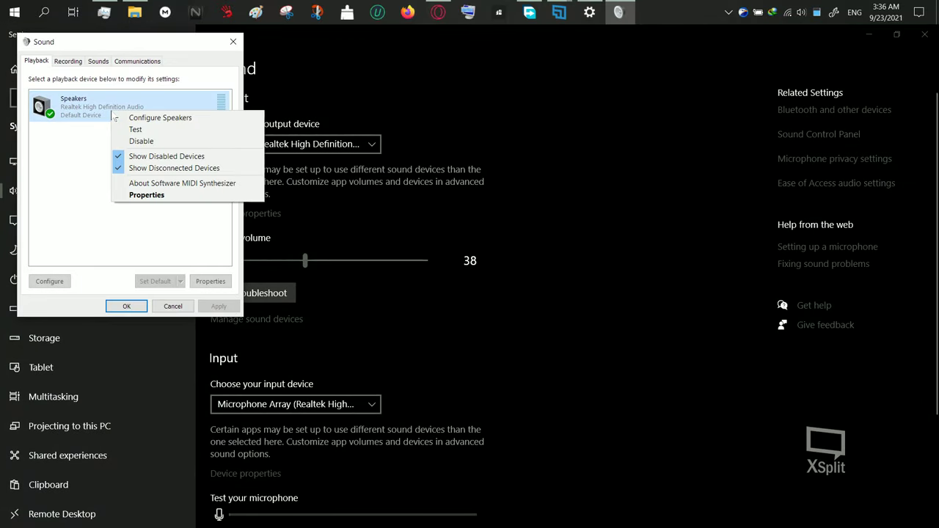
left_click(158, 195)
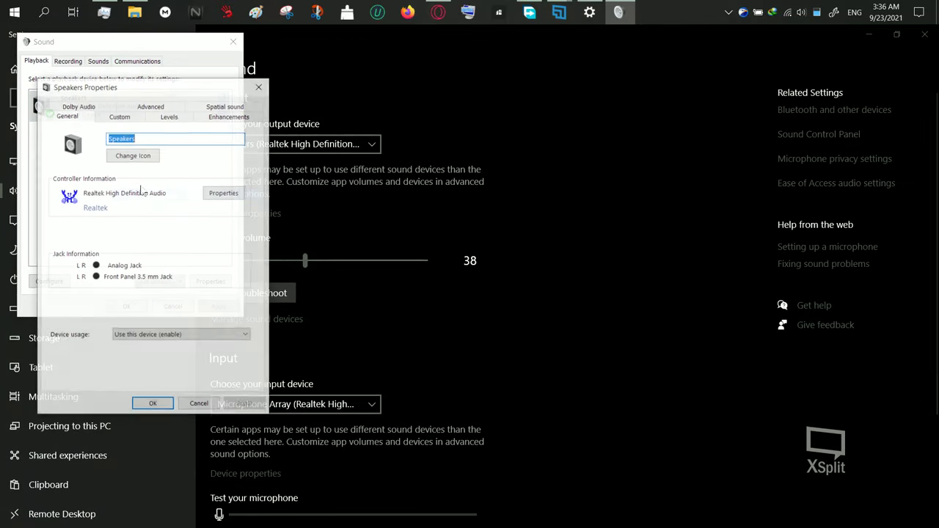
left_click(151, 105)
left_click(147, 174)
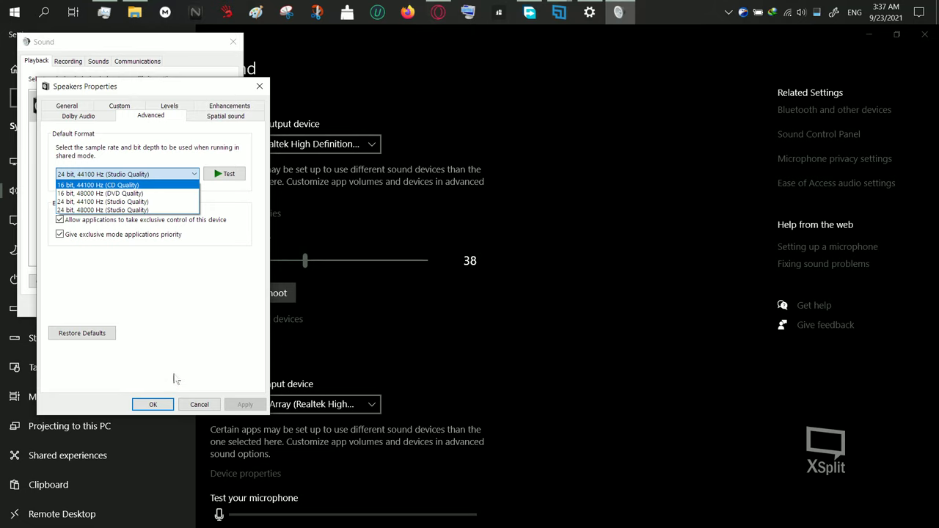
left_click(205, 411)
left_click(199, 404)
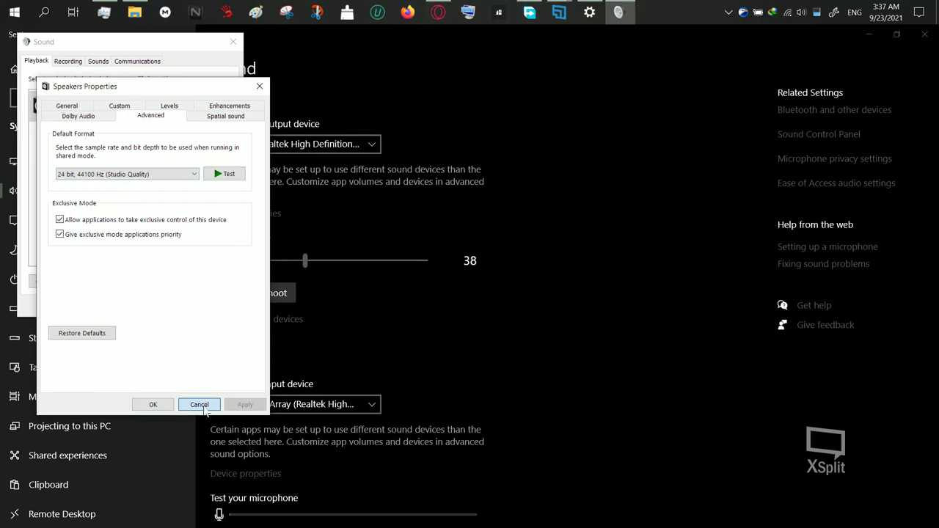
left_click(233, 41)
left_click(919, 38)
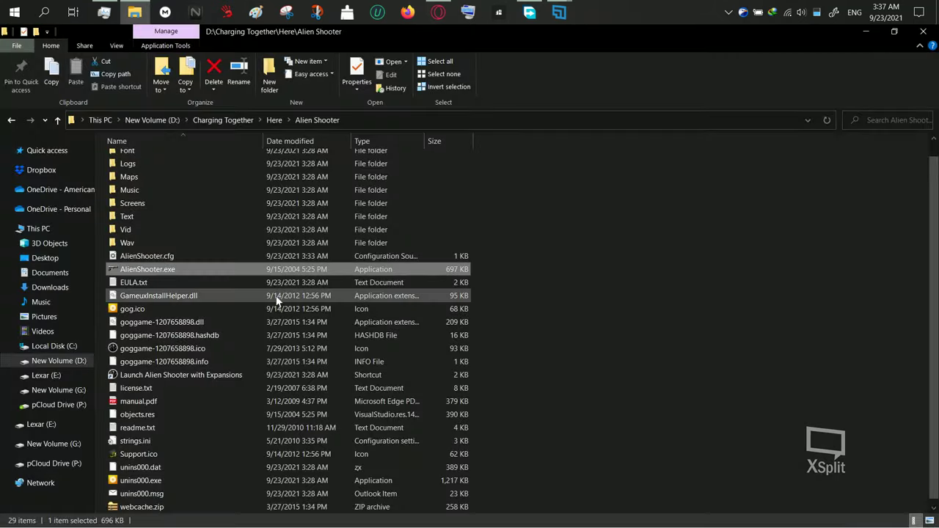
Launch AlienShooter.exe at 1024 x 768 resolution and start a new game.
right_click(143, 270)
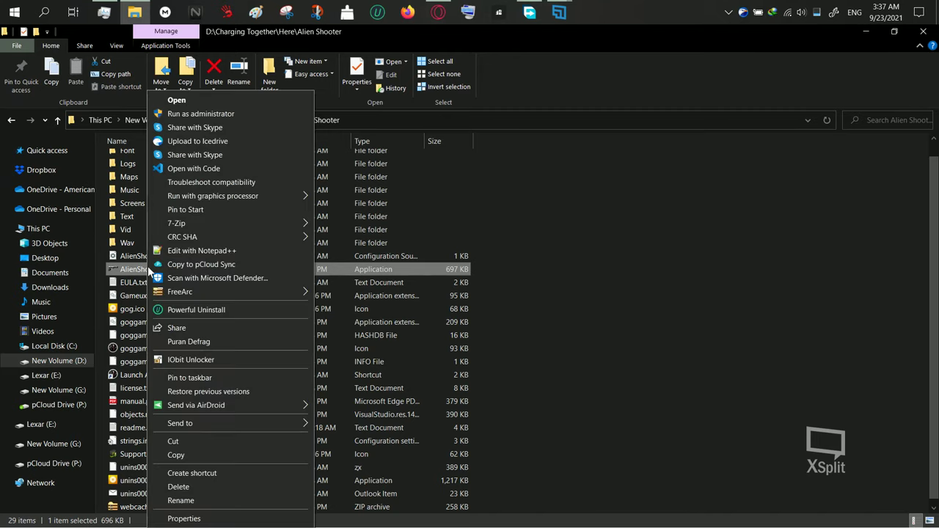
left_click(374, 272)
left_click(527, 337)
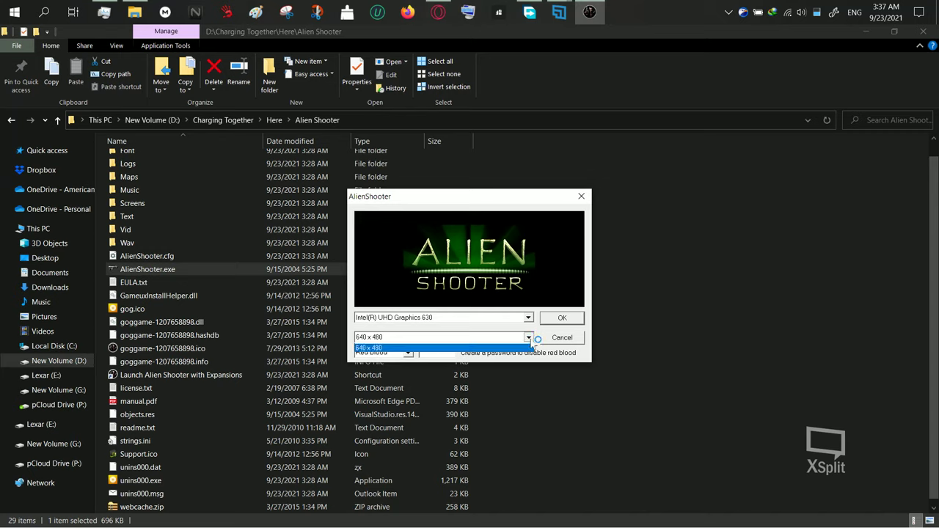
left_click(521, 357)
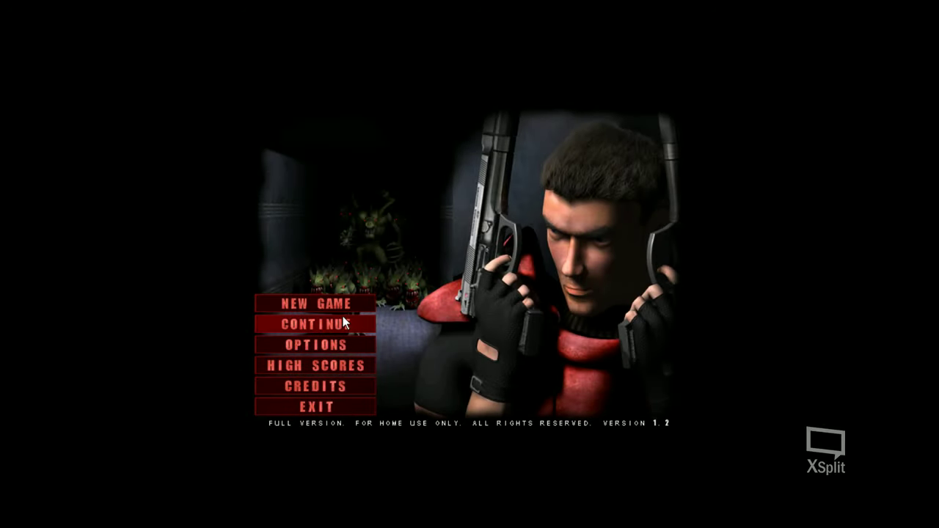
left_click(344, 308)
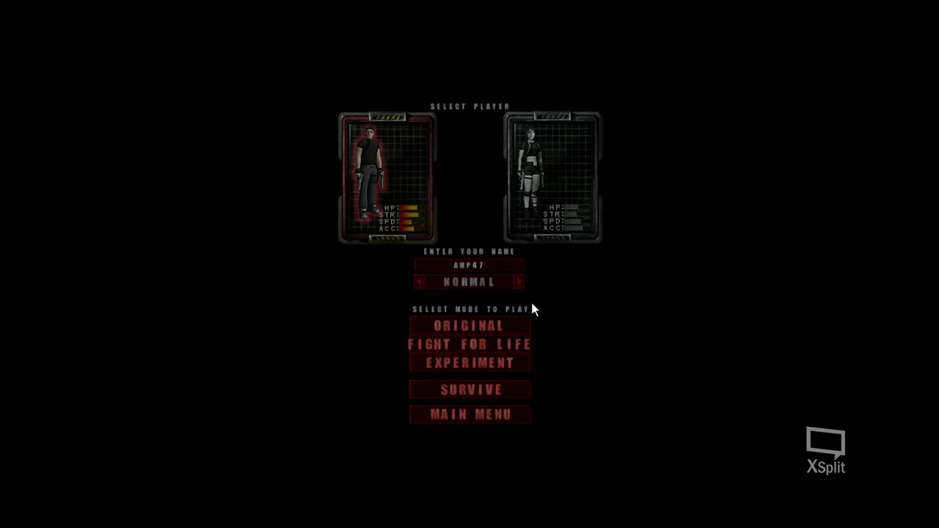
Begin the ORIGINAL campaign mission and walk up the dirt path and across the grass.
left_click(497, 325)
left_click(614, 402)
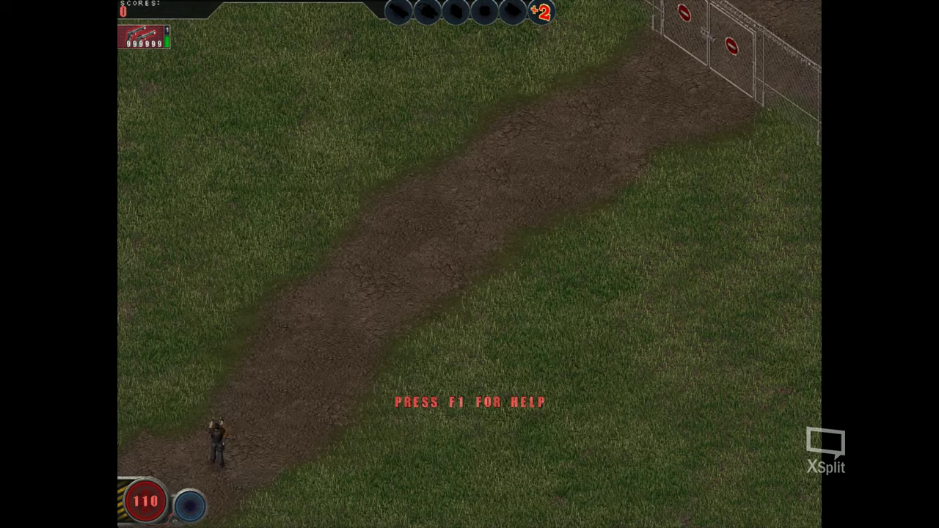
key("w")
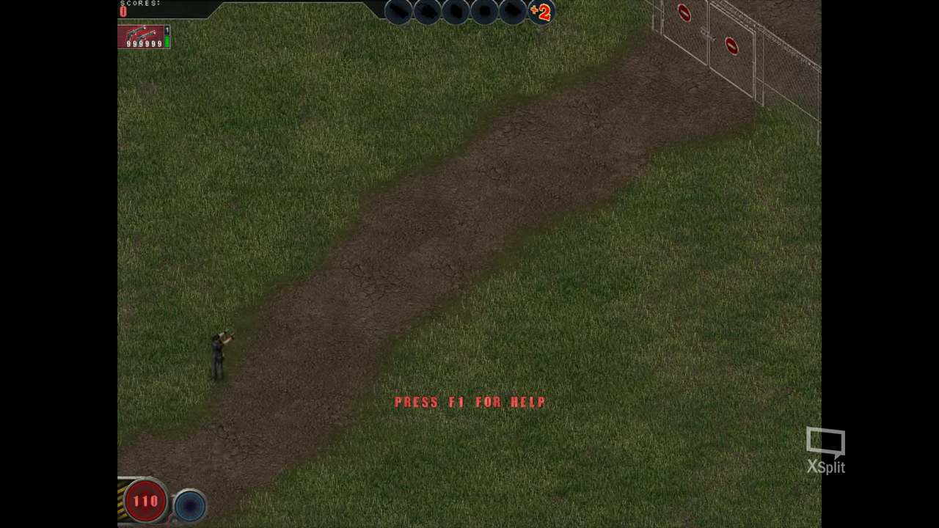
key("d")
key("d")
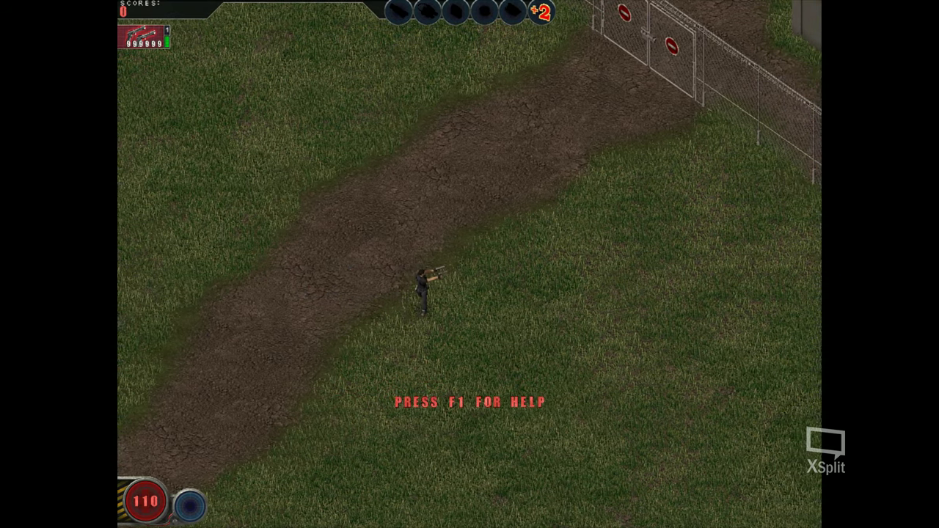
key("w")
key("a")
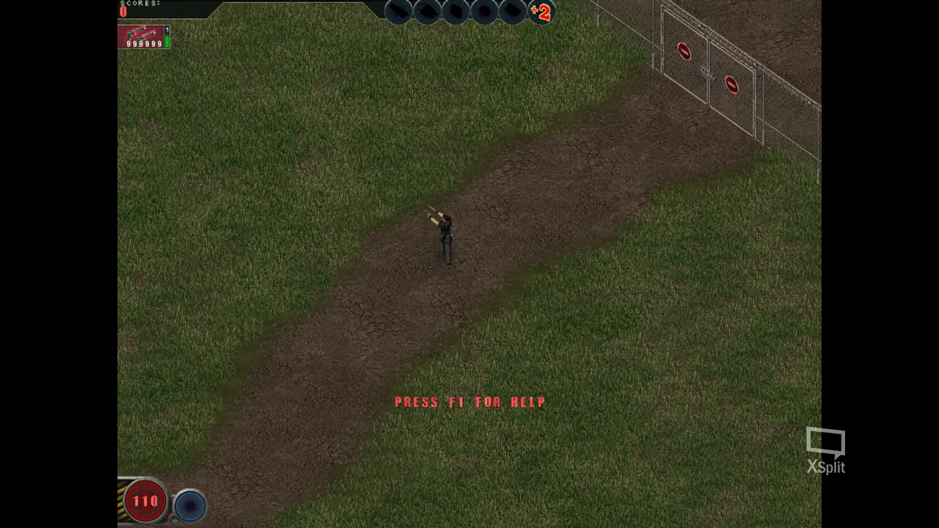
key("w")
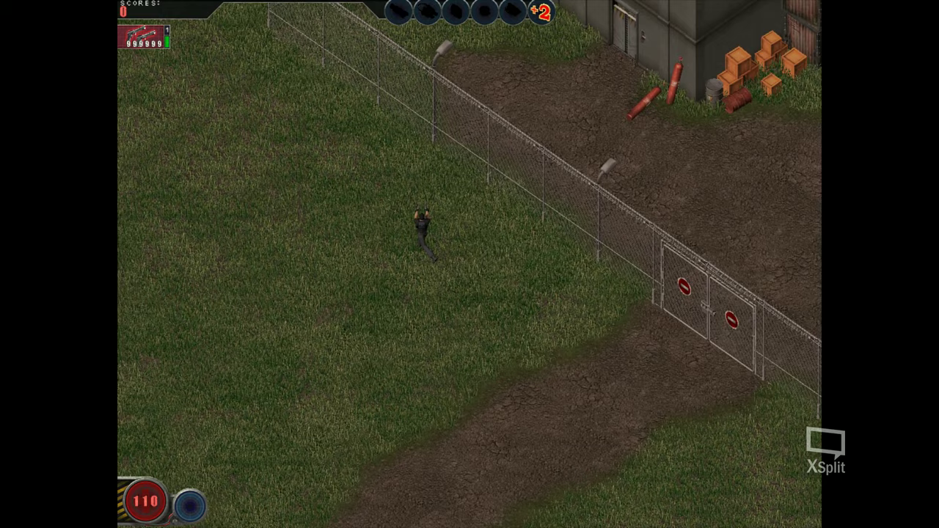
key("a")
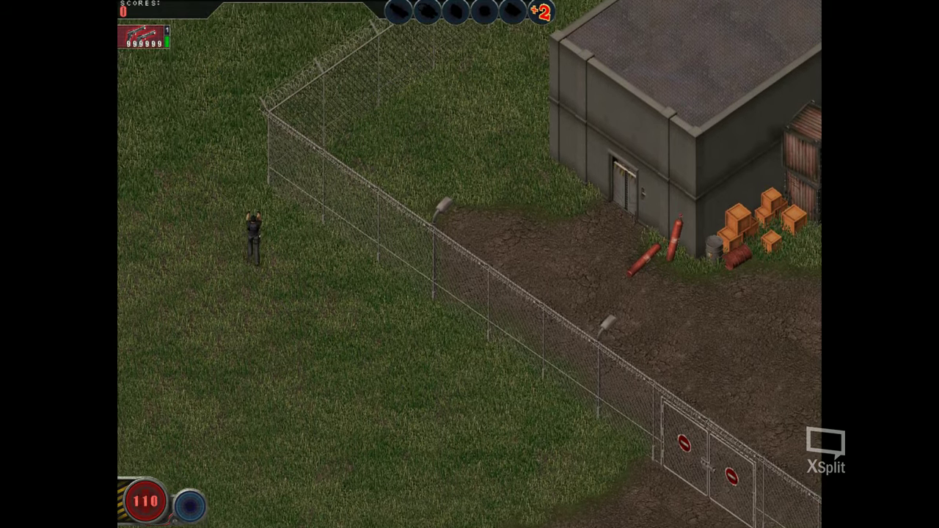
Follow the fence up-right past the red containers and forklift.
key("w")
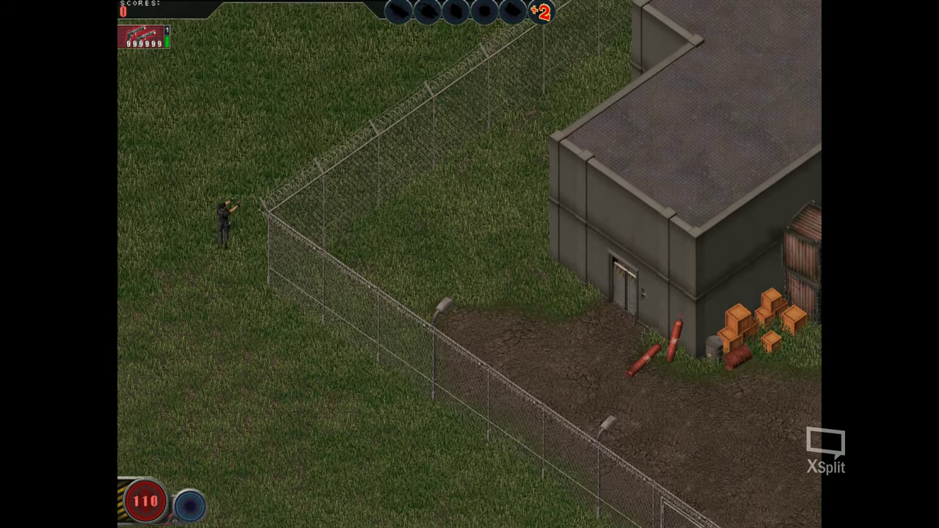
key("d")
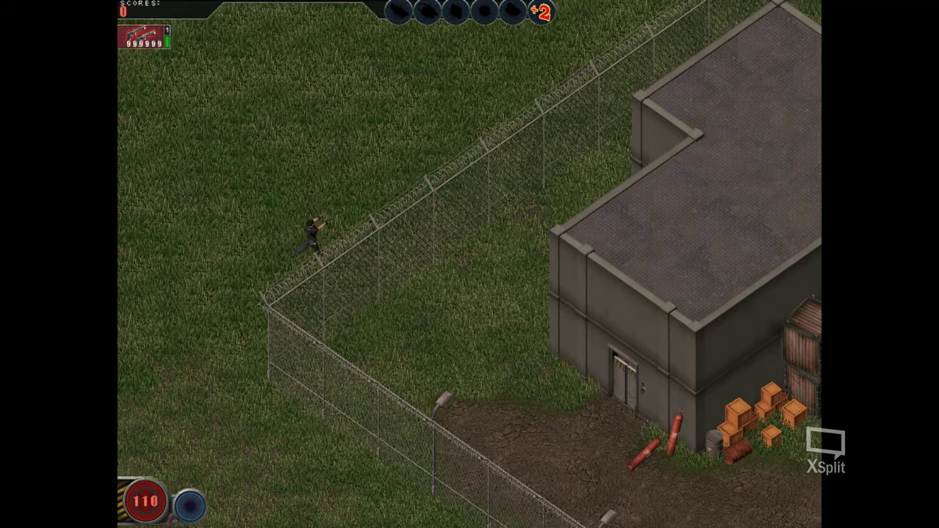
key("w")
key("d")
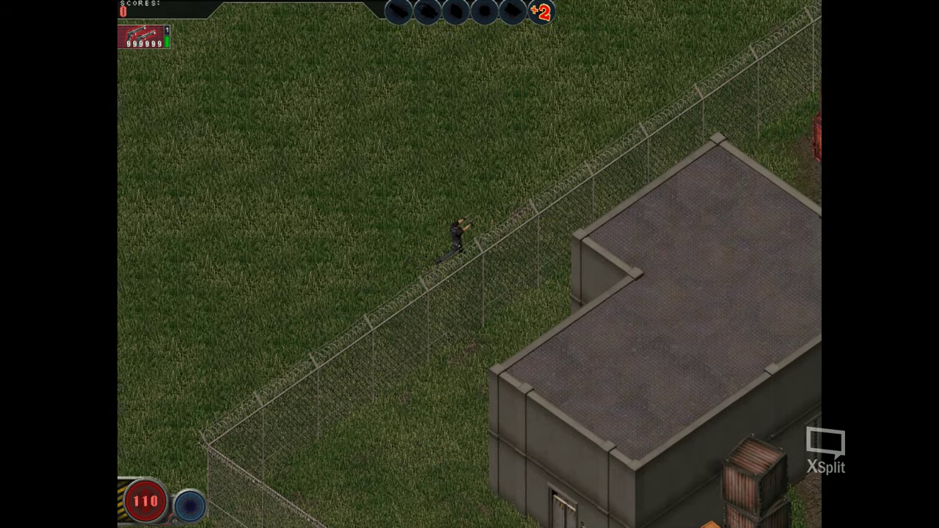
key("w")
key("d")
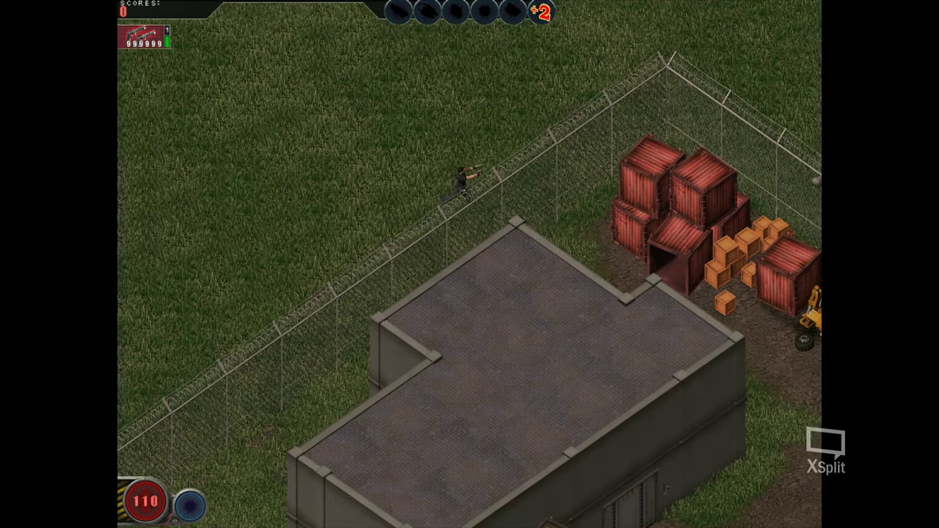
key("w")
key("d")
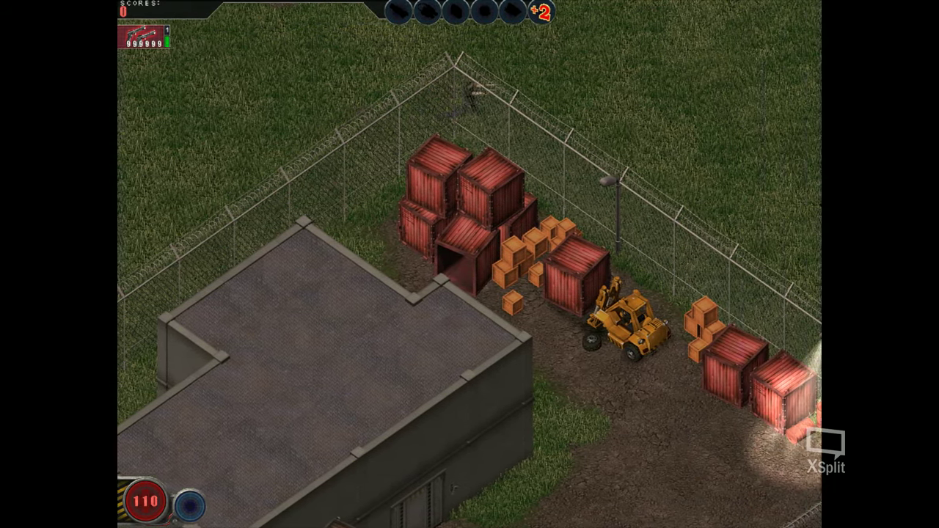
key("d")
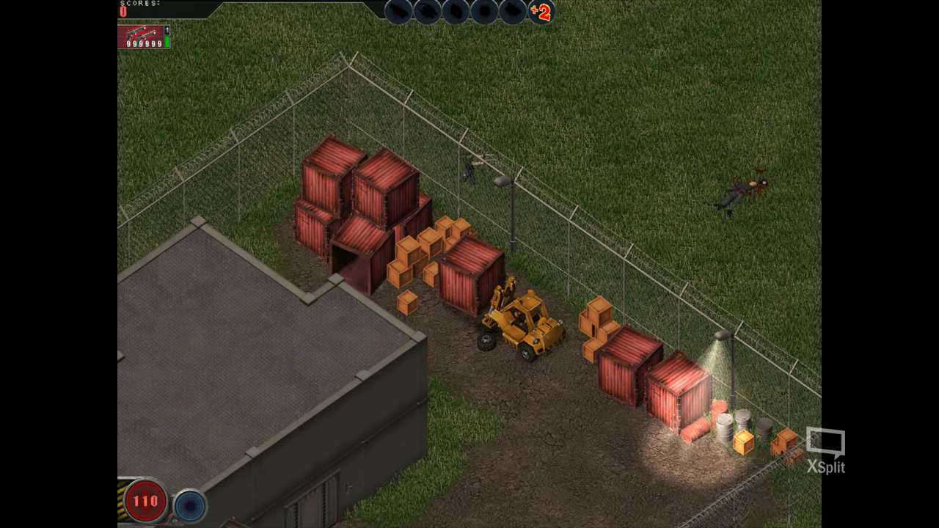
key("d")
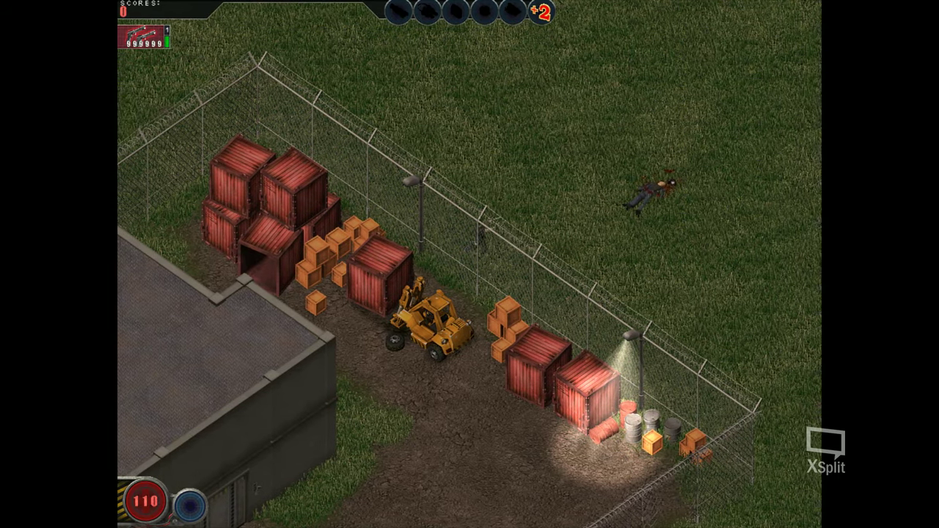
Walk down around the fence corner and into the fenced yard.
key("s")
key("d")
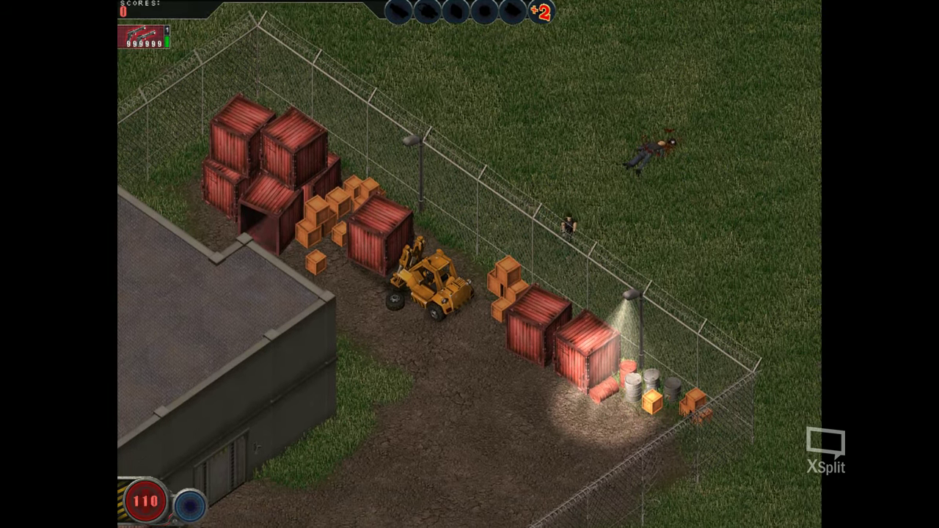
key("s")
key("d")
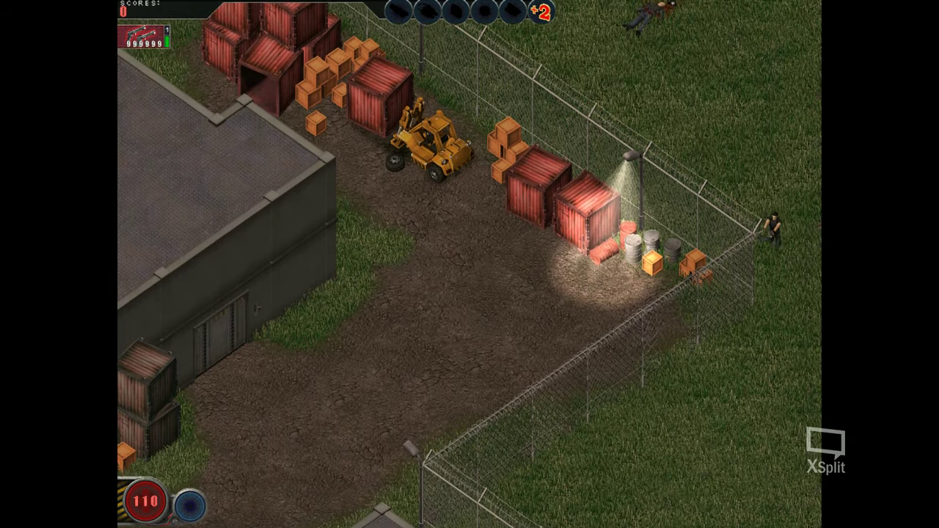
key("s")
key("a")
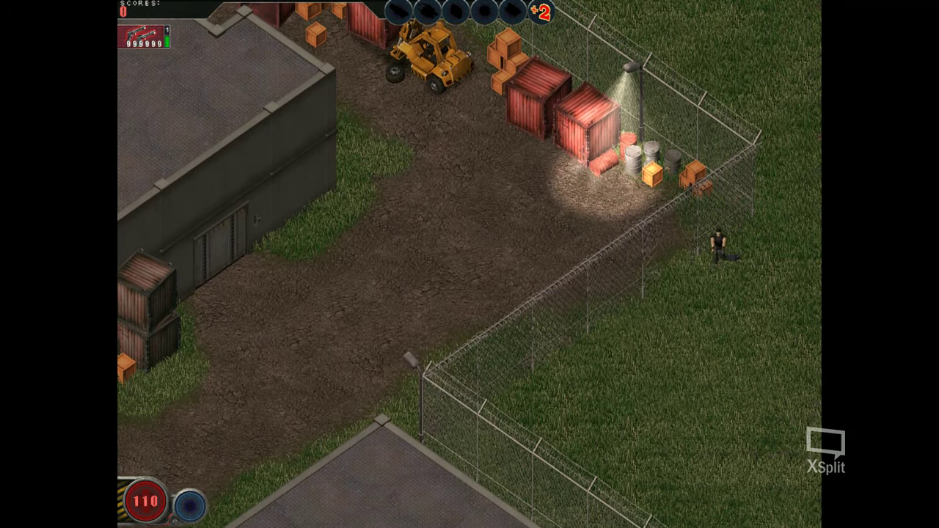
key("a")
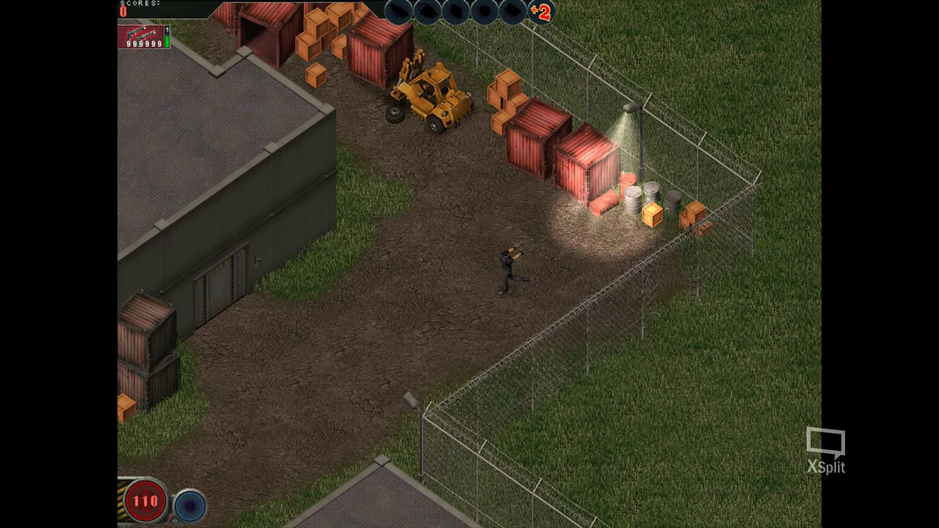
Shoot the barrels by the lamp post and the orange crate stack while moving.
left_click(646, 202)
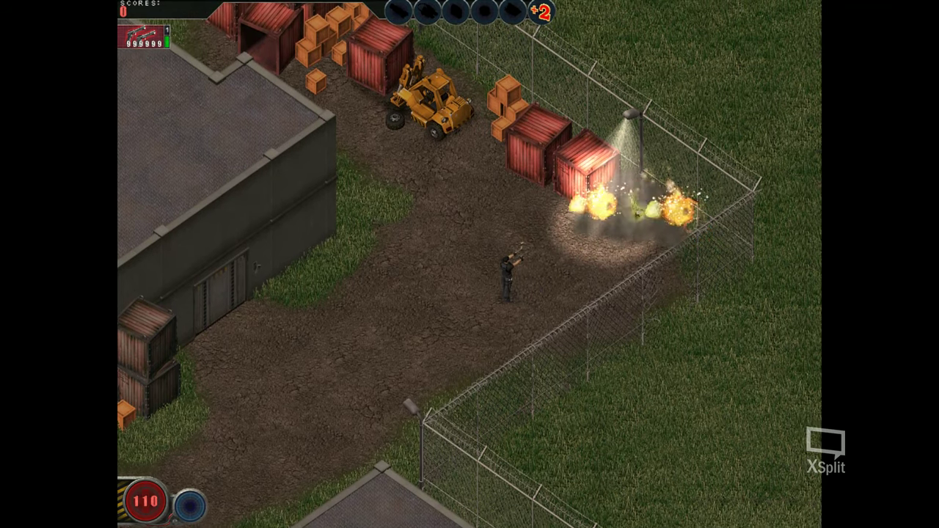
key("w")
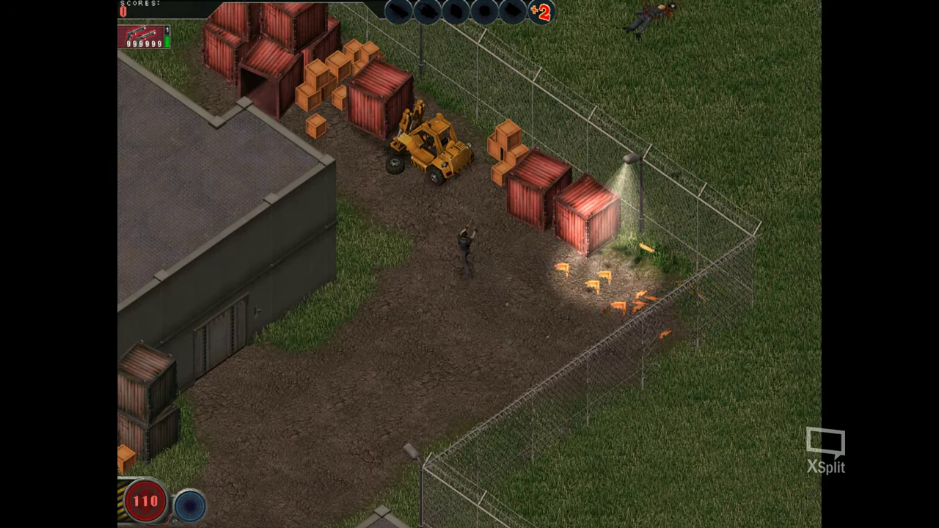
key("a")
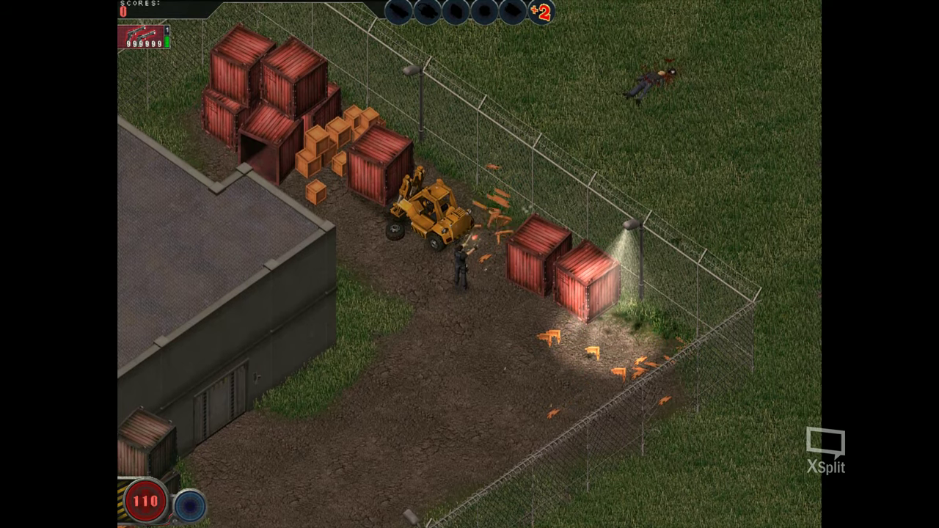
key("a")
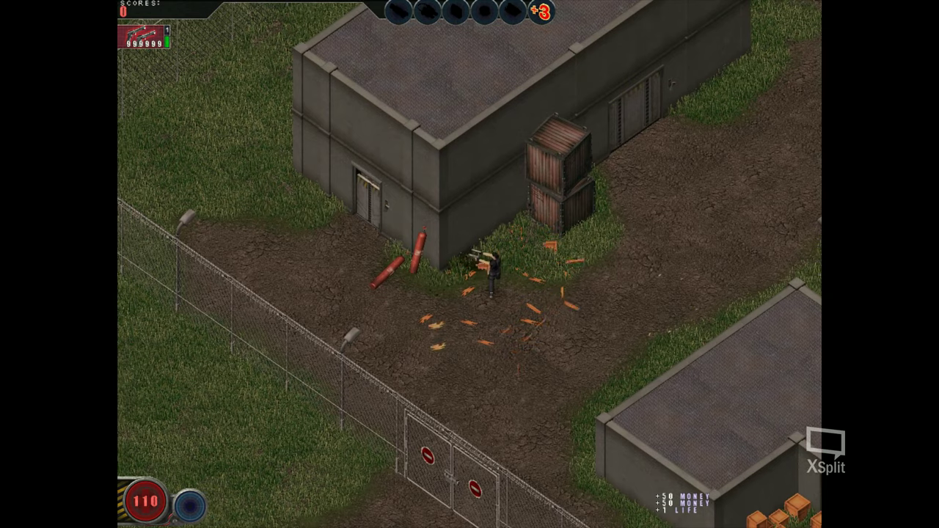
Move across the yard firing at the boxes by the wall.
key("s+d")
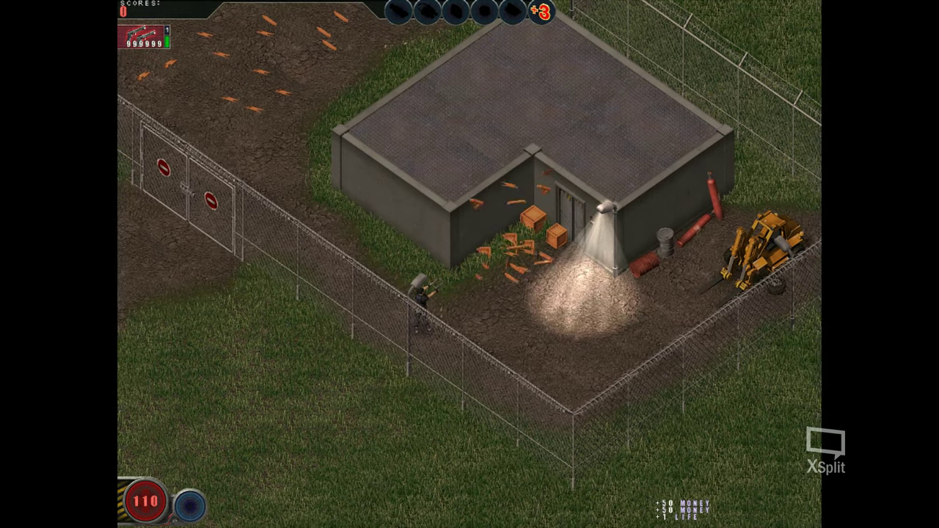
key("w+d")
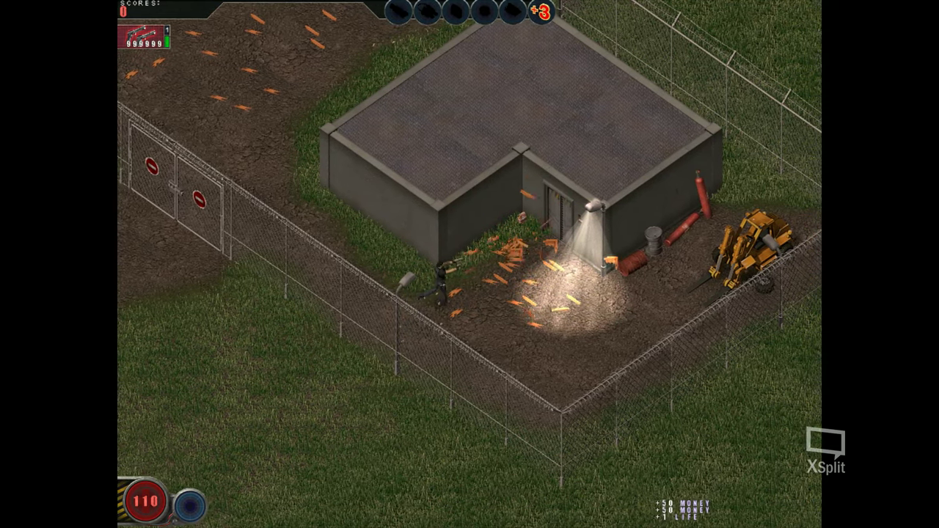
key("d")
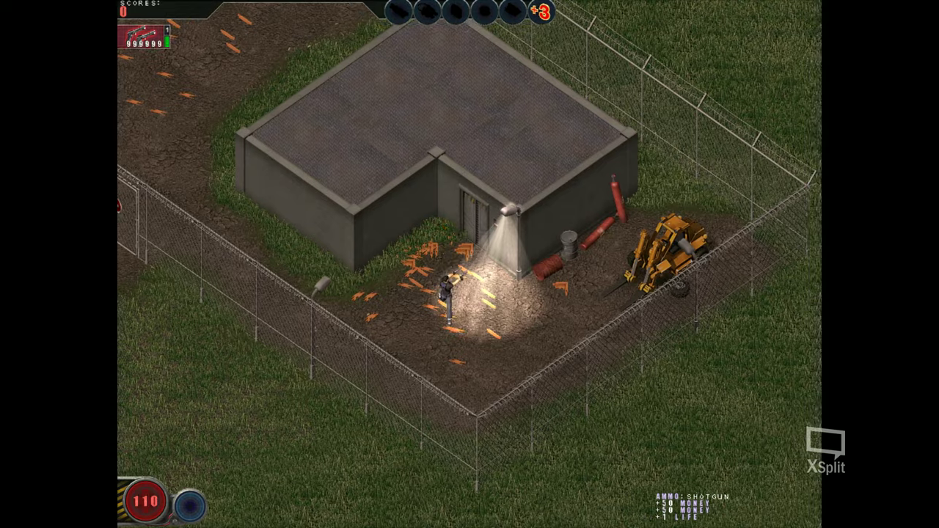
key("s")
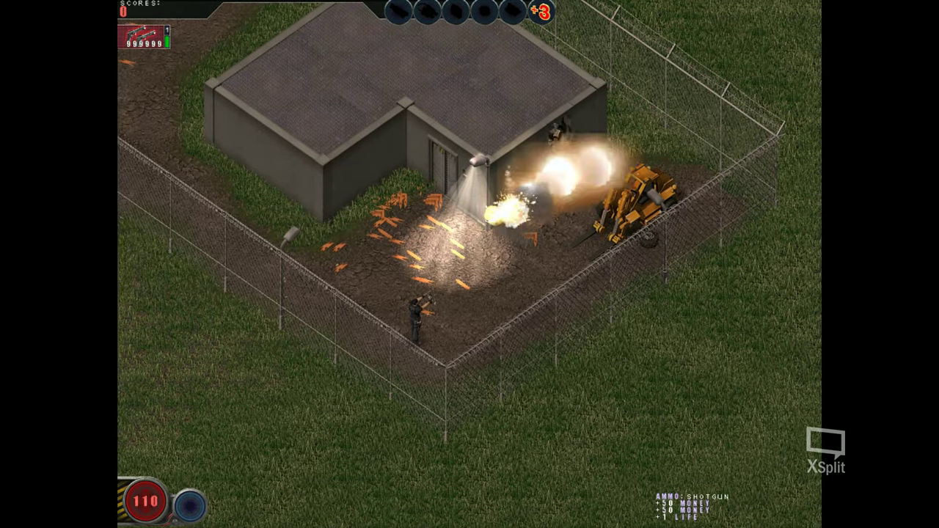
Enter the building through the broken wall to finish the level, then quit the game.
key("w")
key("d")
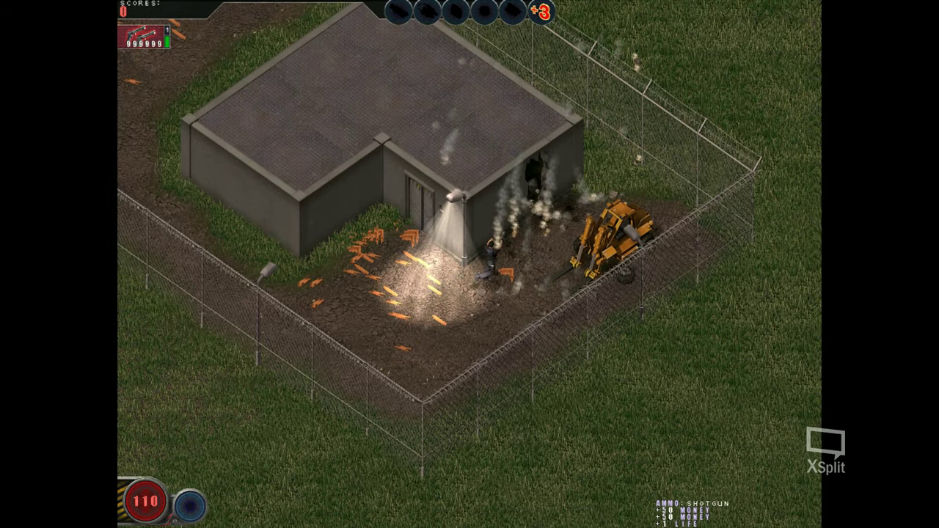
key("d")
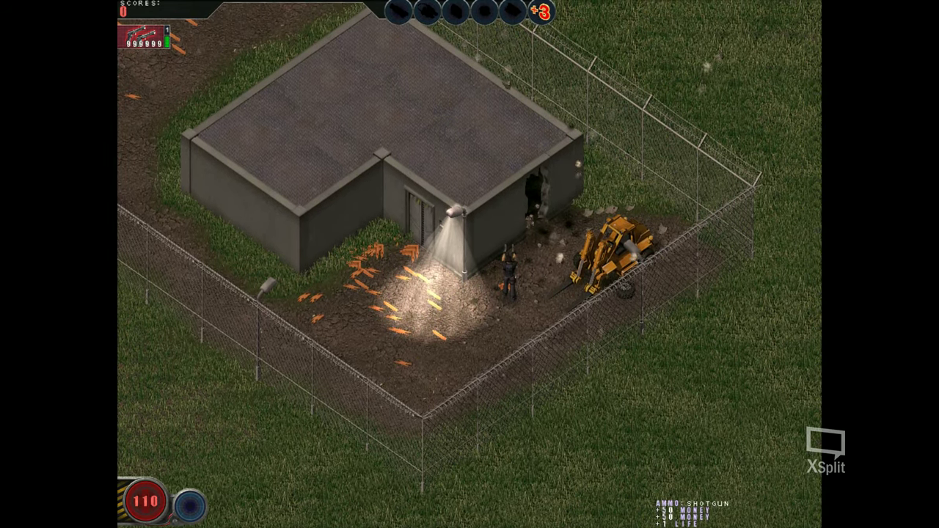
key("w")
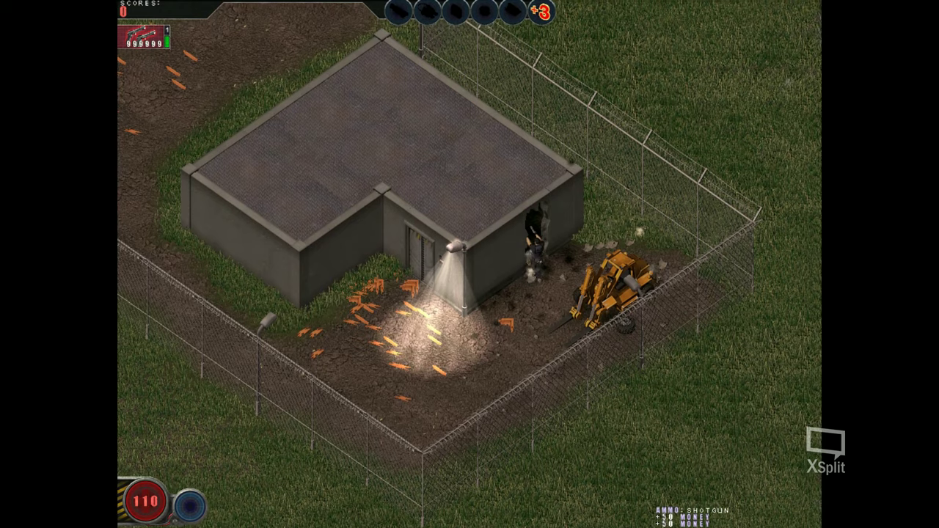
key("w")
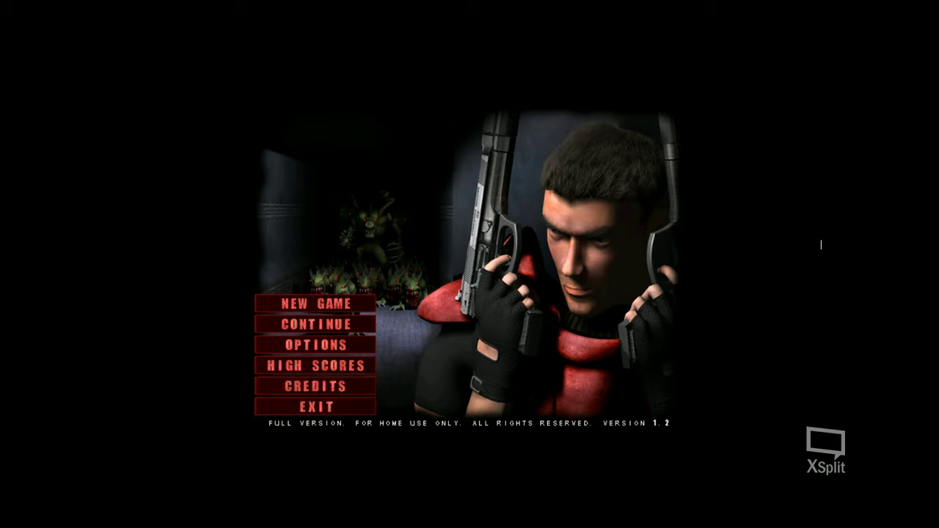
left_click(306, 405)
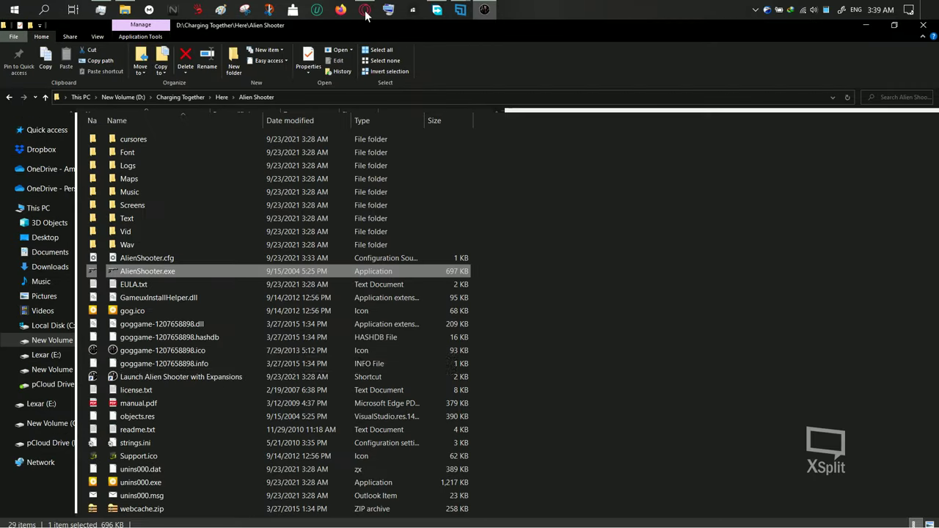
Bring Opera's GOG forum Alien Shooter crash-fix thread back to the front.
left_click(366, 11)
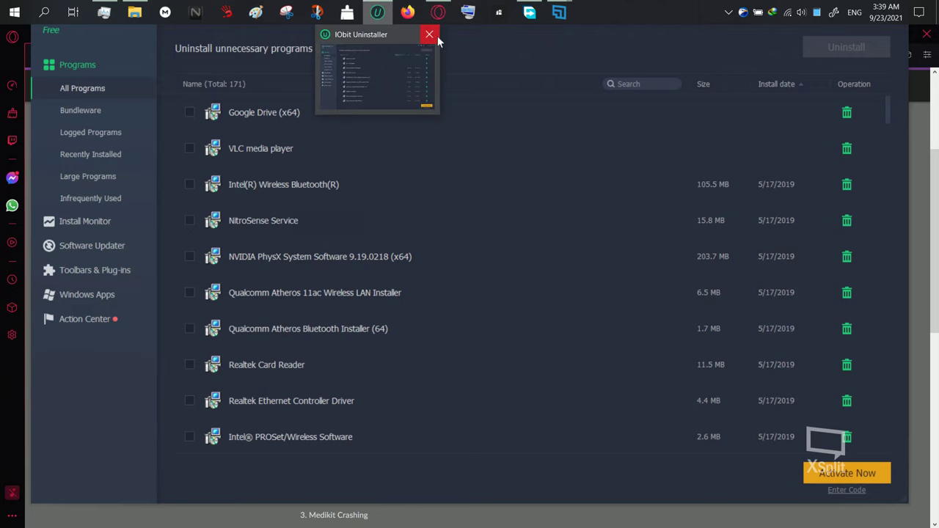
left_click(915, 201)
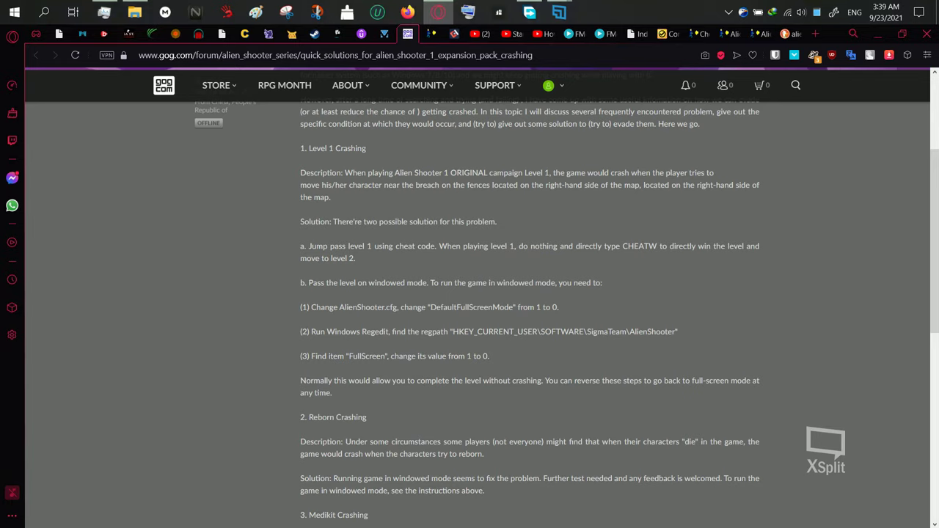
Switch from the forum post to the cheatbook.de Alien Shooter cheat-codes tab.
scroll(401, 277, "up", 1)
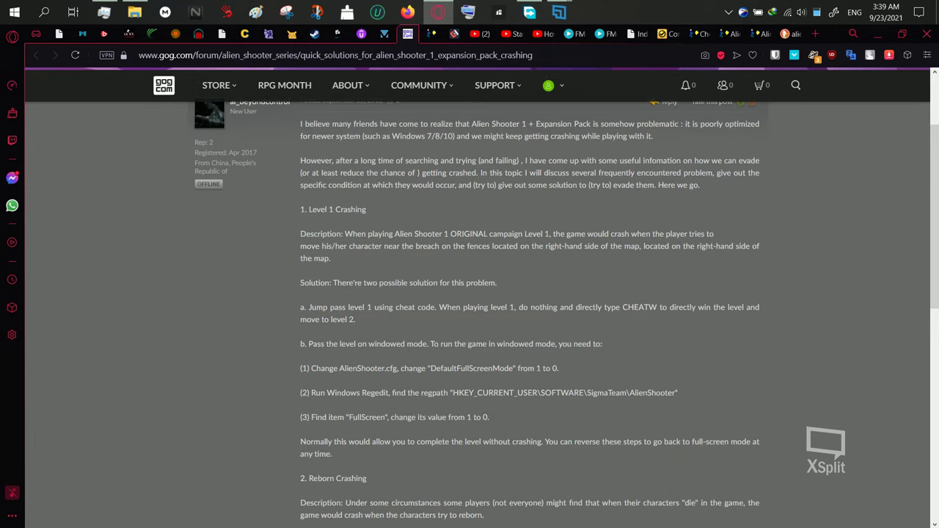
left_click(430, 35)
scroll(411, 244, "up", 1)
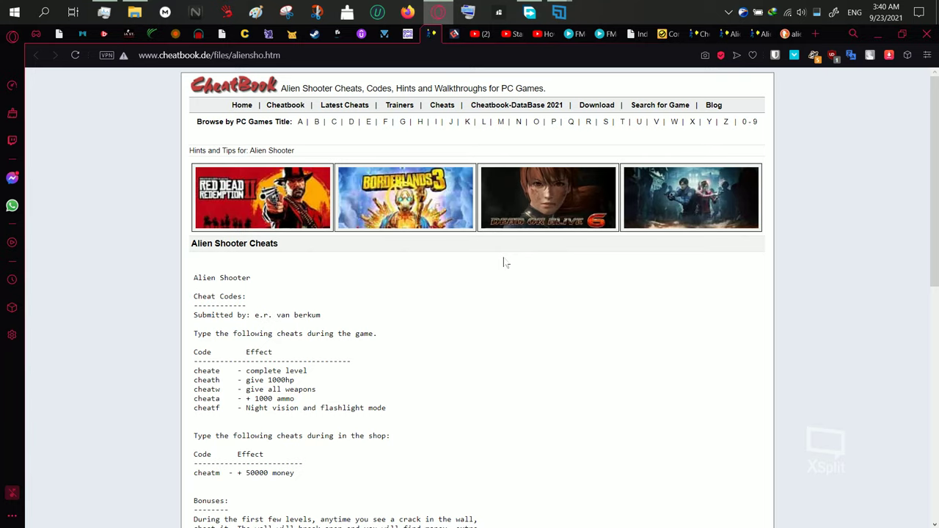
Copy the word 'table' from Cheatbook's Hex Cheat tip and minimize Opera.
scroll(496, 266, "down", 3)
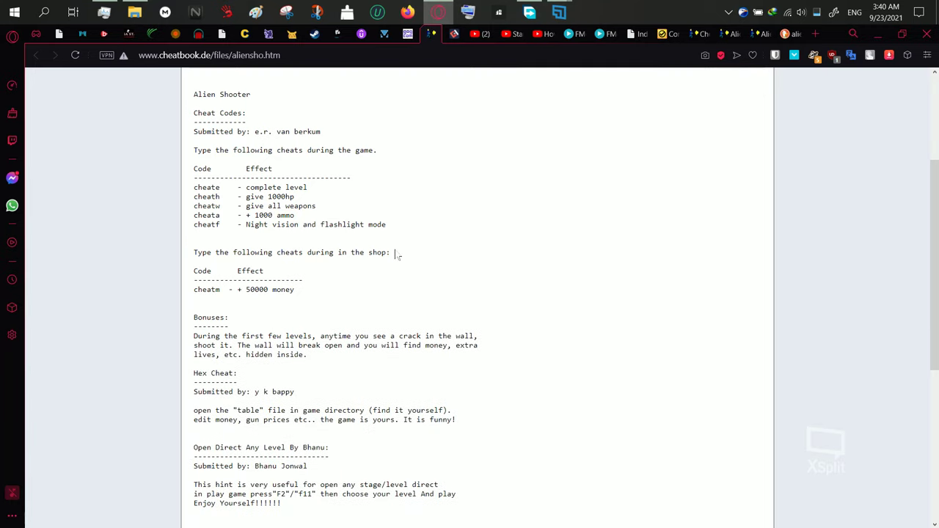
scroll(421, 229, "down", 1)
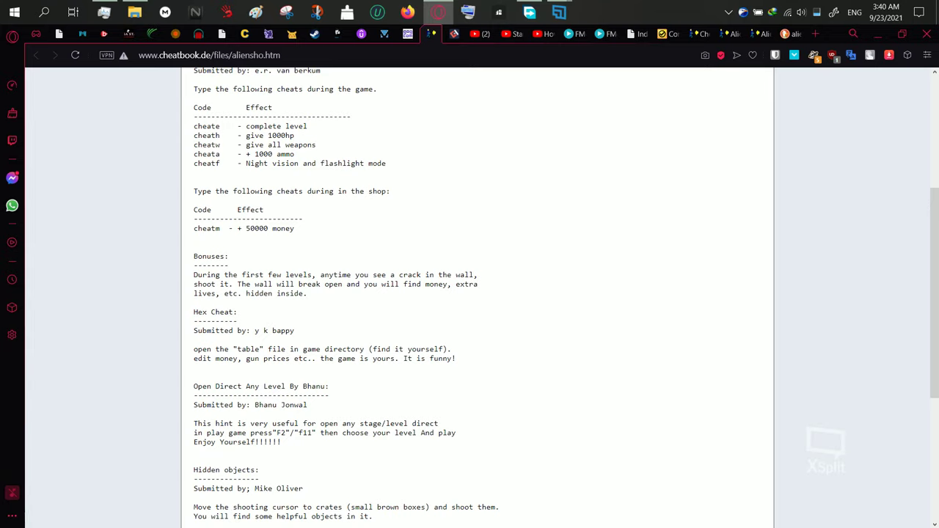
left_click_drag(292, 331, 249, 331)
left_click(300, 336)
left_click_drag(260, 349, 237, 349)
right_click(243, 348)
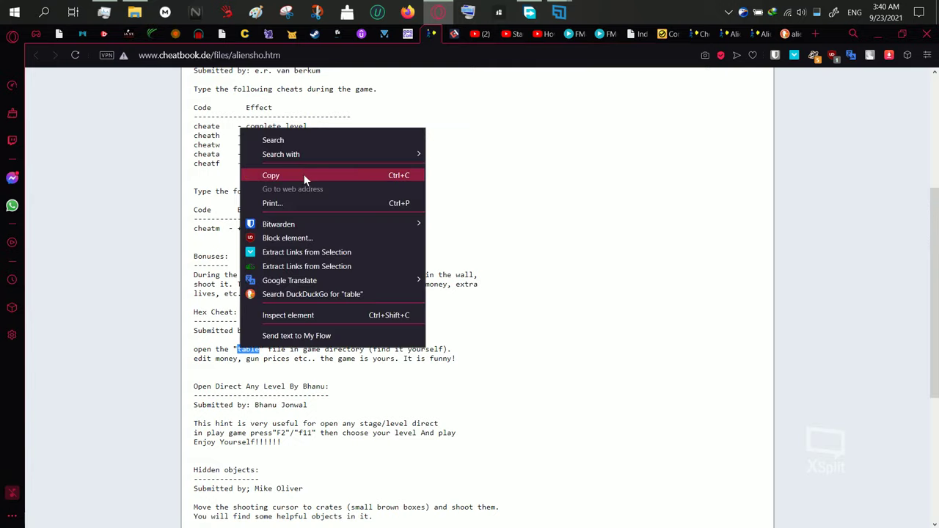
left_click(305, 176)
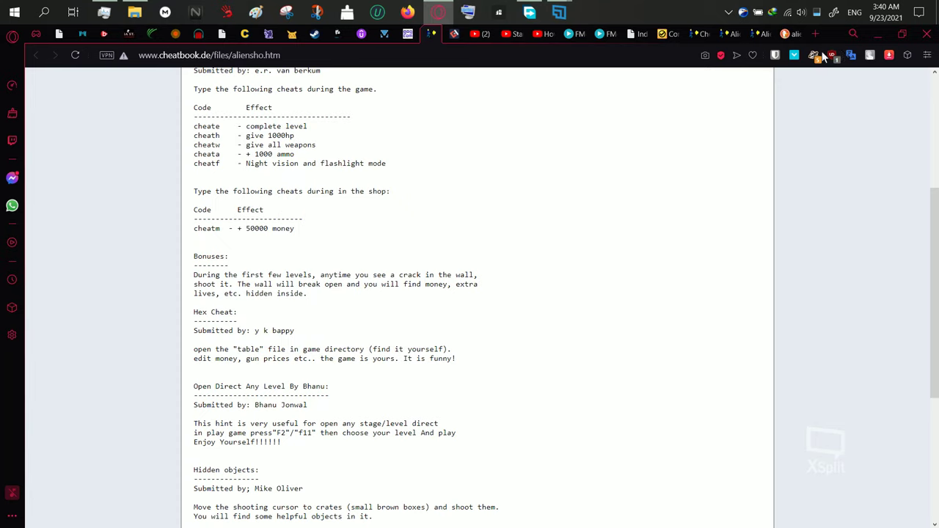
left_click(874, 33)
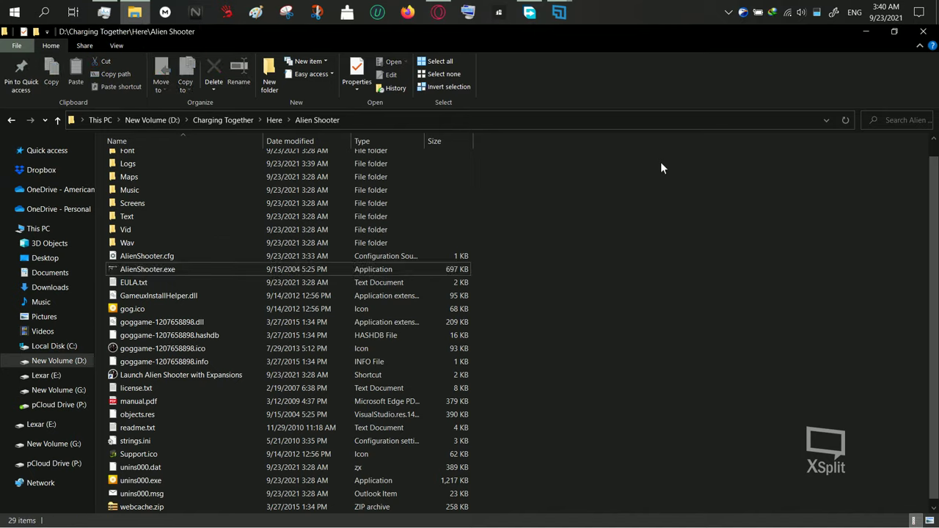
Search the game folder for 'table' to find common_table.lgc.
key("ctrl+f")
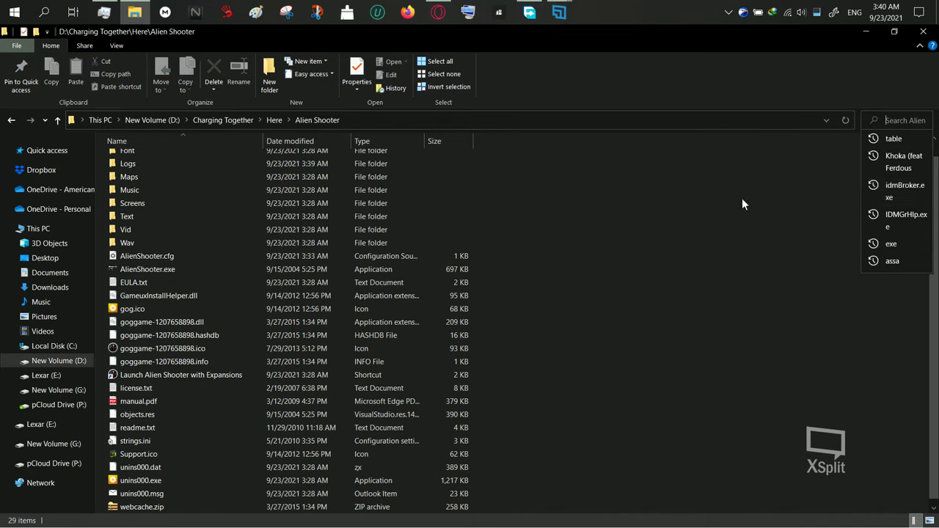
left_click(921, 143)
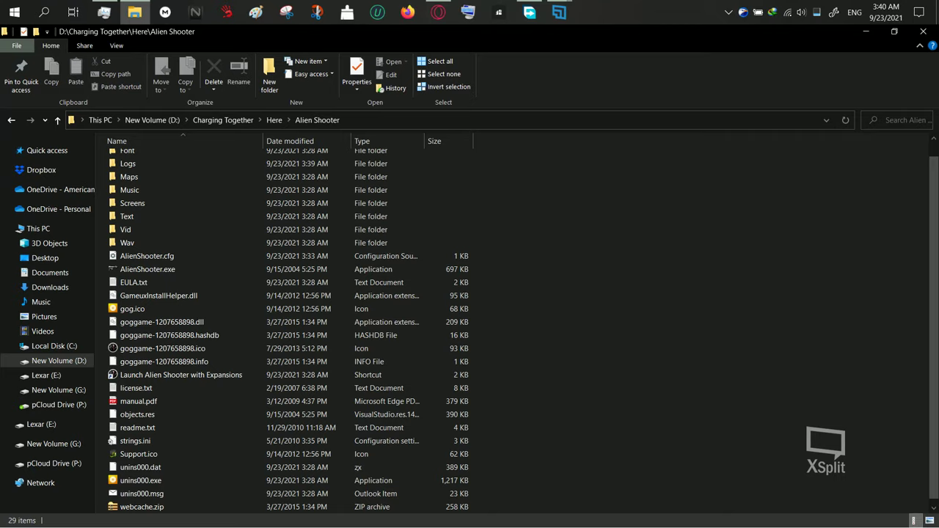
left_click(901, 120)
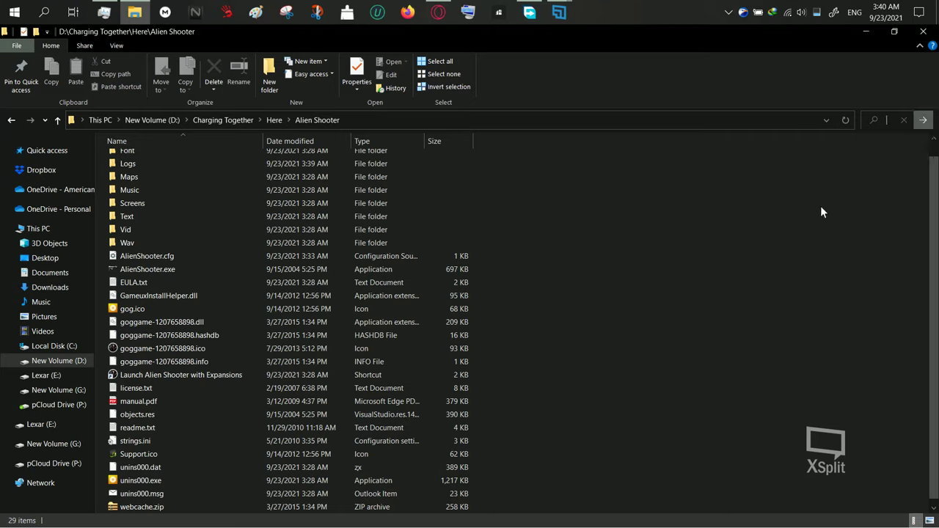
type("table")
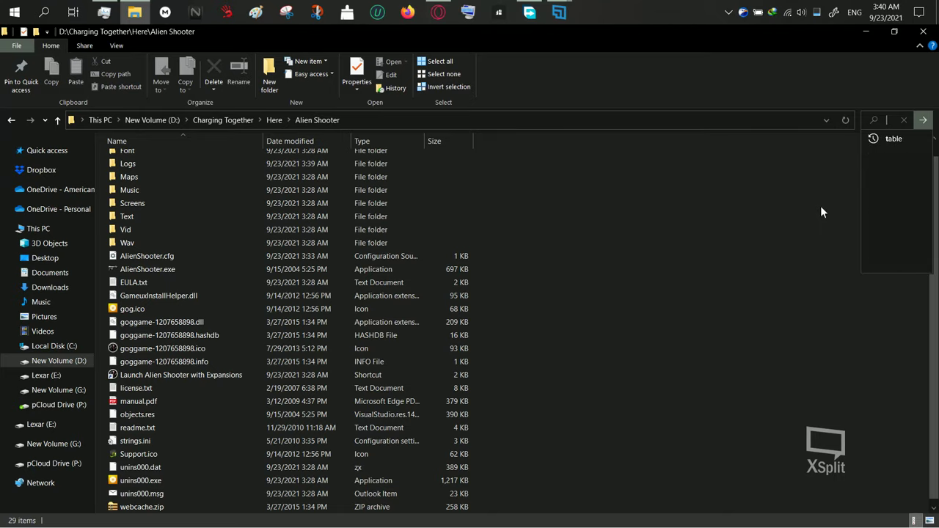
key("Return")
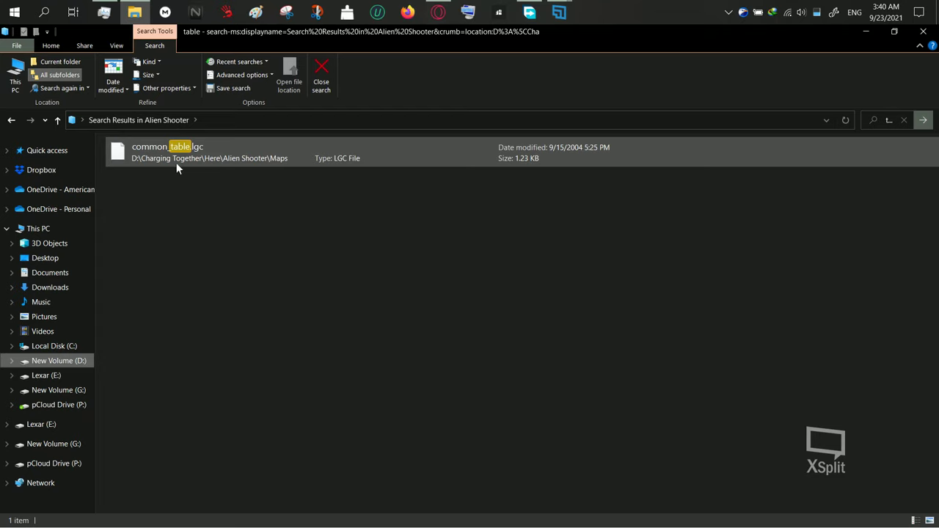
right_click(252, 151)
left_click(206, 158)
right_click(208, 159)
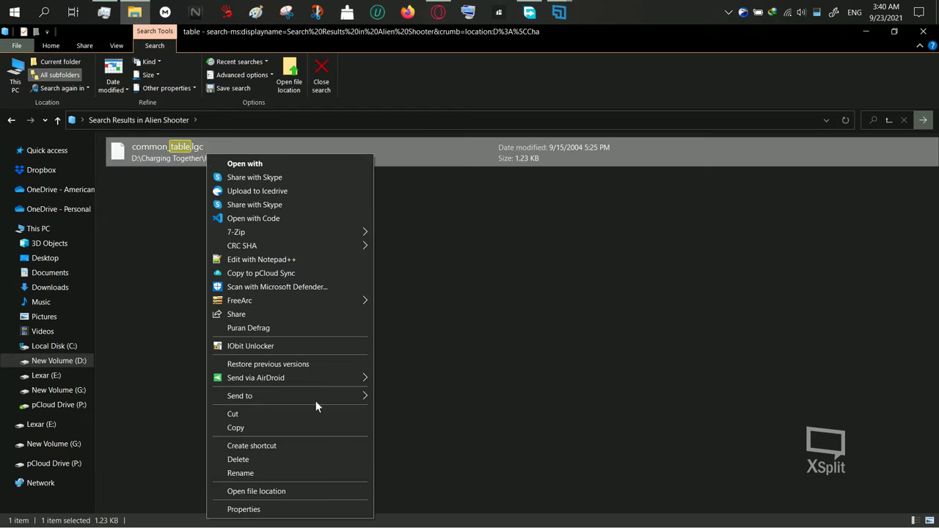
Go to common_table.lgc in the Maps folder and bring up its options.
left_click(299, 493)
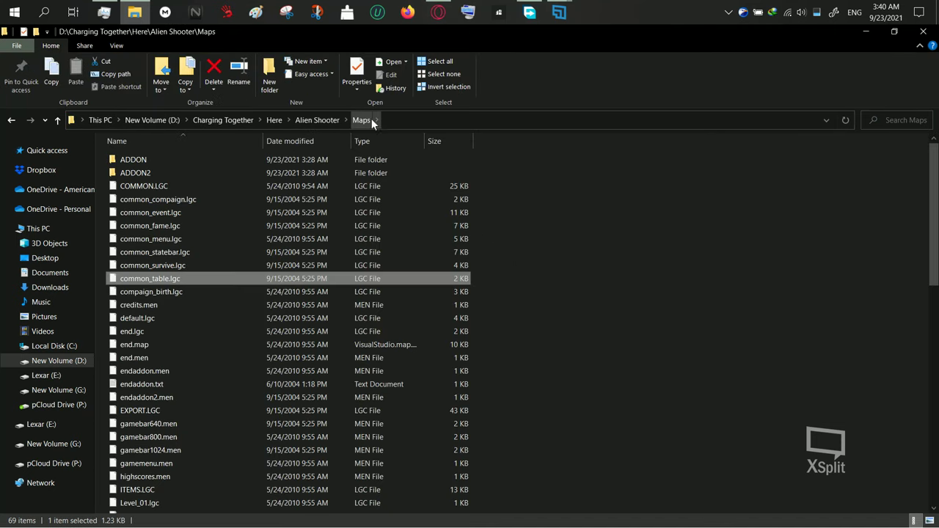
left_click(325, 121)
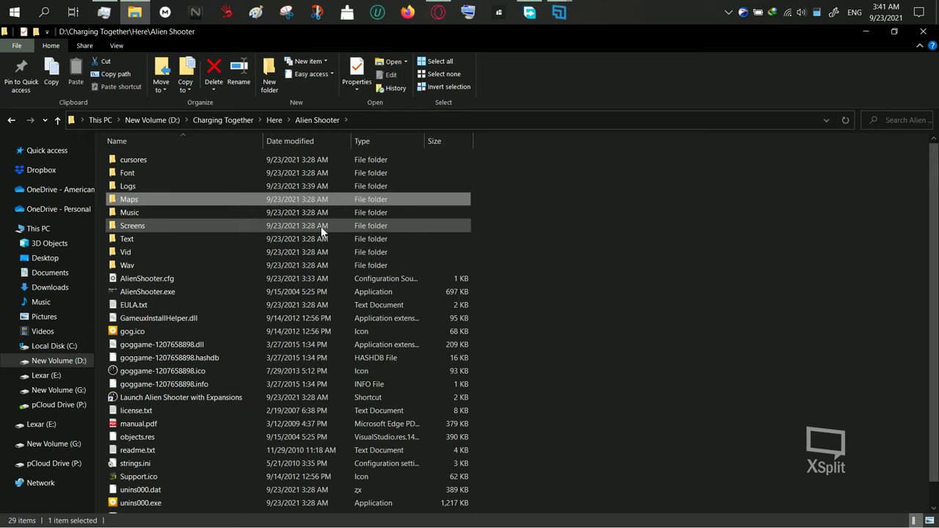
double_click(141, 200)
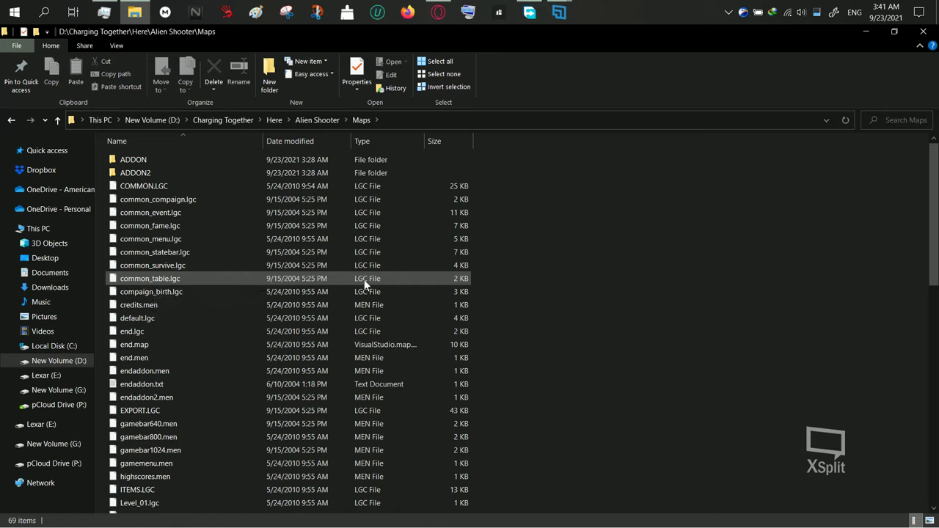
right_click(185, 276)
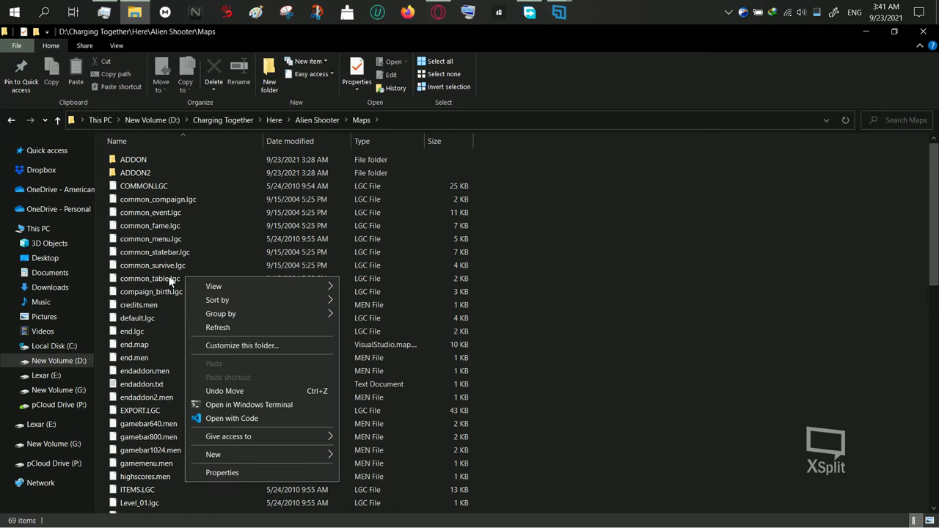
left_click(170, 279)
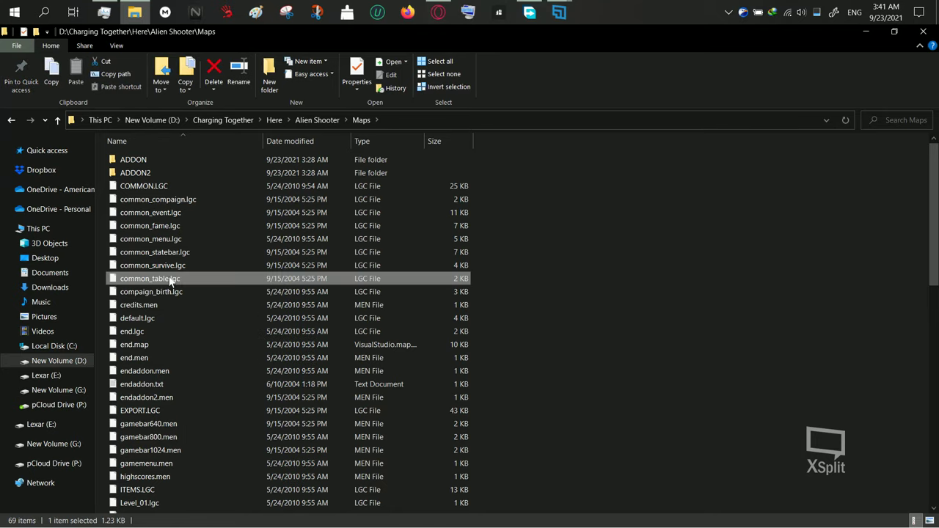
right_click(171, 281)
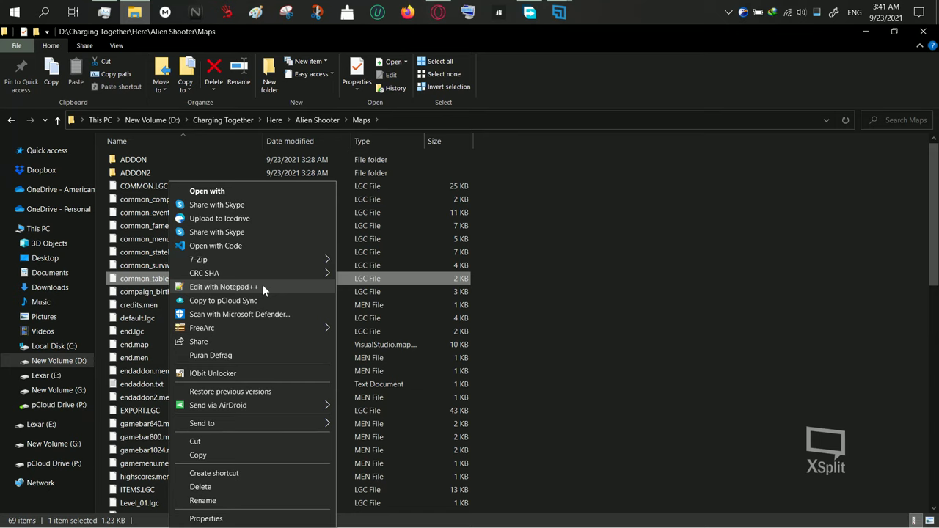
left_click(263, 287)
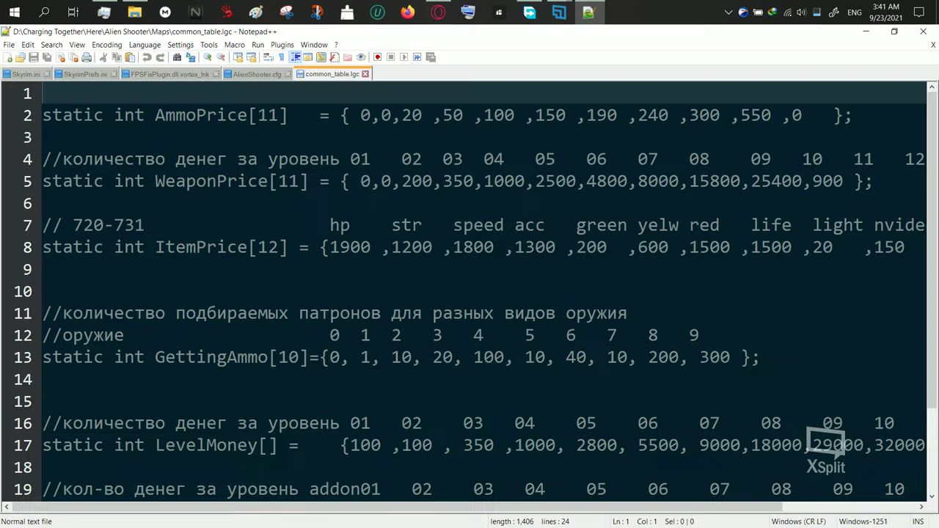
scroll(470, 293, "down", 2)
scroll(469, 293, "up", 2)
left_click_drag(62, 160, 175, 159)
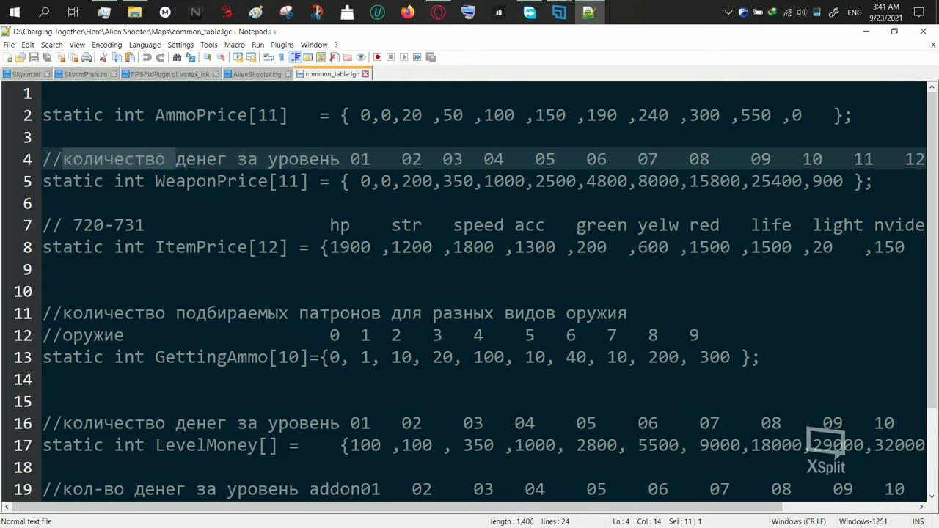
key("shift+Left")
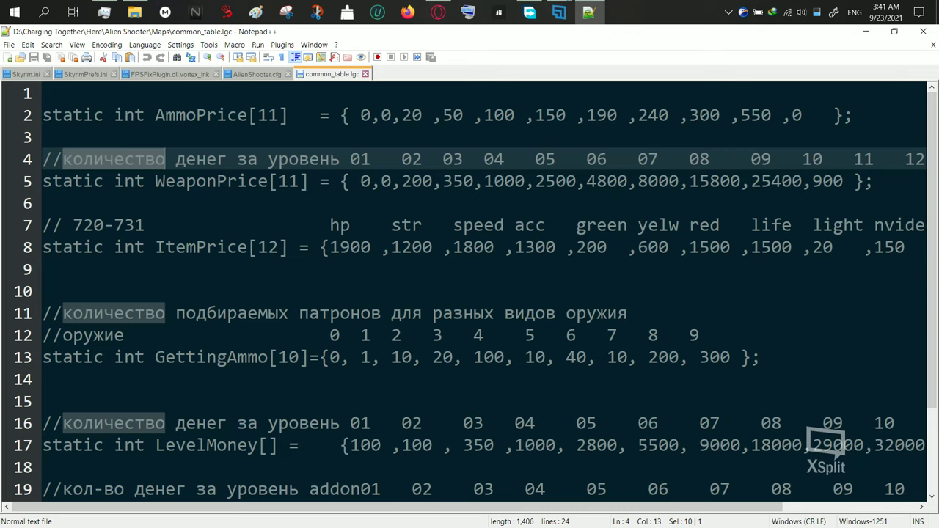
left_click(268, 225)
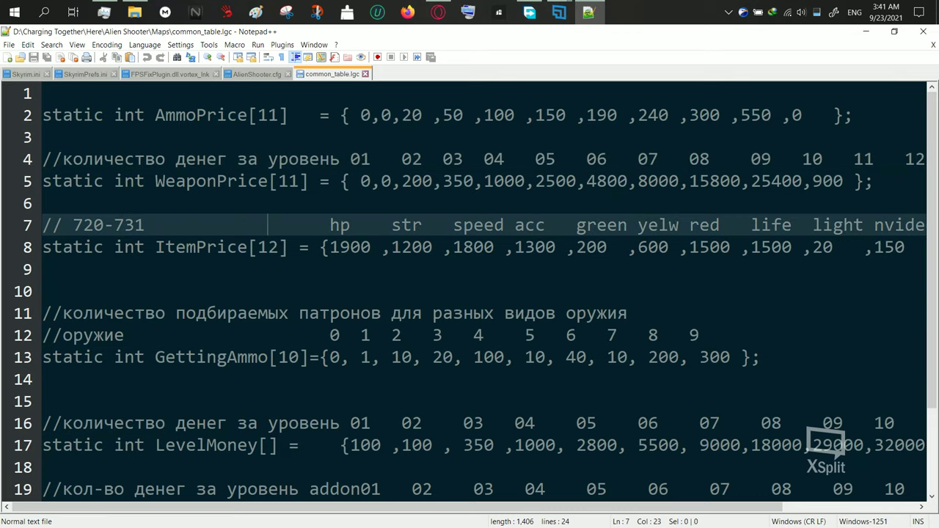
scroll(268, 225, "down", 1)
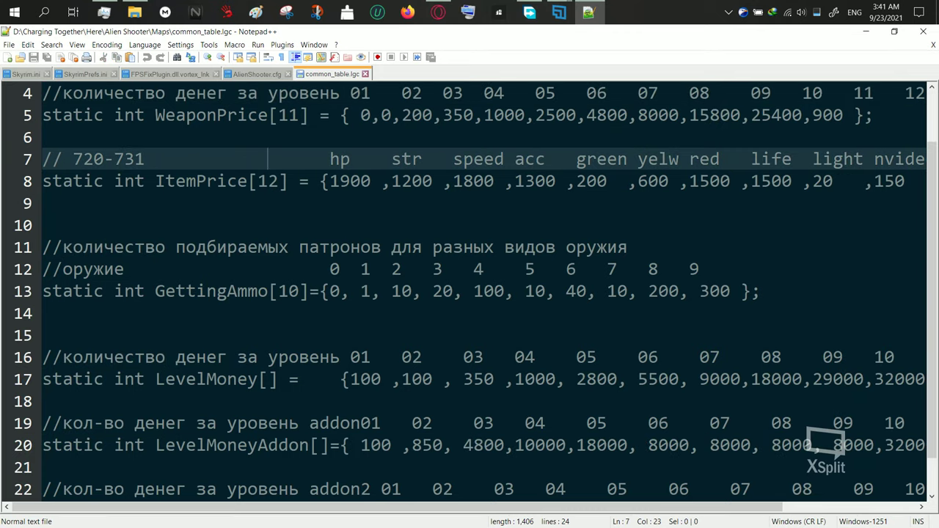
scroll(484, 294, "up", 1)
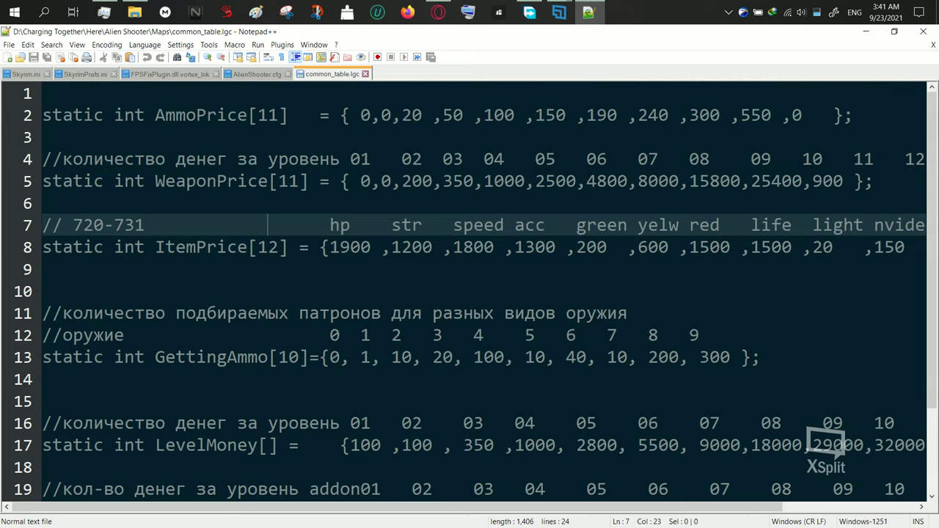
left_click_drag(154, 115, 287, 115)
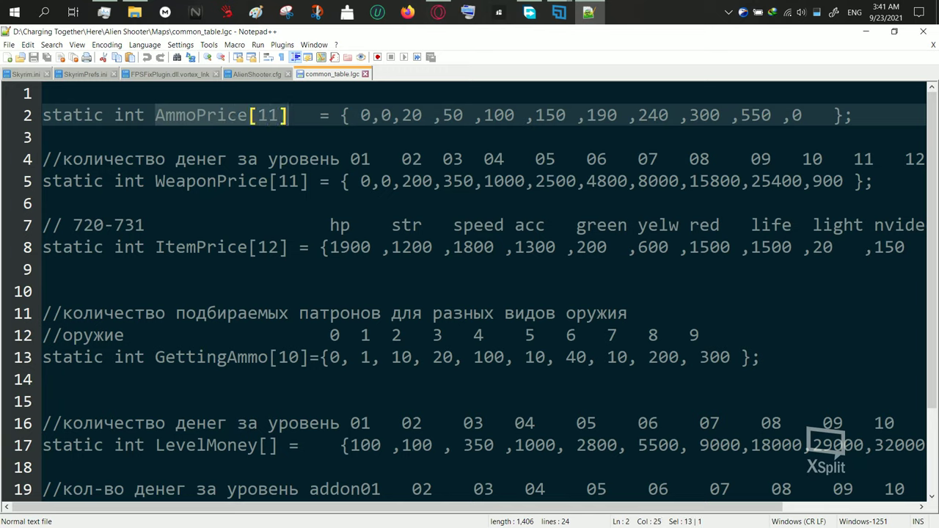
left_click(287, 269)
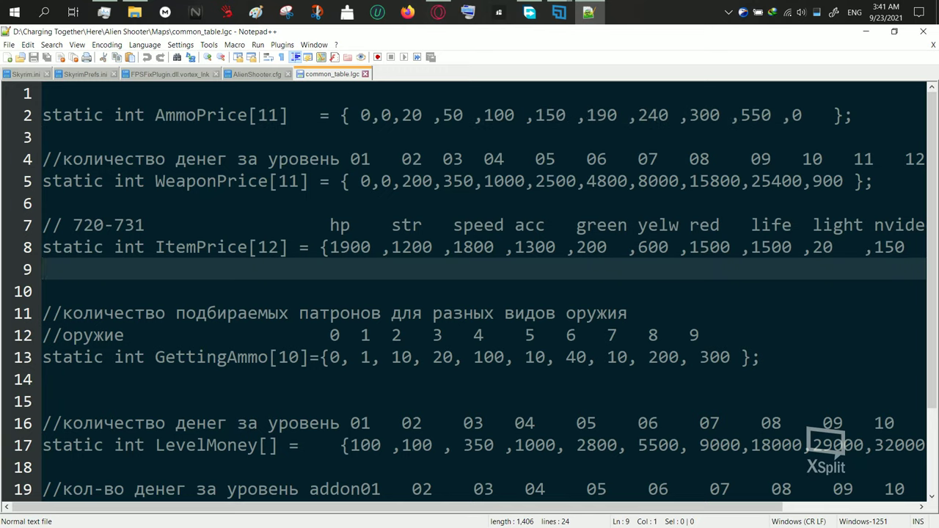
left_click_drag(155, 248, 289, 250)
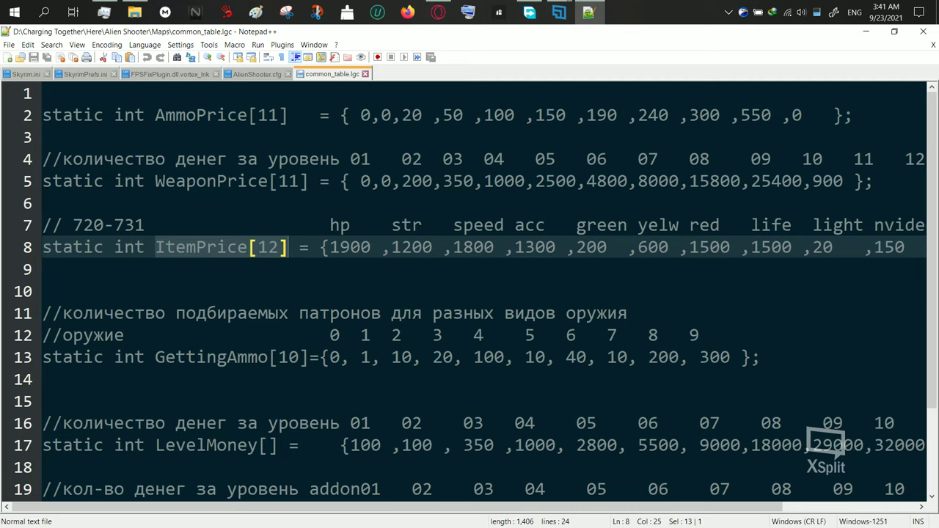
left_click_drag(154, 115, 287, 115)
scroll(470, 293, "down", 1)
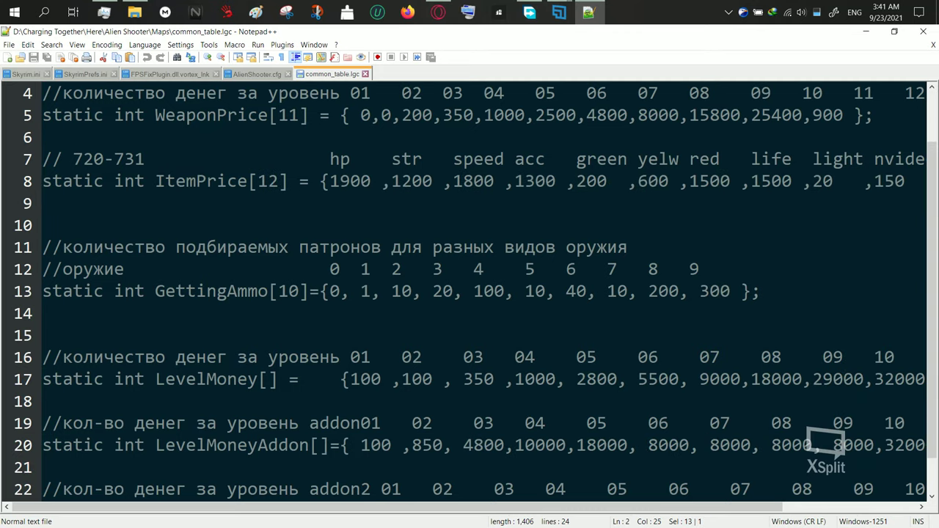
scroll(287, 115, "up", 1)
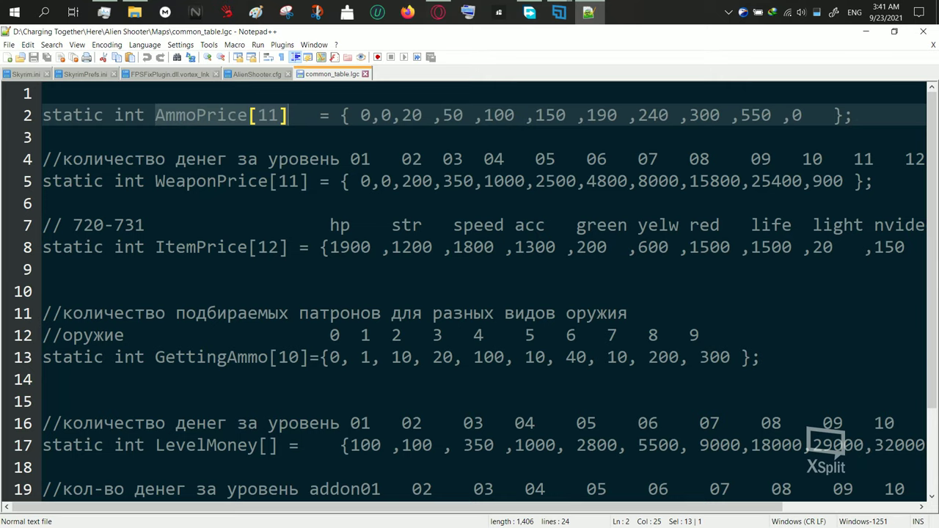
left_click(288, 138)
scroll(469, 294, "down", 1)
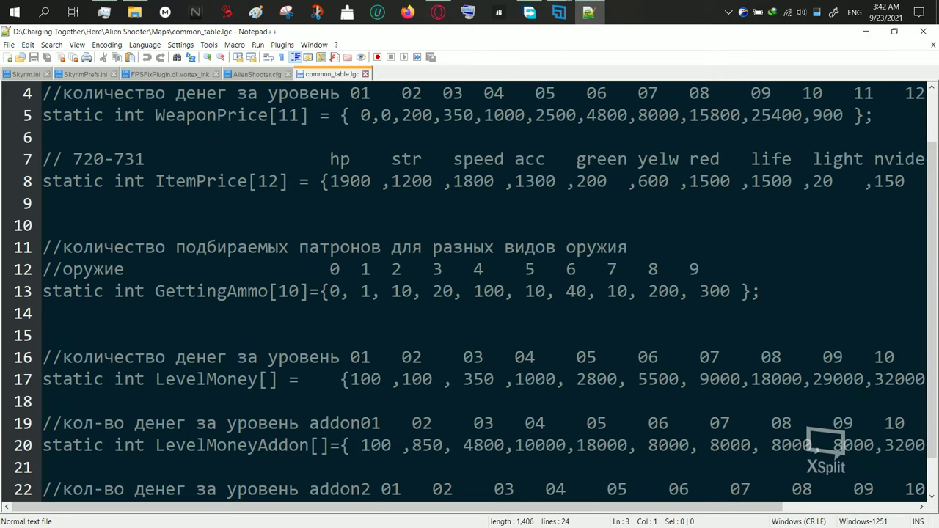
scroll(470, 294, "down", 1)
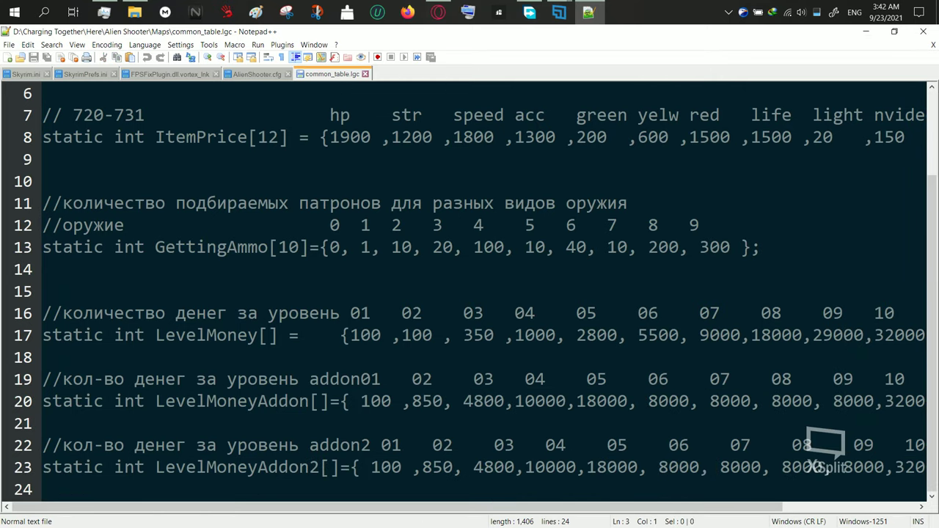
scroll(470, 293, "up", 2)
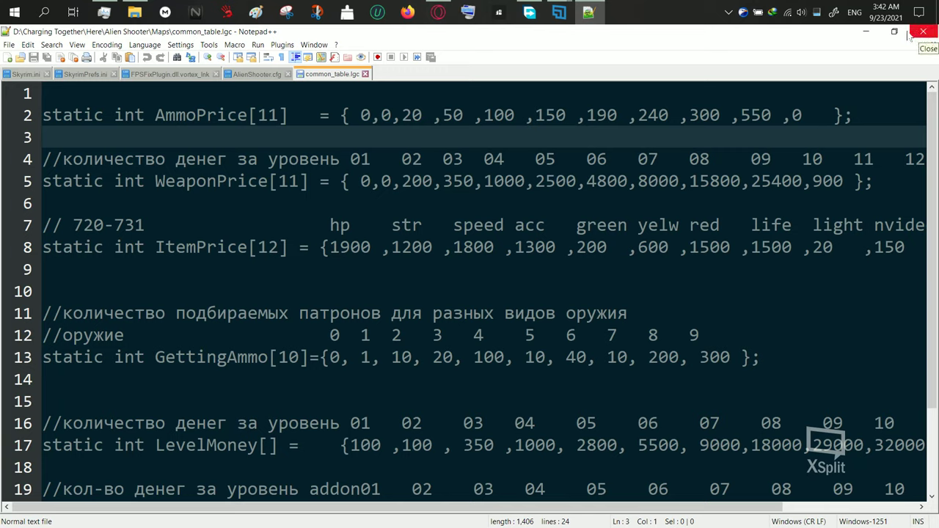
left_click(922, 33)
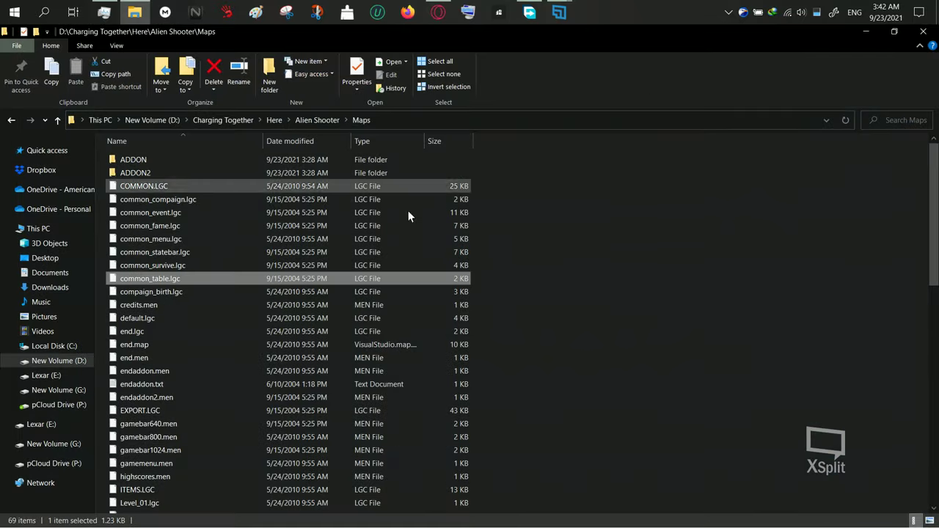
Copy common_table.lgc and create a new folder named 'insruance' in Maps.
right_click(200, 277)
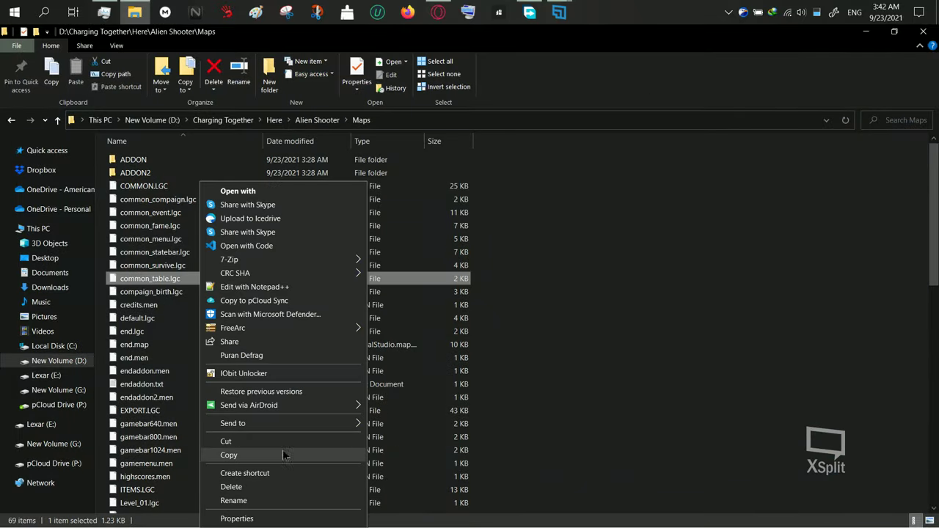
left_click(229, 455)
right_click(572, 294)
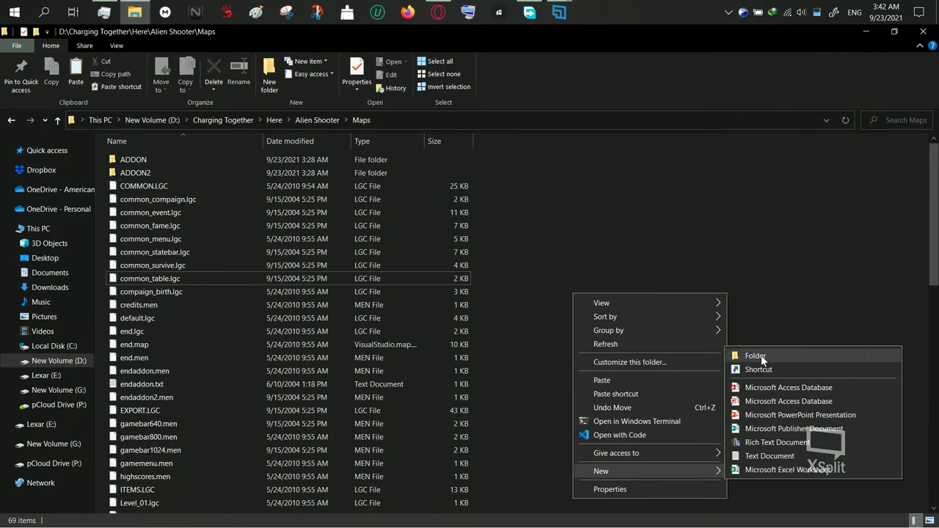
left_click(760, 355)
type("in")
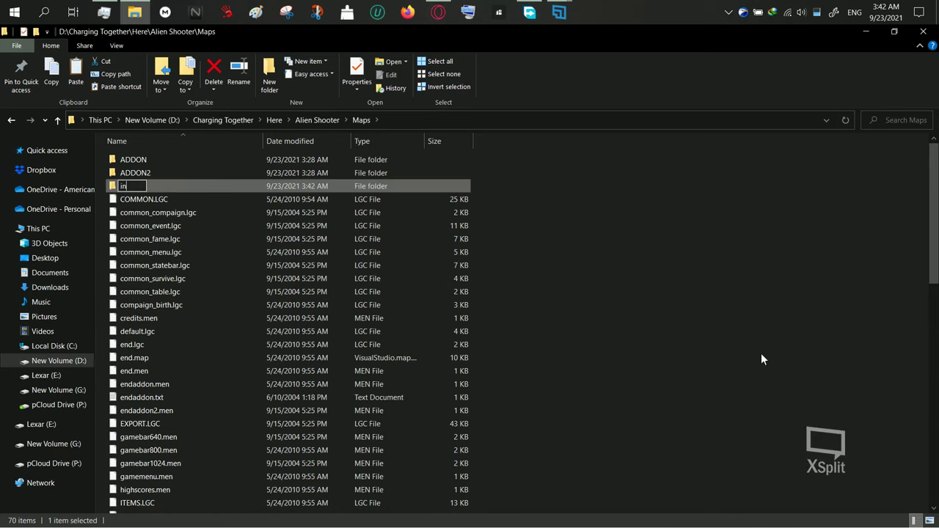
type("s")
type("ryance")
key("Delete")
type("u")
key("Return")
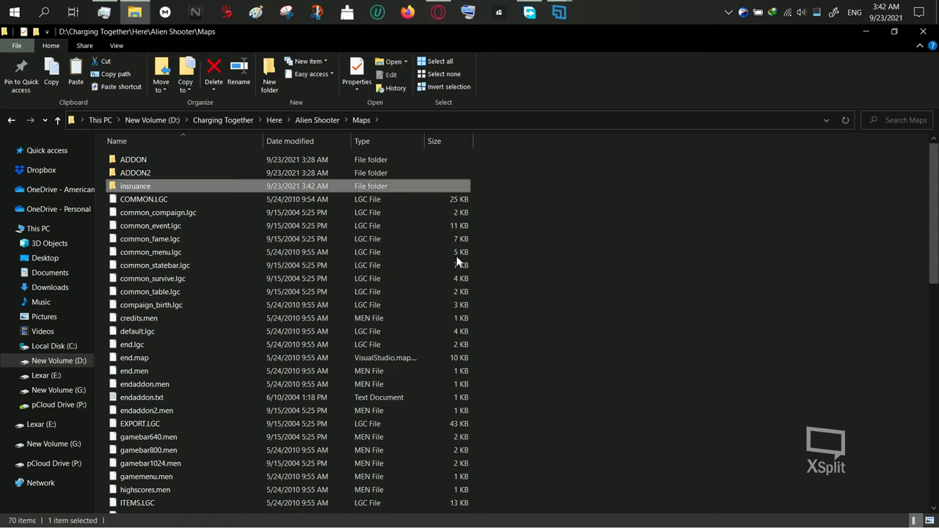
Paste the copied common_table.lgc into insruance and return to Maps.
double_click(371, 188)
right_click(421, 242)
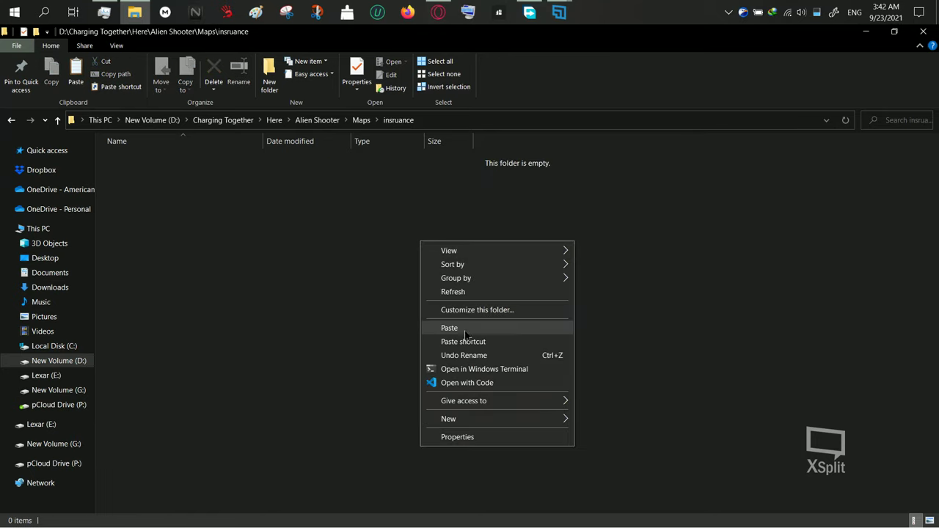
left_click(449, 328)
key("BackSpace")
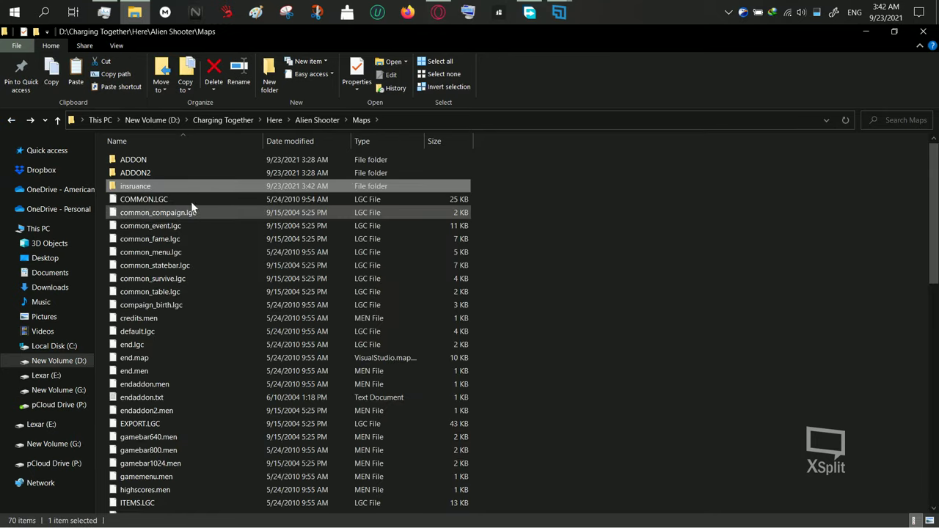
Archive the insruance folder as insruance.zip with 7-Zip, then delete the folder.
right_click(172, 188)
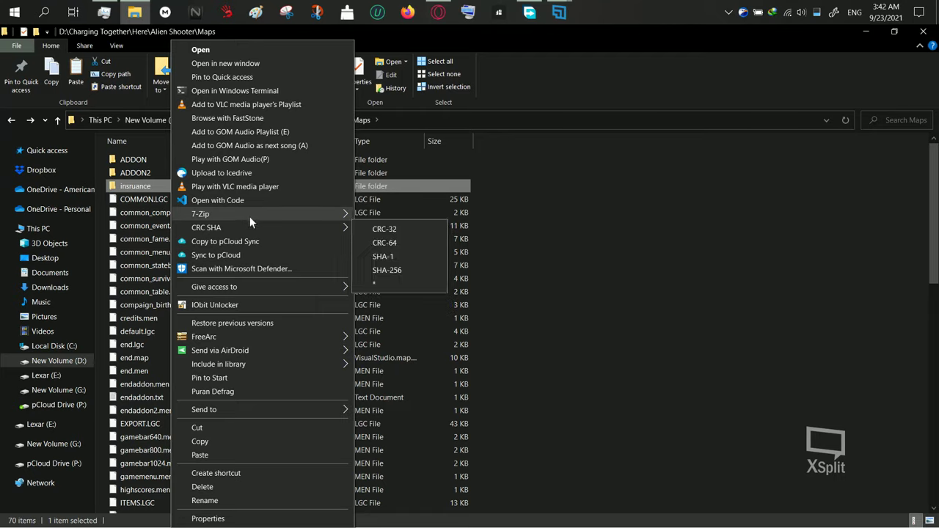
mouse_move(200, 213)
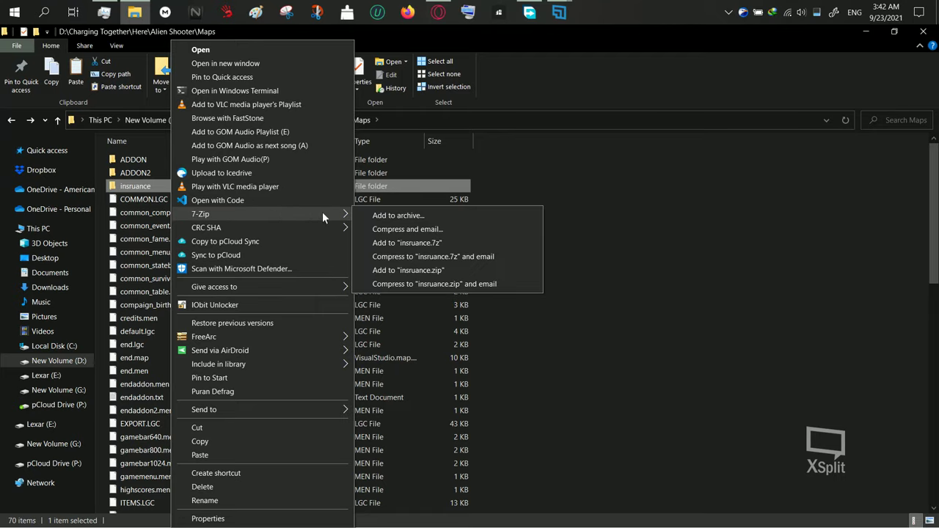
left_click(387, 266)
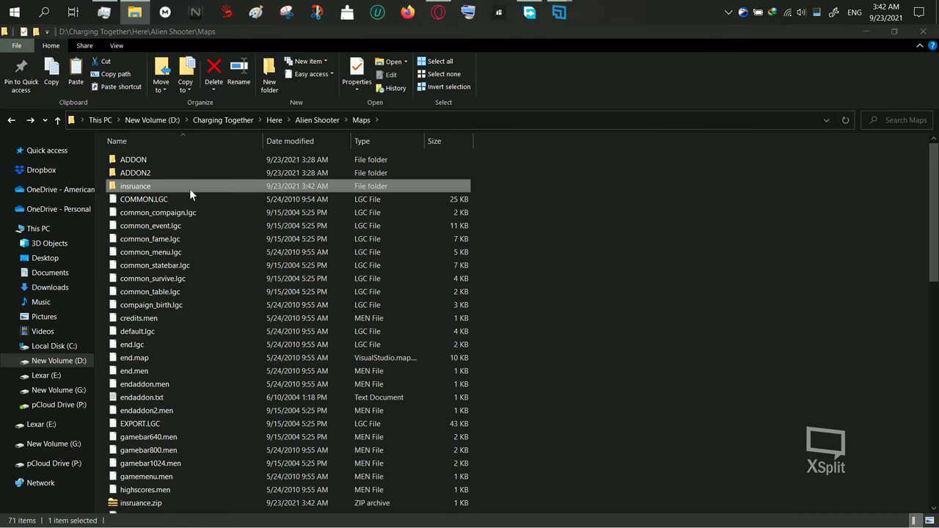
right_click(137, 186)
left_click(224, 486)
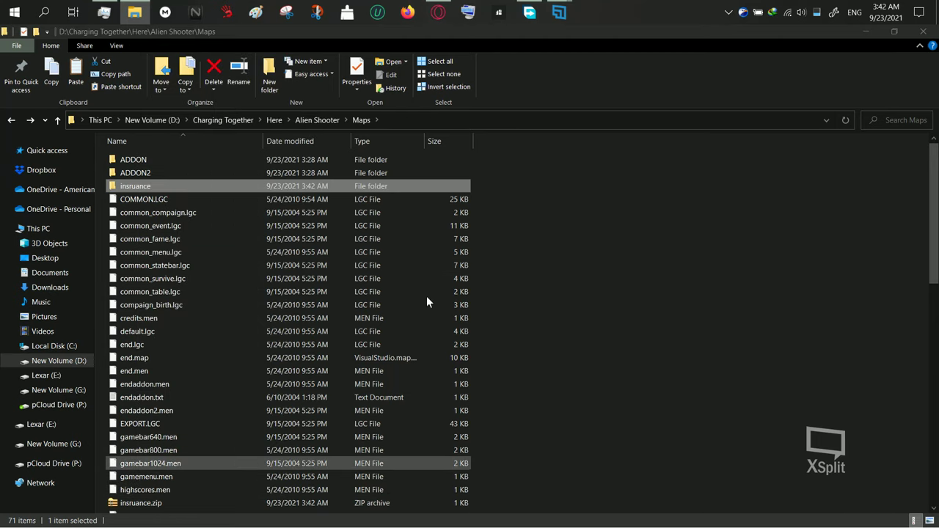
Open common_table.lgc for editing in Notepad++.
scroll(207, 415, "down", 2)
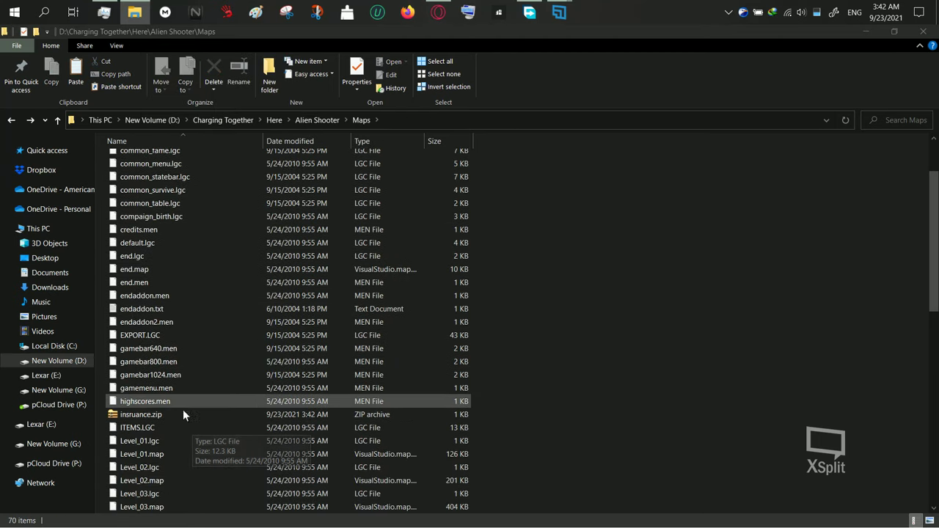
scroll(187, 407, "up", 2)
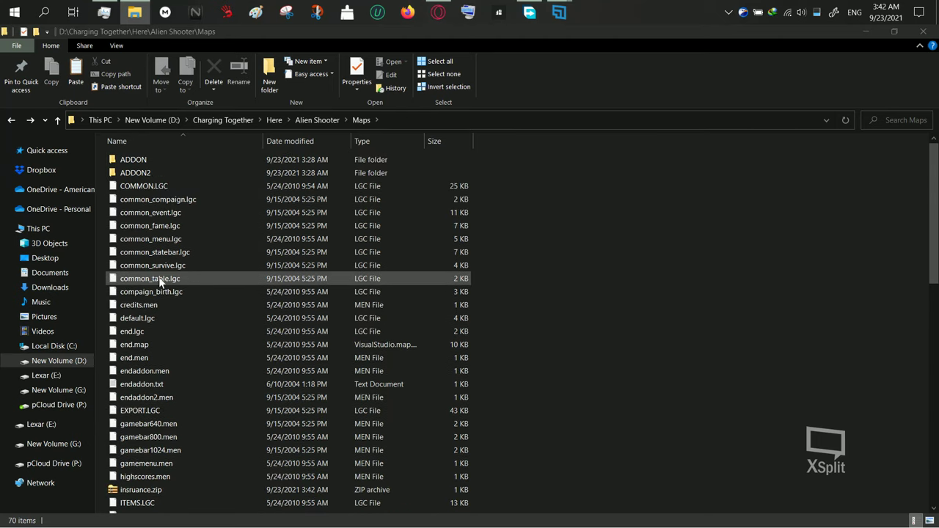
scroll(198, 411, "down", 2)
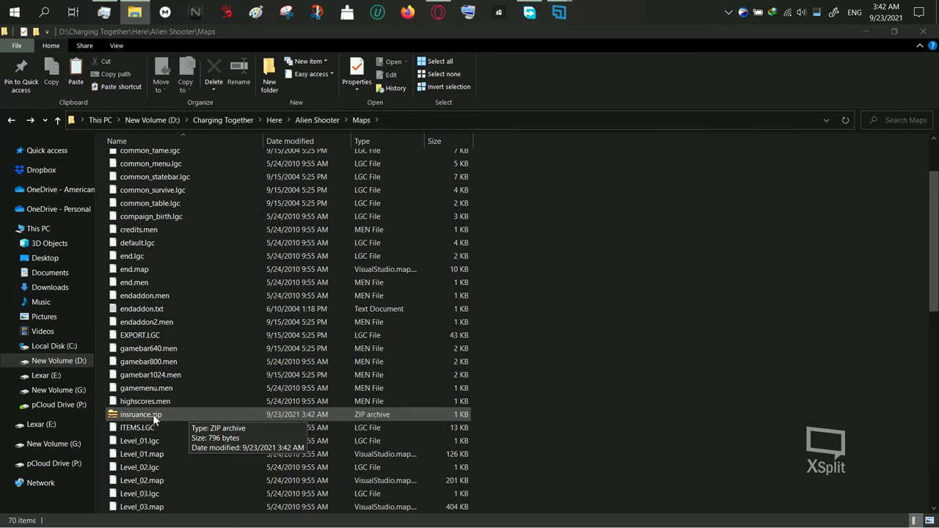
scroll(183, 406, "up", 2)
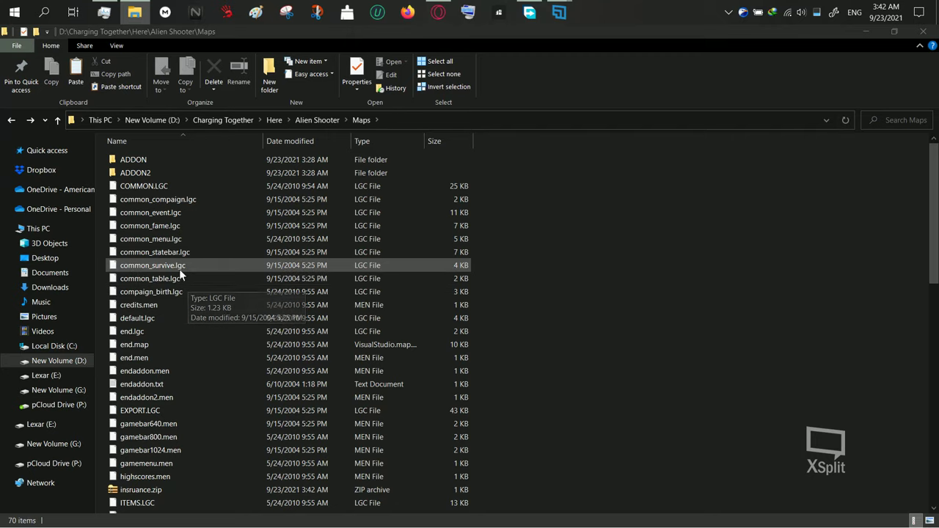
right_click(176, 279)
left_click(215, 290)
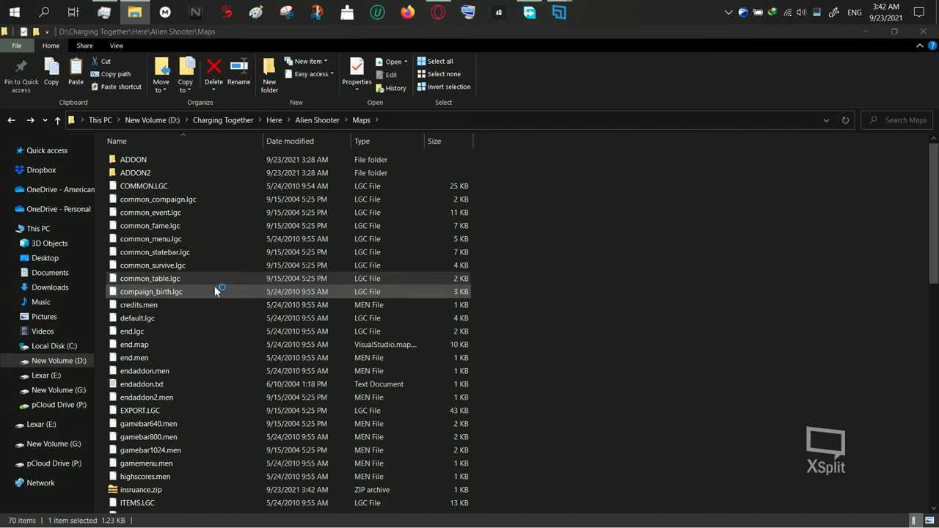
Locate and select the second 100 in the LevelMoney[] values on line 17.
scroll(469, 293, "down", 1)
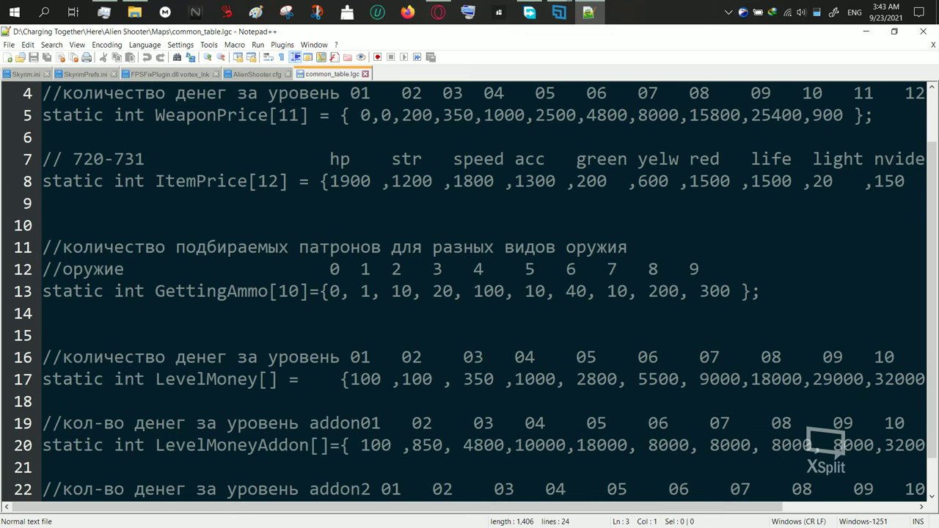
scroll(469, 294, "up", 1)
scroll(469, 294, "down", 1)
left_click_drag(279, 379, 155, 379)
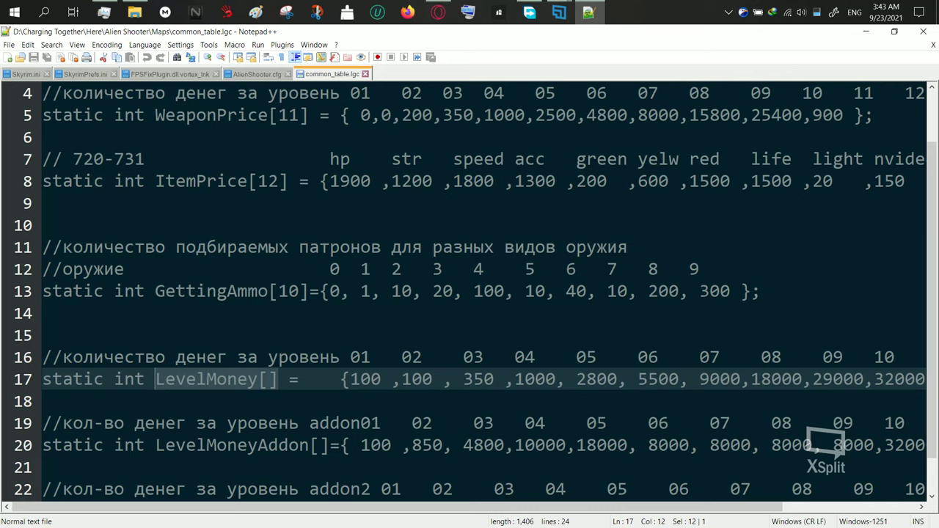
key("ctrl+Right")
key("ctrl+Right")
key("ctrl+Right")
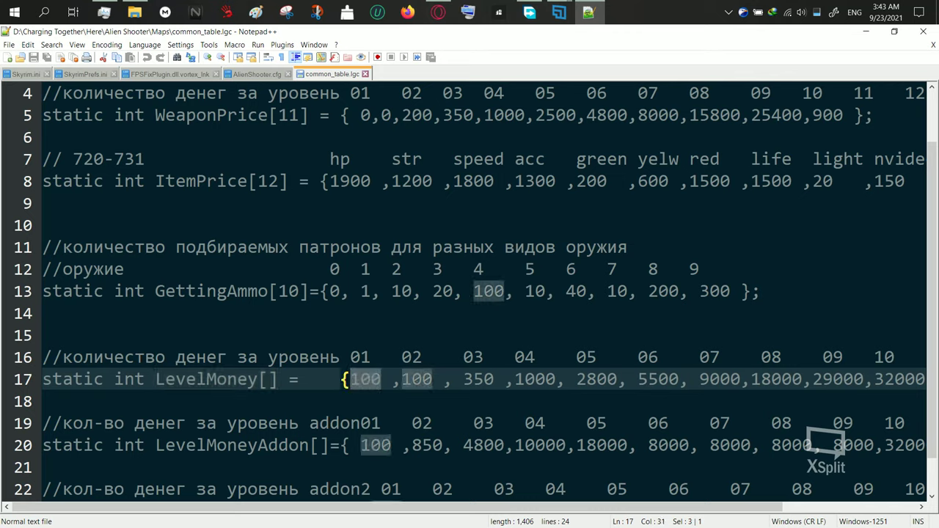
key("Down")
key("Up")
key("Down")
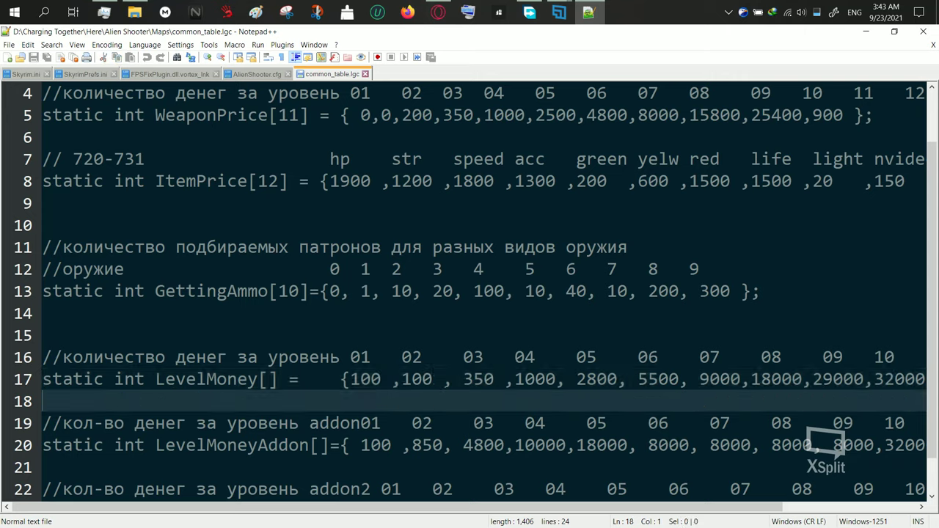
key("Up")
key("ctrl+Right")
key("shift+Left")
key("shift+Left")
key("shift+Left")
key("Down")
key("Up")
key("ctrl+Right")
key("ctrl+Right")
key("ctrl+Right")
key("shift+Left")
key("shift+Left")
key("shift+Left")
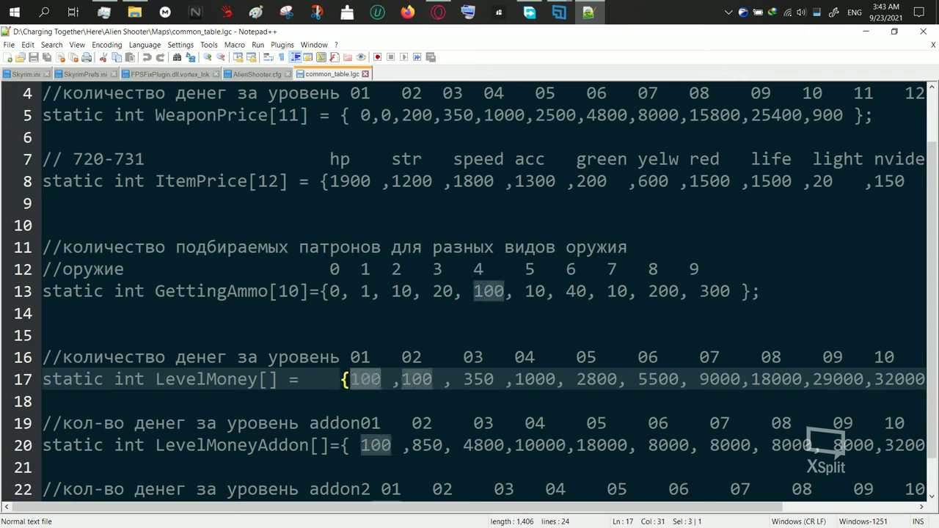
key("Down")
key("Up")
key("ctrl+Right")
key("ctrl+Right")
key("ctrl+Right")
key("shift+Left")
key("shift+Left")
key("shift+Left")
key("Down")
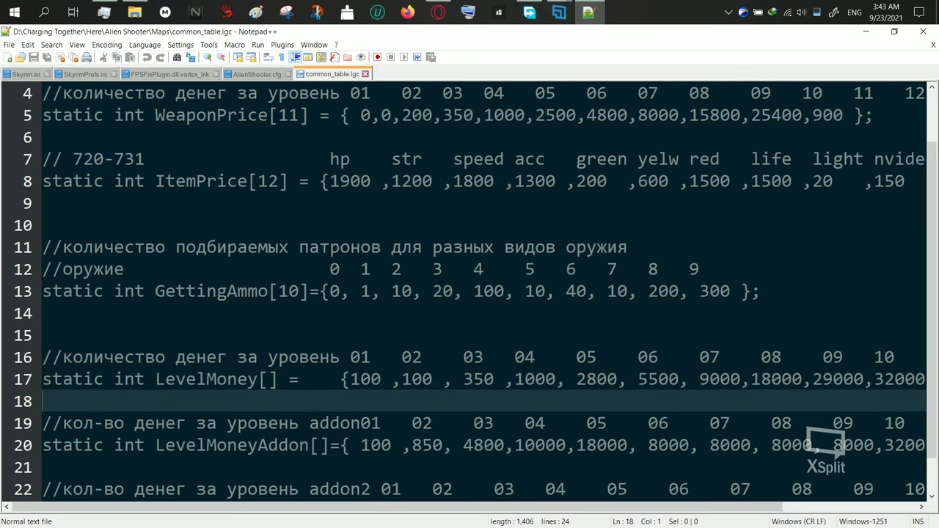
key("Up")
key("ctrl+Right")
key("ctrl+Right")
key("ctrl+Right")
key("shift+Left")
key("shift+Left")
key("shift+Left")
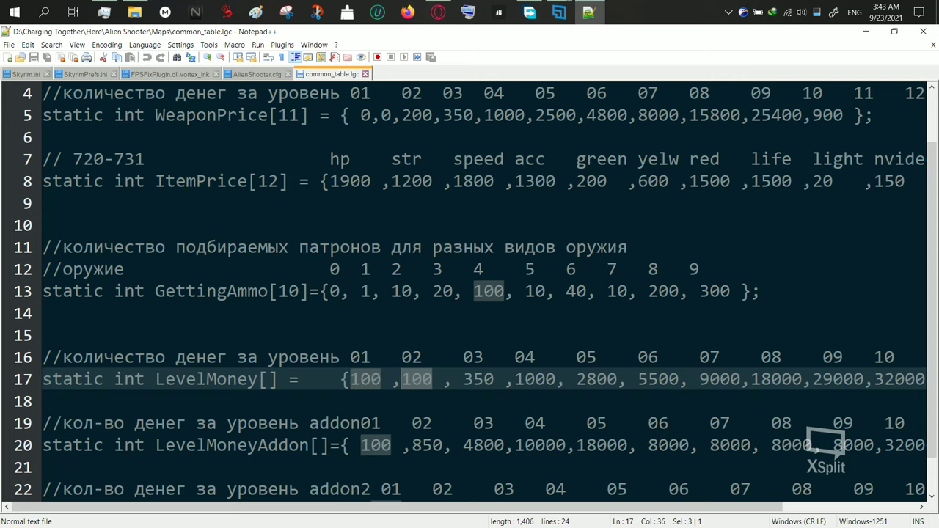
key("Down")
key("Up")
key("ctrl+Right")
key("ctrl+Right")
key("ctrl+Right")
key("shift+Left")
key("shift+Left")
key("shift+Left")
key("Down")
key("Up")
key("ctrl+Right")
key("ctrl+Right")
key("ctrl+Right")
key("shift+Left")
key("shift+Left")
key("shift+Left")
key("Delete")
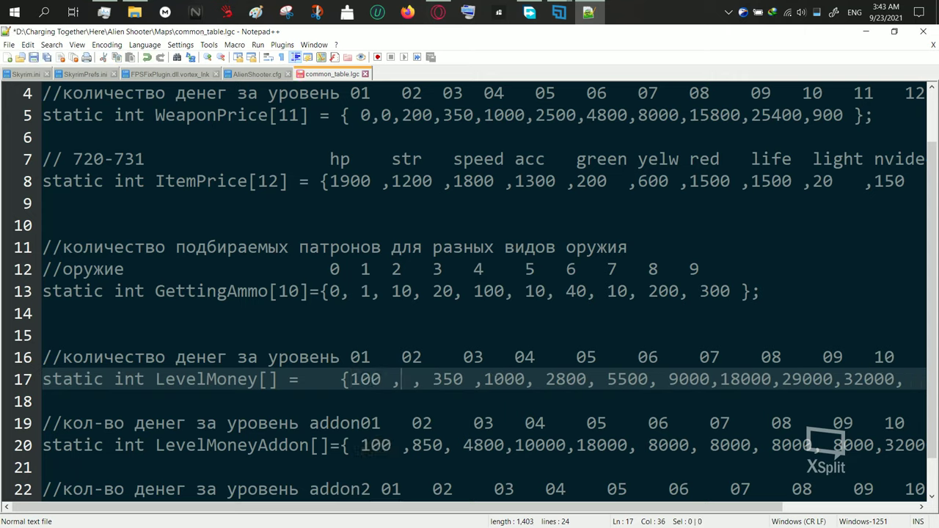
type("8")
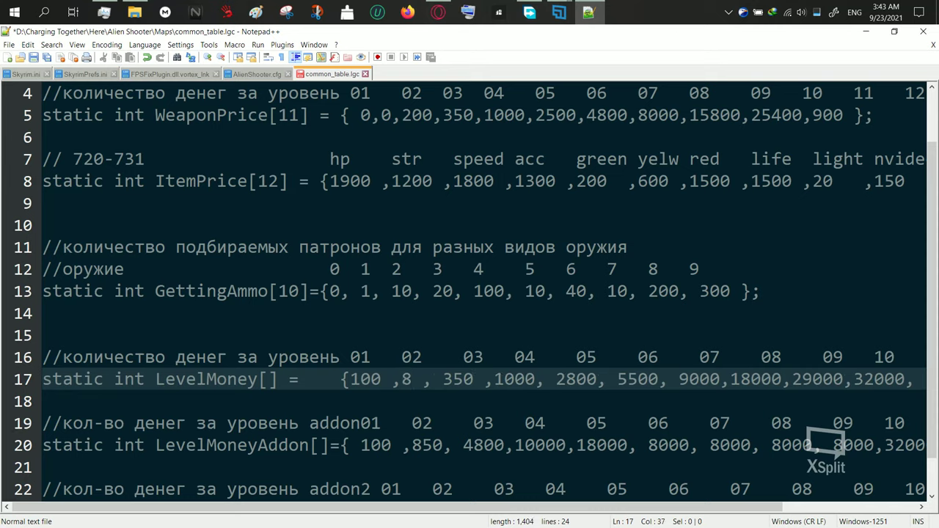
type("00")
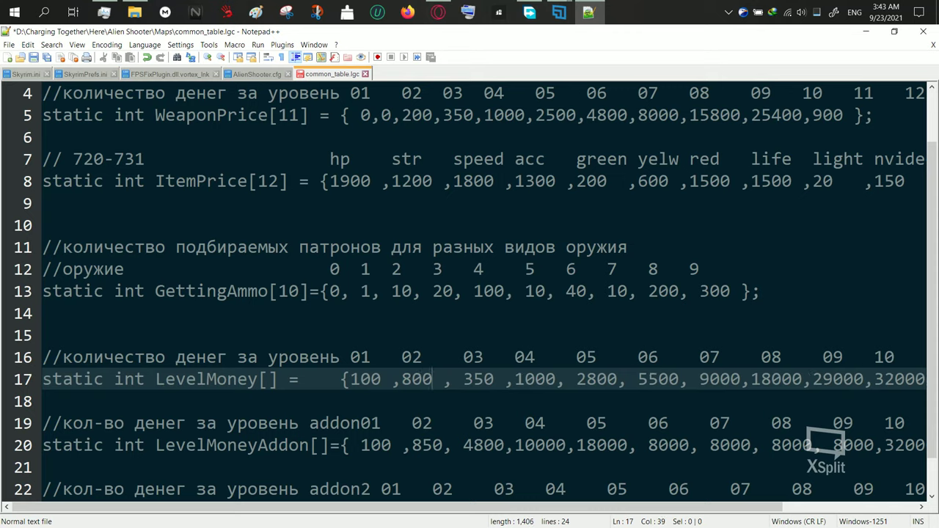
type("000000")
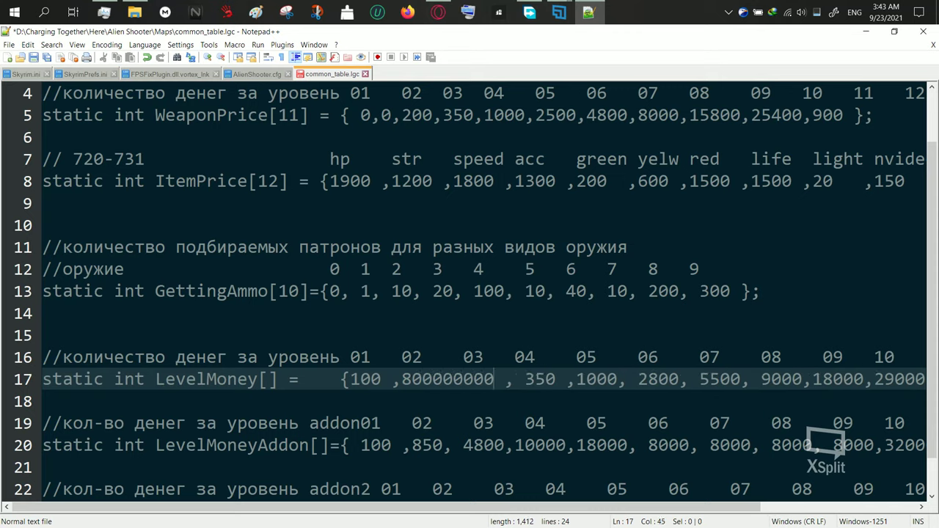
type("000")
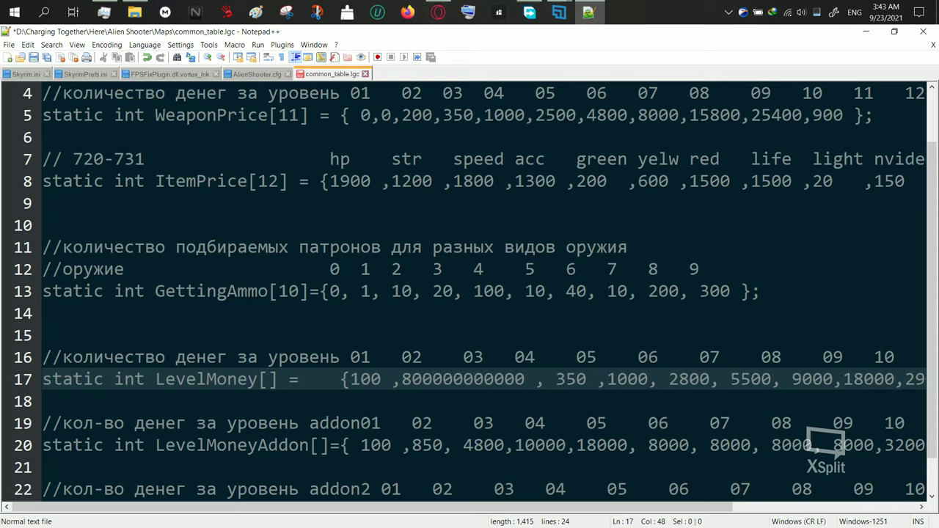
key("ctrl+shift+Left")
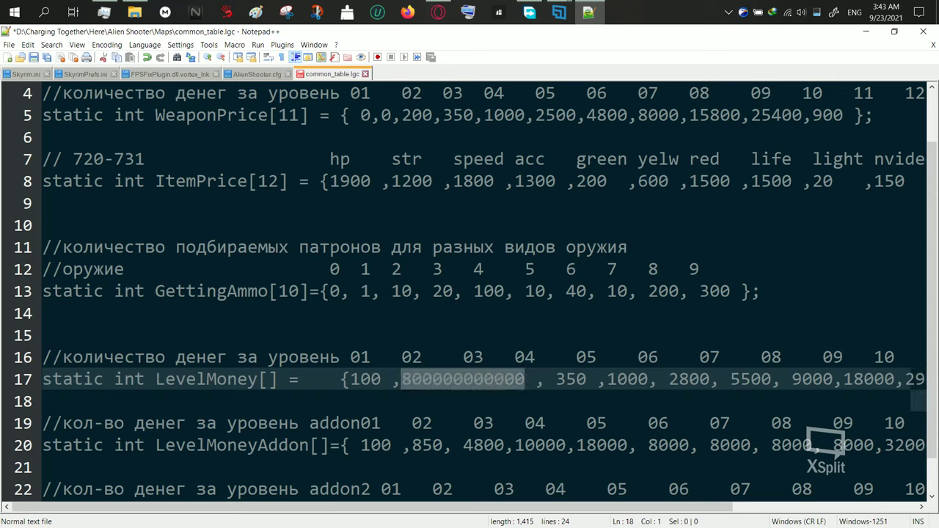
key("Down")
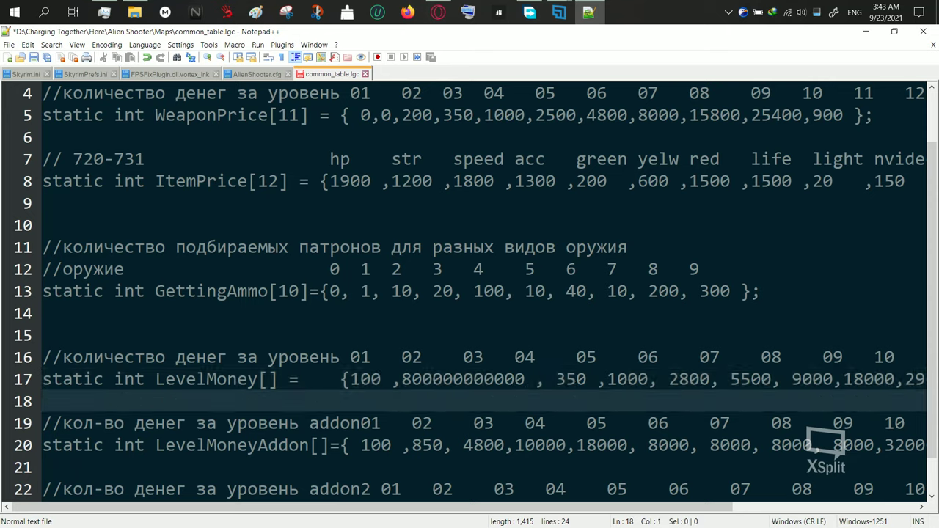
key("Up")
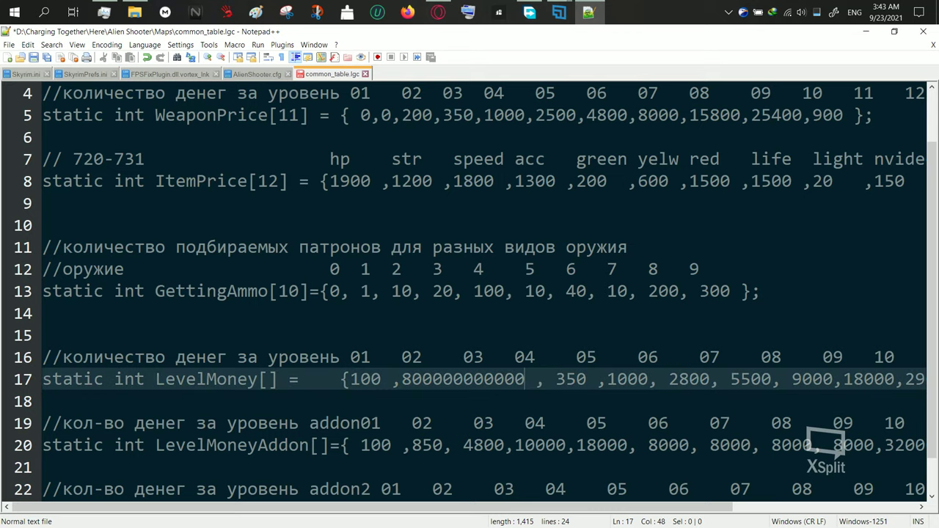
key("ctrl+shift+Left")
Scroll through common_table.lgc to review the LevelMoneyAddon and LevelMoneyAddon2 tables.
key("Up")
key("Up")
key("Up")
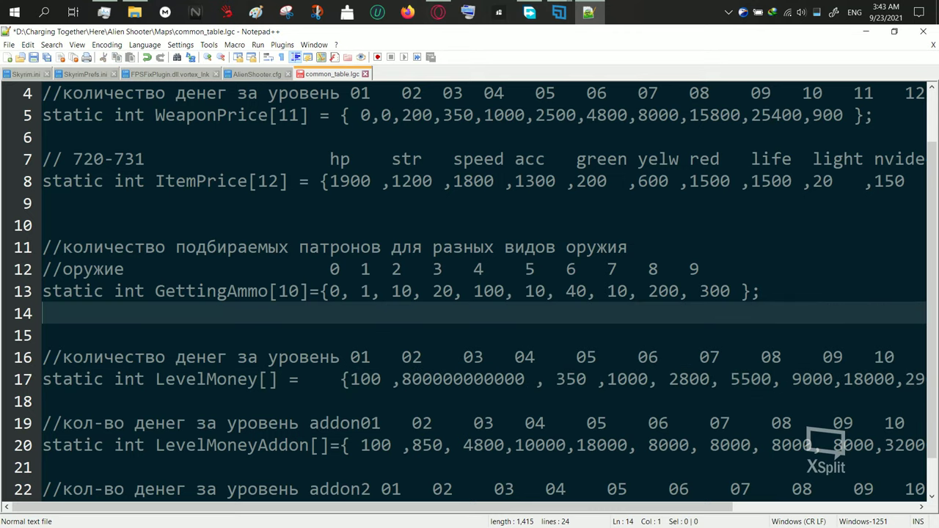
scroll(470, 294, "up", 1)
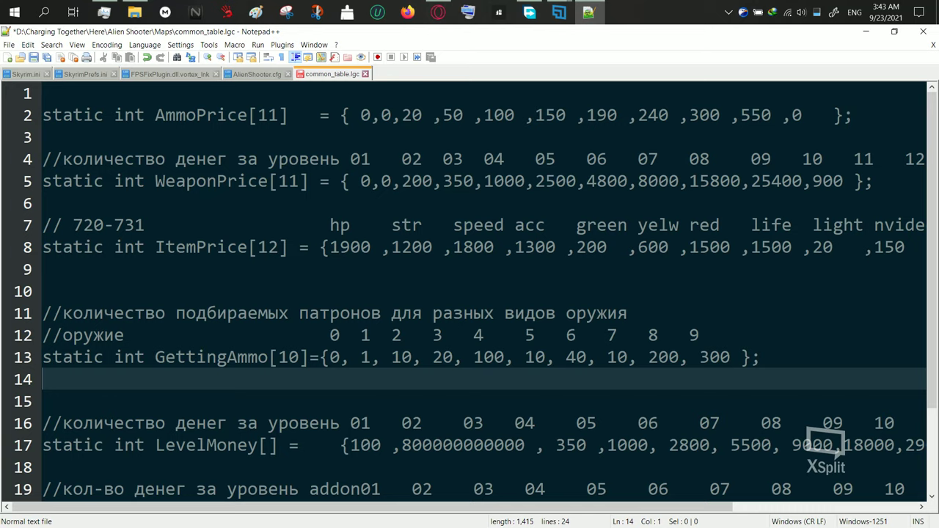
scroll(470, 294, "down", 1)
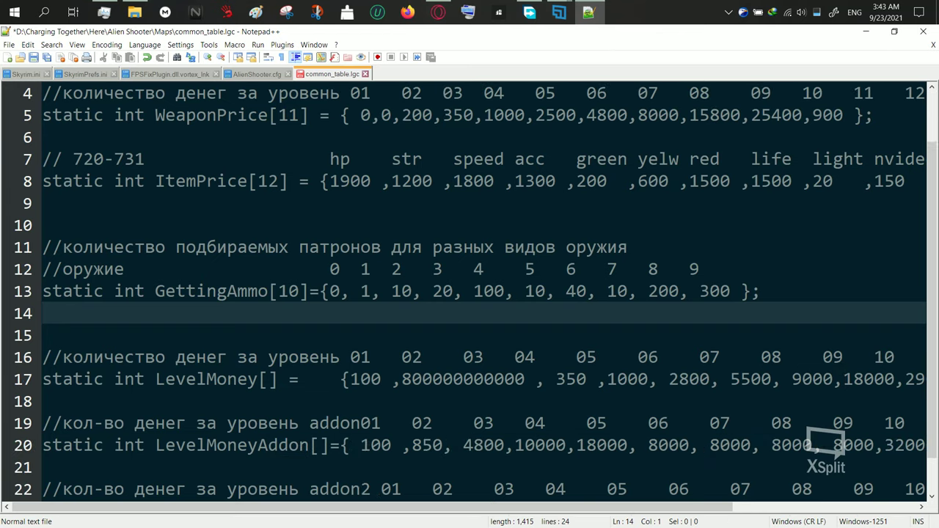
scroll(469, 294, "down", 1)
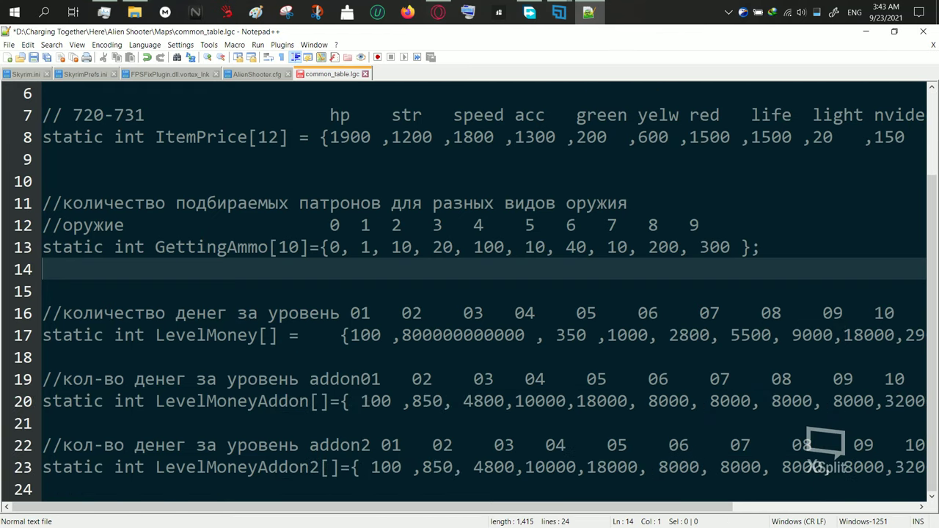
scroll(469, 294, "up", 1)
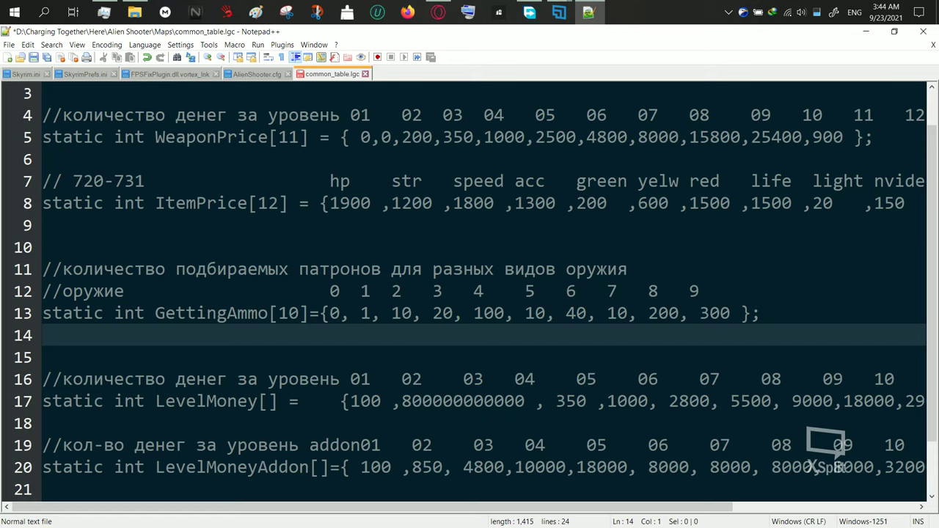
scroll(469, 294, "up", 1)
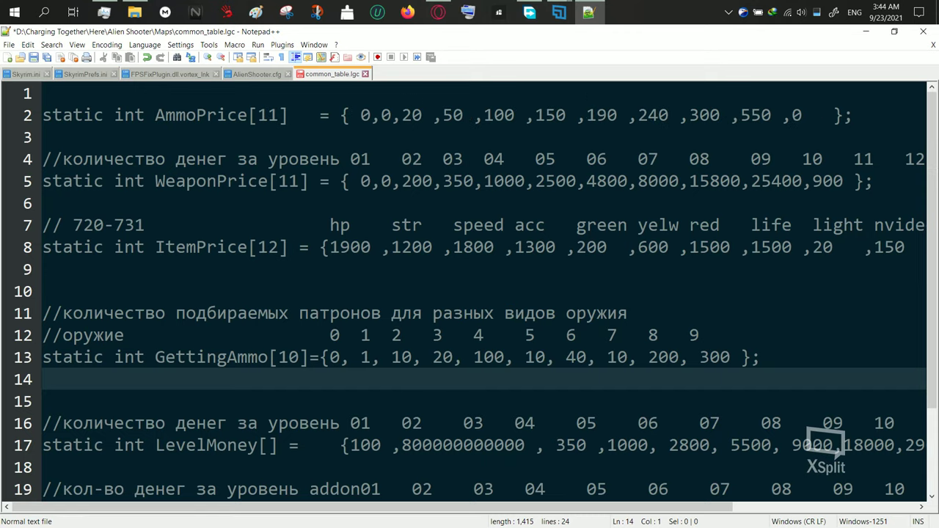
Change the second GettingAmmo value from 1 to 9999.
left_click(370, 358)
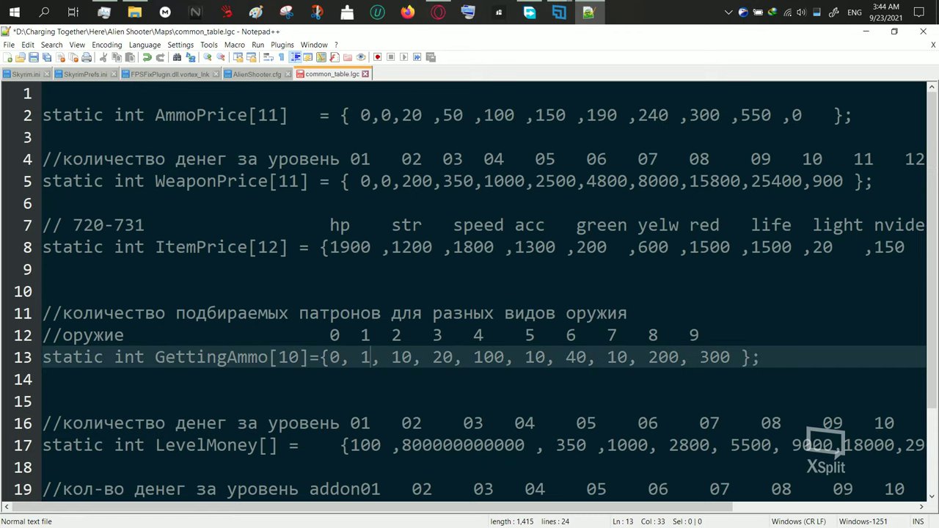
key("Left")
key("Left")
key("Left")
key("Right")
key("Right")
key("Right")
key("BackSpace")
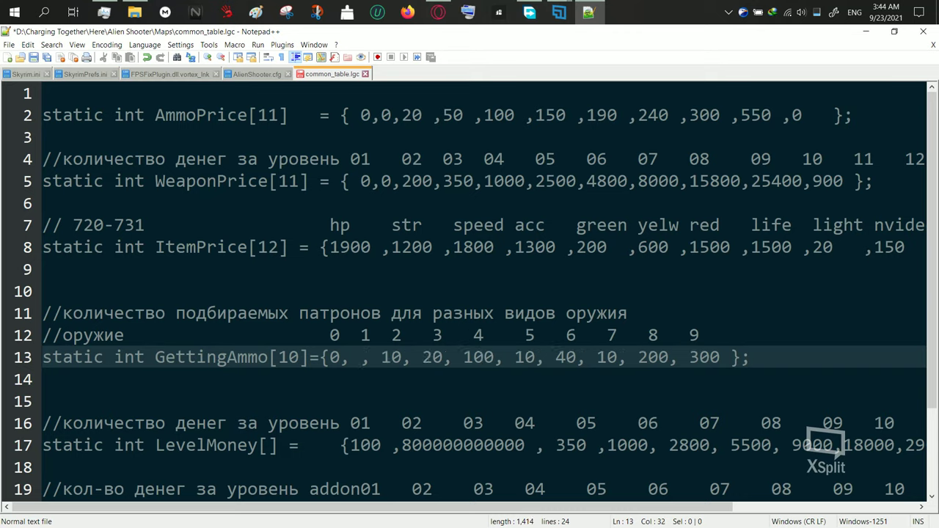
type("9999")
key("shift+Left")
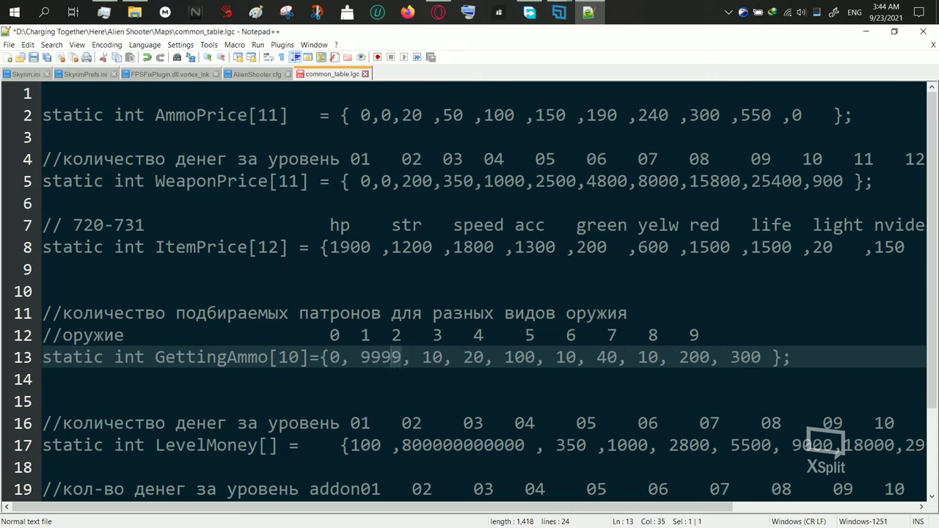
key("shift+Left")
key("shift+Left")
key("shift+Left")
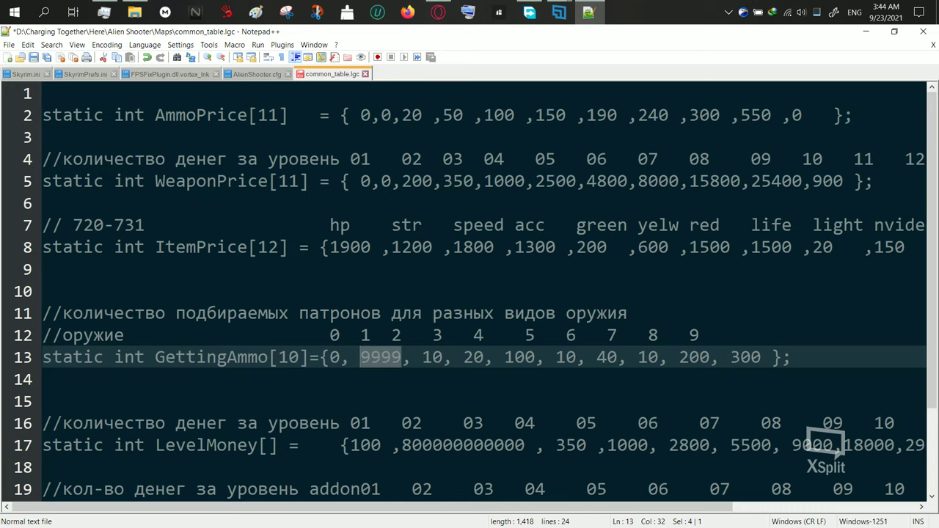
Replace the next GettingAmmo values (10, 20, 100, 10) with 9999.
key("Right")
key("Right")
key("Right")
key("Right")
key("Right")
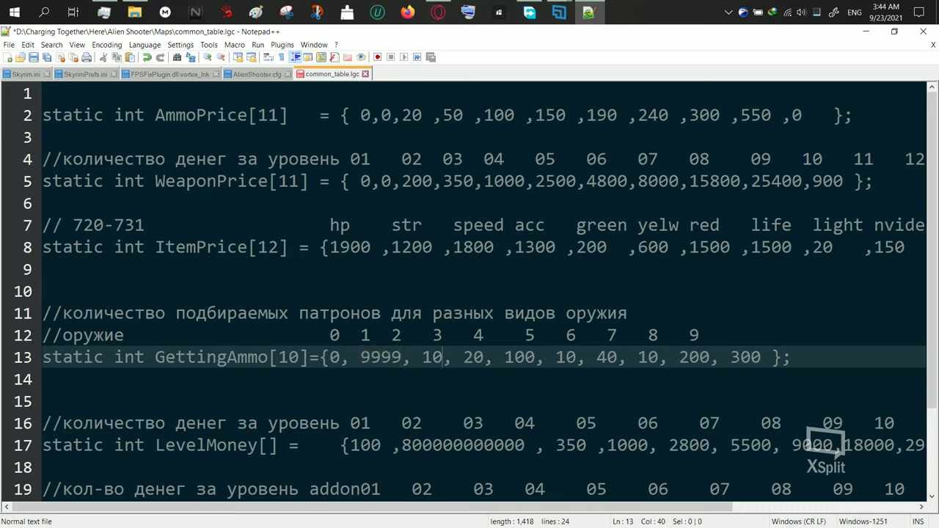
key("BackSpace")
key("BackSpace")
type("9999")
key("Right")
key("Right")
key("Right")
key("Right")
key("BackSpace")
key("BackSpace")
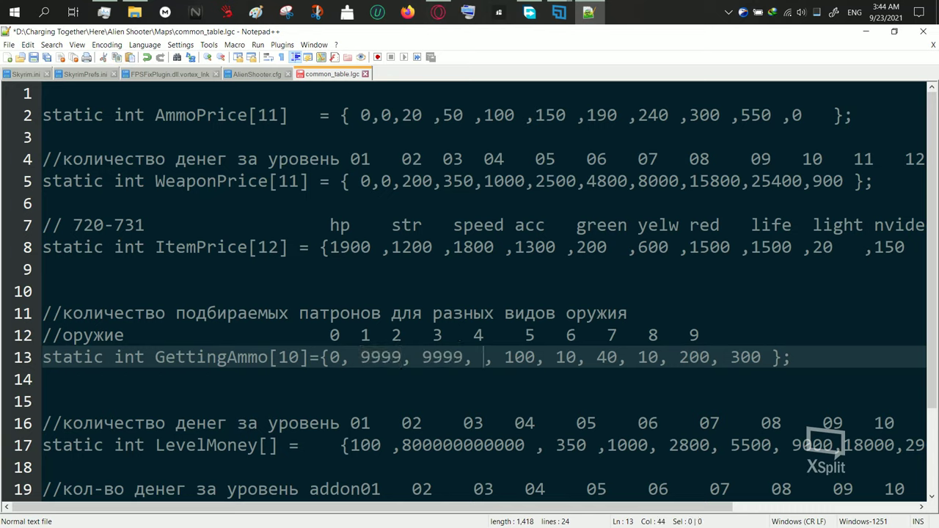
type("9999")
key("Right")
key("Right")
key("Right")
key("BackSpace")
key("BackSpace")
key("BackSpace")
type("9999")
Replace the remaining GettingAmmo values (10, 40, 10, 200) with 9999.
key("Right")
key("Right")
key("Right")
key("Right")
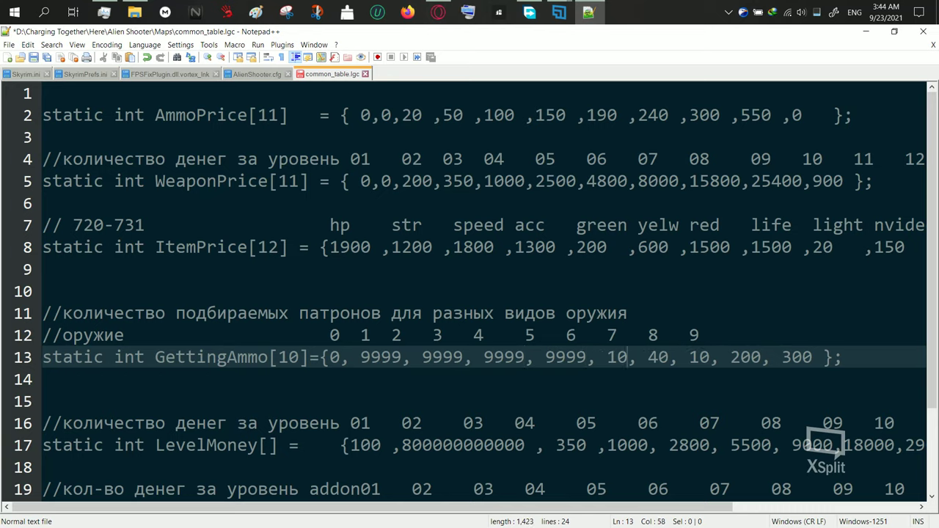
key("BackSpace")
key("BackSpace")
type("9999")
key("Right")
key("Right")
key("Right")
key("Right")
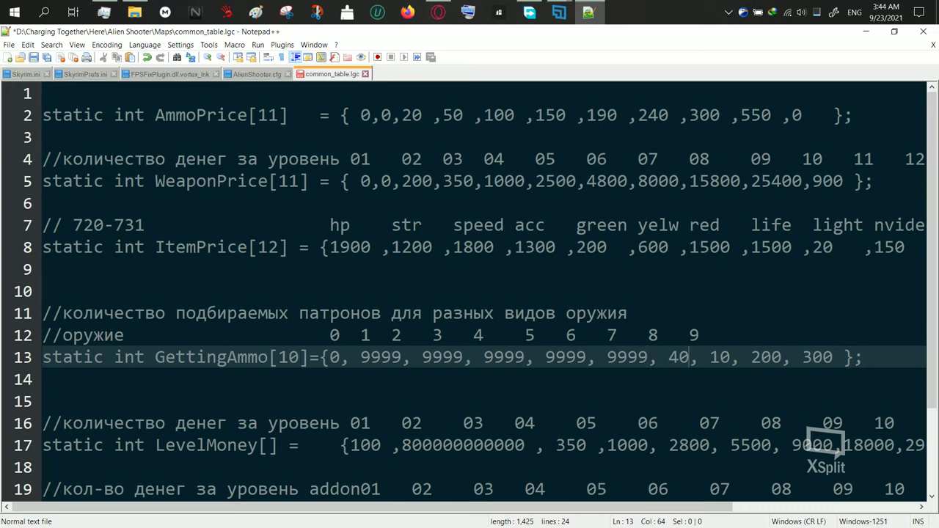
key("BackSpace")
key("BackSpace")
type("9999")
key("Right")
key("Right")
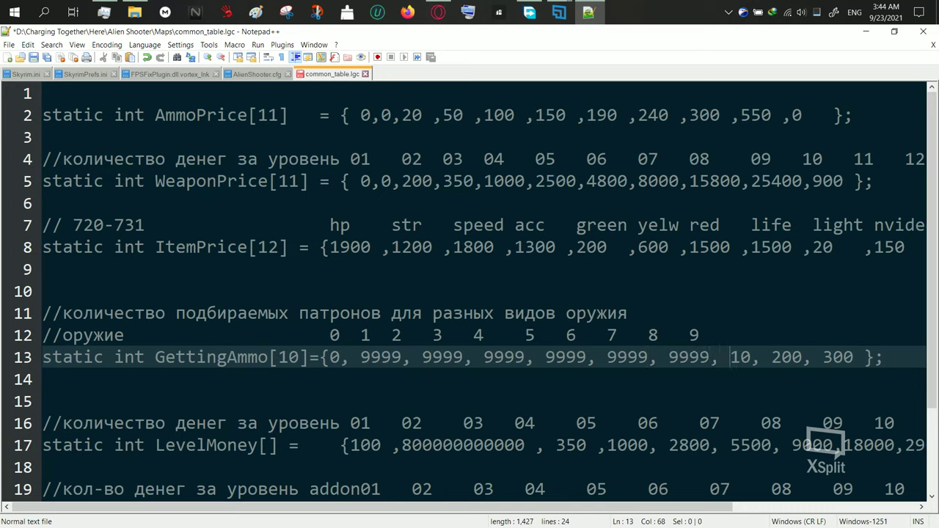
key("Right")
key("Right")
key("BackSpace")
key("BackSpace")
type("9999")
key("Right")
key("Right")
key("Right")
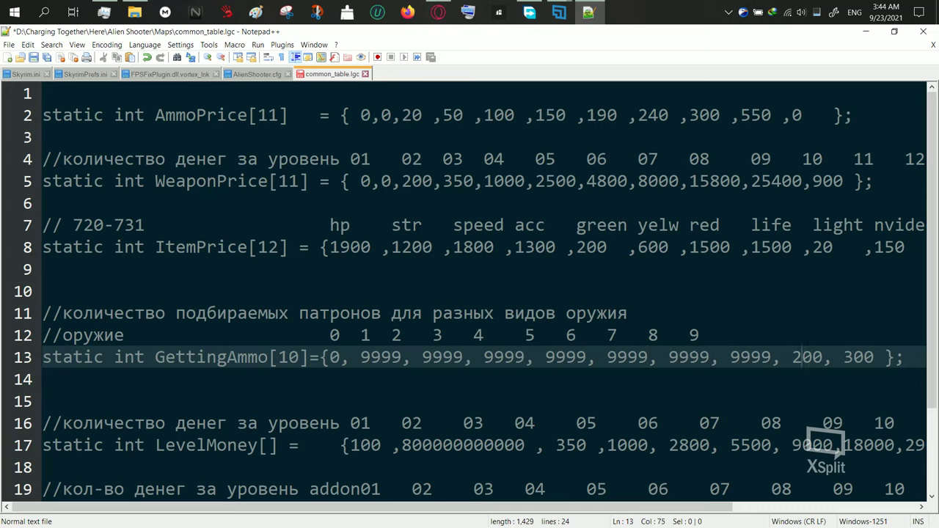
key("Right")
key("Right")
key("BackSpace")
key("BackSpace")
key("BackSpace")
type("9999")
key("Right")
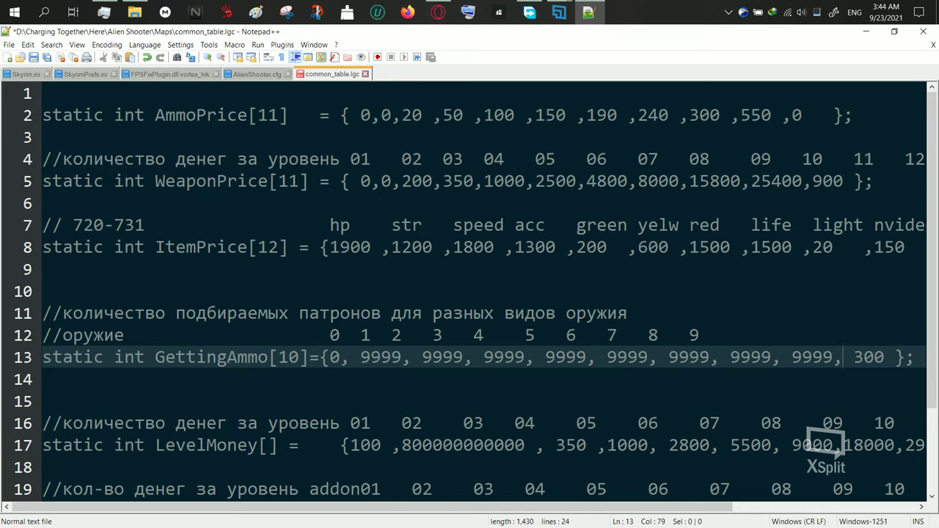
key("Right")
key("Right")
key("Right")
key("BackSpace")
key("BackSpace")
key("BackSpace")
type("9999")
Save common_table.lgc and close Notepad++.
left_click(9, 45)
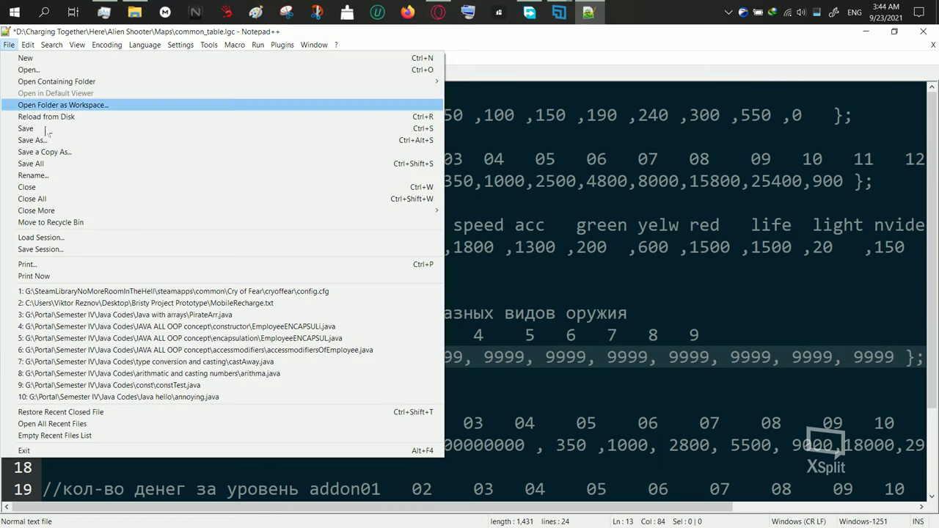
left_click(30, 128)
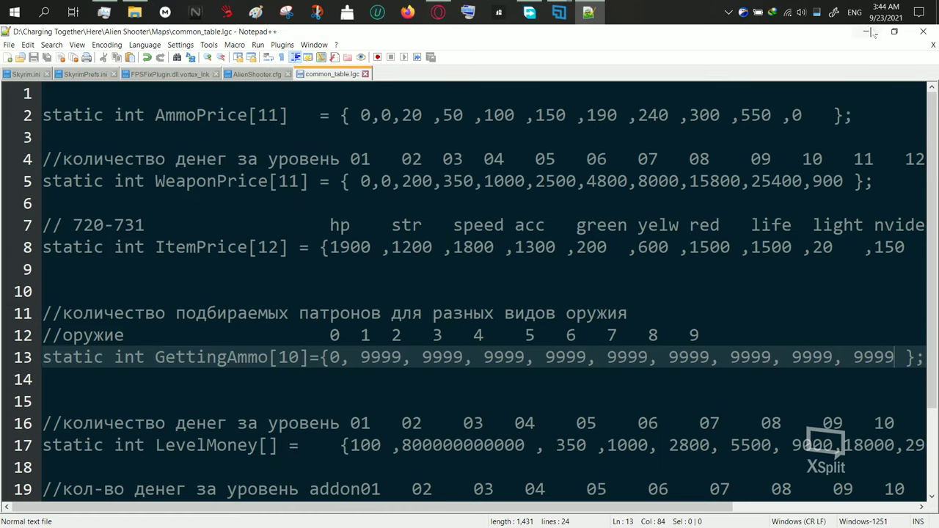
left_click(915, 33)
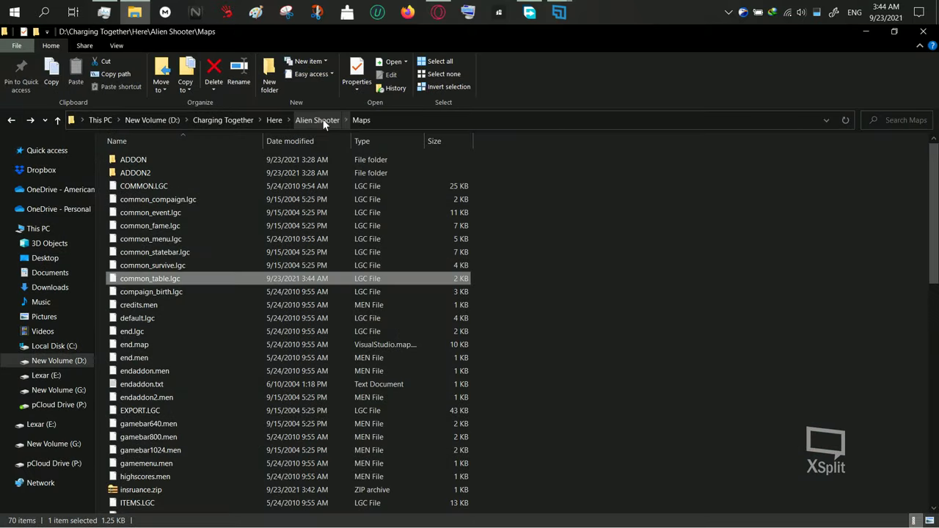
Launch AlienShooter.exe from the Alien Shooter folder and accept the launcher settings.
left_click(319, 120)
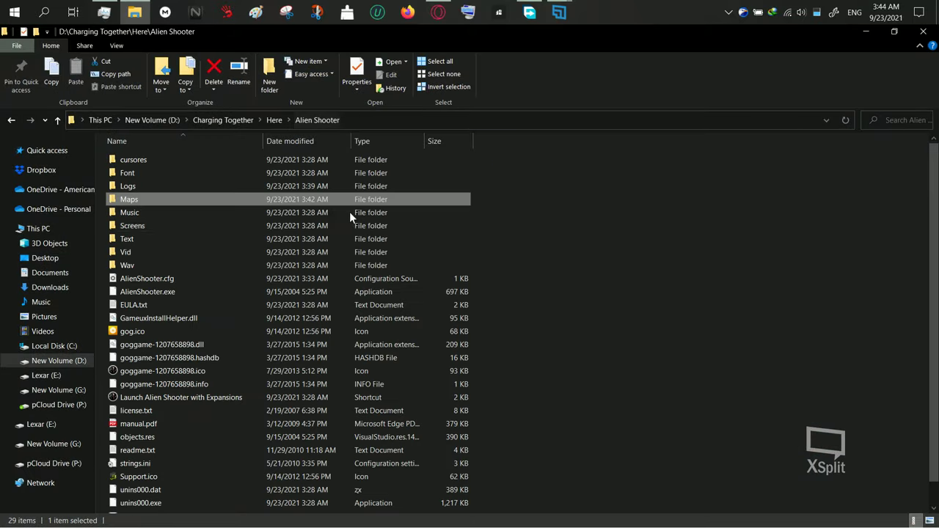
double_click(165, 293)
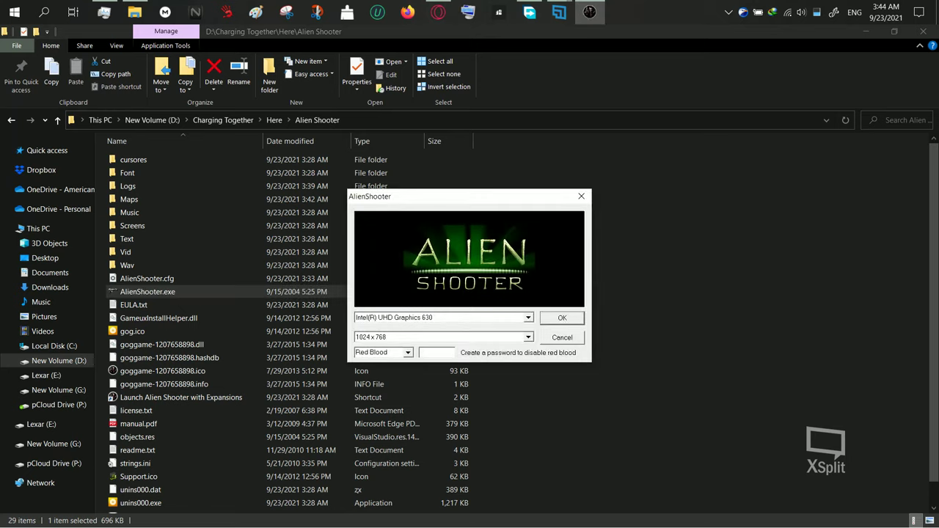
left_click(562, 318)
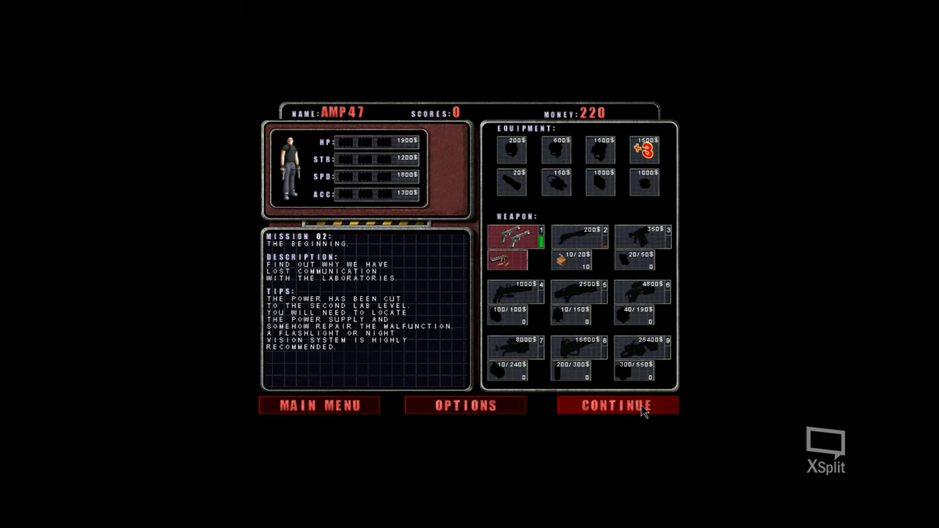
Start Mission 02 and walk the corridors and rooms collecting pickups.
left_click(642, 404)
key("s+d")
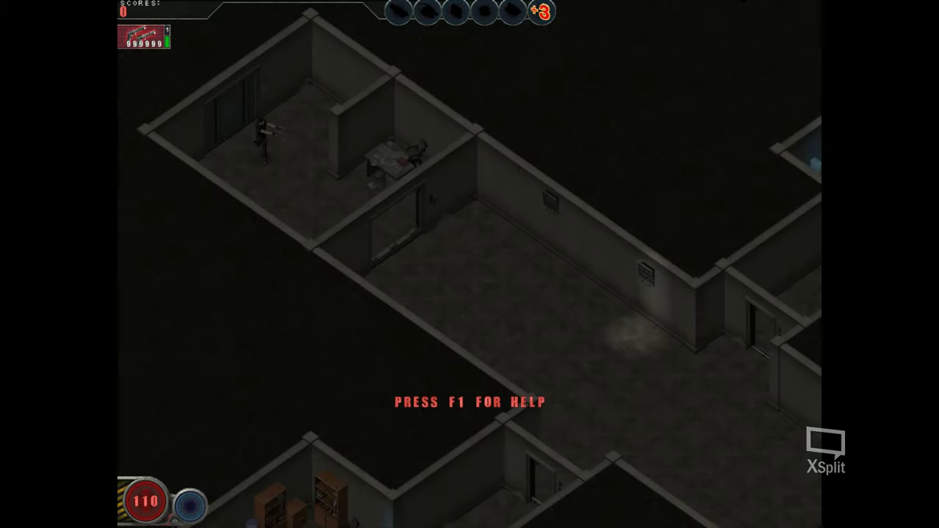
key("s+d")
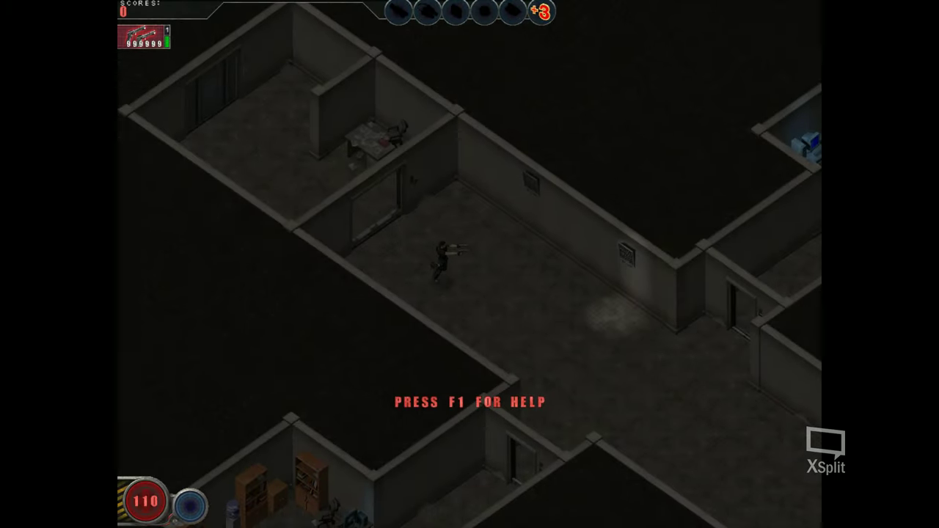
key("s+d")
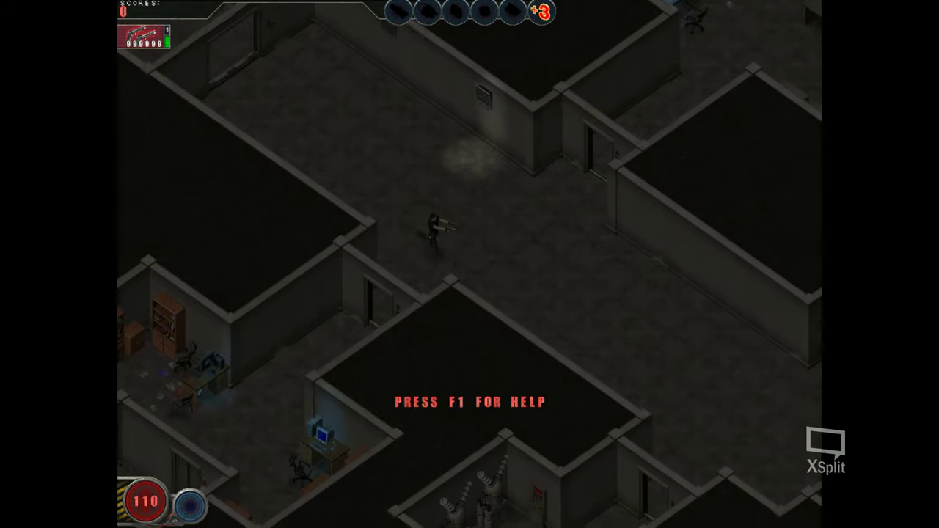
key("s+d")
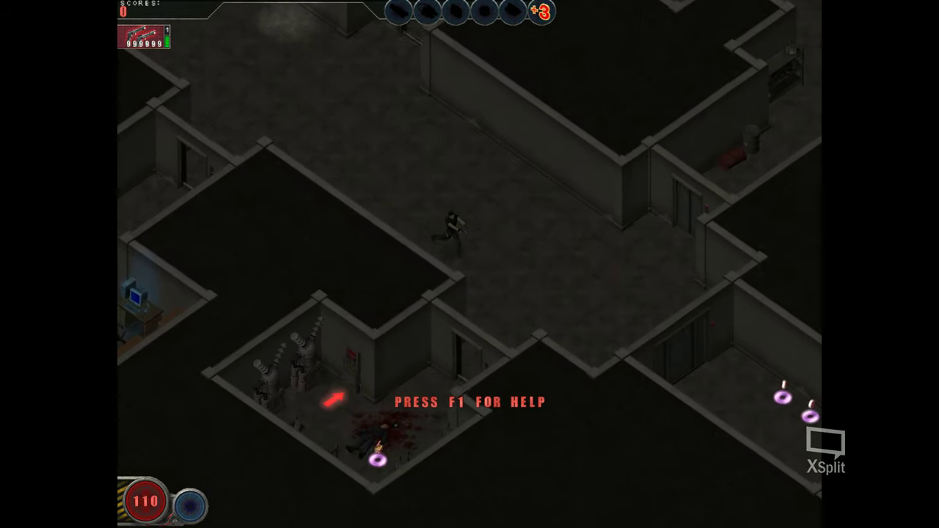
key("s+a")
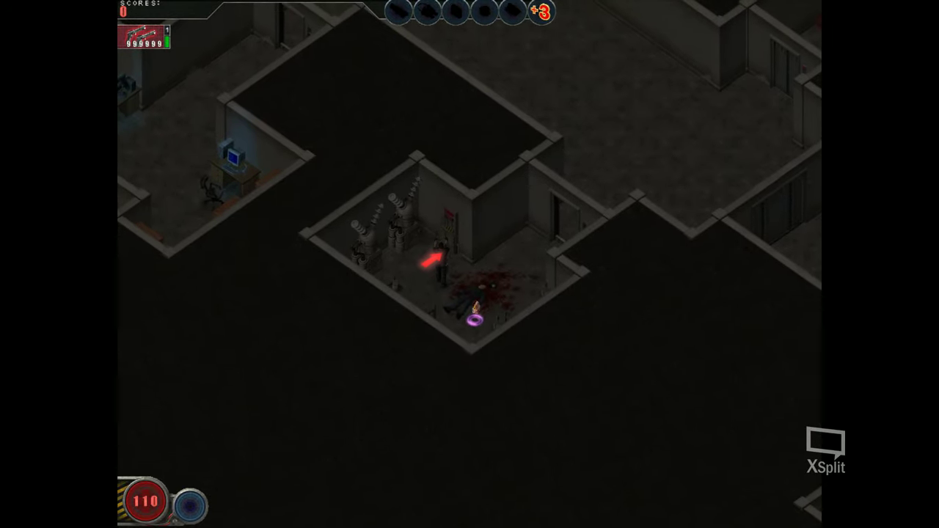
key("d")
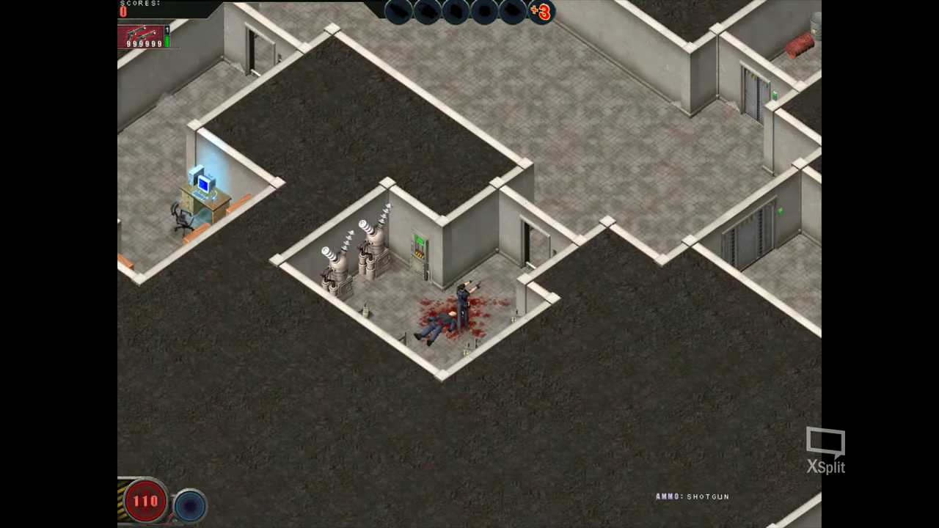
key("d+w")
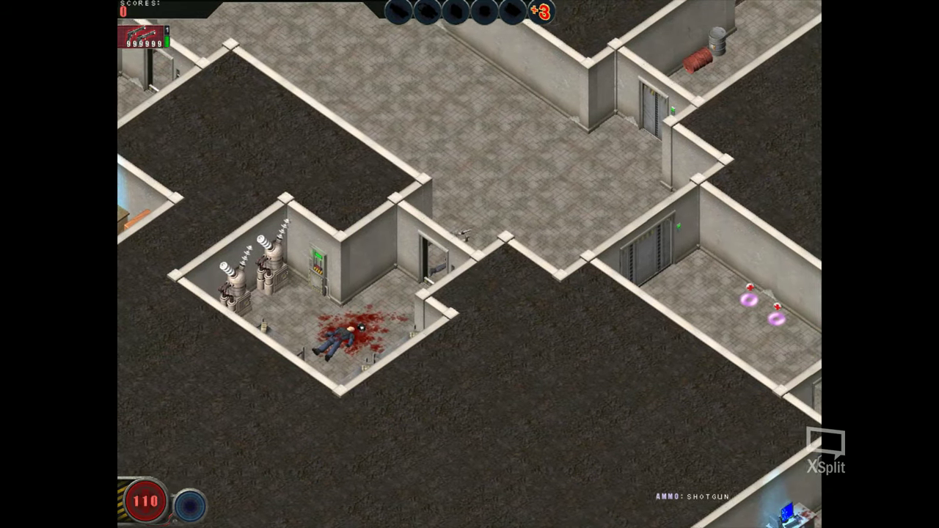
key("s+d")
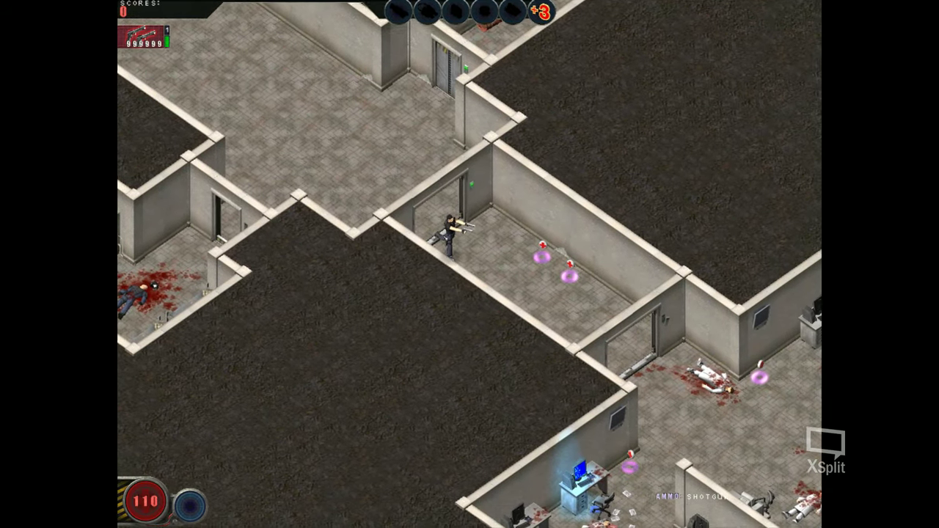
key("s+d")
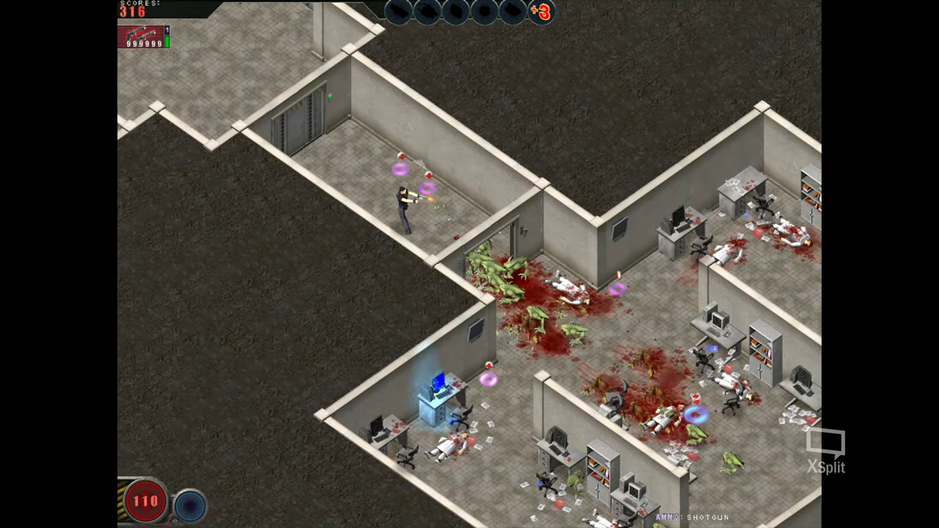
Shoot aliens while moving through the corridors and rooms.
key("w")
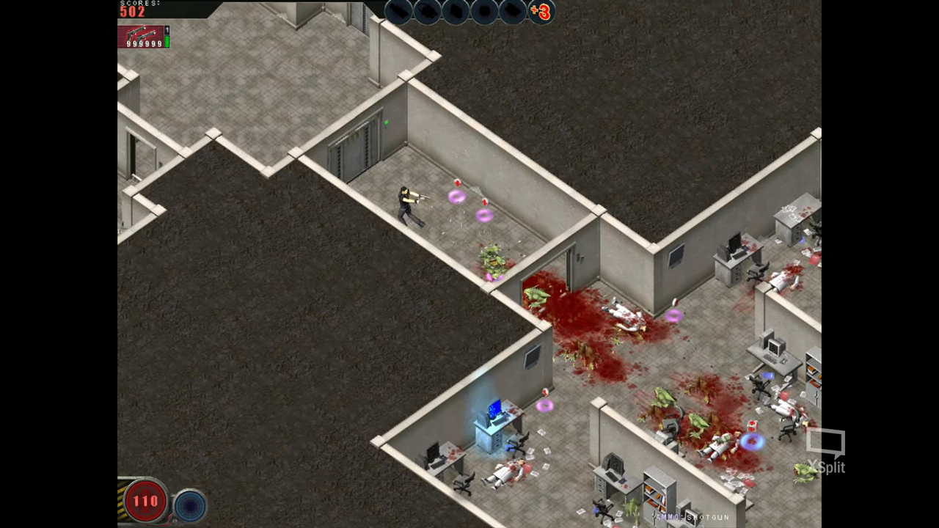
key("d")
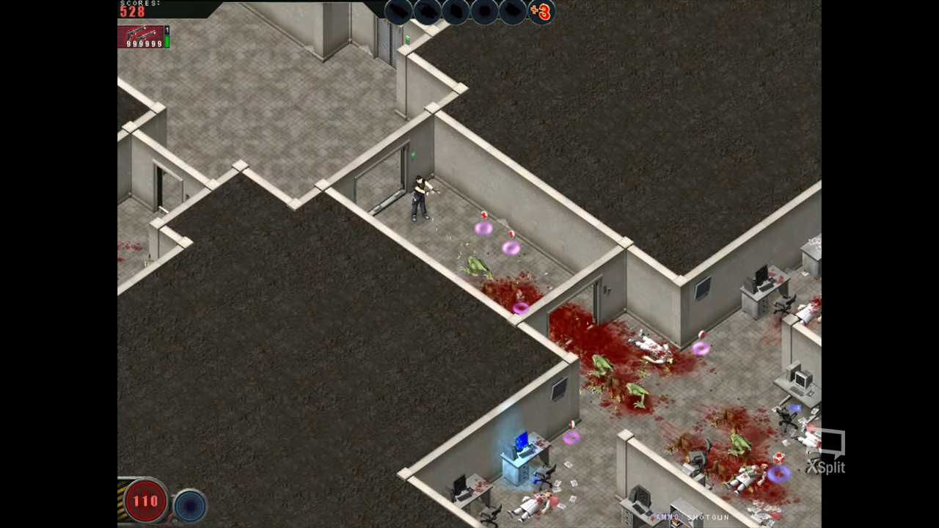
key("s")
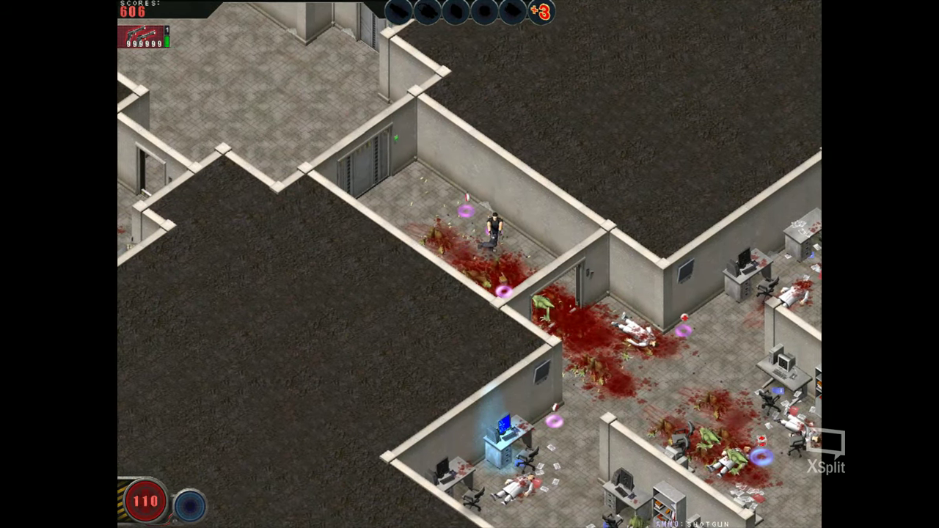
key("a")
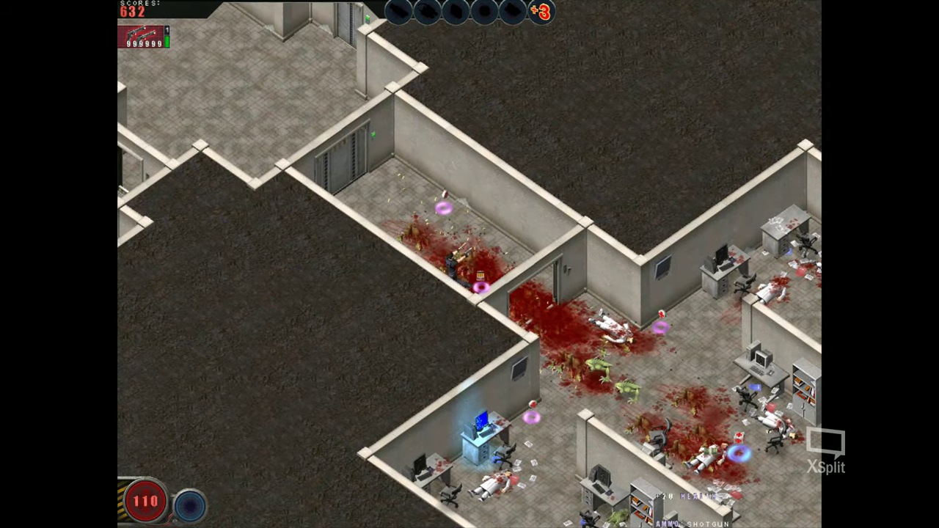
key("d")
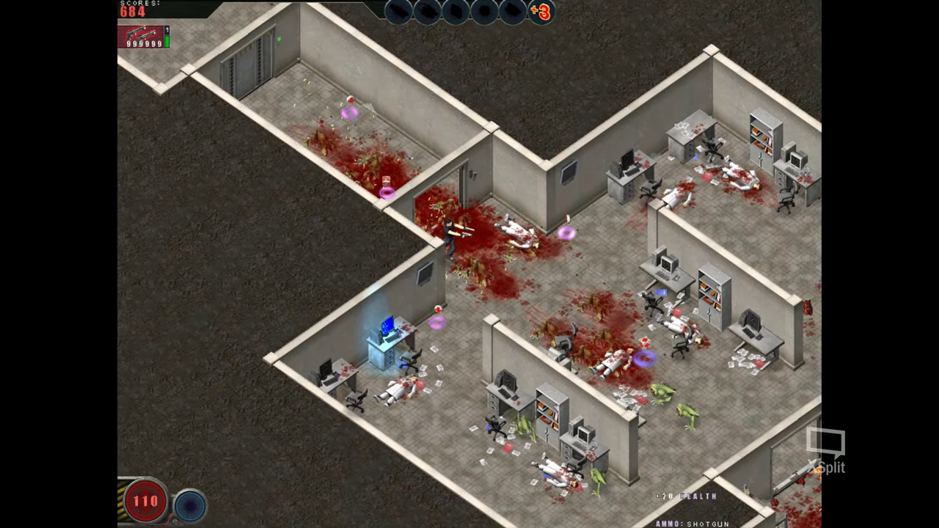
key("s")
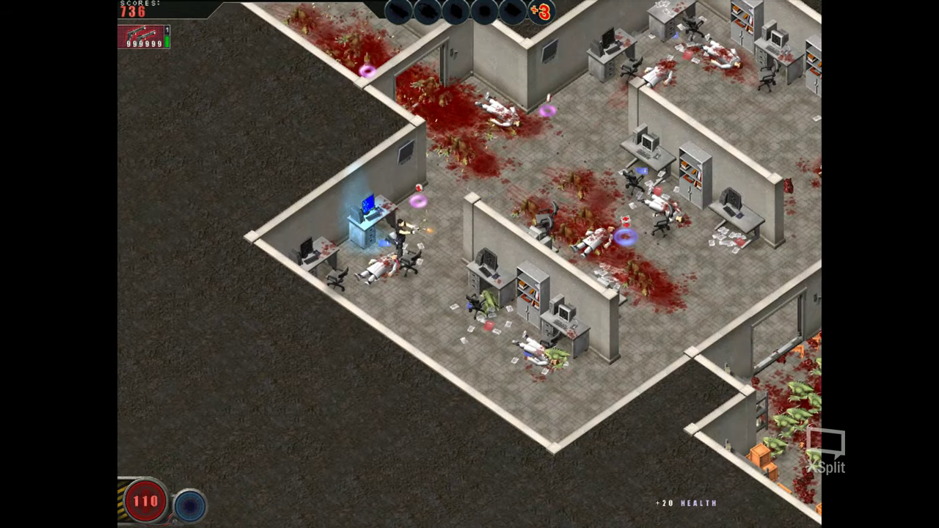
key("d")
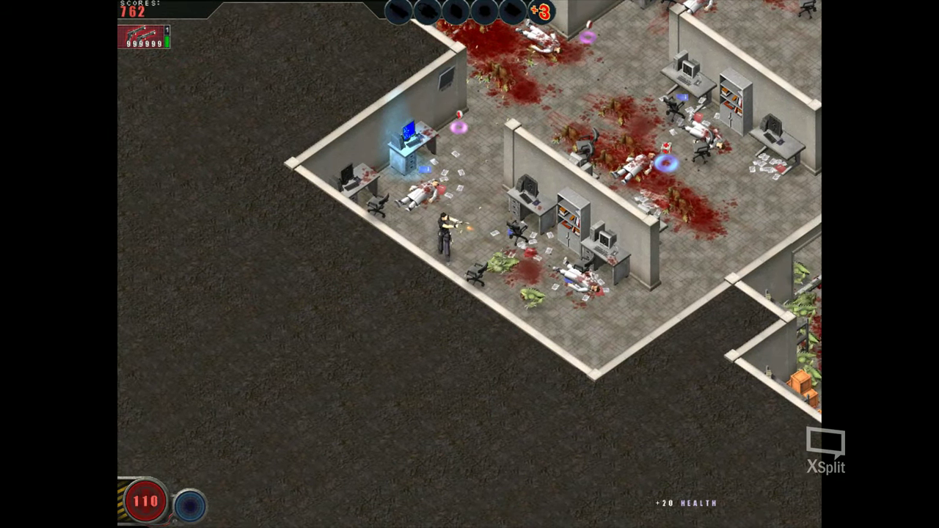
key("w")
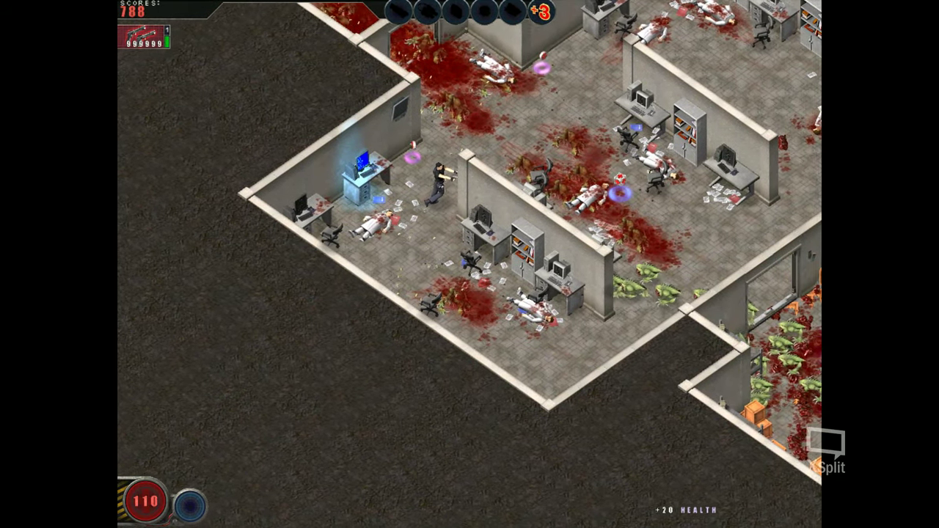
Clear the remaining offices of aliens and grab the health item.
key("d")
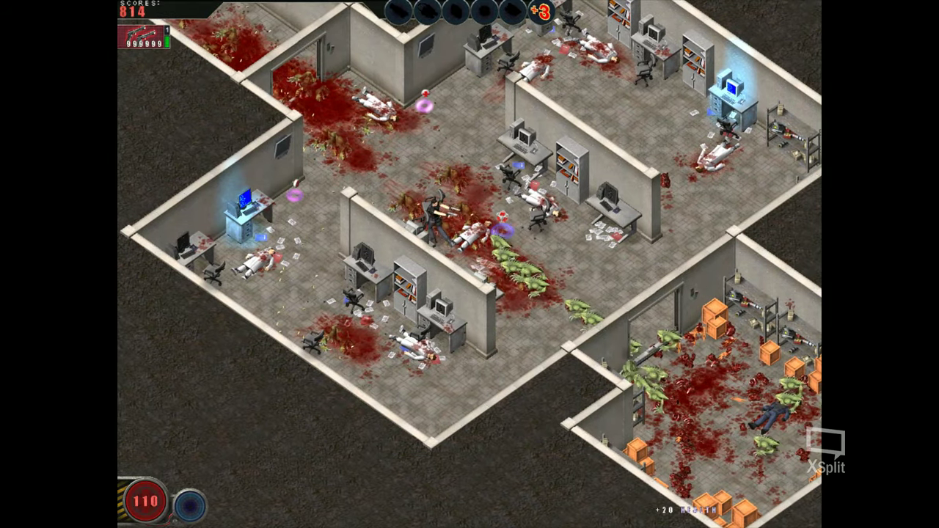
key("w")
key("a")
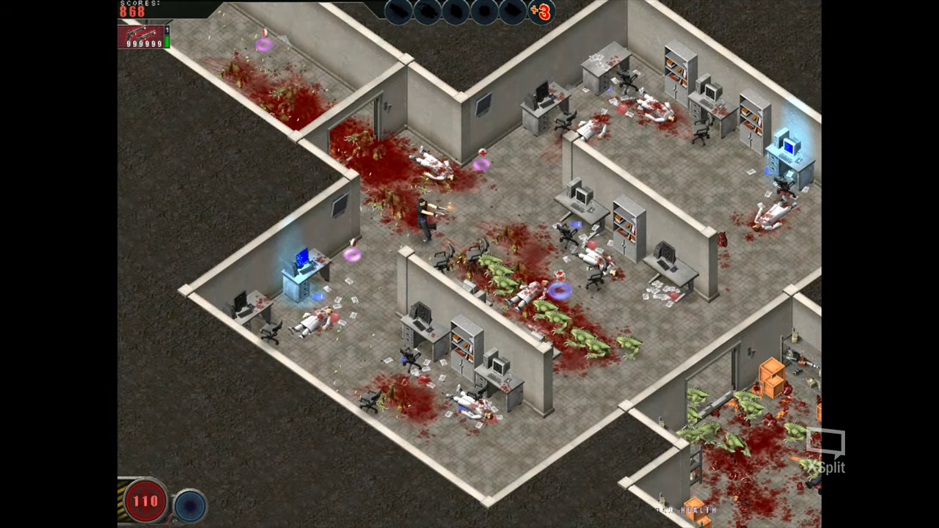
key("w")
key("a")
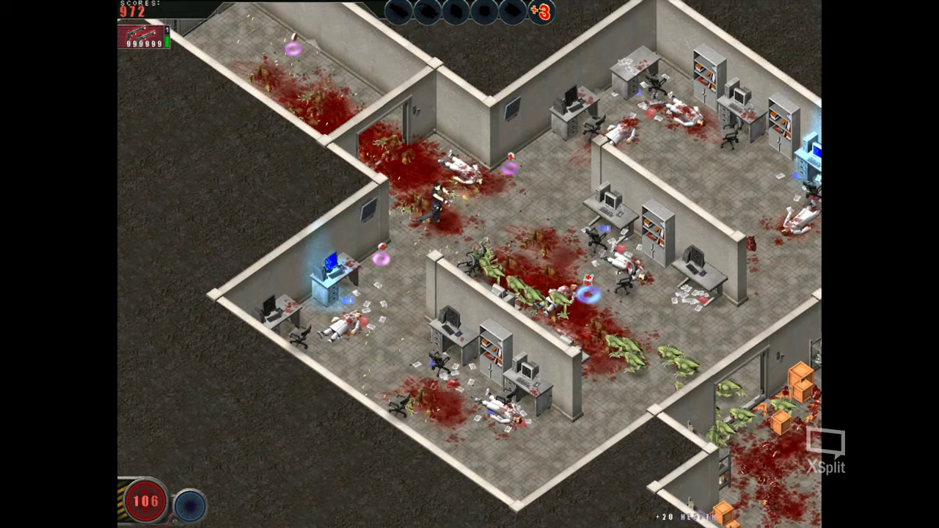
key("d")
key("s")
key("a")
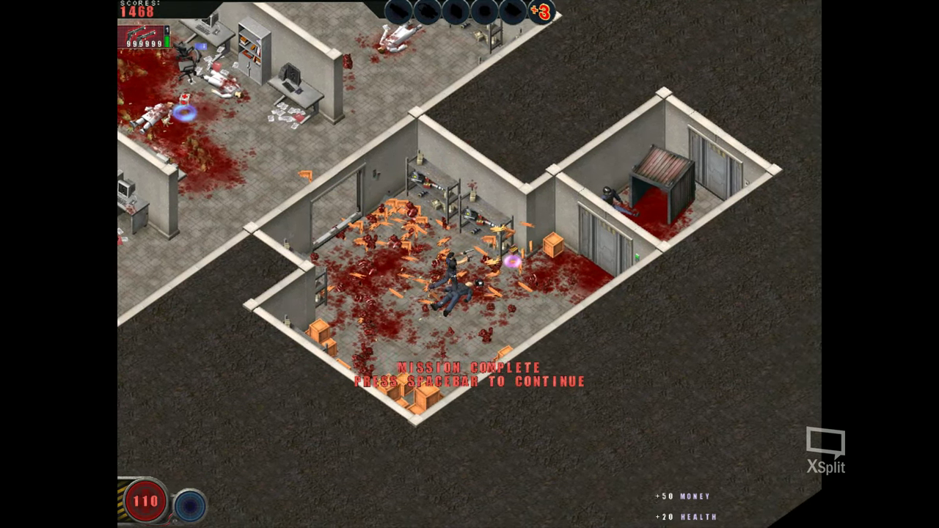
Walk around the cleared room, then continue from the briefing into Mission 03 The Disaster.
key("d")
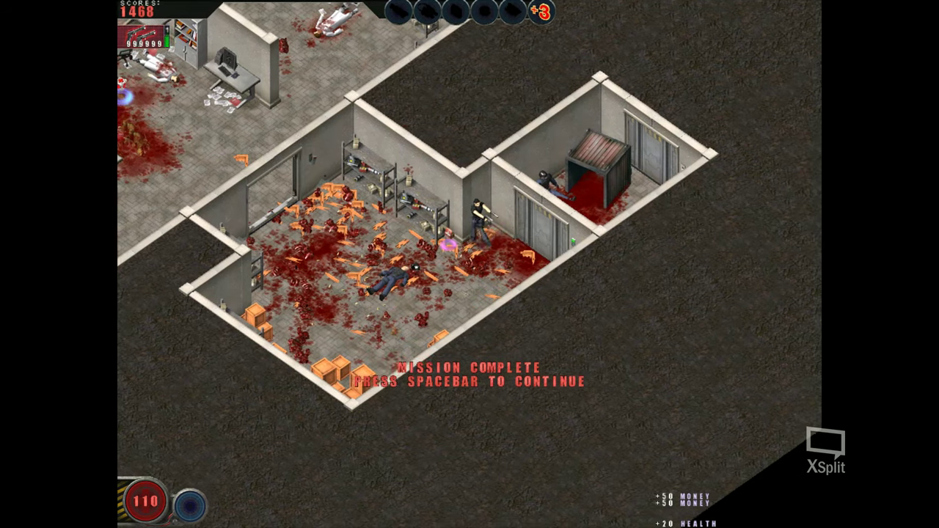
key("a+s")
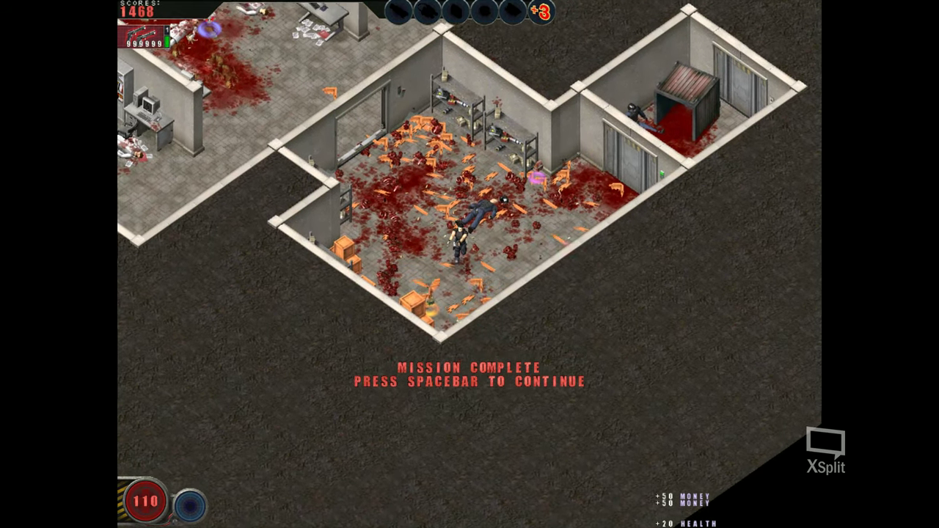
key("a")
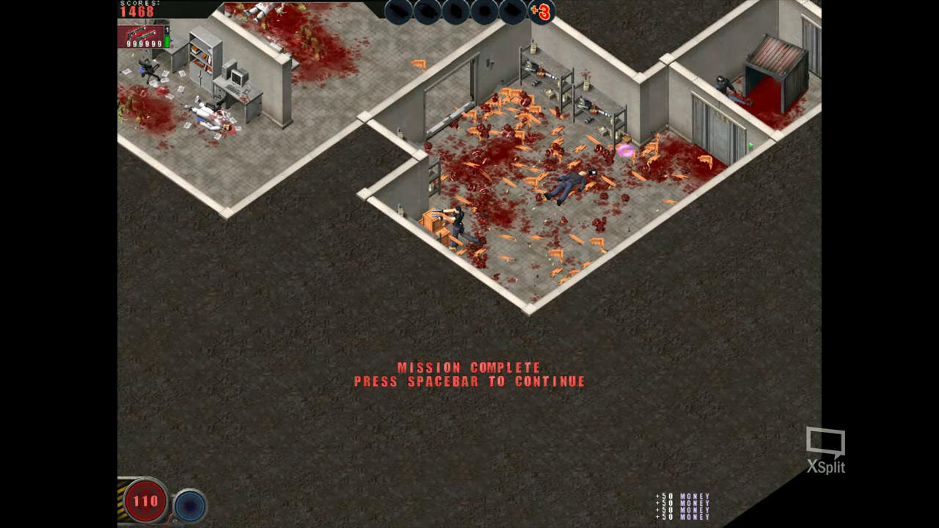
key("d")
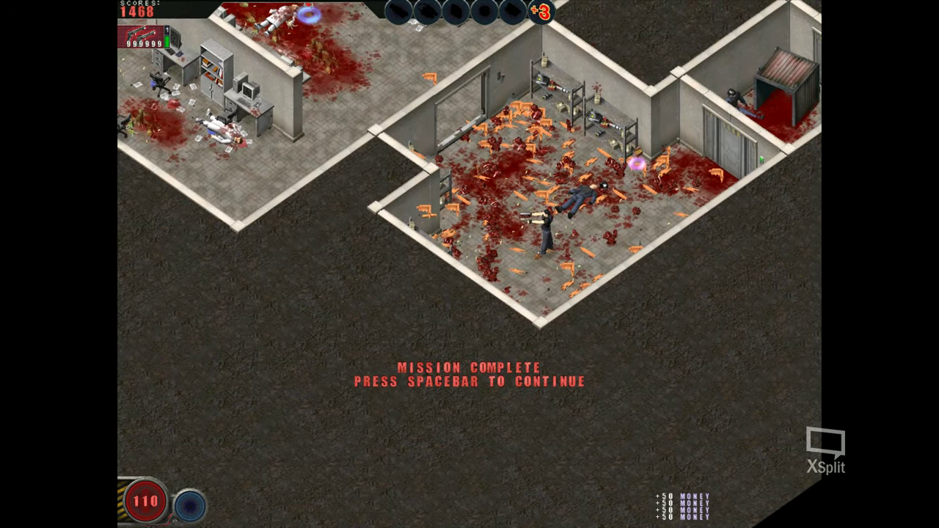
key("w+d")
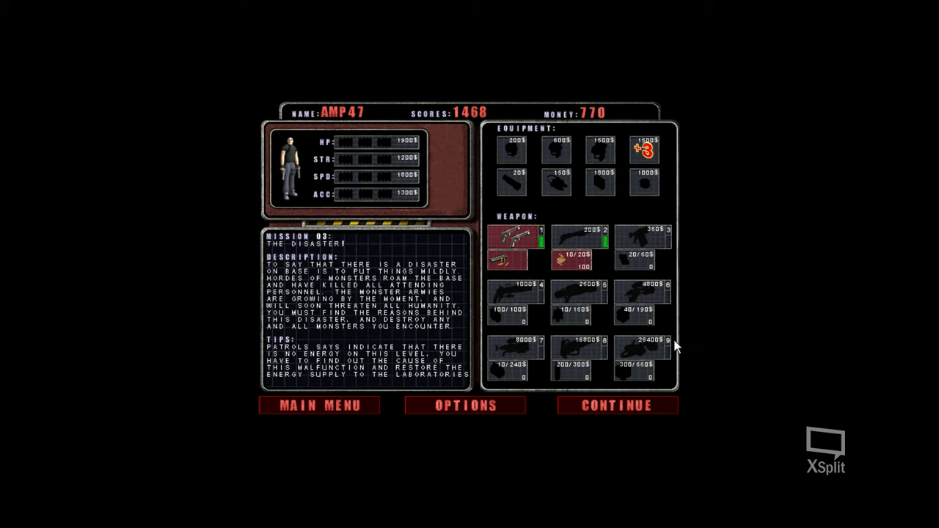
left_click(611, 408)
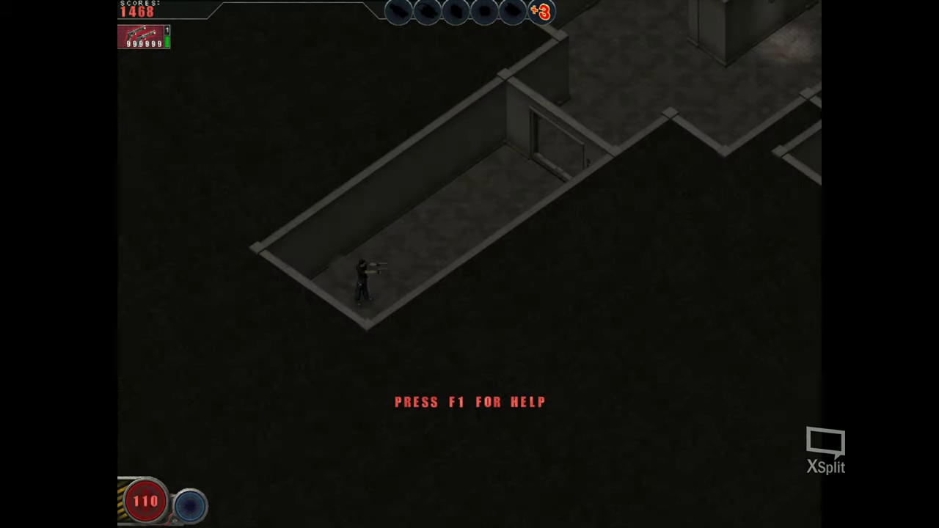
Walk the Mission 03 corridors, then quit via Esc and leave the 1468 High Scores for the main menu.
key("w")
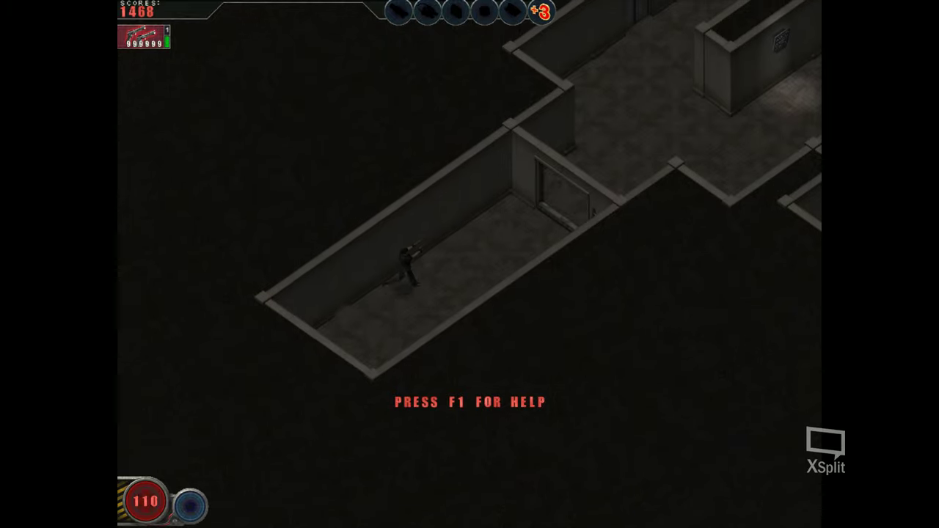
key("w")
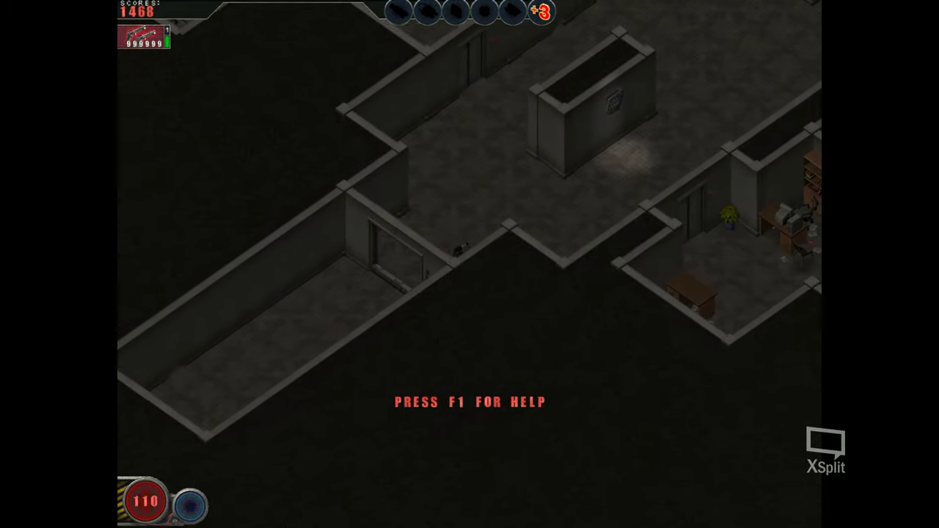
key("w")
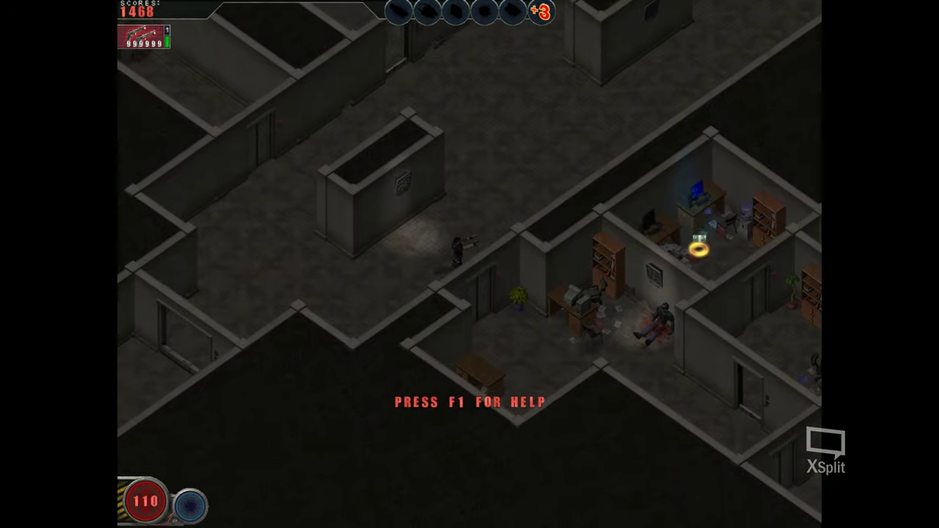
key("w")
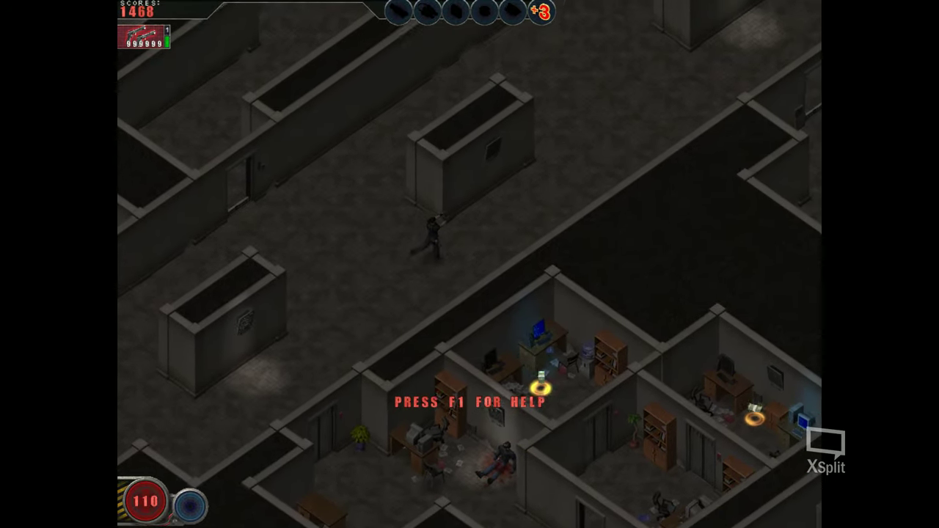
key("w")
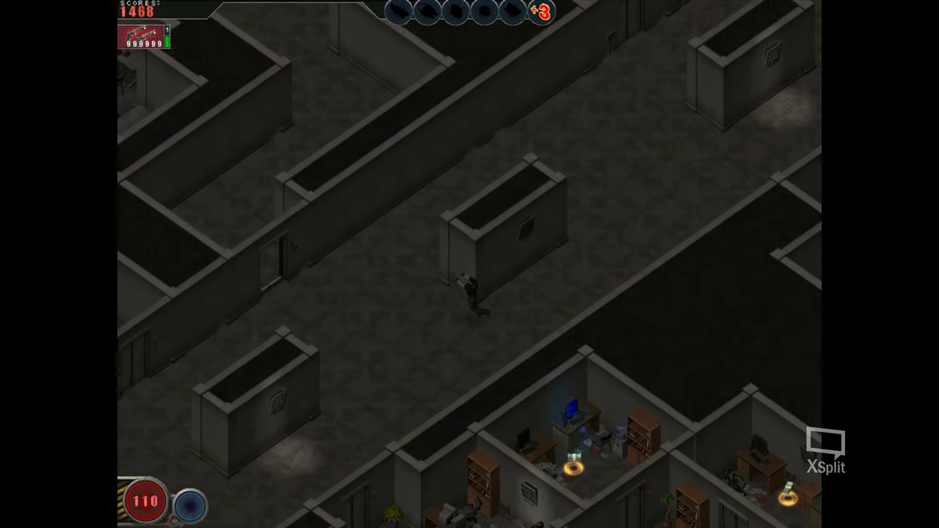
key("a")
key("d")
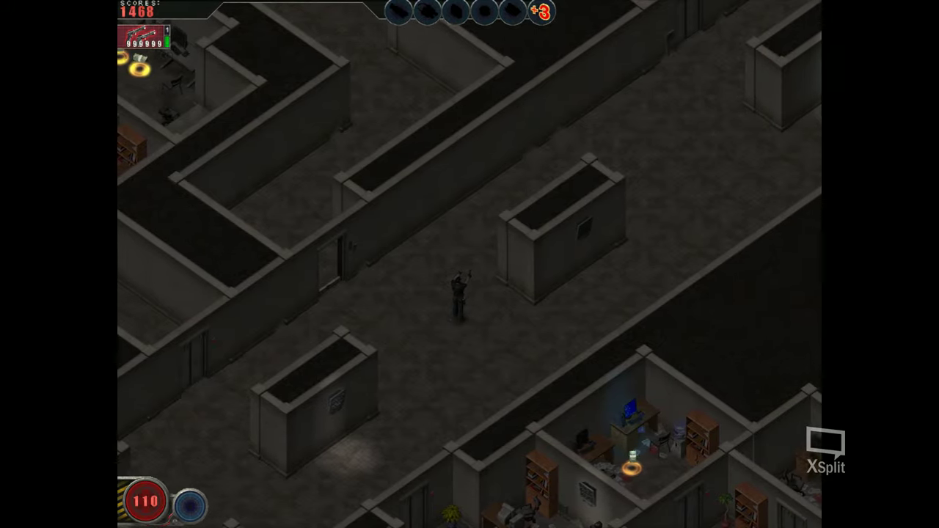
key("Escape")
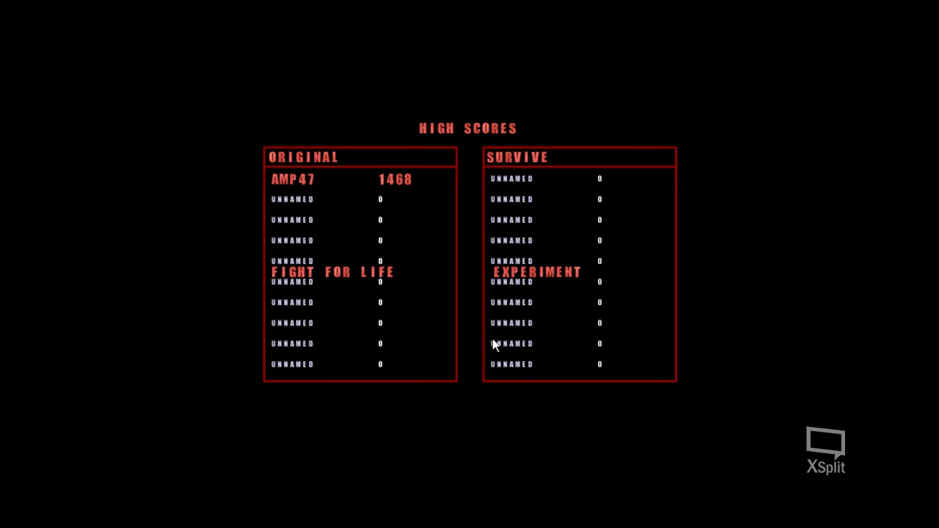
left_click(538, 256)
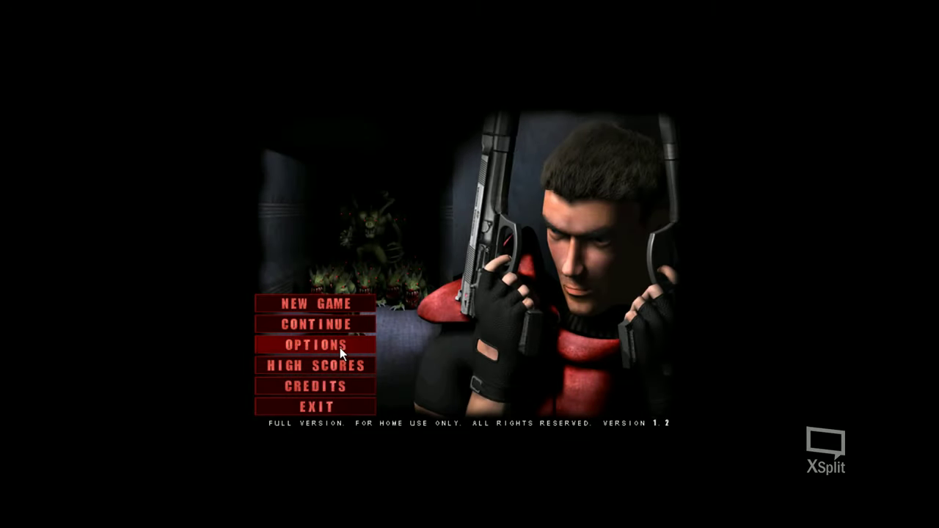
Reopen the saved Mission 03 briefing, return to the main menu and begin a new game.
left_click(330, 321)
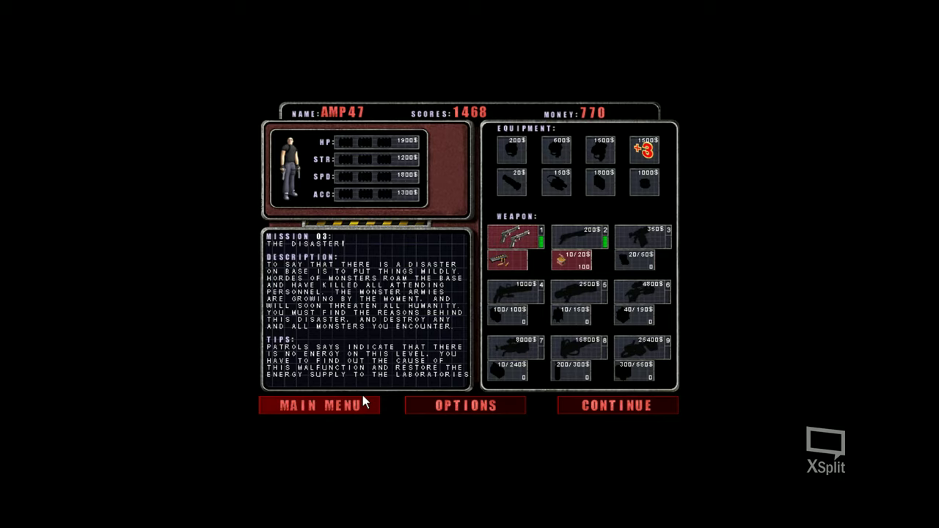
left_click(362, 396)
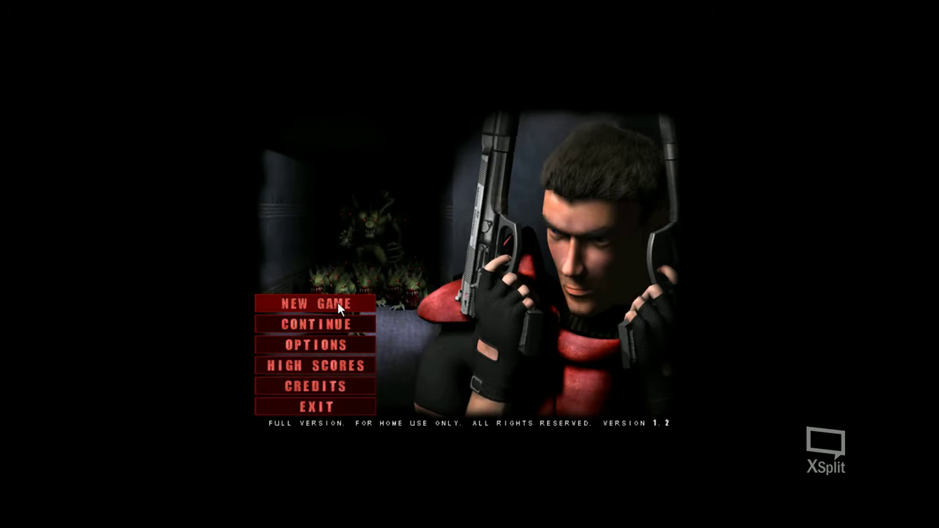
left_click(338, 303)
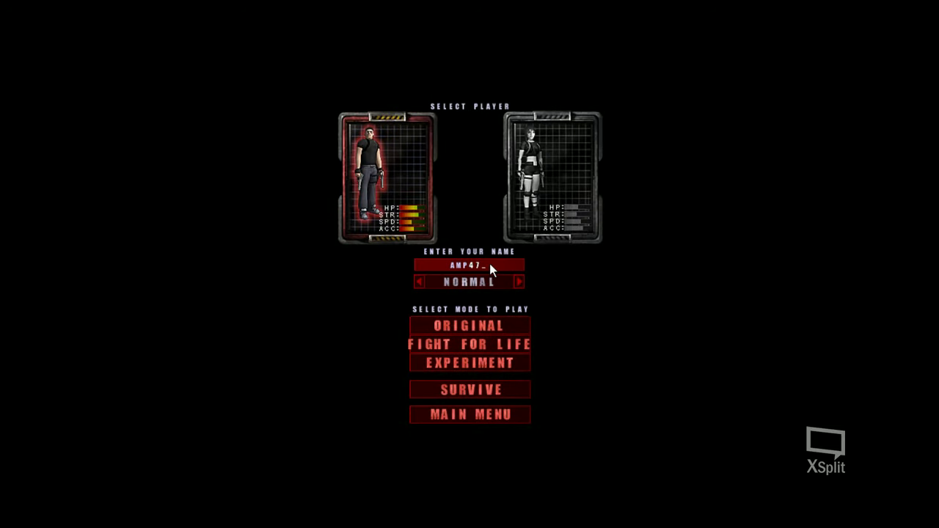
Shorten the player name by two characters and start an Original-mode game at Mission 01.
key("BackSpace")
key("BackSpace")
left_click(459, 328)
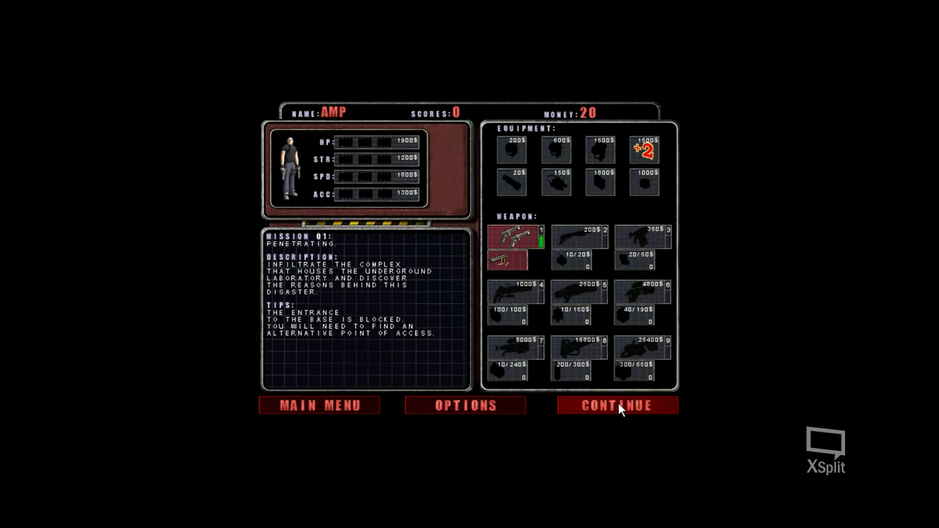
left_click(620, 407)
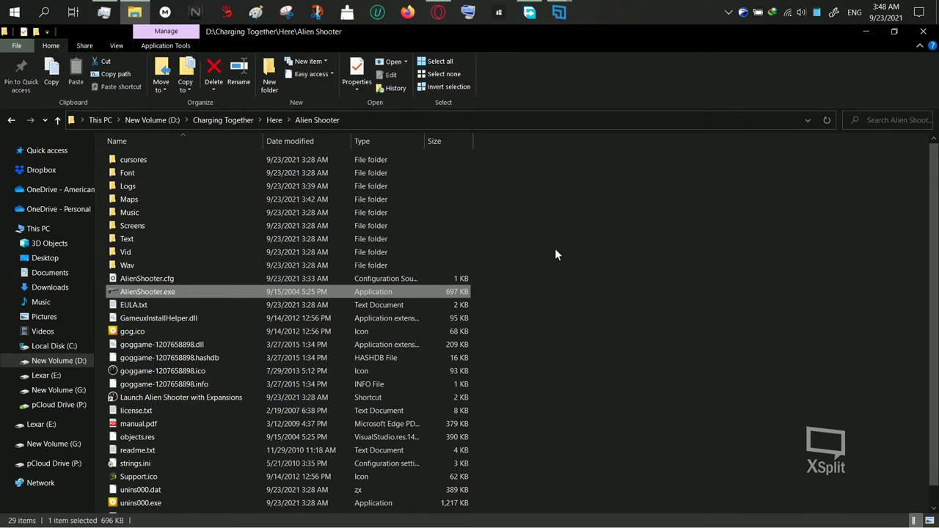
Relaunch AlienShooter.exe and confirm the launcher at the lower resolution.
double_click(244, 291)
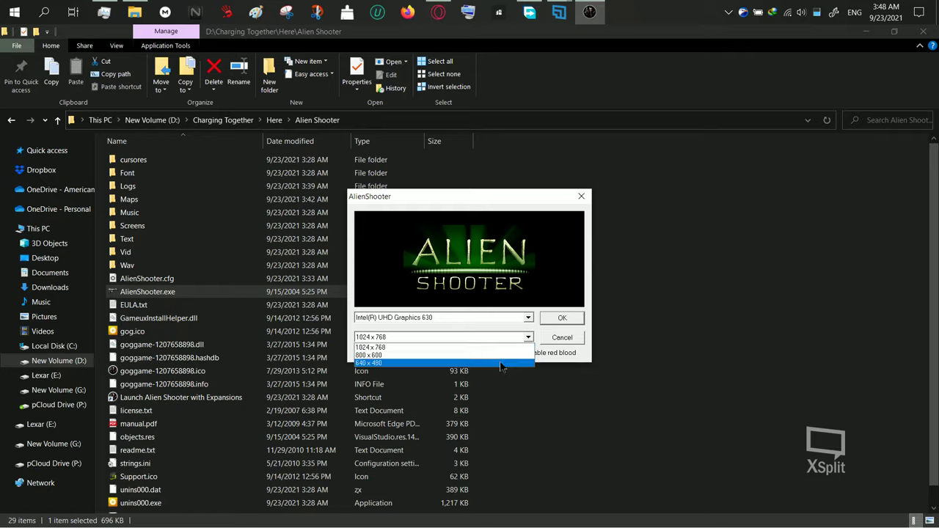
left_click(562, 319)
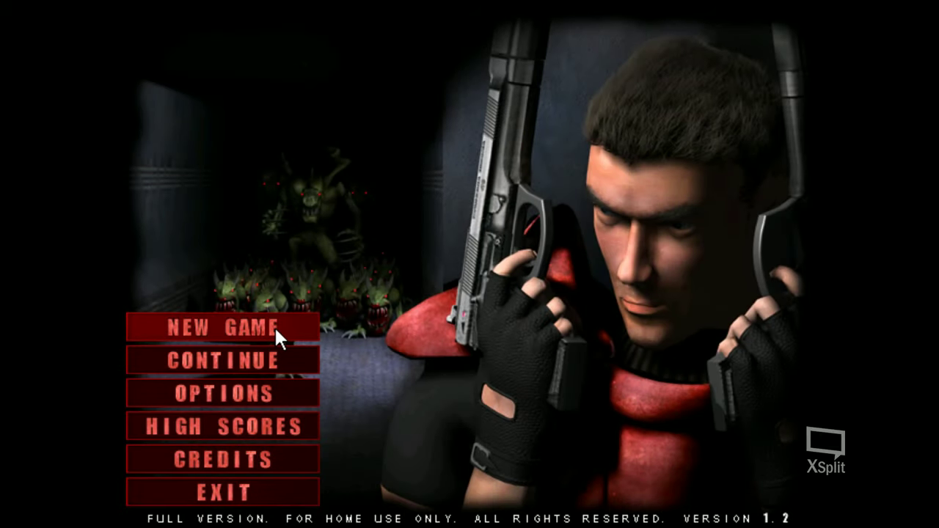
Start a new Original-mode game and leave the shop for the first mission.
left_click(267, 328)
left_click(526, 367)
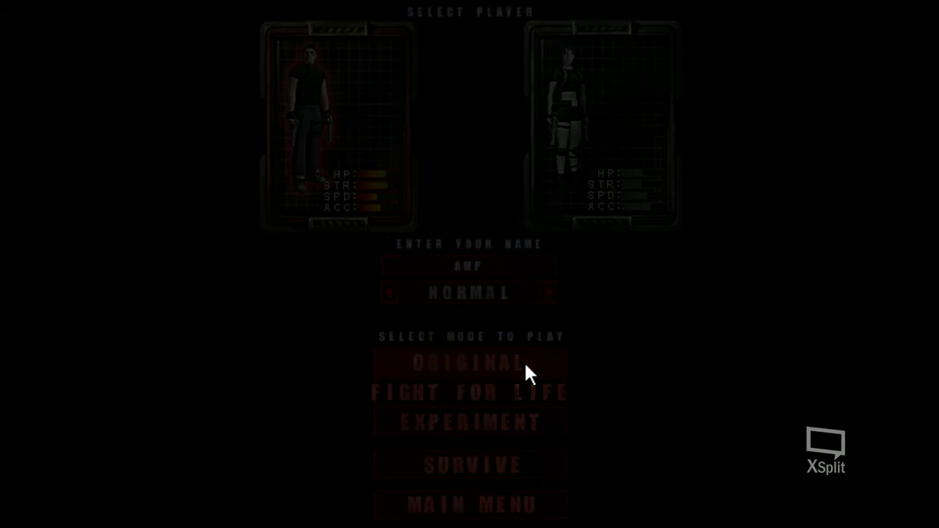
left_click(758, 492)
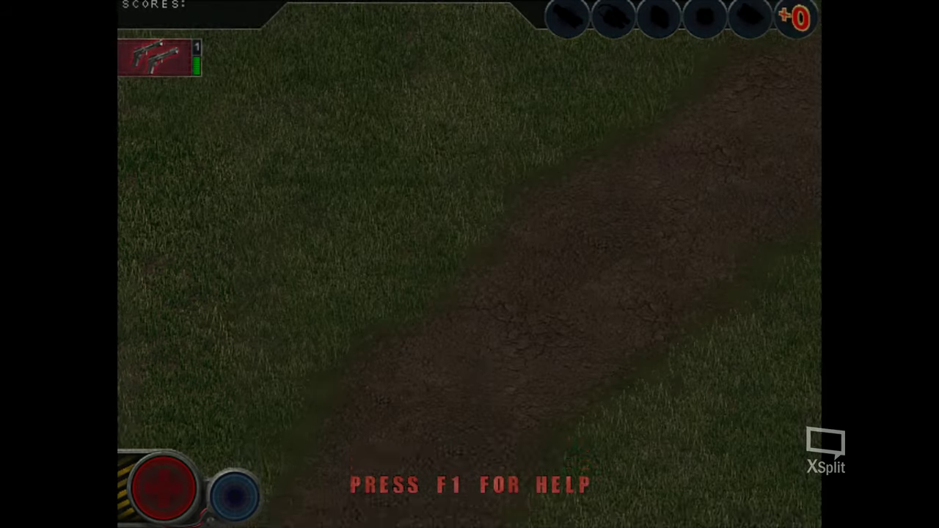
Walk the soldier north to the barbed-wire fence and along it to the red containers.
key("w")
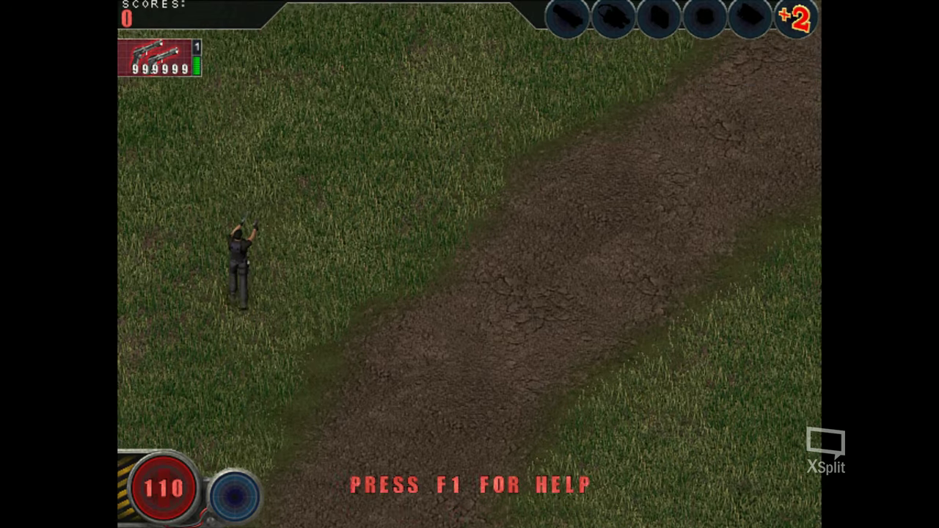
key("w")
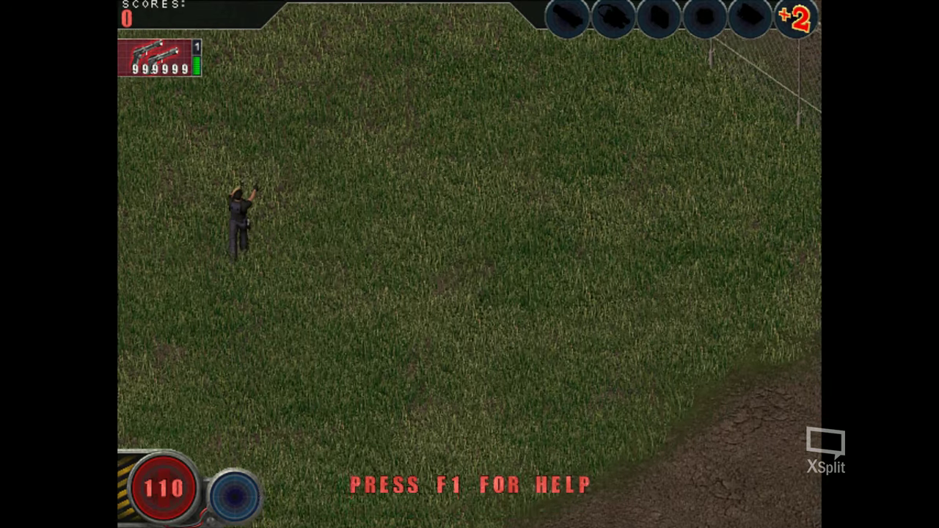
key("w")
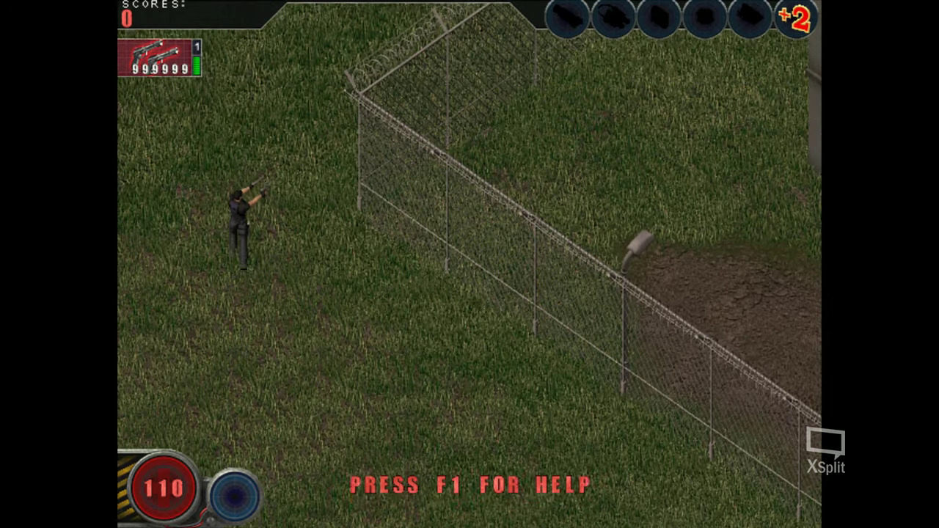
key("w")
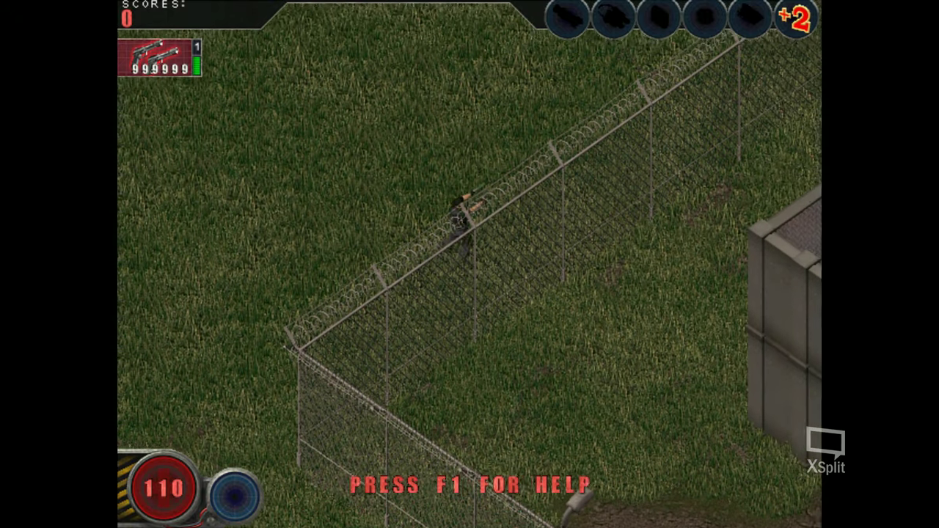
key("w")
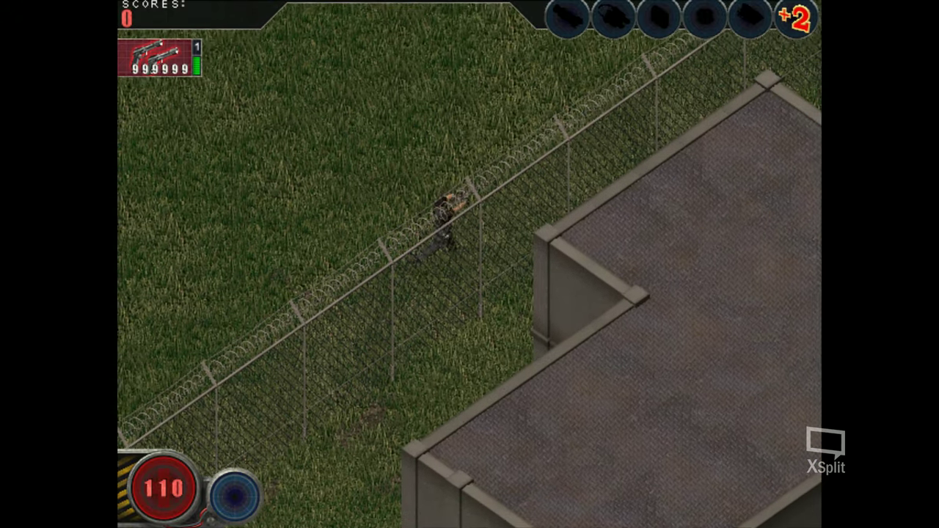
key("w")
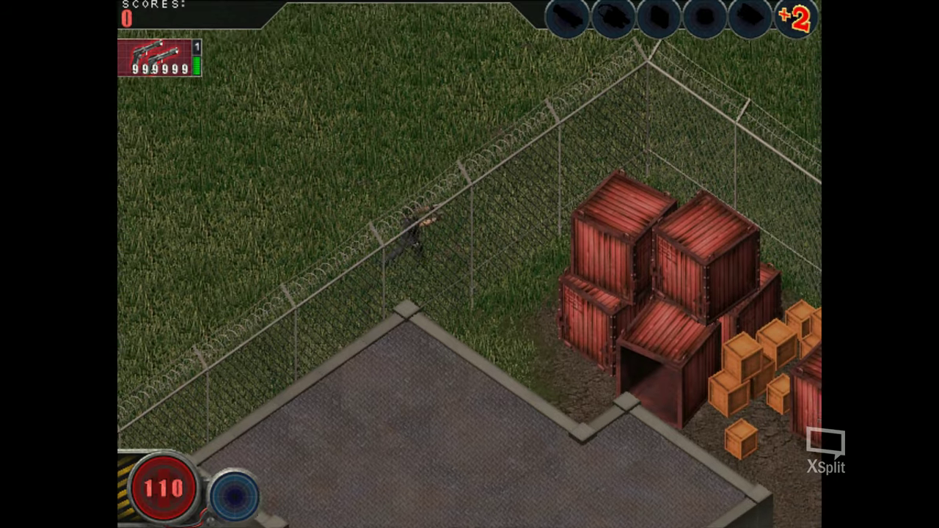
Follow the other fence line past the forklift and lamp post, then quit with Alt+F4.
key("d")
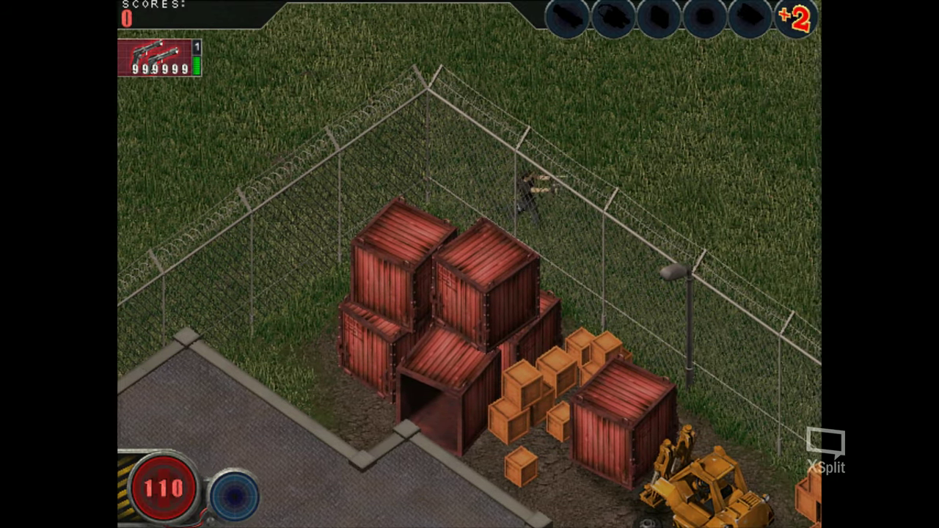
key("d")
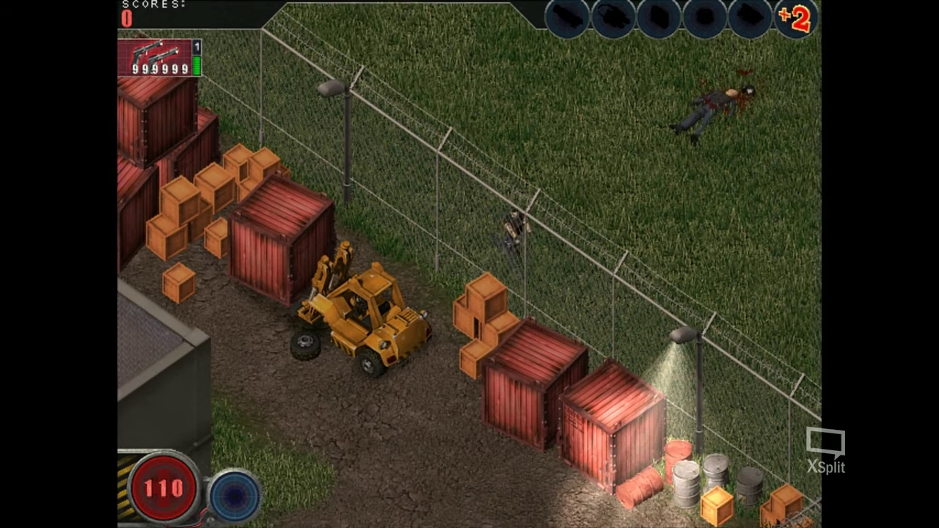
key("d")
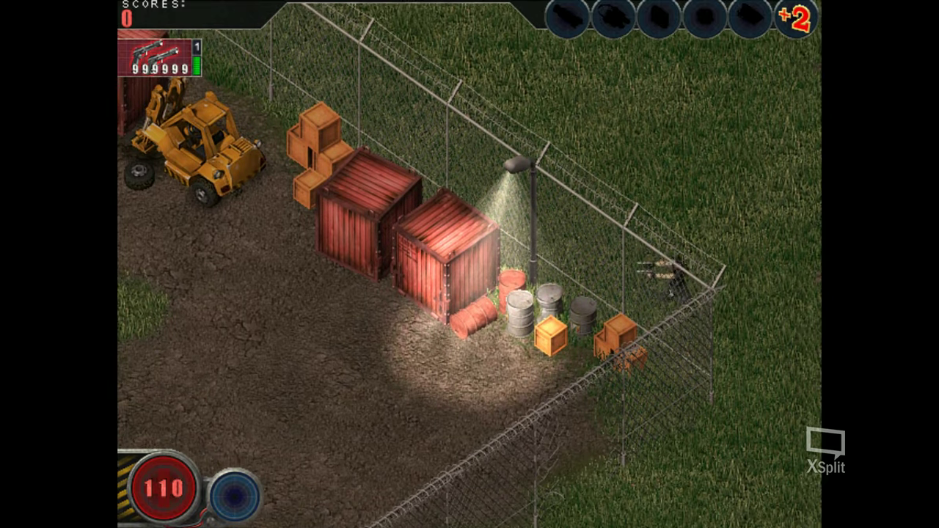
key("a")
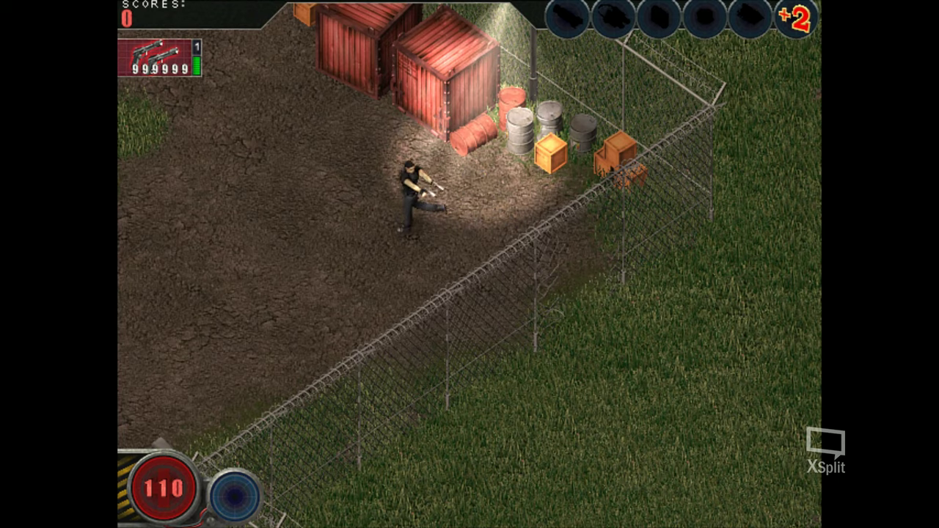
key("a")
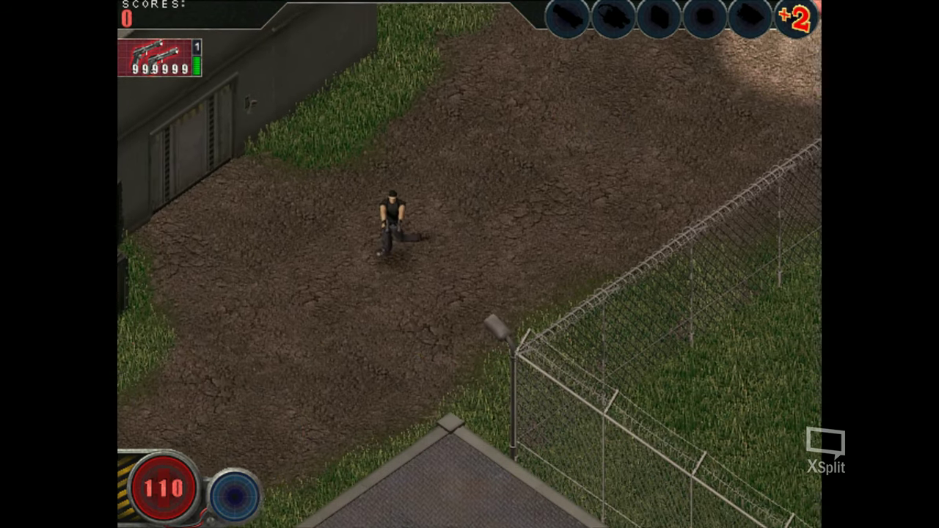
key("alt+F4")
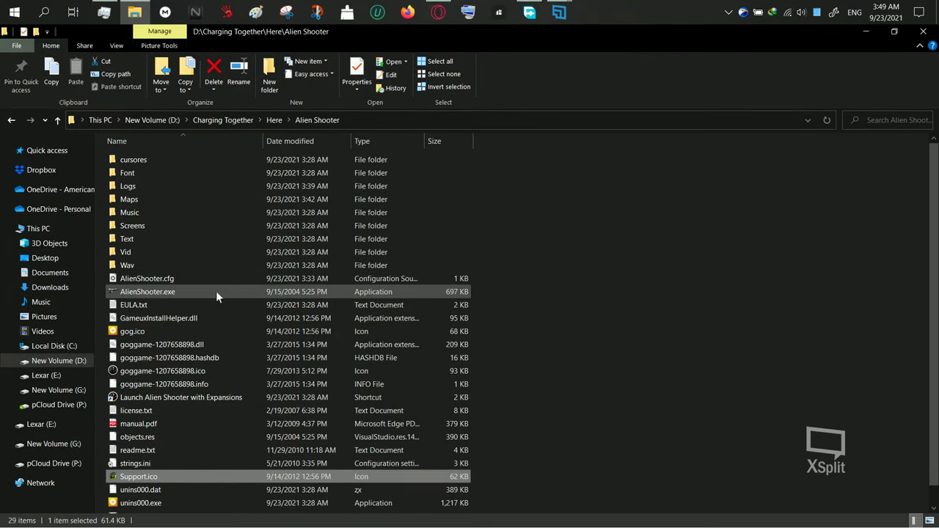
Re-enable Run in 640 x 480 in AlienShooter.exe's Compatibility properties and apply it.
right_click(212, 290)
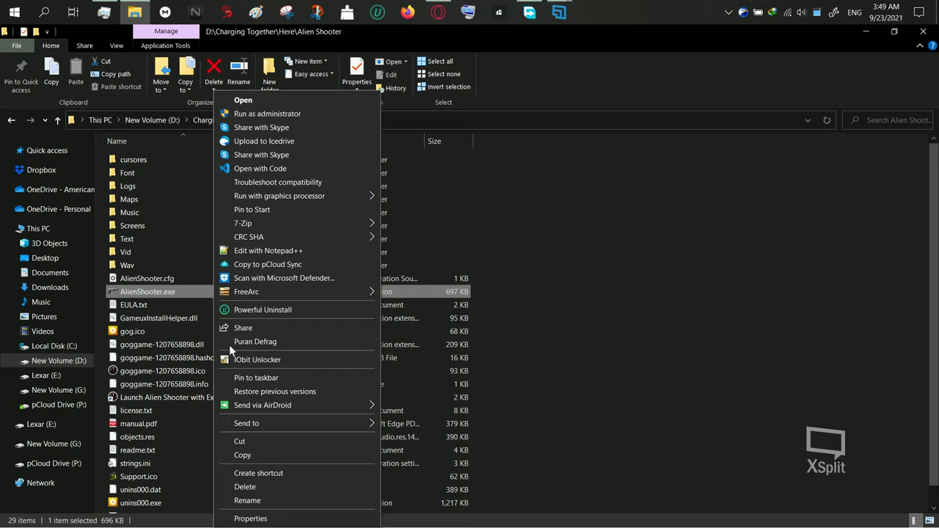
left_click(262, 519)
left_click(278, 235)
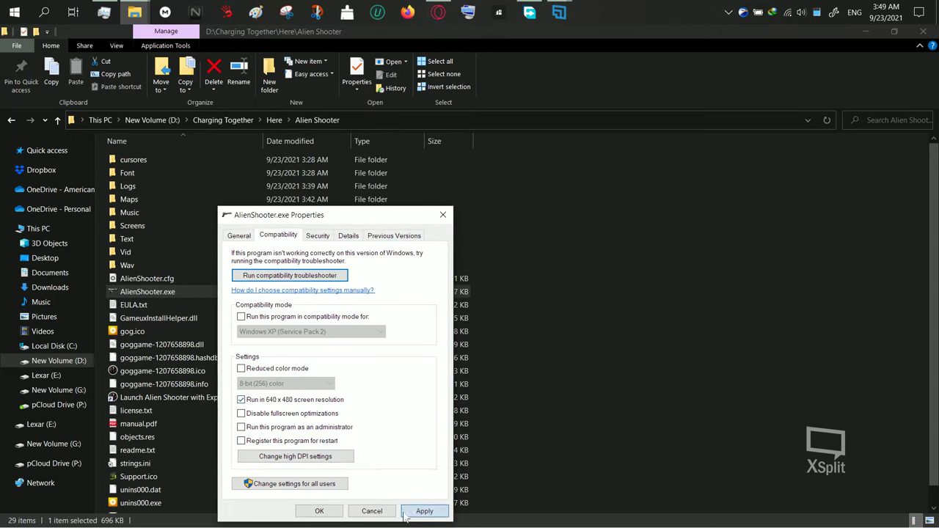
left_click(332, 518)
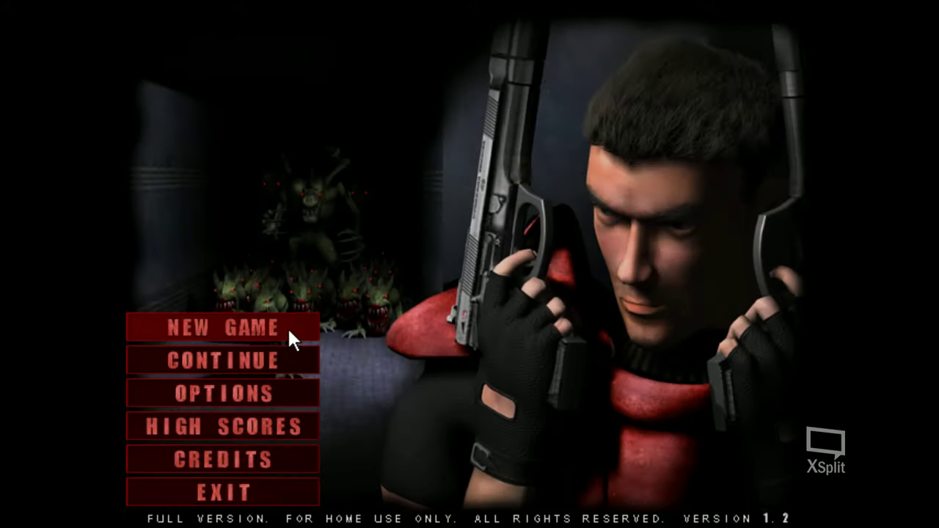
Start a new game and walk the soldier north to the barbed-wire fence corner.
left_click(261, 328)
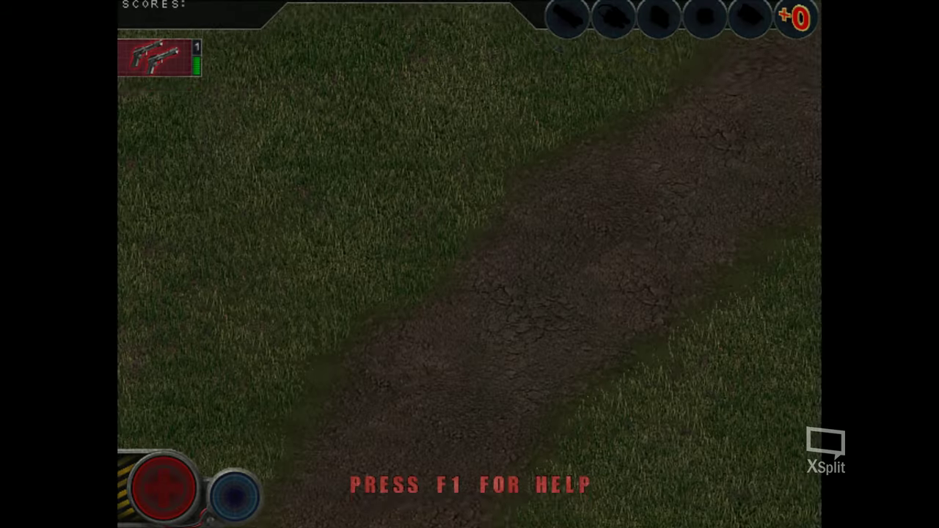
key("w")
key("w")
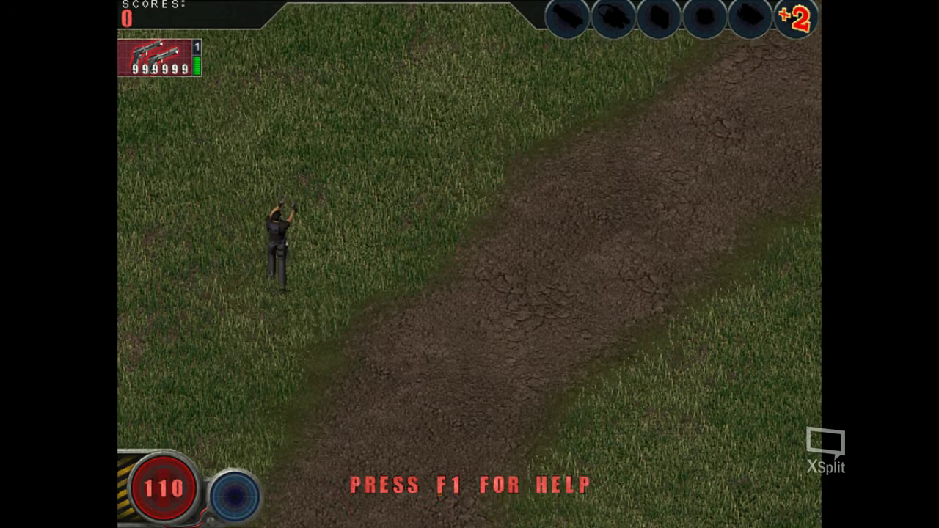
key("w")
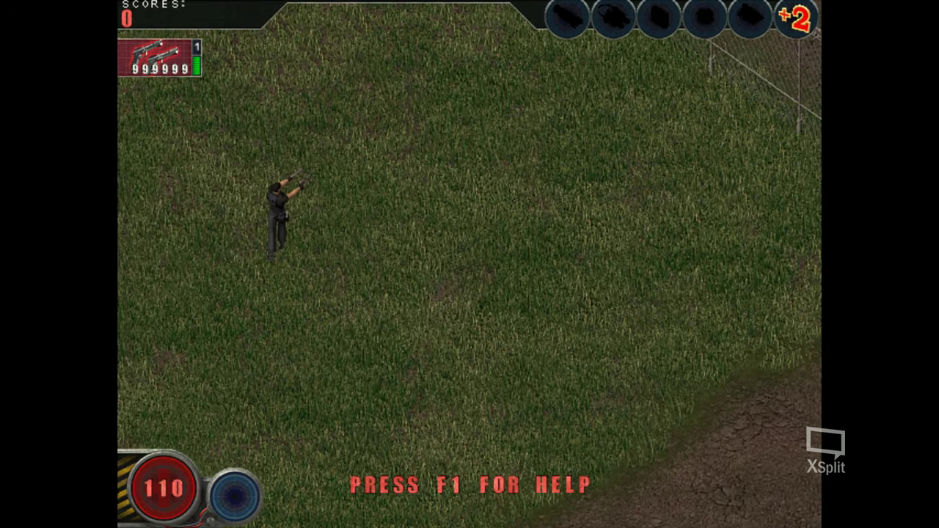
key("w")
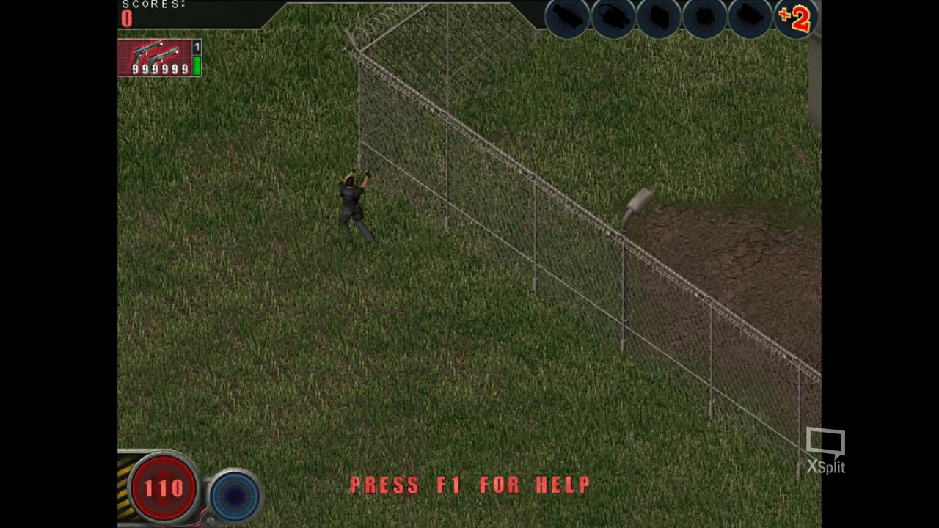
Follow the fence past the building to the red containers, then quit with Alt+F4.
key("w")
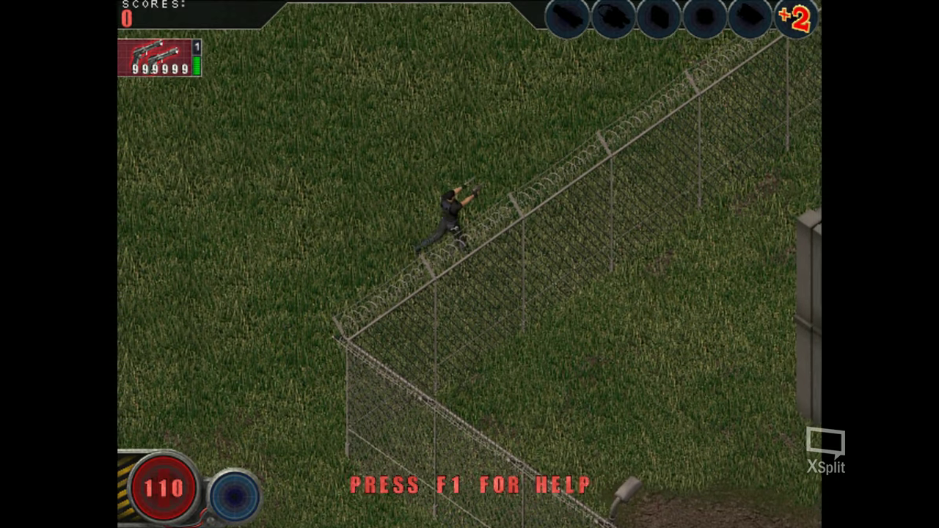
key("w")
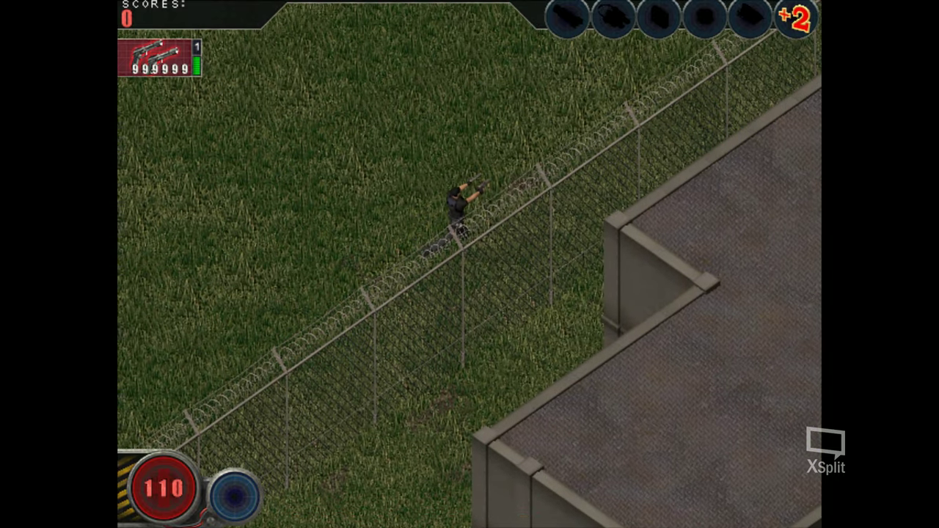
key("w")
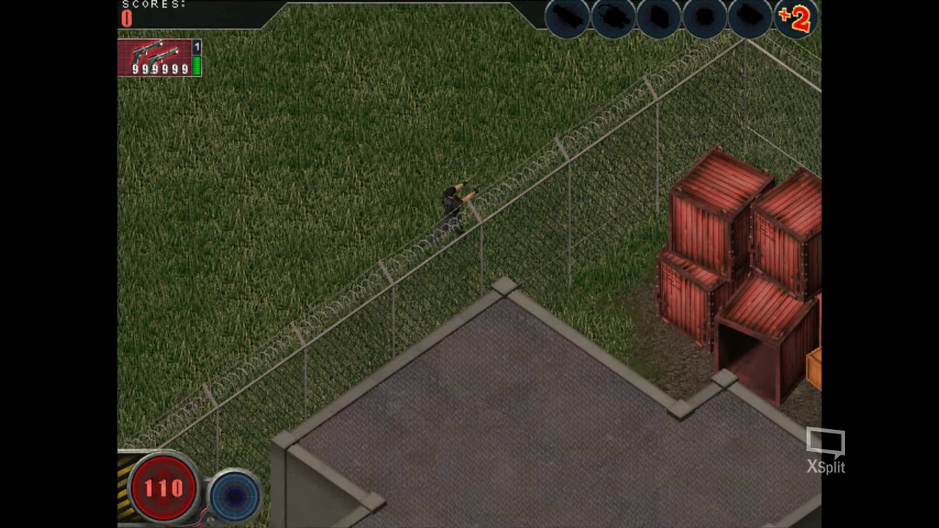
key("d")
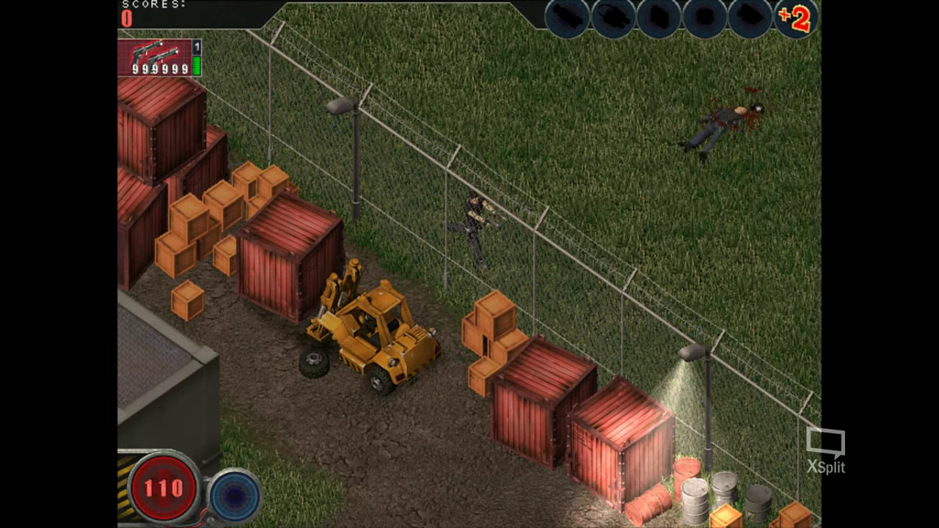
key("alt+F4")
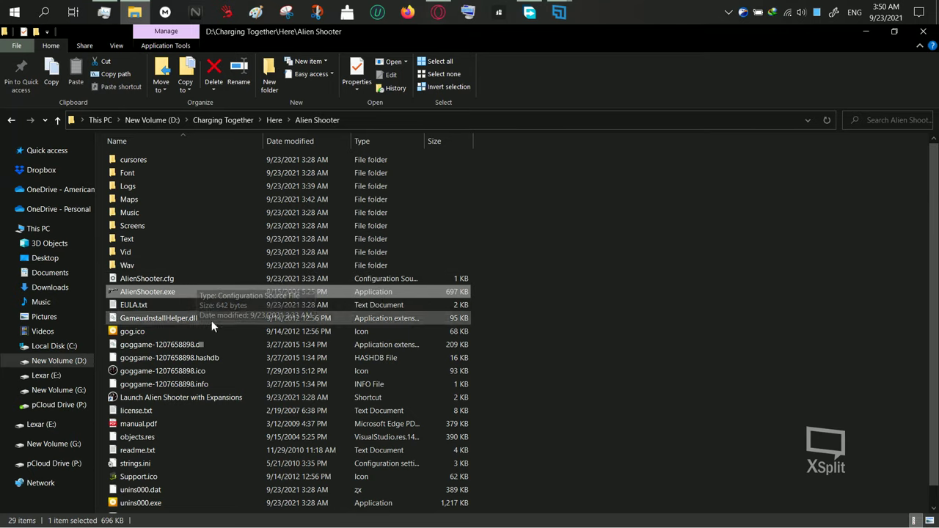
right_click(169, 281)
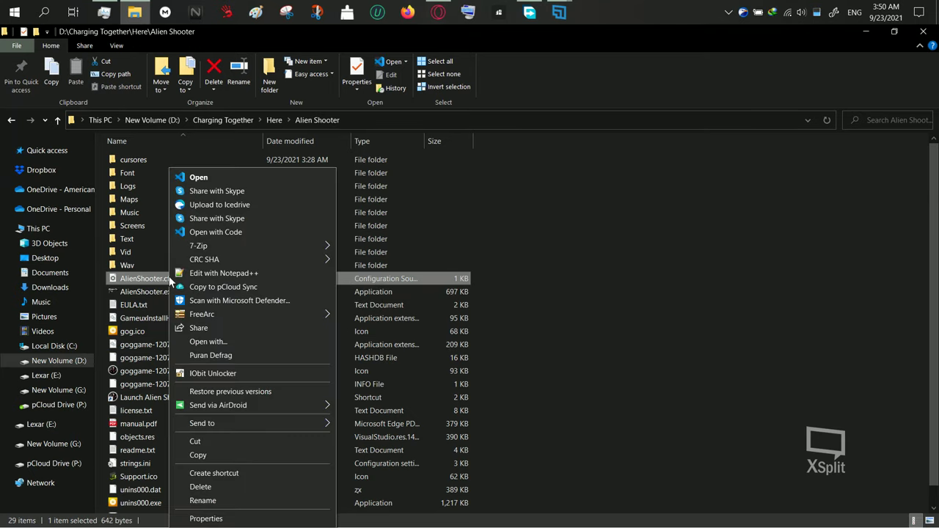
left_click(221, 272)
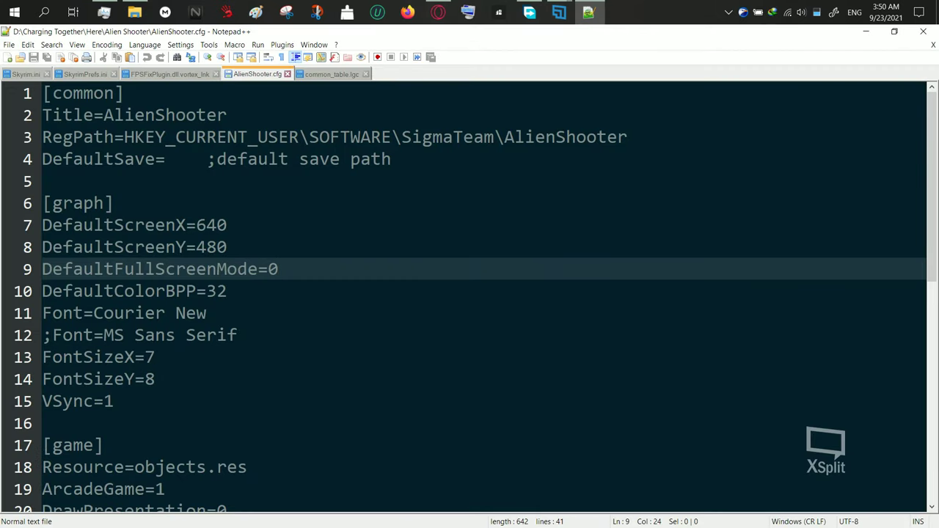
left_click(923, 31)
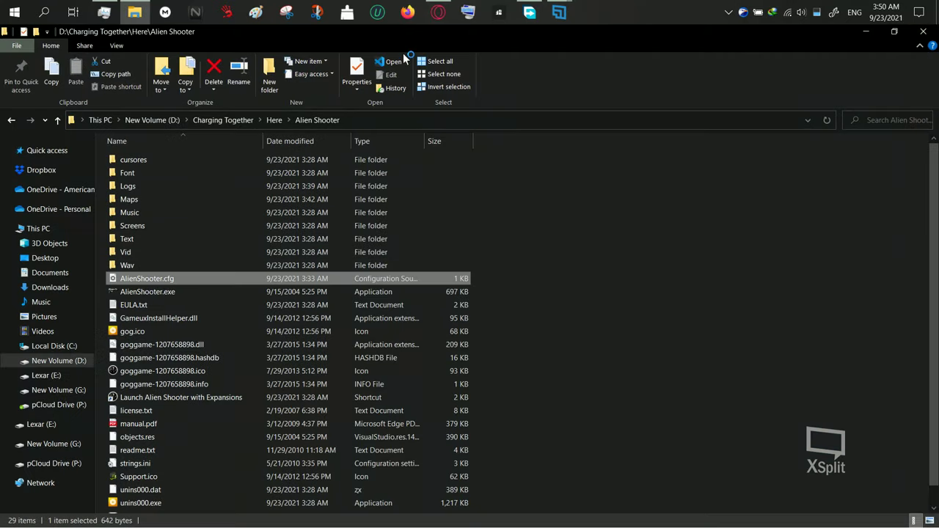
left_click(44, 12)
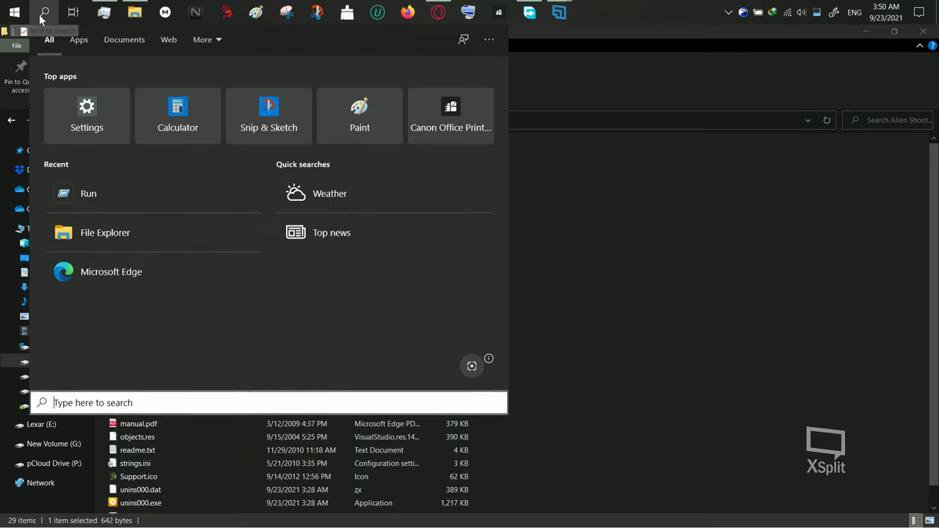
left_click(578, 254)
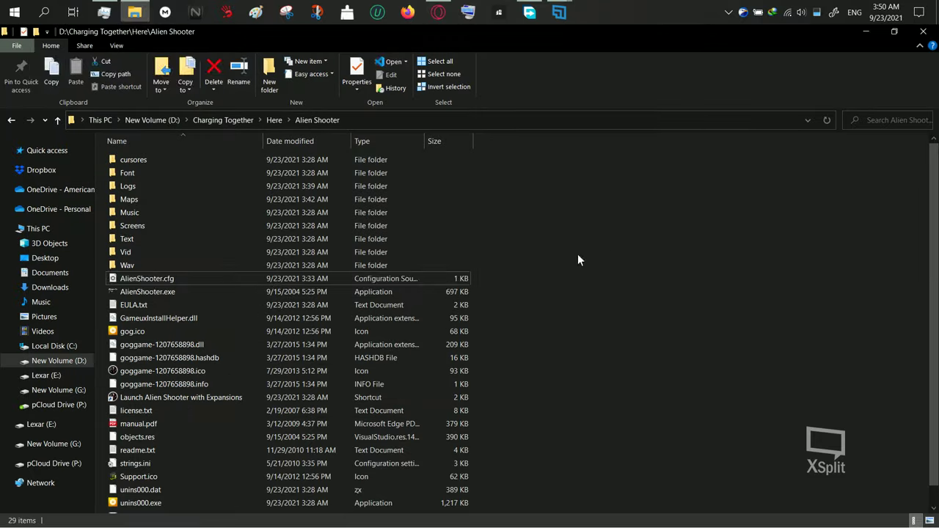
Launch AlienShooter.exe at 1024 x 768 resolution and start an Original-mode game.
left_click(165, 292)
double_click(165, 292)
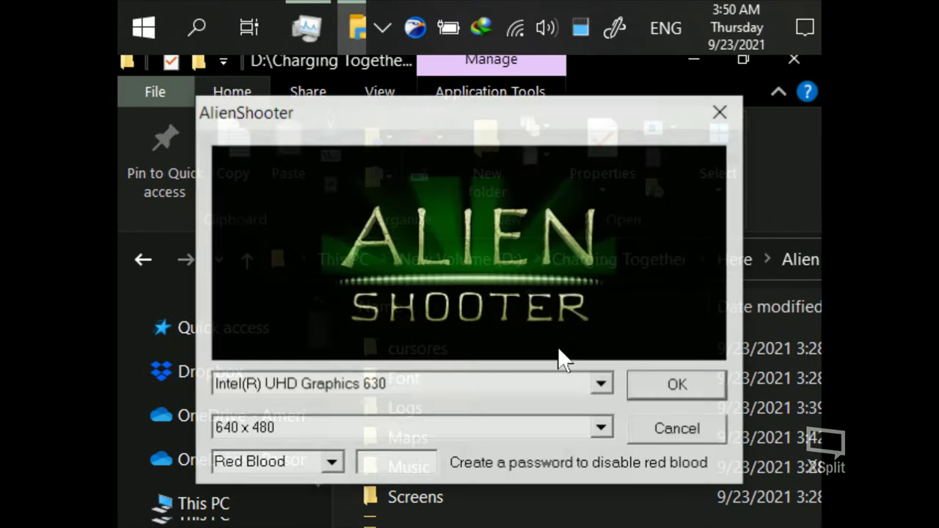
left_click(601, 428)
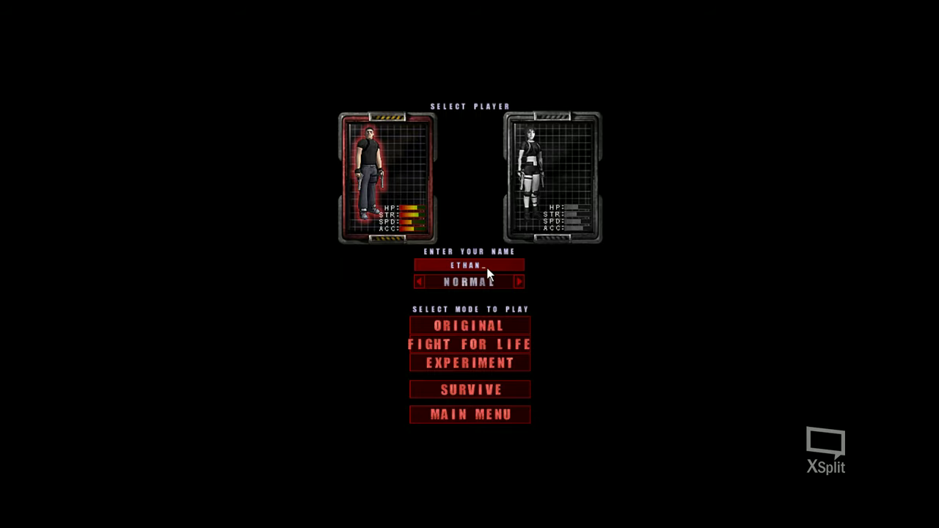
left_click(494, 323)
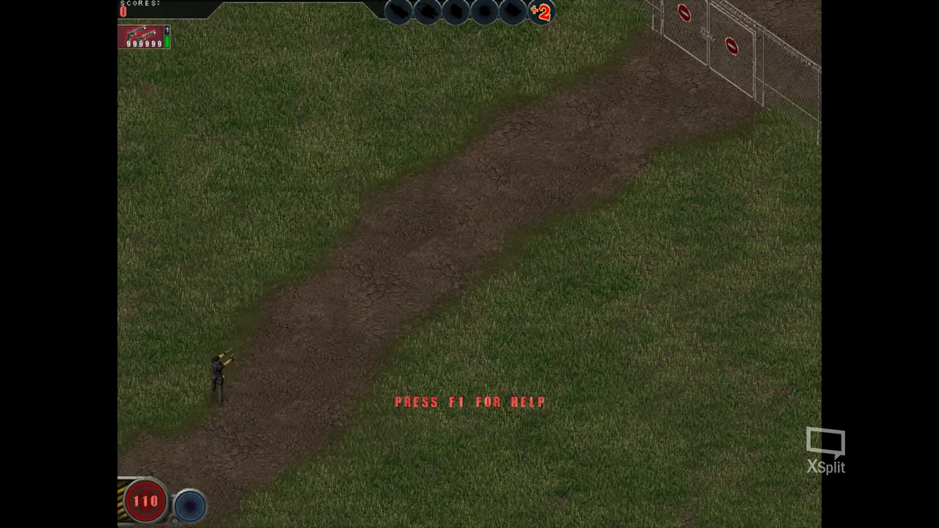
Walk the soldier up the dirt road and along the fence toward the red containers.
key("w")
key("d")
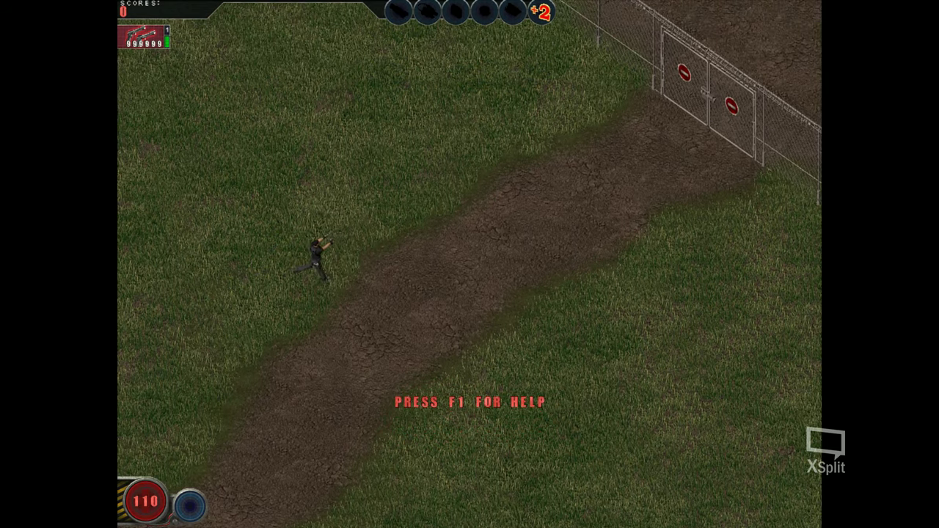
key("w")
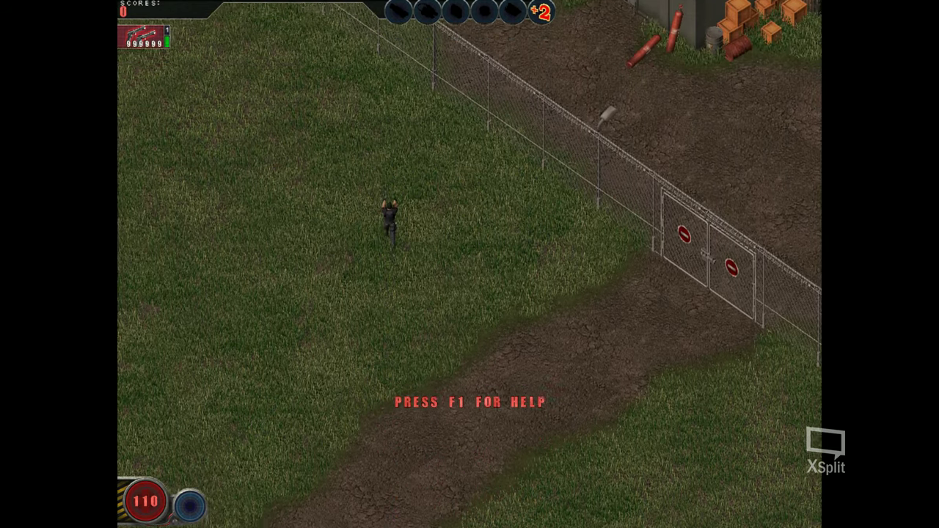
key("a")
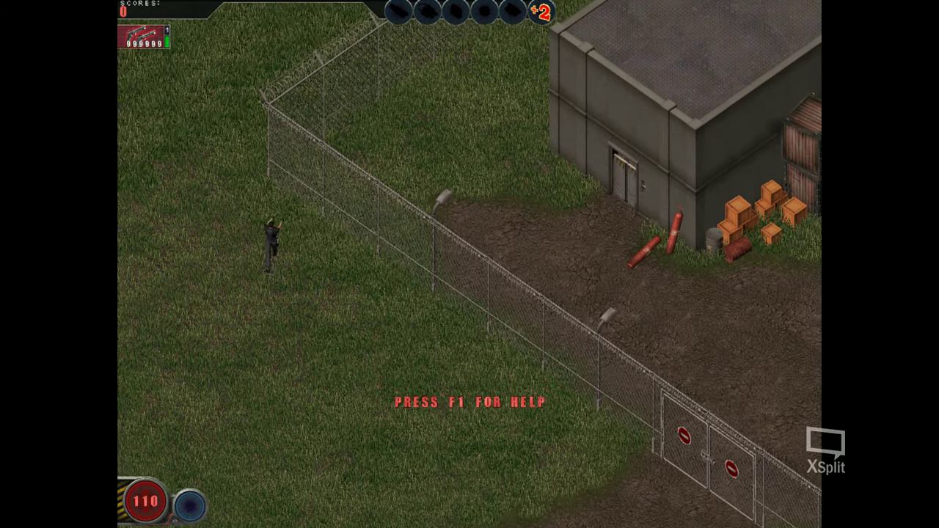
key("w")
key("d")
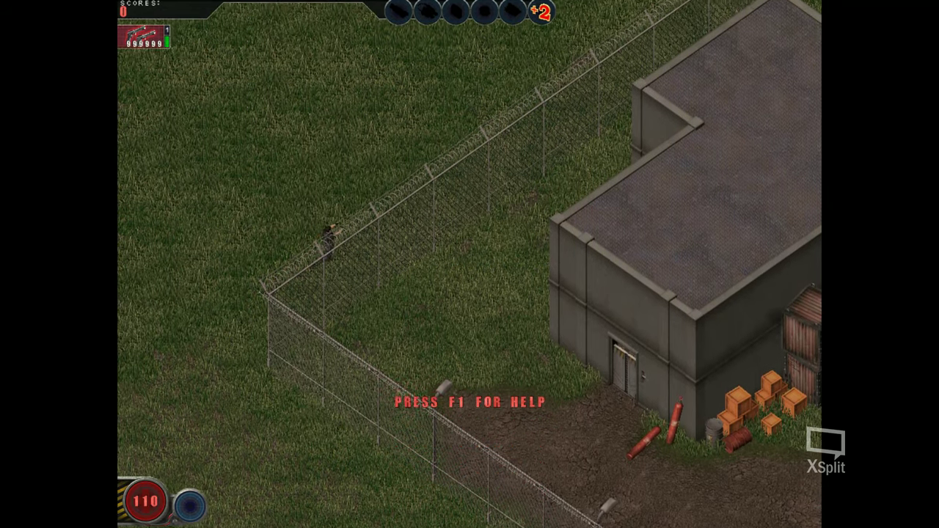
key("w")
key("d")
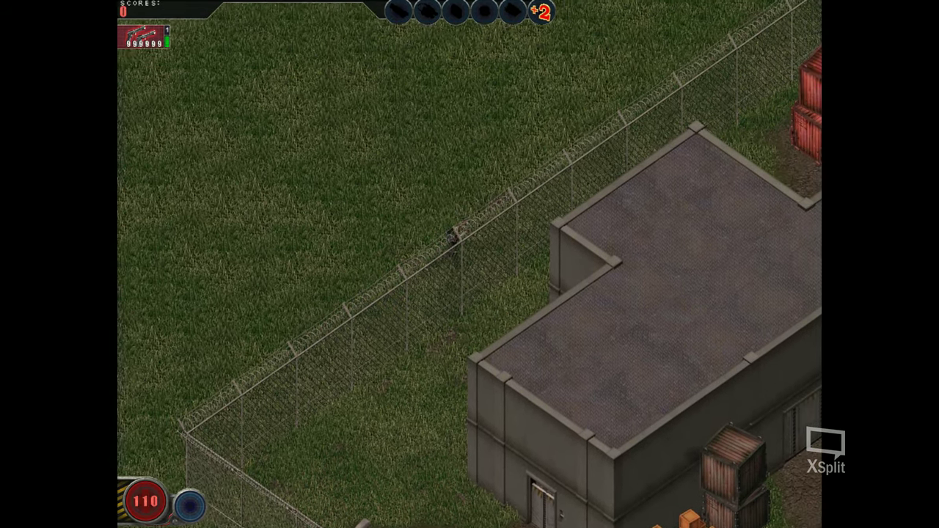
key("w")
key("d")
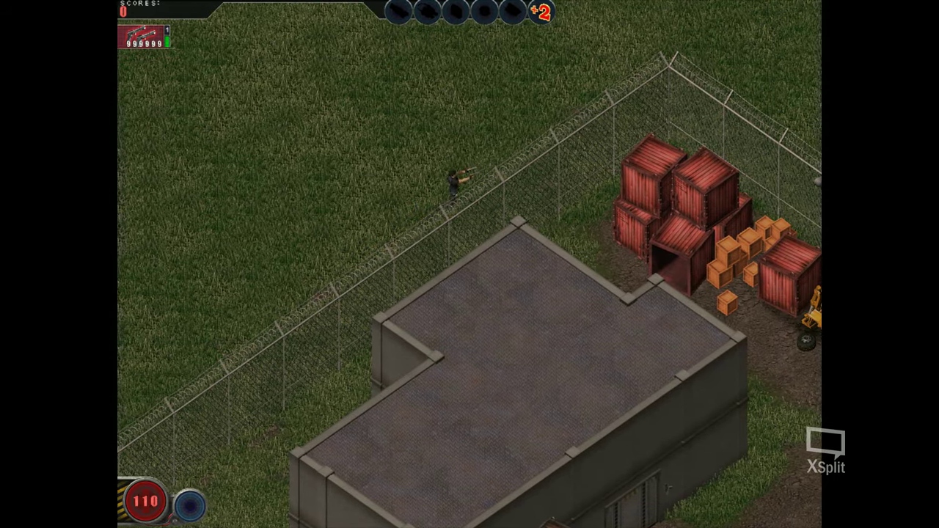
key("w")
key("d")
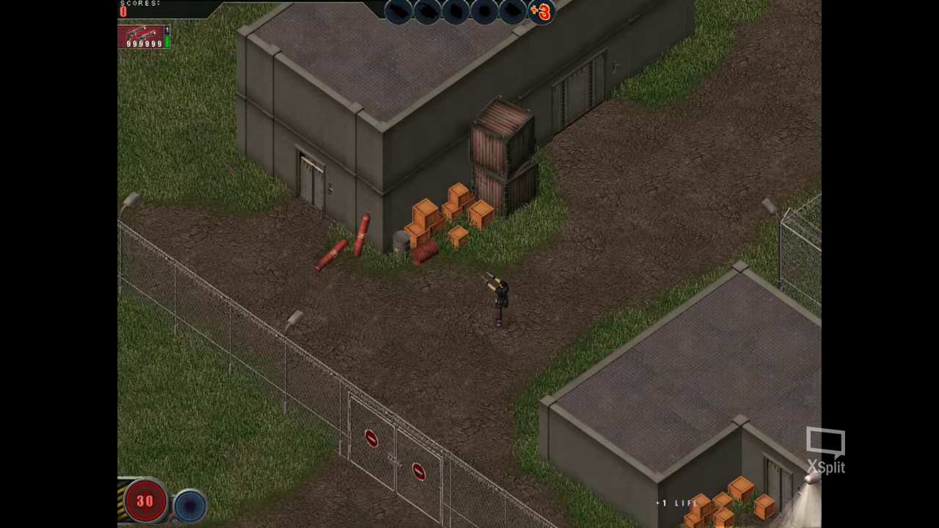
Shoot the crate stack, collect the money, and reach the lit building doorway to finish the level.
left_click(440, 220)
key("s")
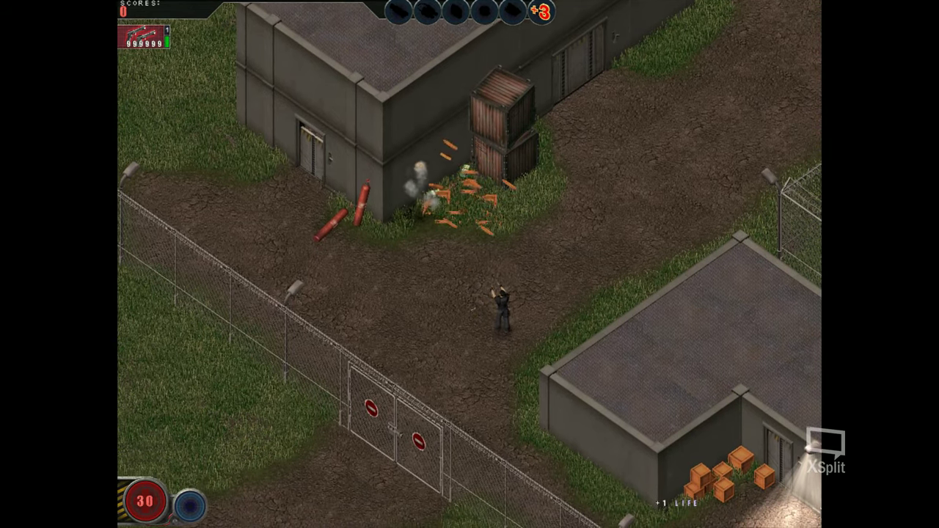
key("w")
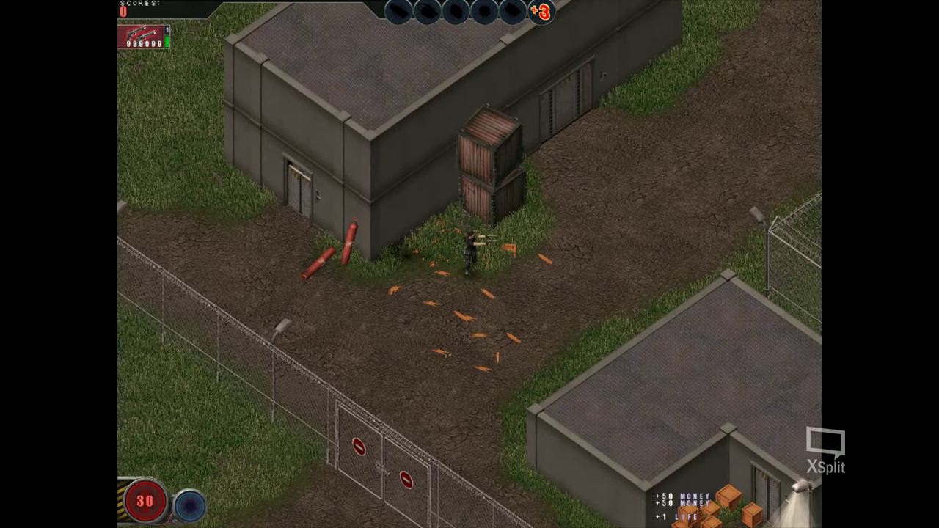
key("s")
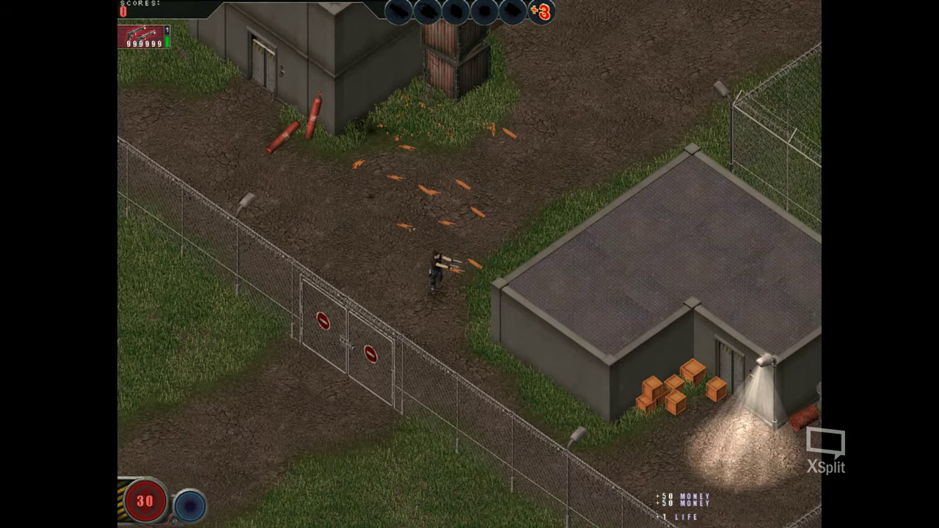
key("d")
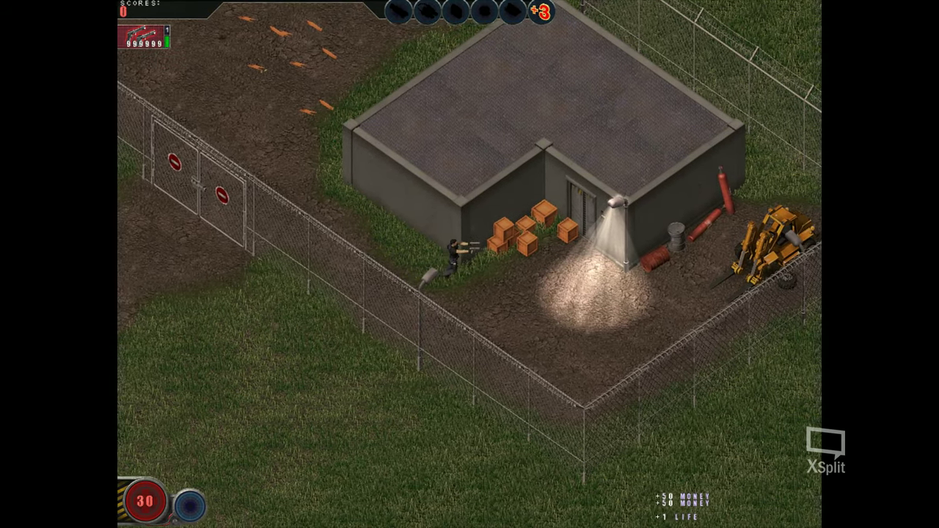
key("d")
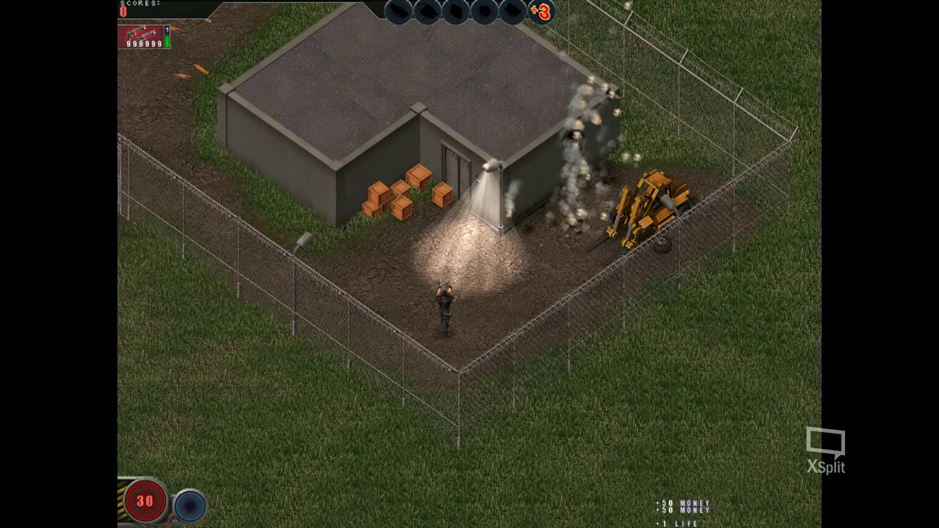
key("w")
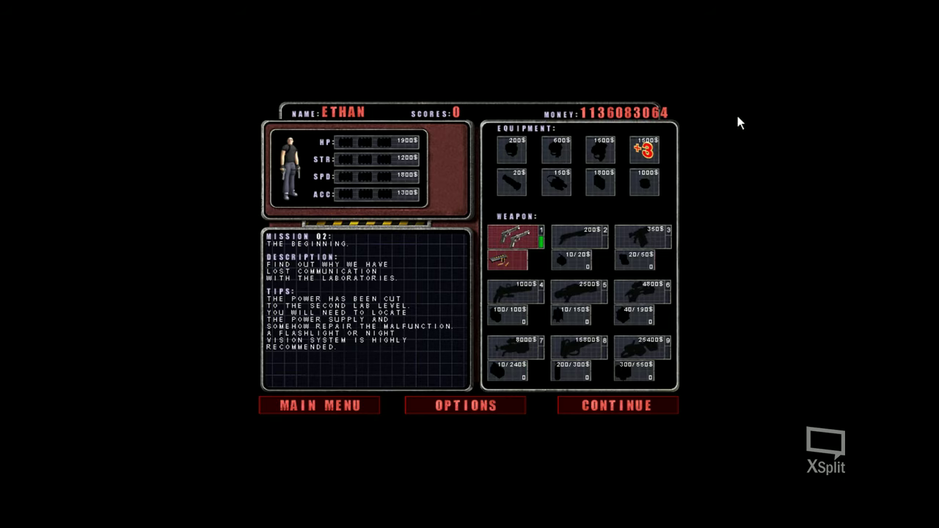
Fill the HP, STR, SPD and ACC stats with three implants each.
left_click(398, 143)
left_click(403, 159)
left_click(400, 142)
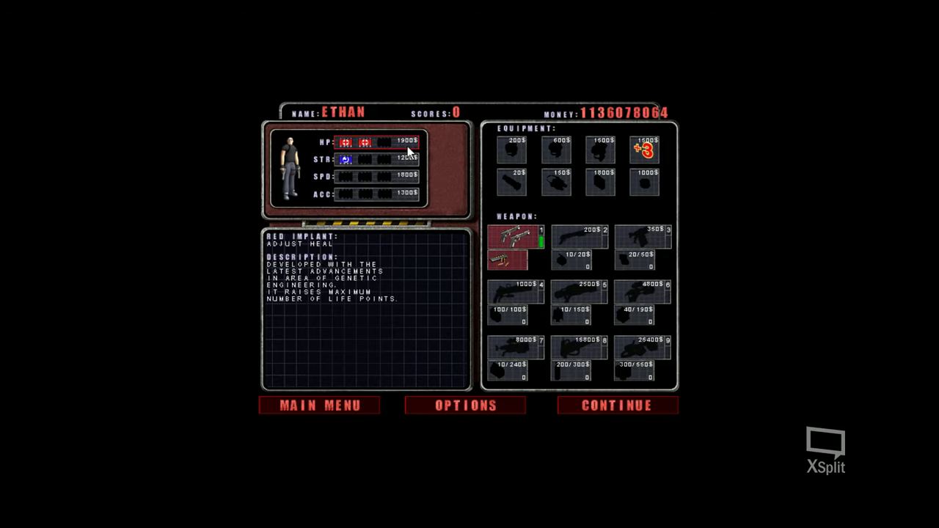
double_click(409, 159)
triple_click(409, 176)
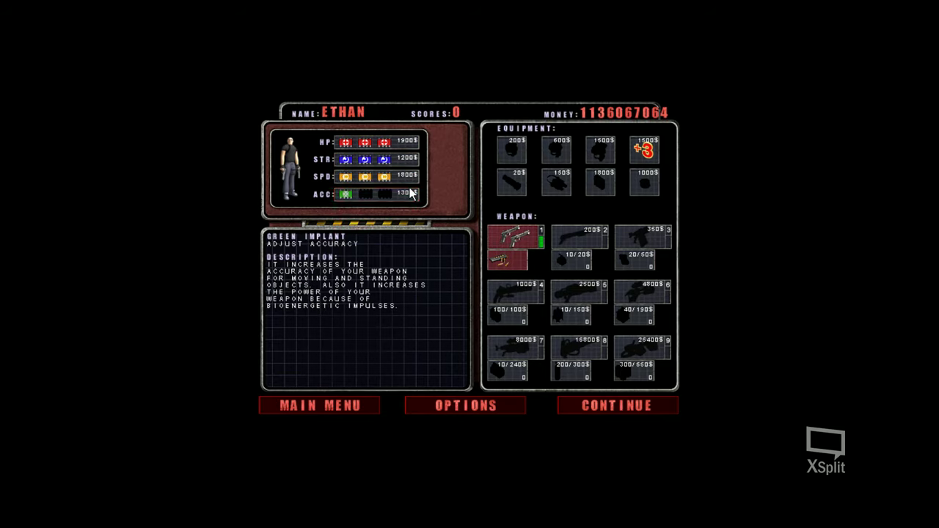
triple_click(410, 193)
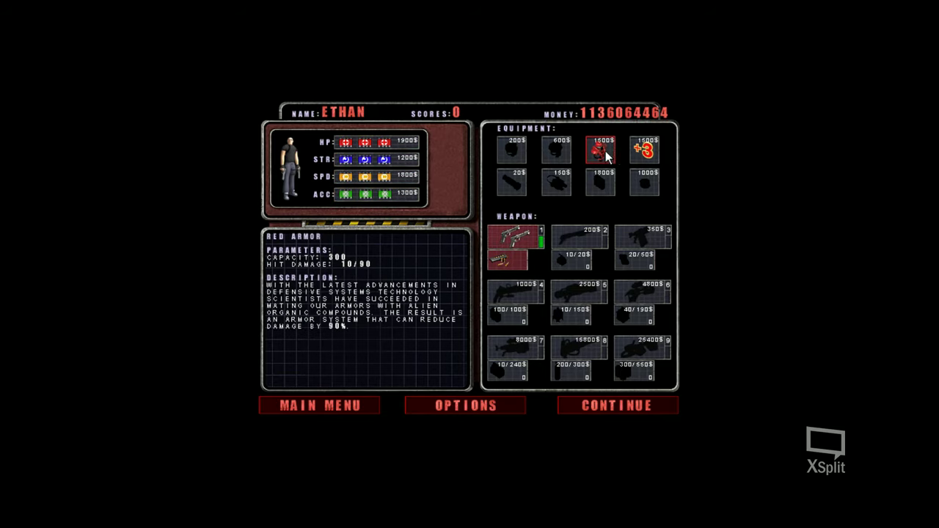
Buy the Flashlight, Night Vision, 1000$ and 1800$ equipment items.
left_click(644, 182)
left_click(600, 182)
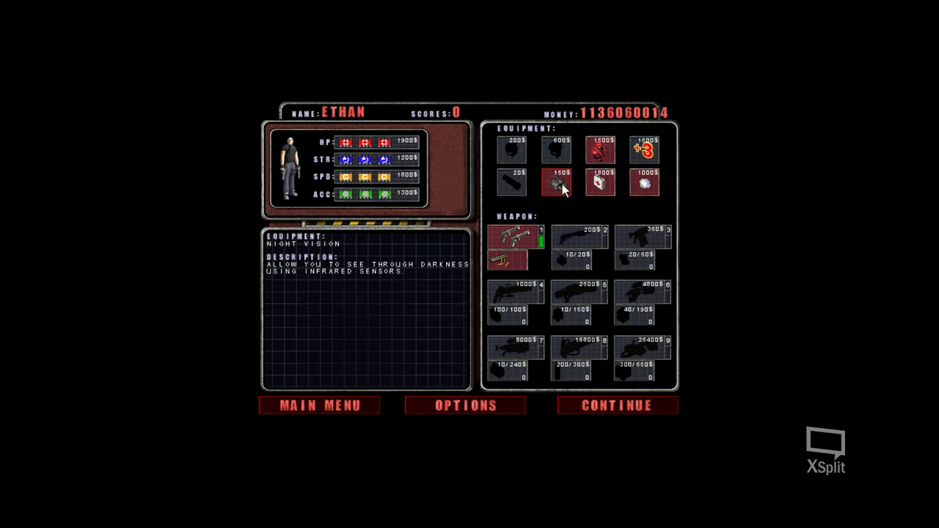
left_click(556, 182)
left_click(512, 182)
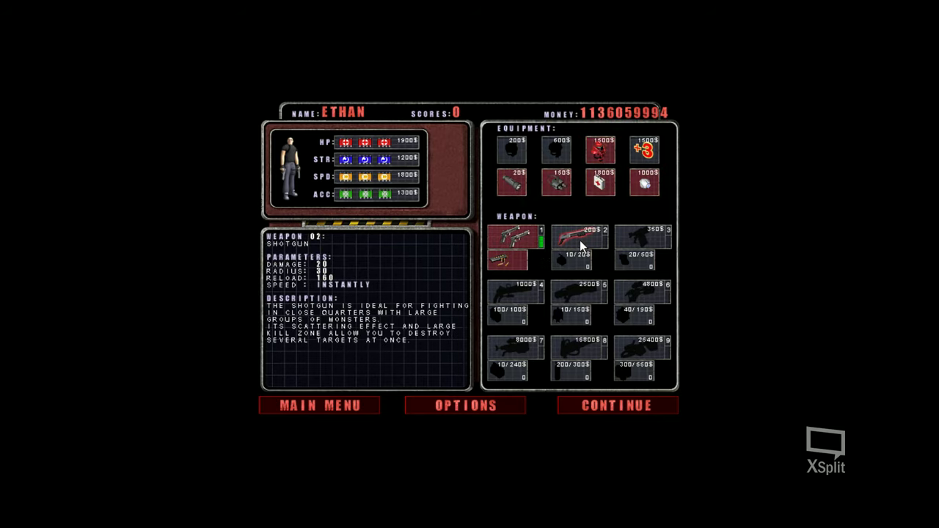
Buy weapons 3 through 9, including the Minigun and Plasma Rifle.
left_click(638, 238)
left_click(640, 292)
left_click(578, 292)
left_click(514, 292)
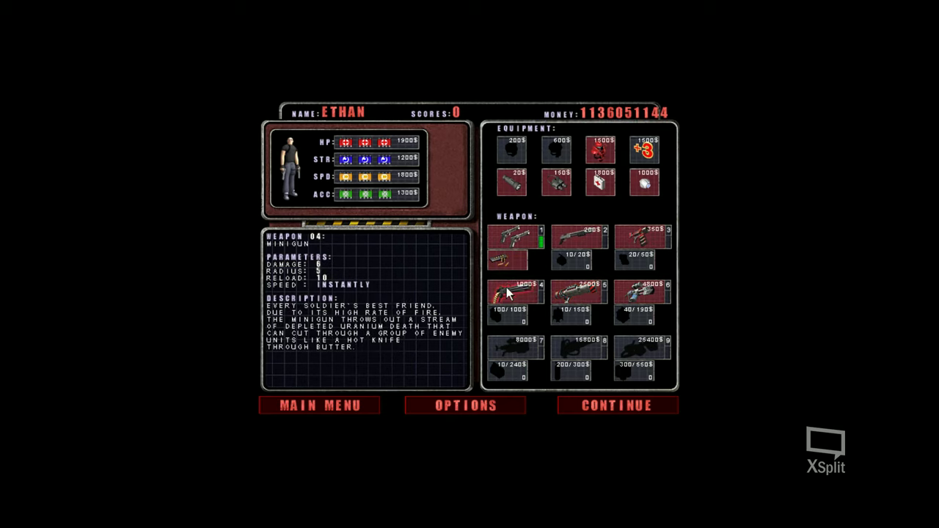
left_click(514, 346)
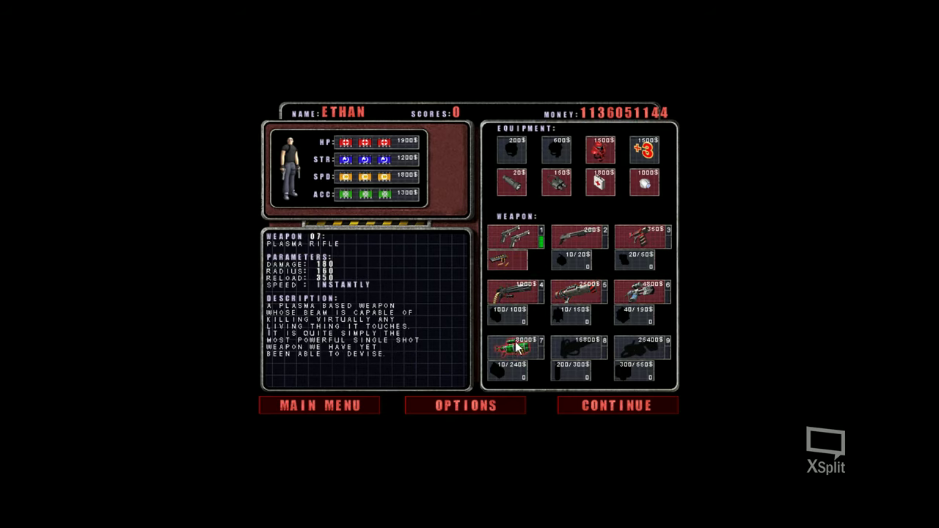
left_click(578, 346)
left_click(636, 348)
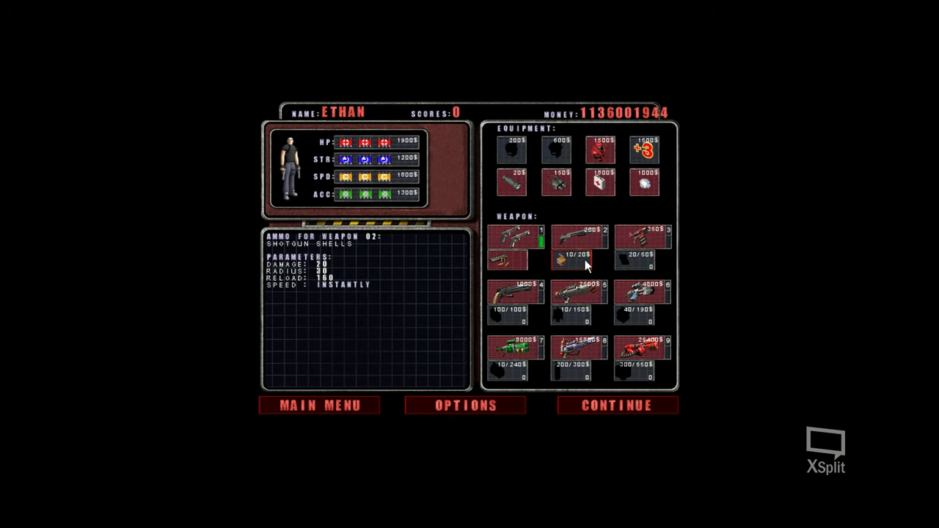
Buy ammo for weapons 2 through 9 and start Mission 02.
left_click(584, 259)
left_click(636, 266)
left_click(639, 315)
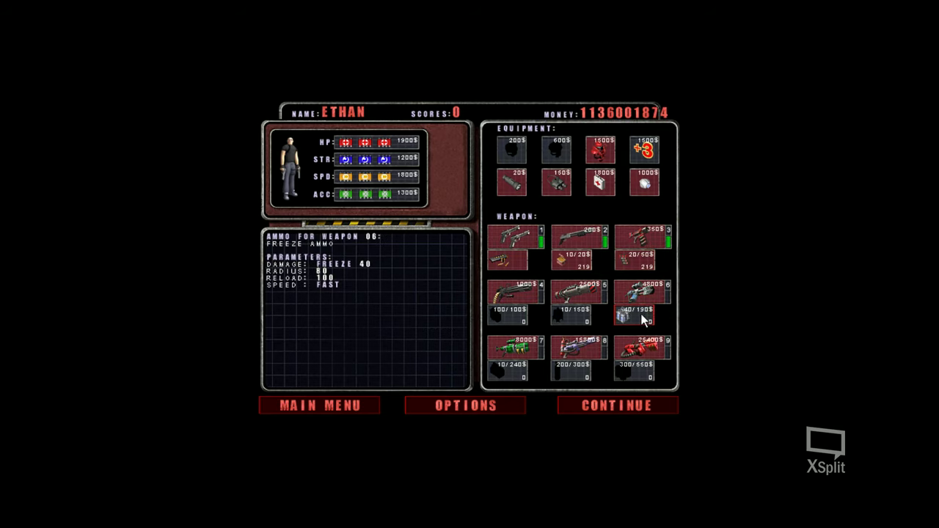
left_click(576, 316)
left_click(522, 318)
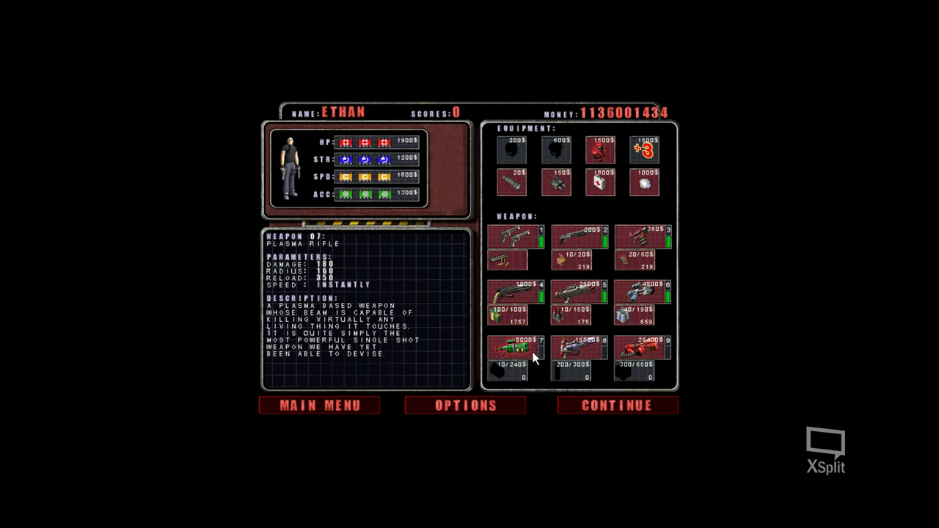
left_click(522, 367)
left_click(568, 370)
left_click(635, 370)
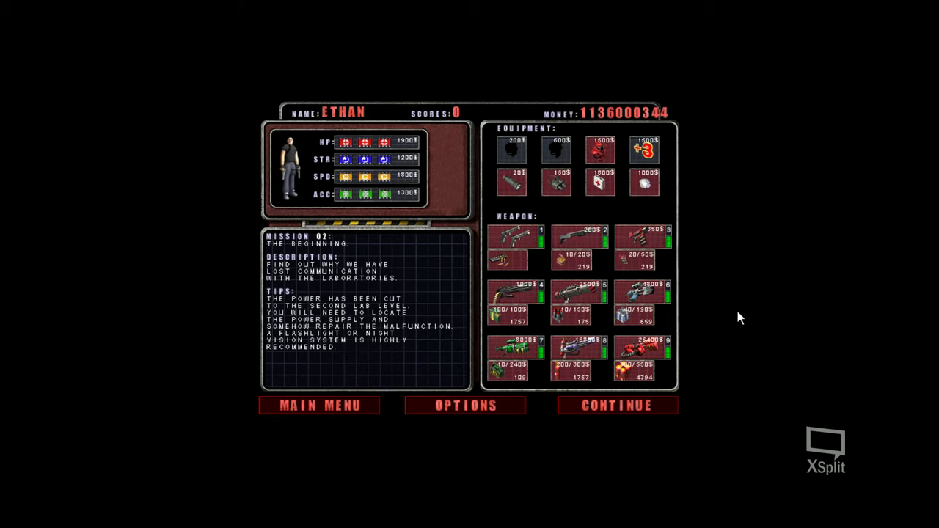
left_click(611, 407)
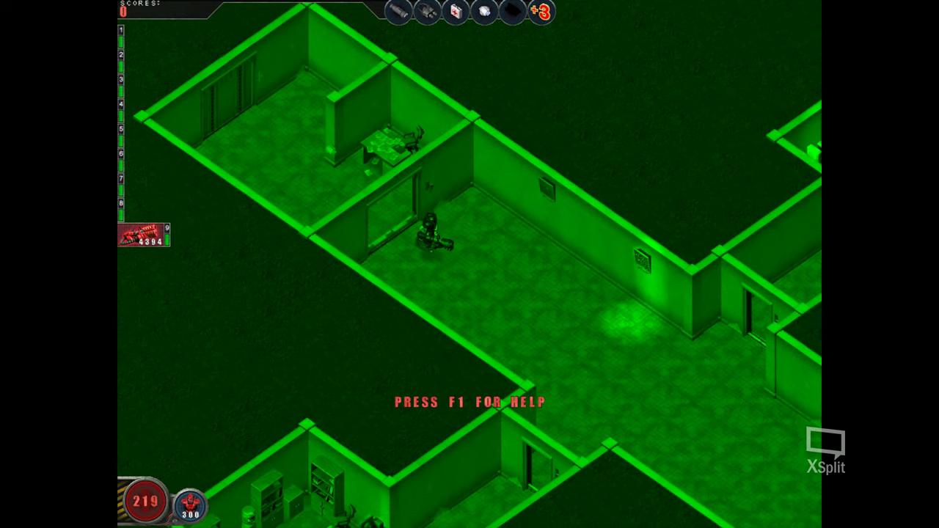
Switch to weapon 4 and walk through the corridor and generator room.
key("8")
key("4")
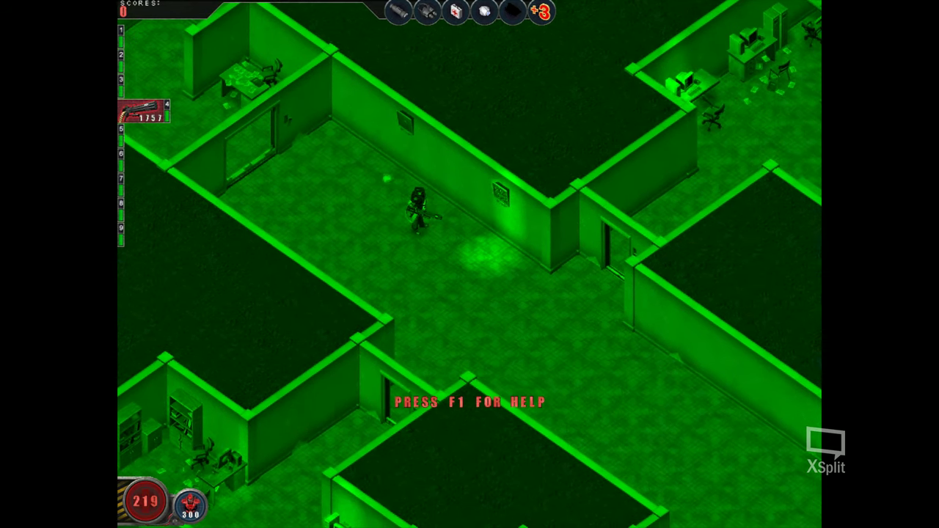
key("s")
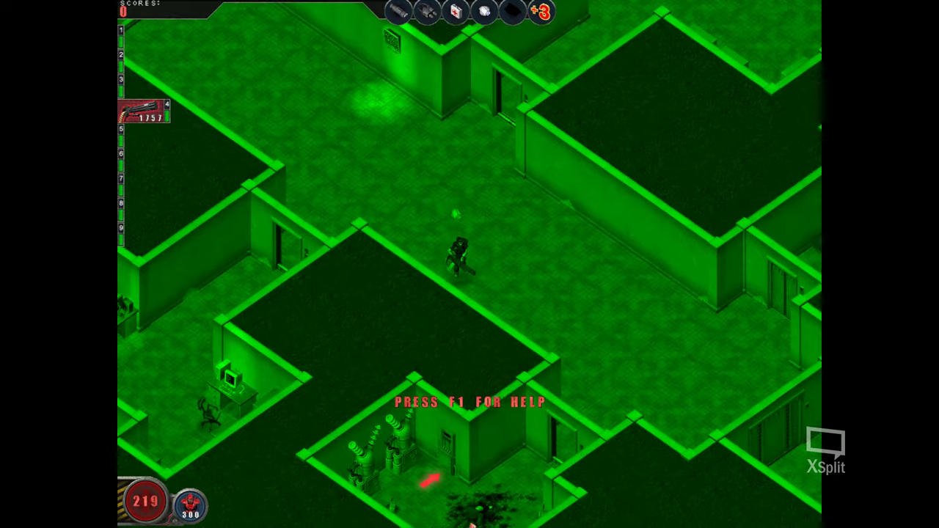
key("s")
key("a")
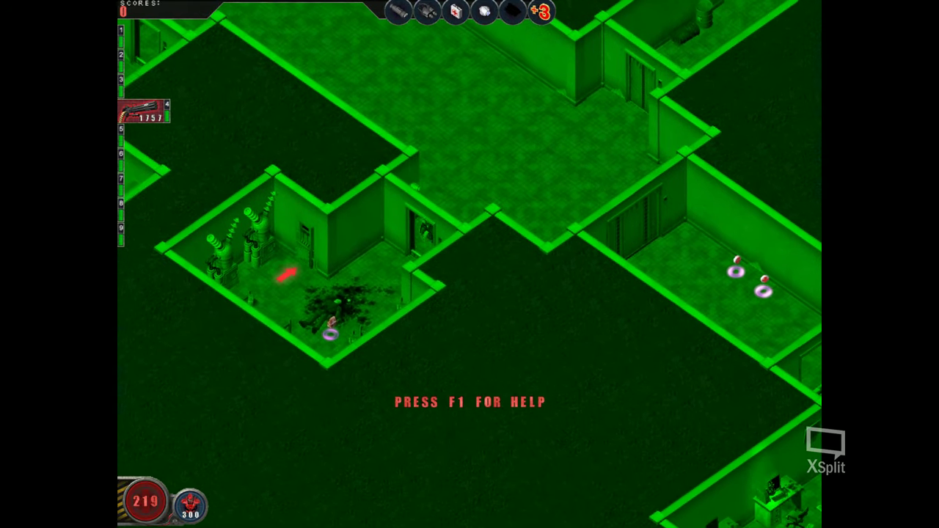
key("w")
key("d")
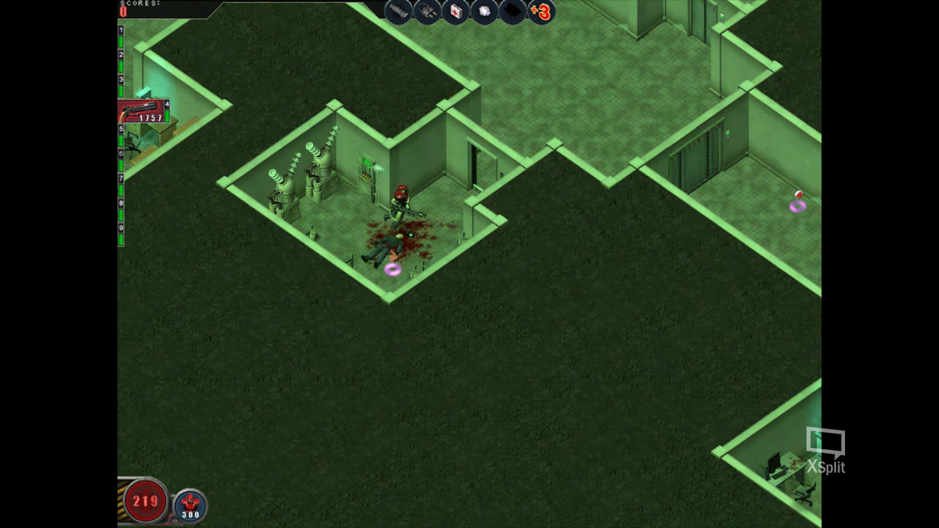
key("d")
key("s")
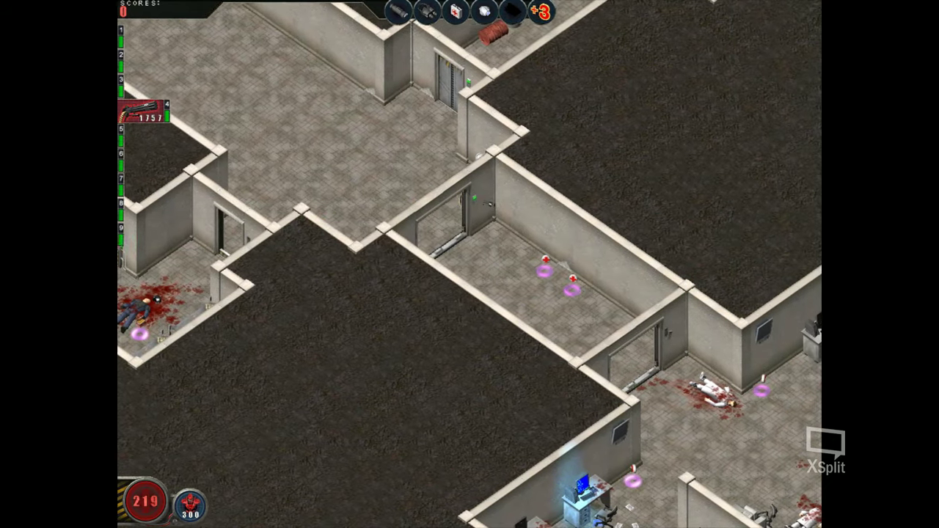
Enter the office room and shoot the remaining aliens until MISSION COMPLETE appears.
key("d")
key("s")
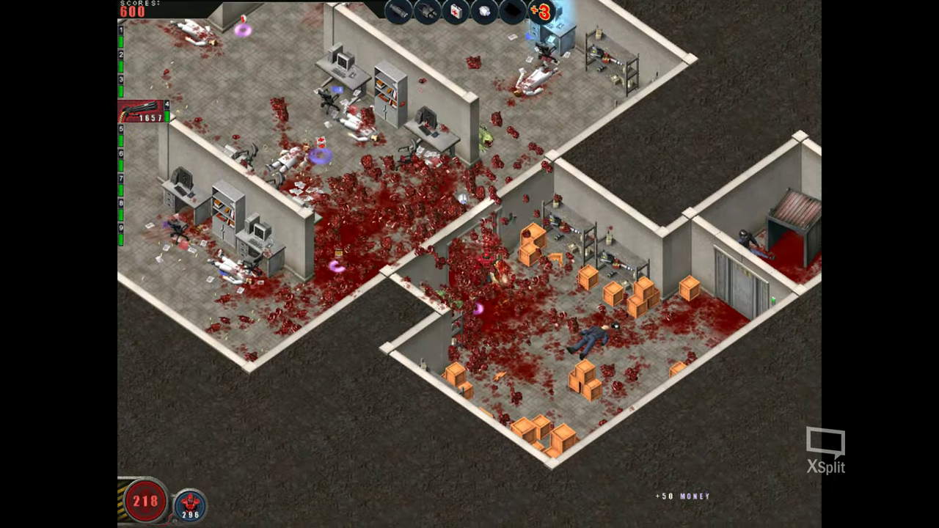
key("d")
key("s")
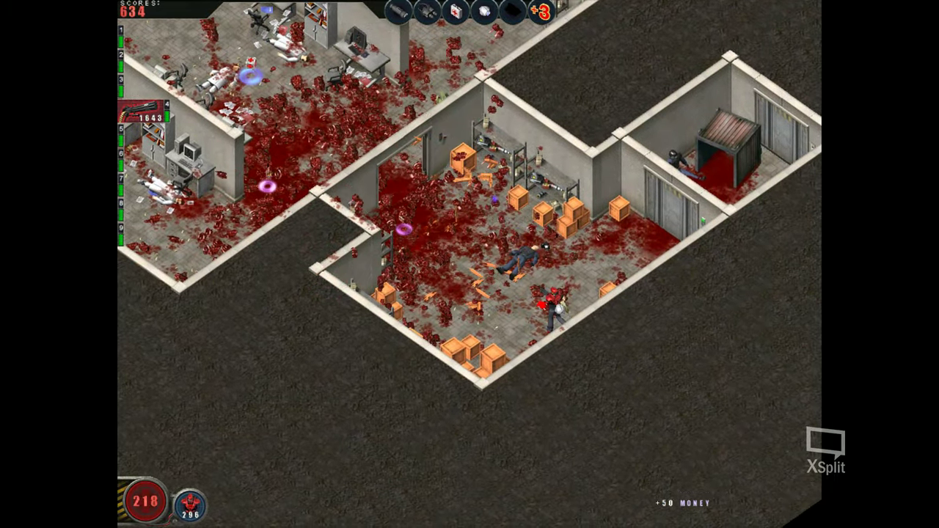
key("w")
key("a")
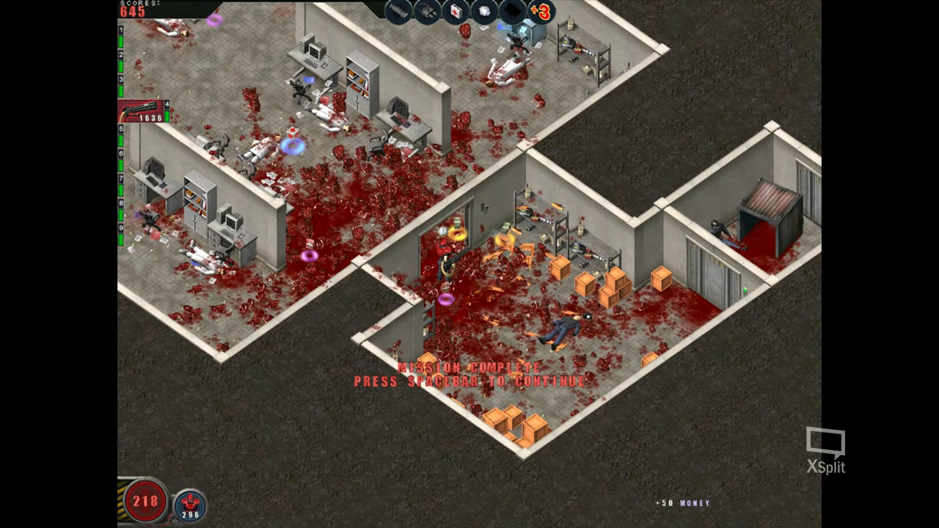
Collect the leftover +50 MONEY bonuses around the rooms and continue to the next mission.
key("s")
key("d")
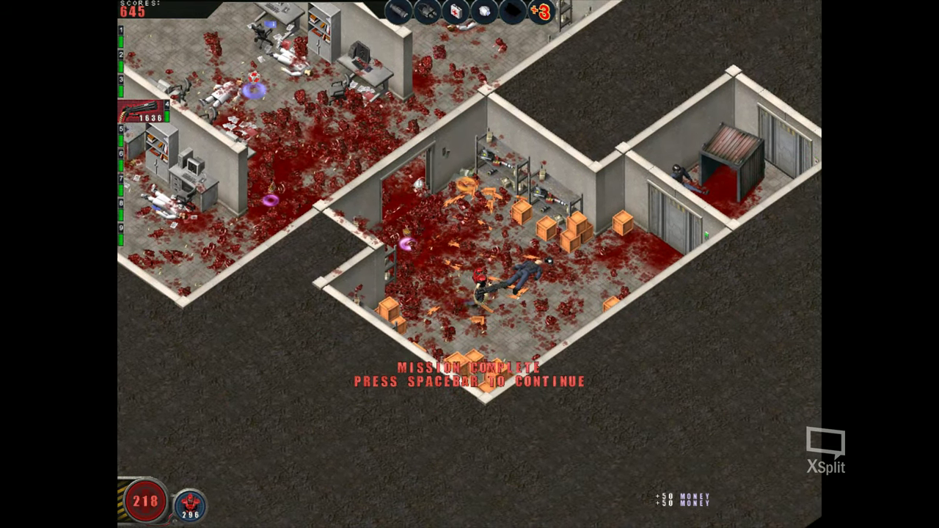
key("w")
key("d")
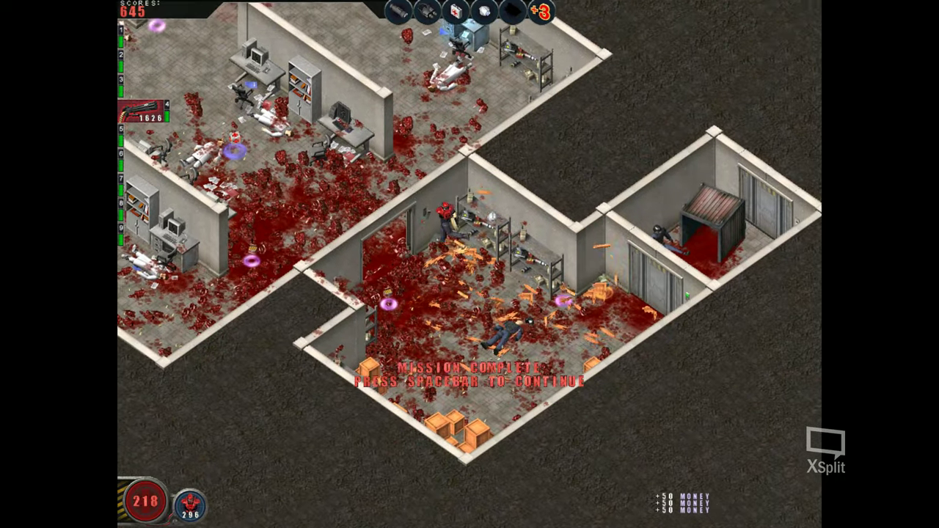
key("s")
key("a")
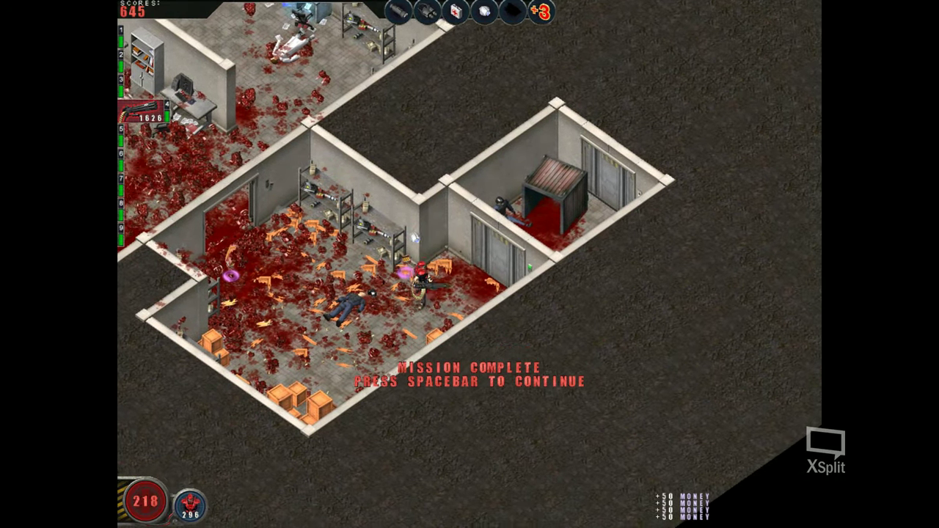
key("a")
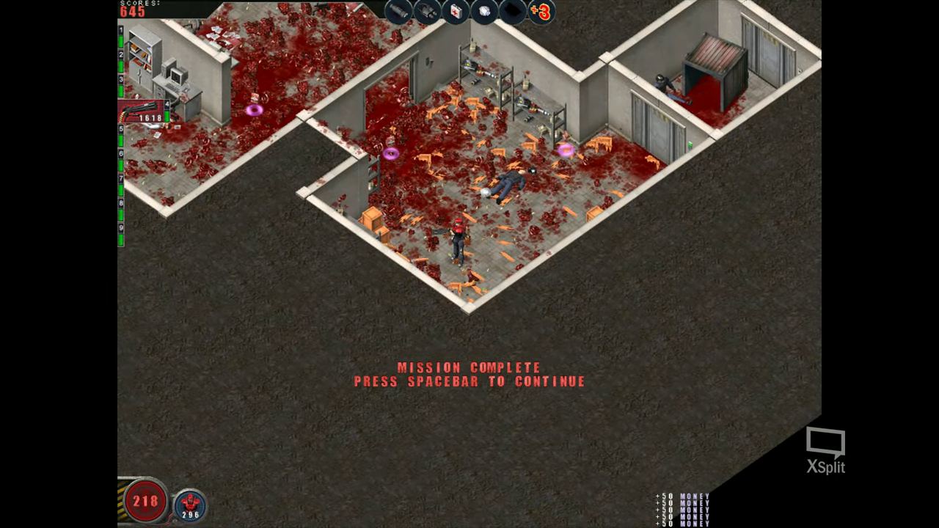
key("s")
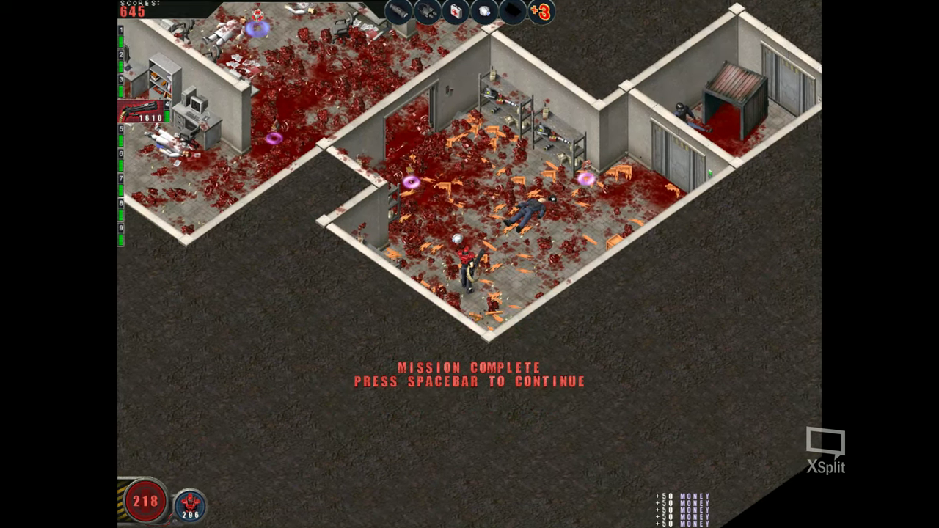
key("d")
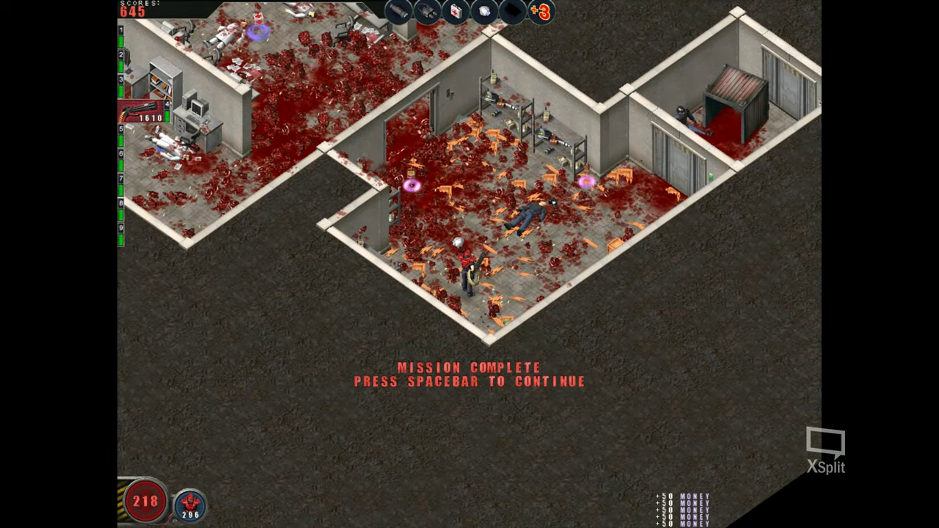
key("space")
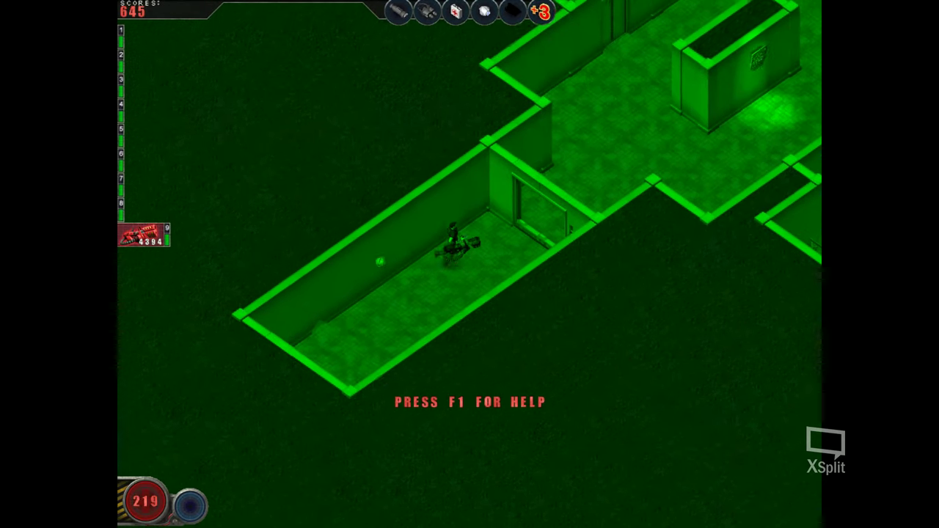
key("w+d")
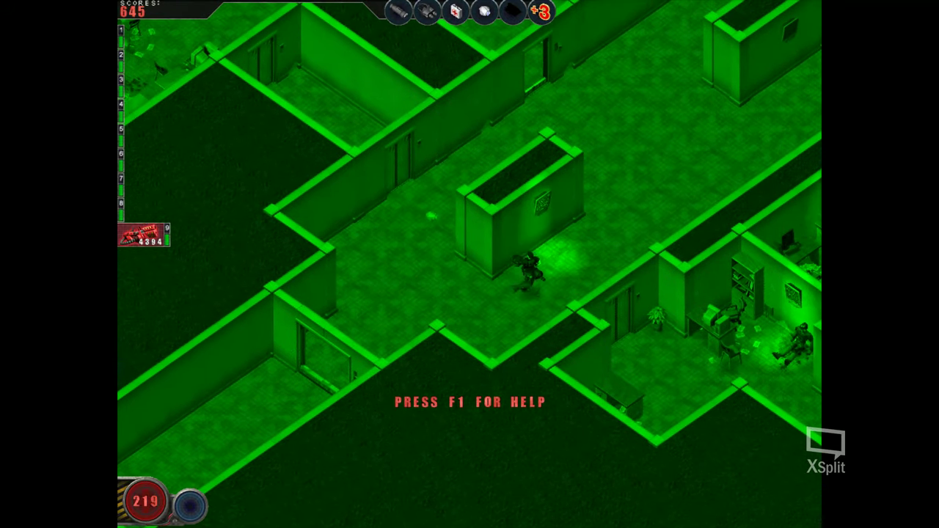
Walk through the night-vision corridors past the central box to the offices and pick up the dynamite.
key("w+a")
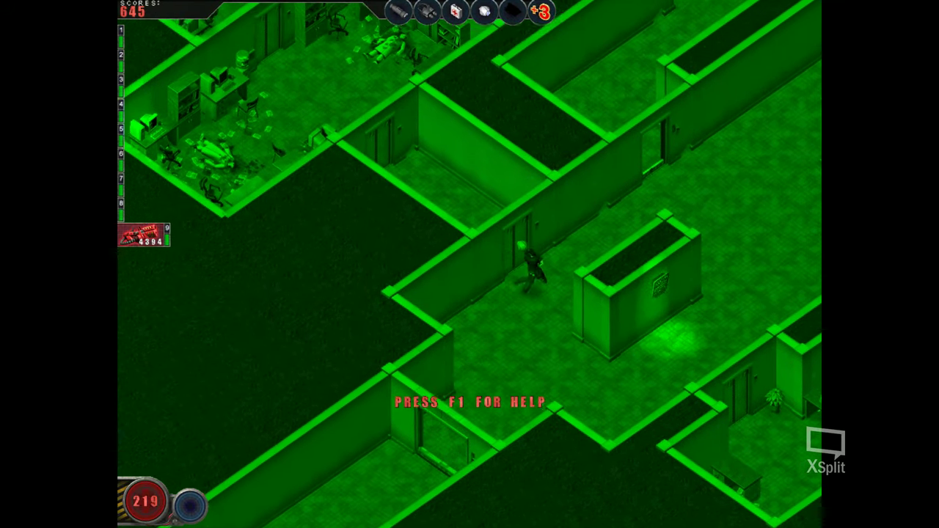
key("w+d")
key("w+d")
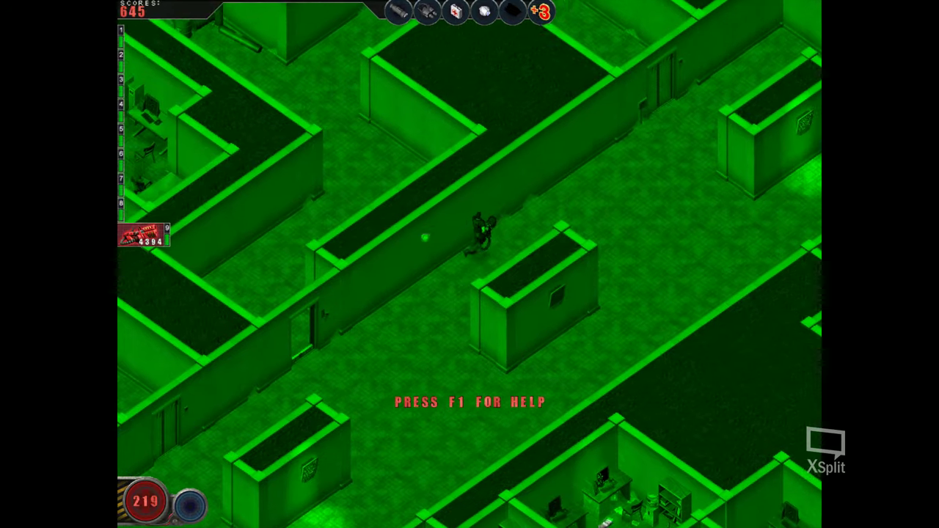
key("w+d")
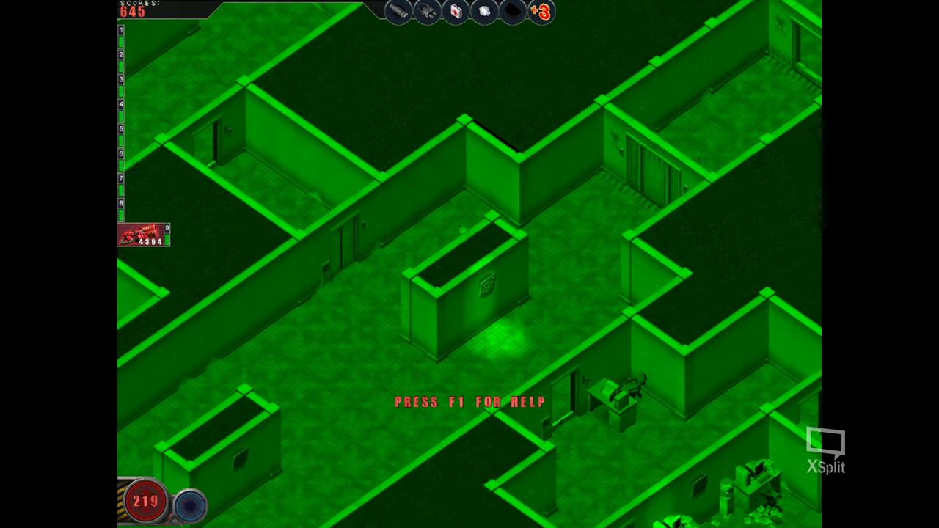
key("d")
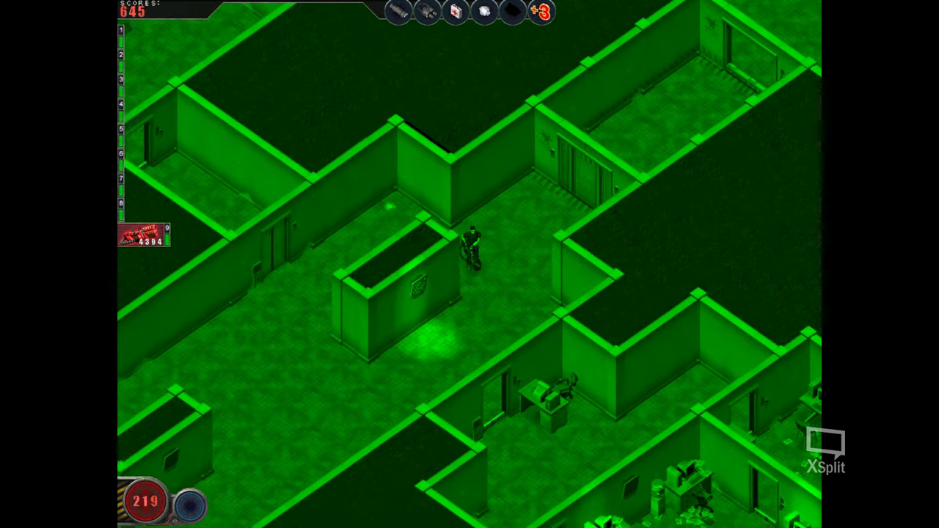
key("s+d")
key("s+d")
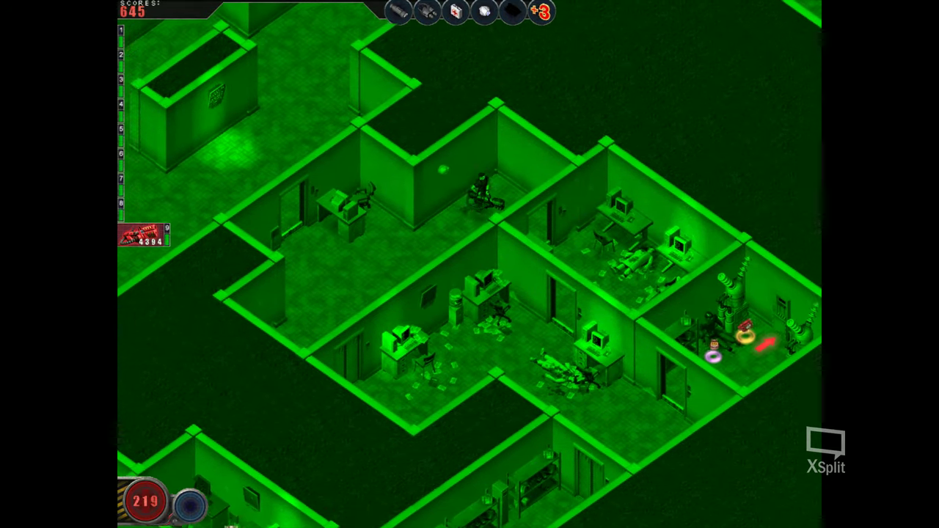
key("s+d")
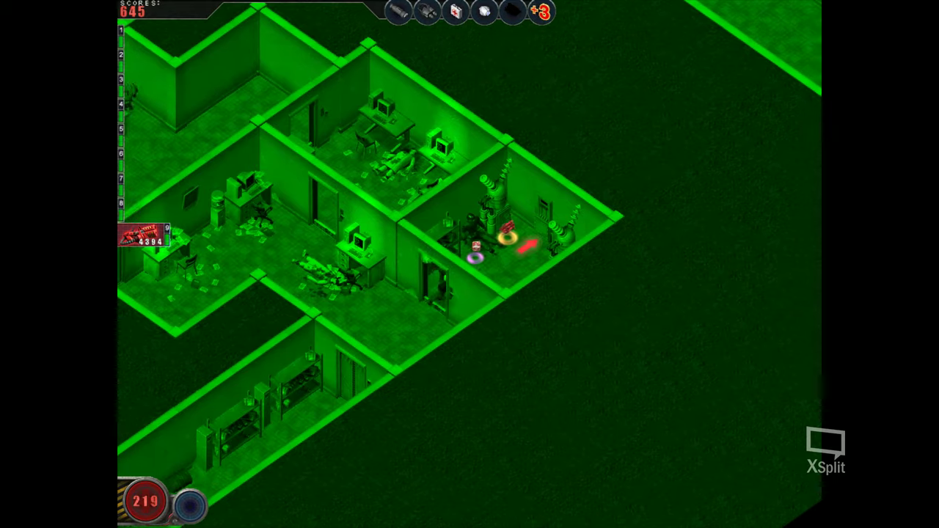
key("s+a")
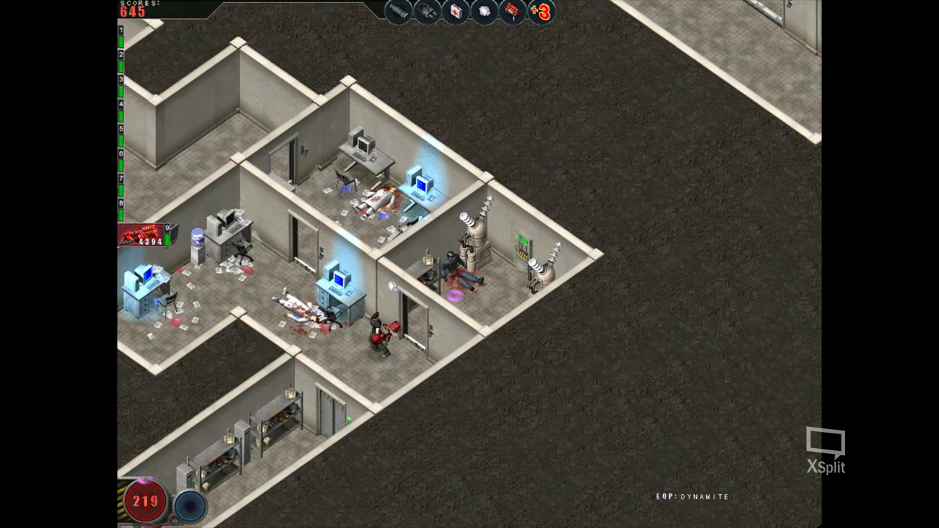
Walk up-left into the upper corridor, switching to weapon slots 8 then 7.
key("w+a")
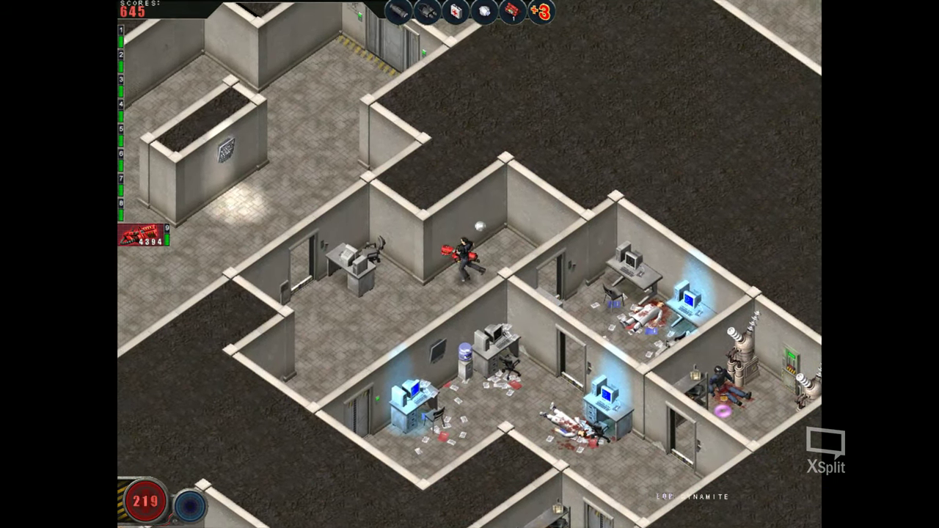
key("a")
key("8")
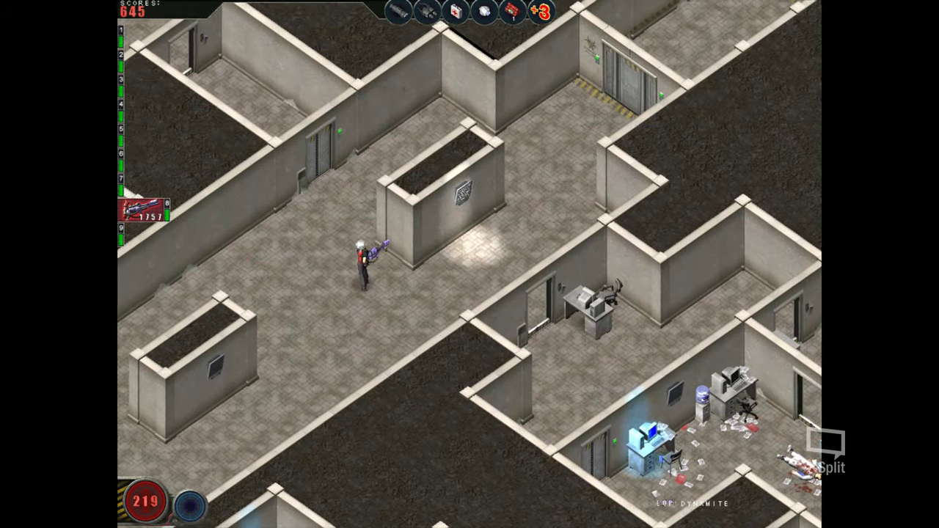
key("w+a")
key("7")
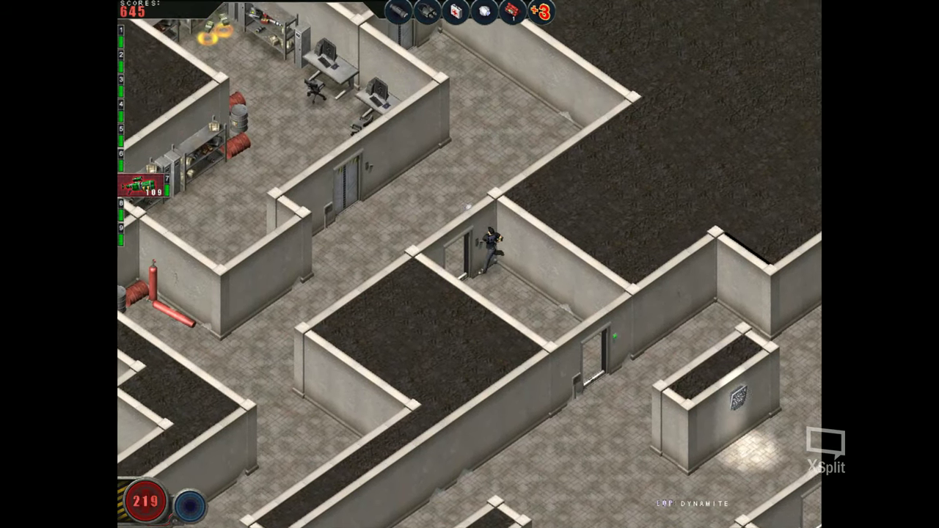
key("w")
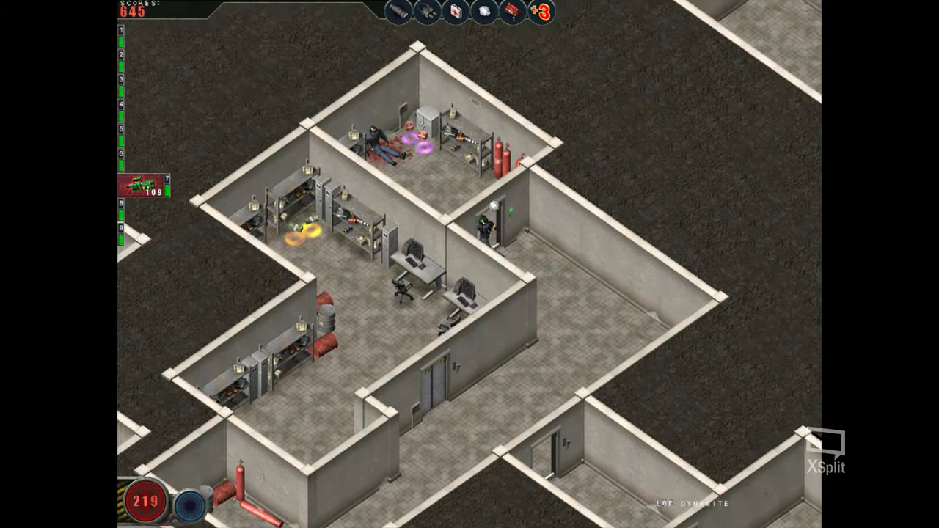
Cross the corridors down-left and through the office into the forklift storage room.
key("s")
scroll(481, 227, "up", 3)
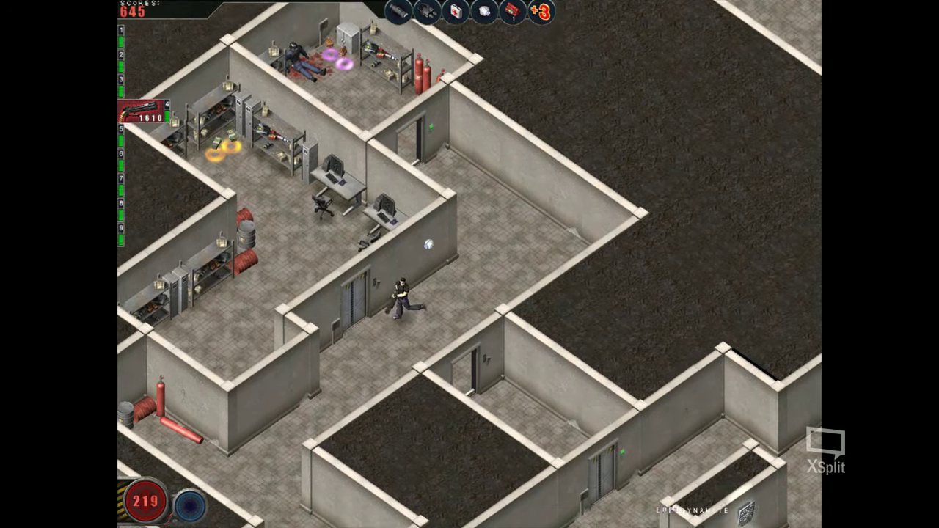
key("s+a")
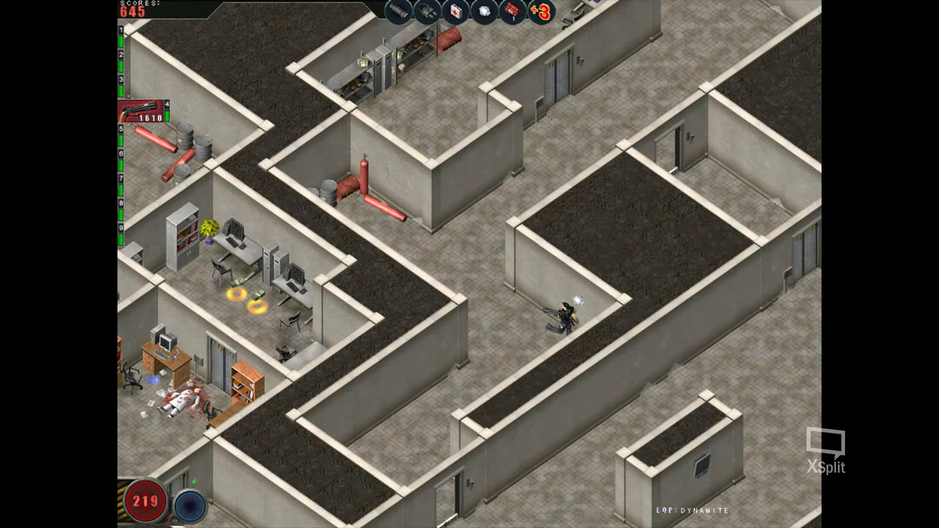
key("s+a")
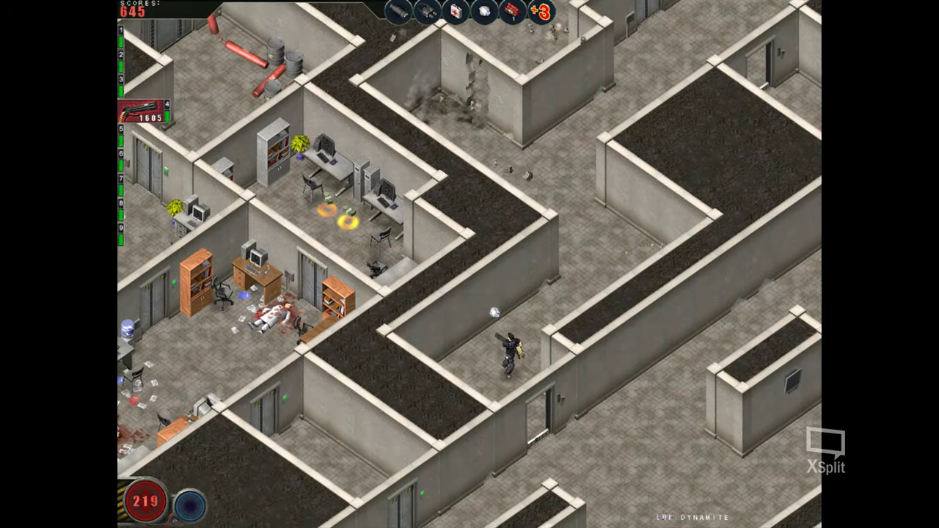
key("w+a")
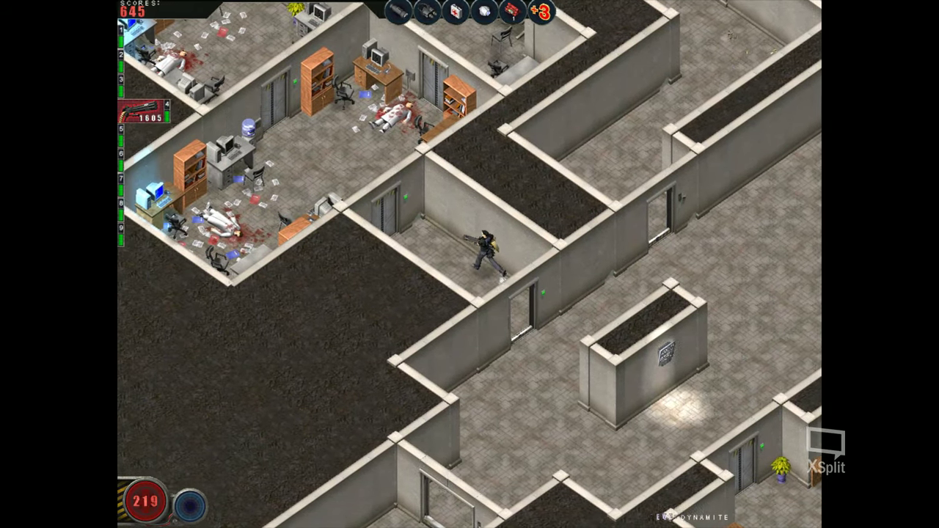
key("w")
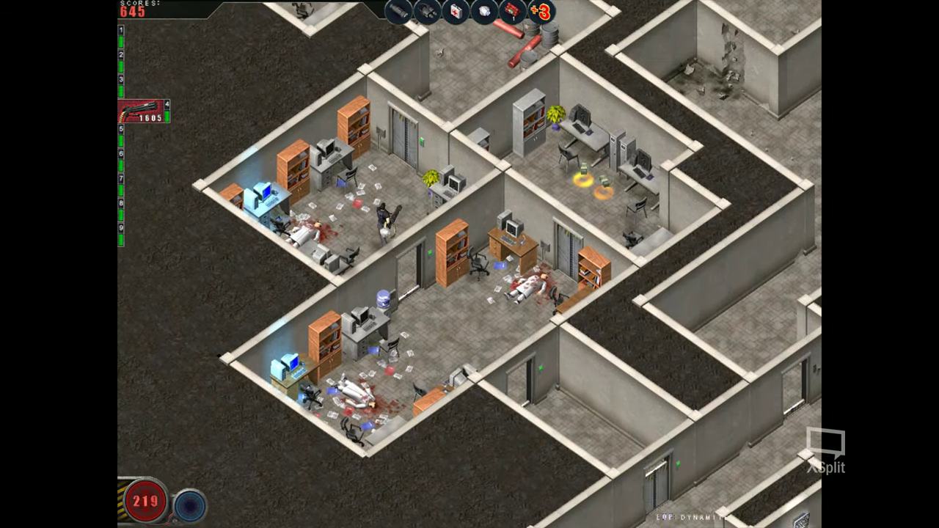
key("w")
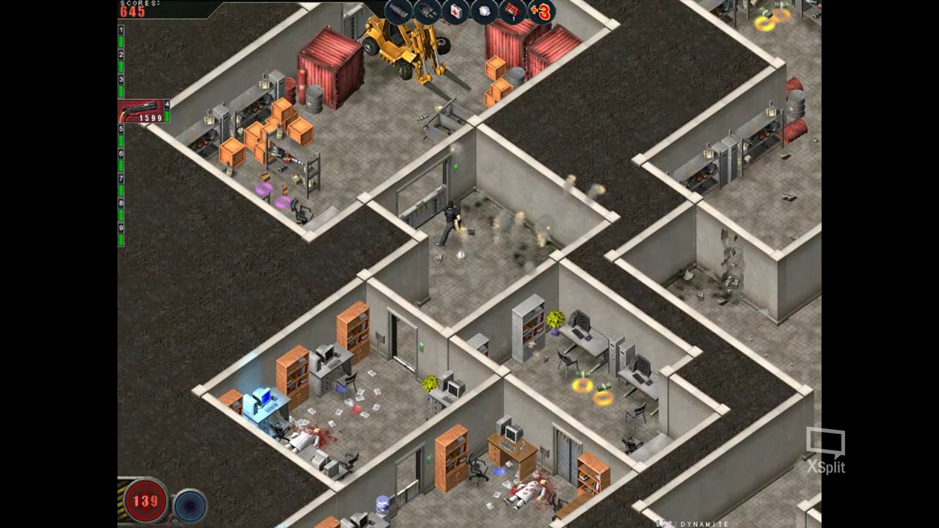
Switch to weapon slot 5 and move through the office into the storage room shelves.
key("5")
key("d")
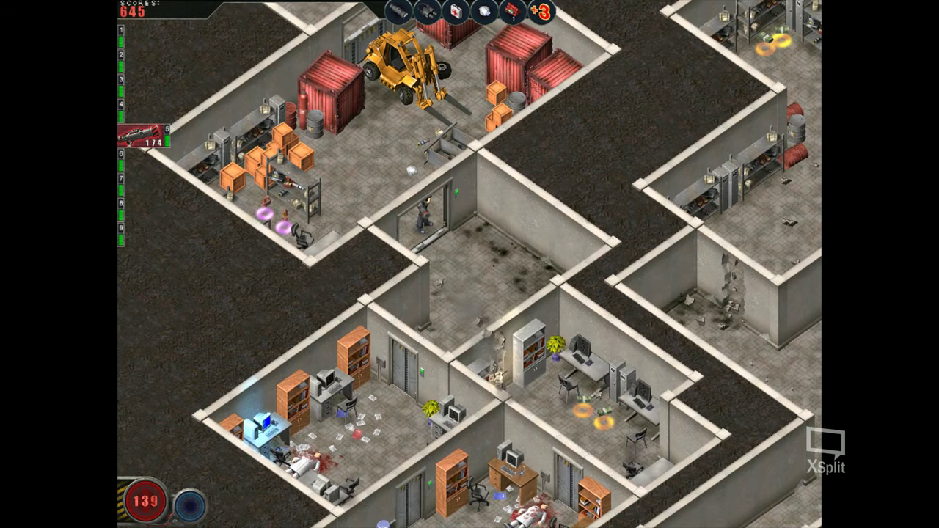
key("s")
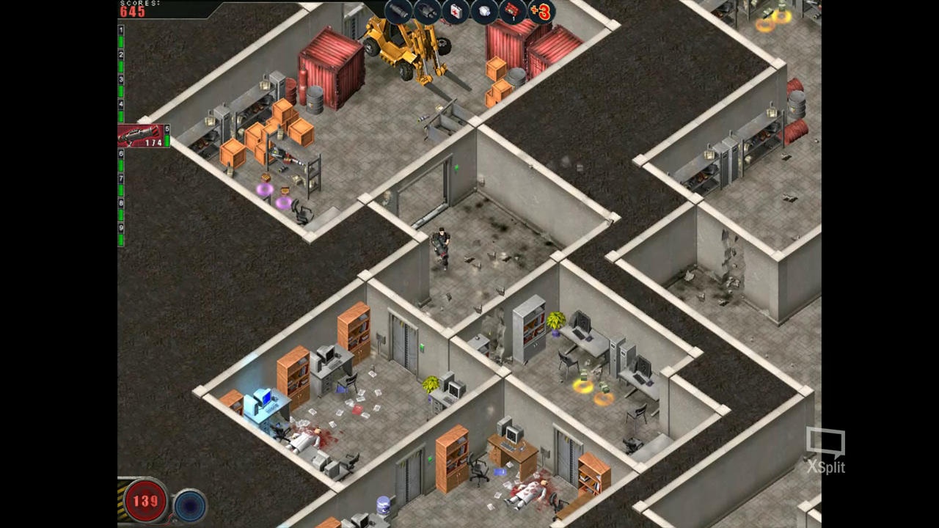
key("d")
key("w")
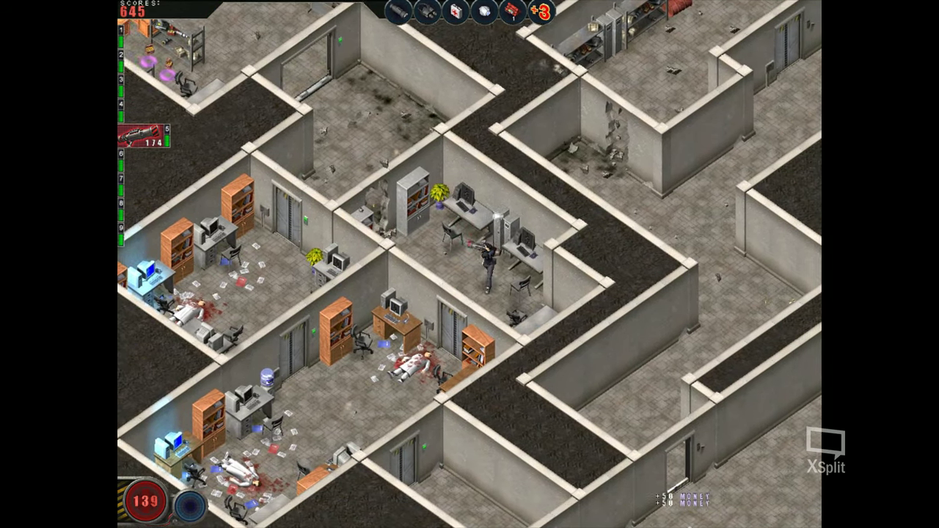
key("a")
key("w")
key("a")
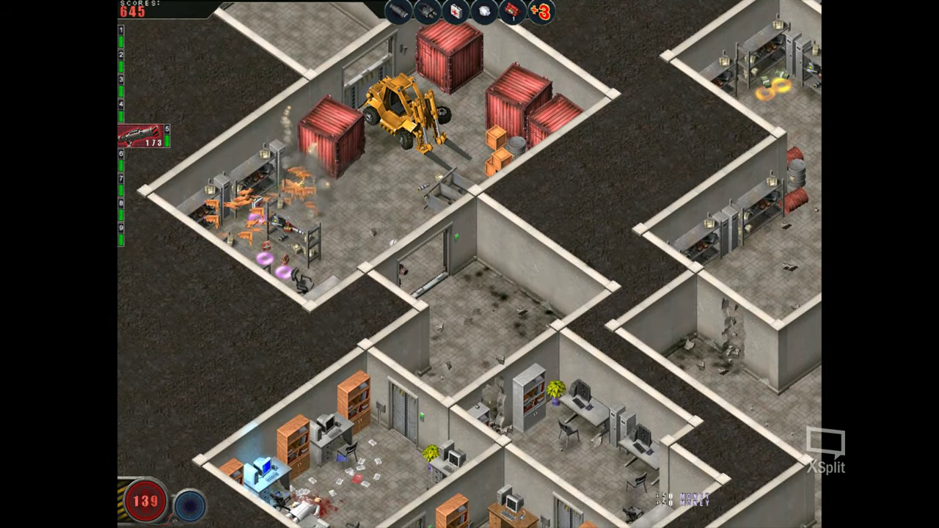
key("a")
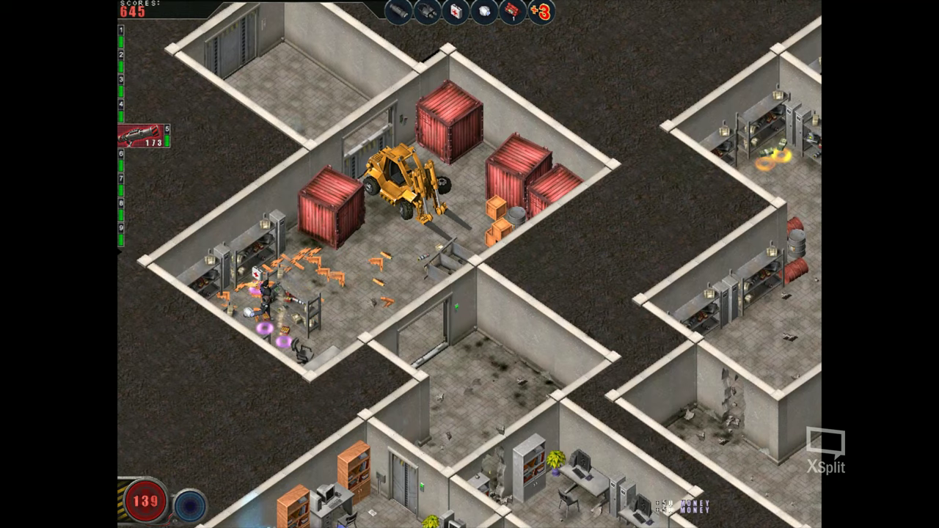
Walk down through the offices and up the corridor past the elevator doors into the side room.
key("s")
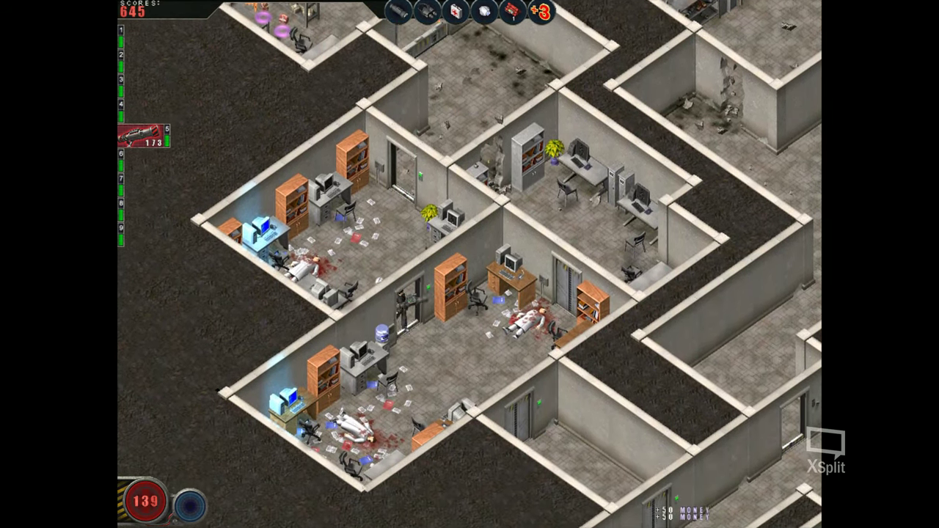
key("d")
key("d")
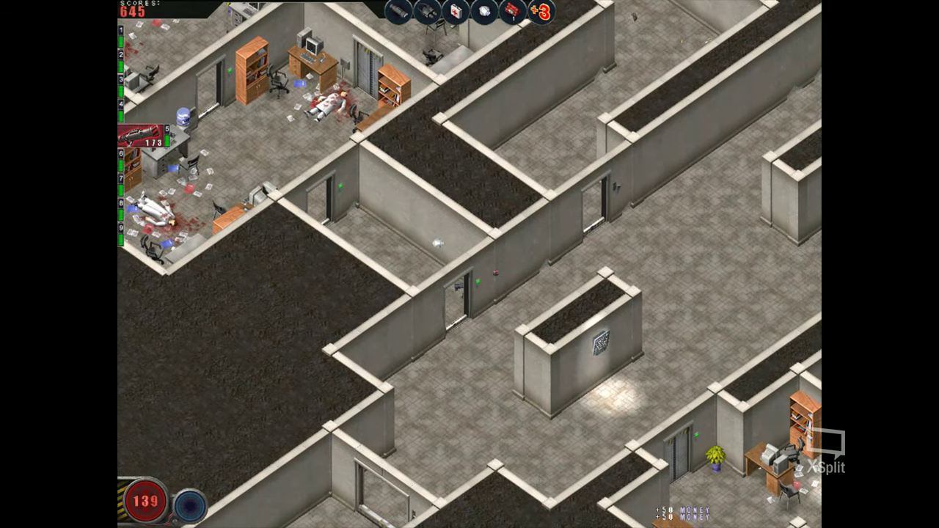
key("w")
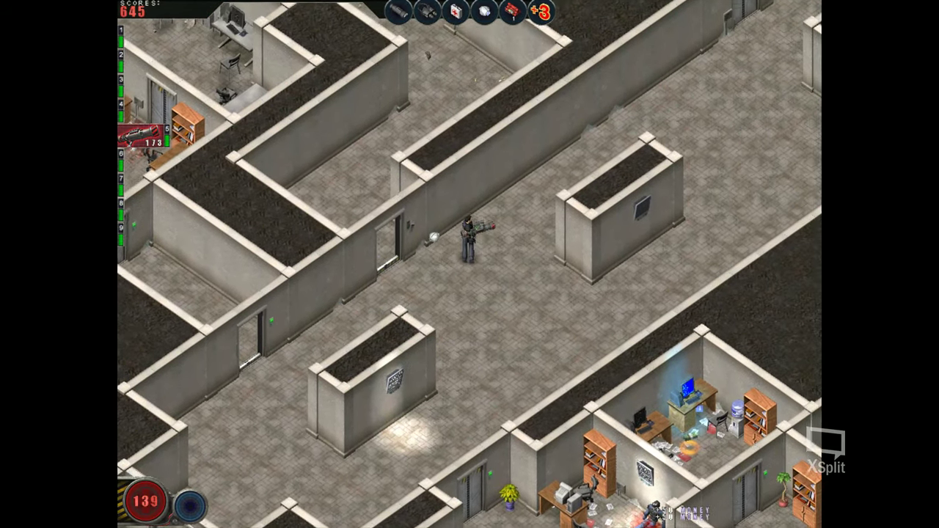
key("w")
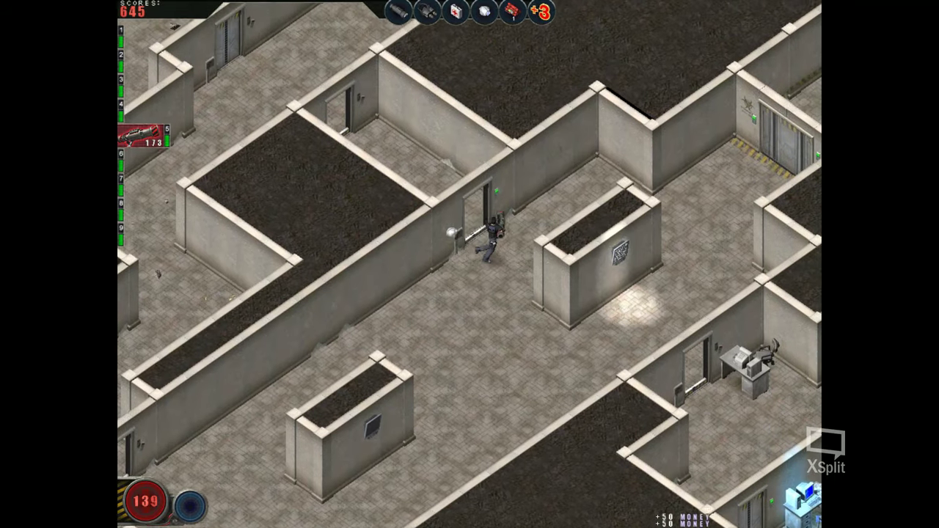
key("w")
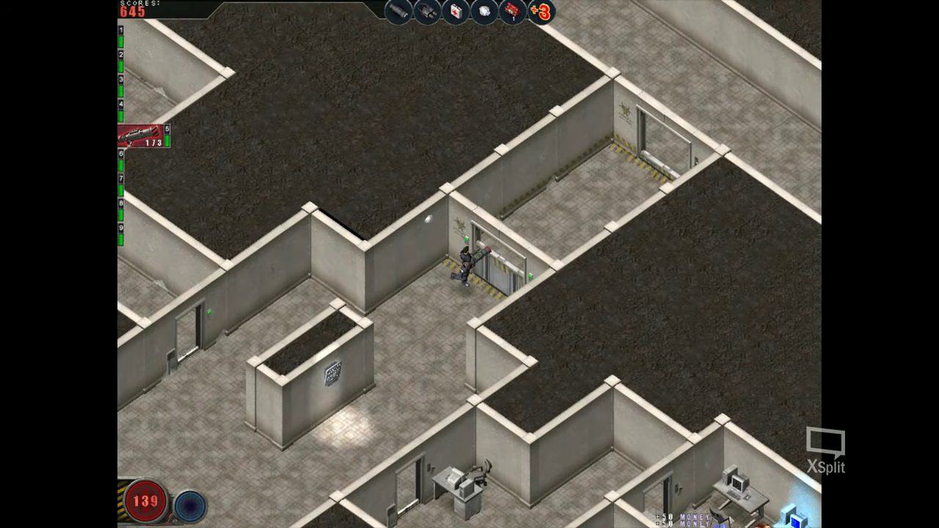
key("a")
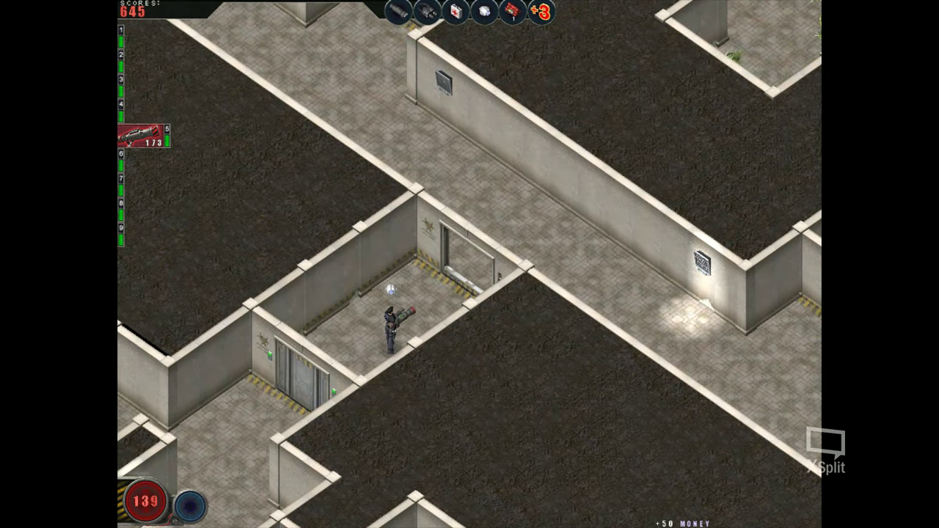
Leave the side room and shoot the aliens up the corridor past the bloody door.
key("w")
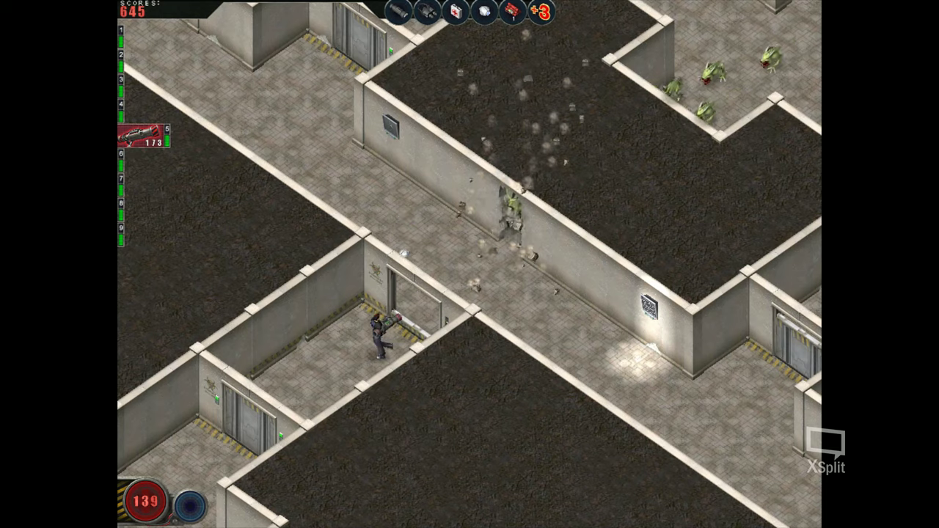
key("s")
key("a")
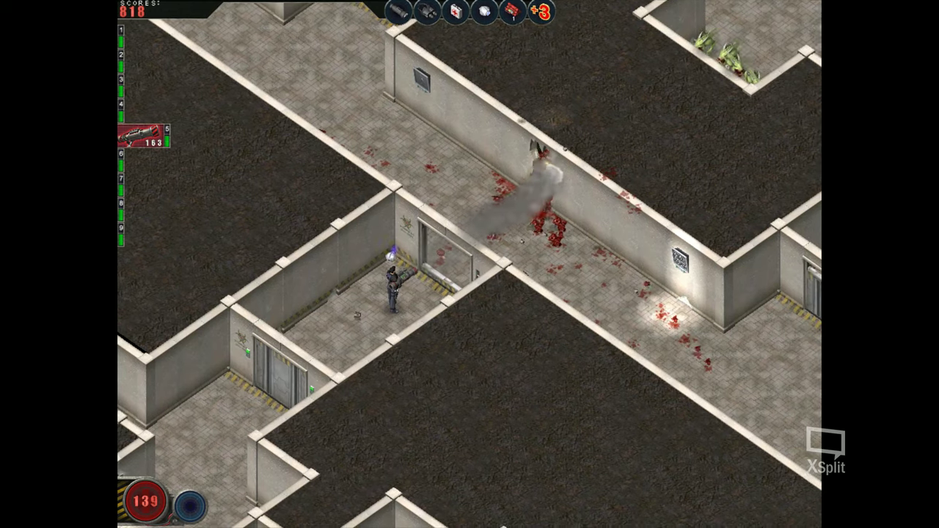
key("w")
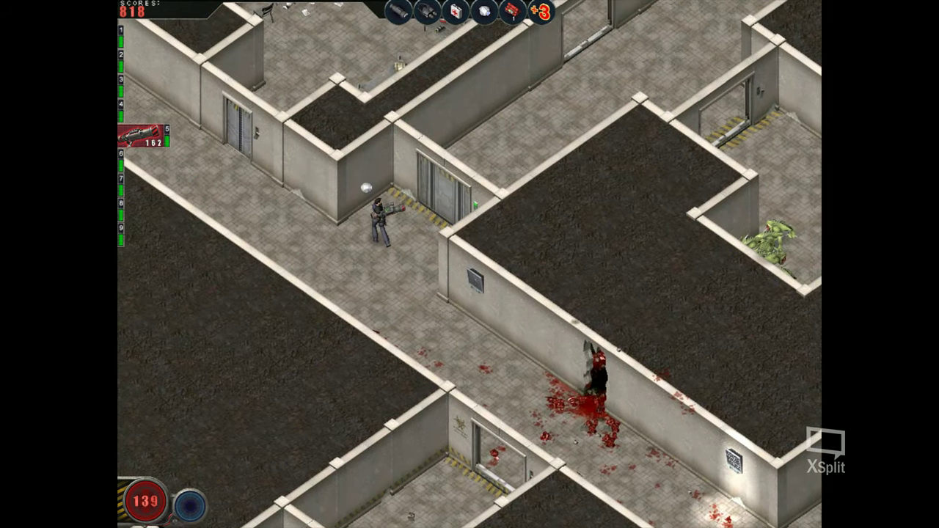
key("a")
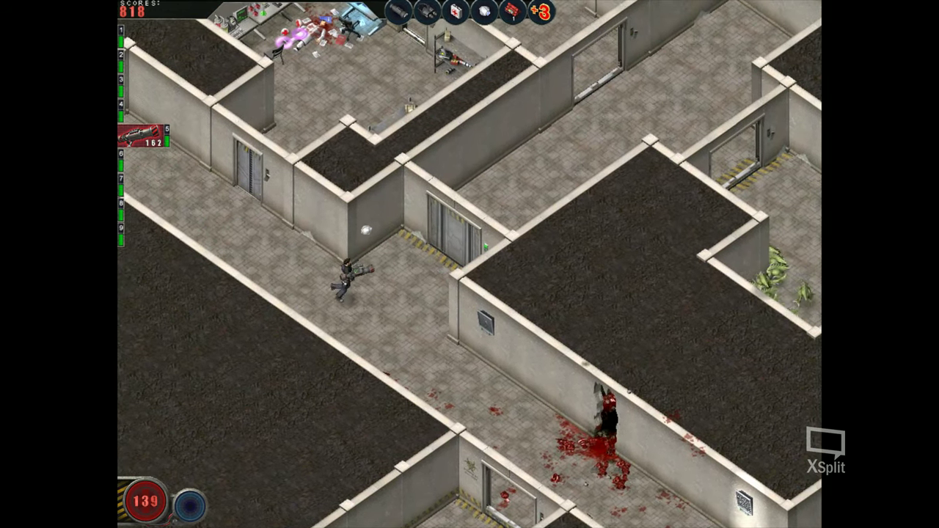
key("a")
left_click(419, 243)
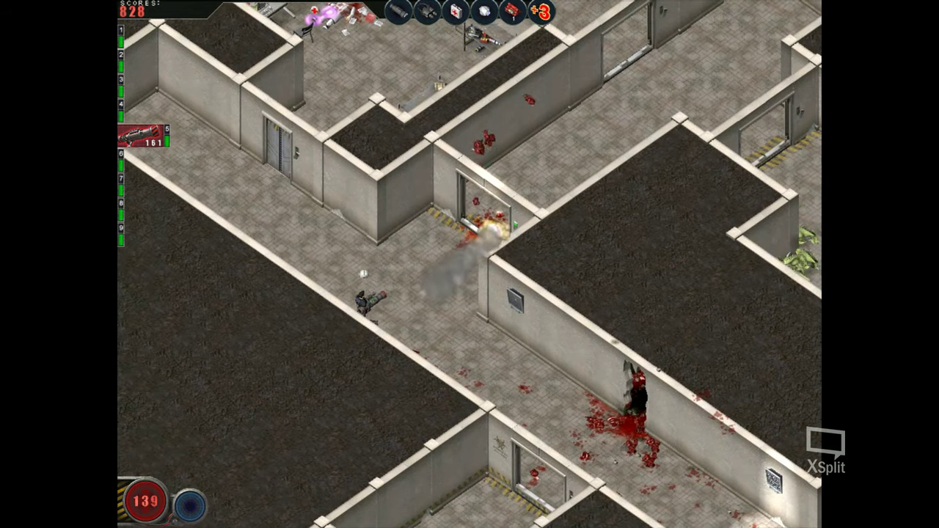
key("w+d")
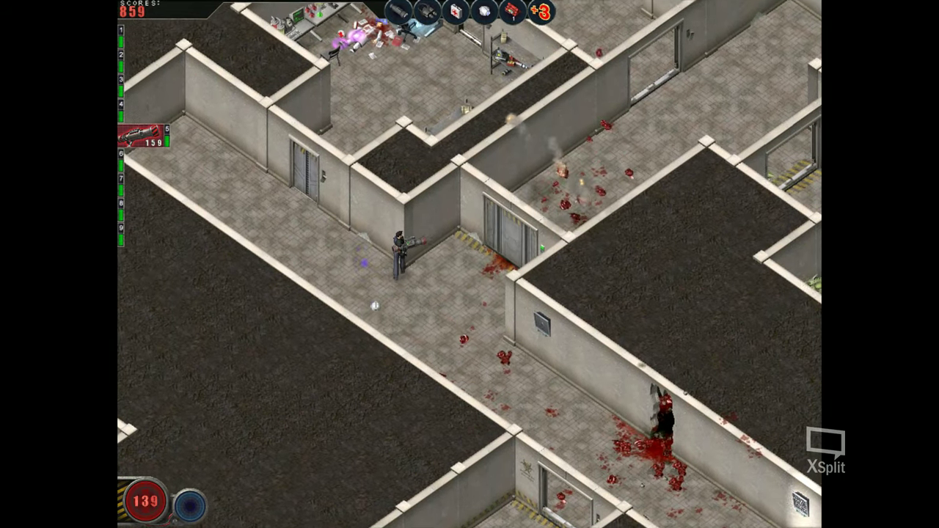
key("w+d")
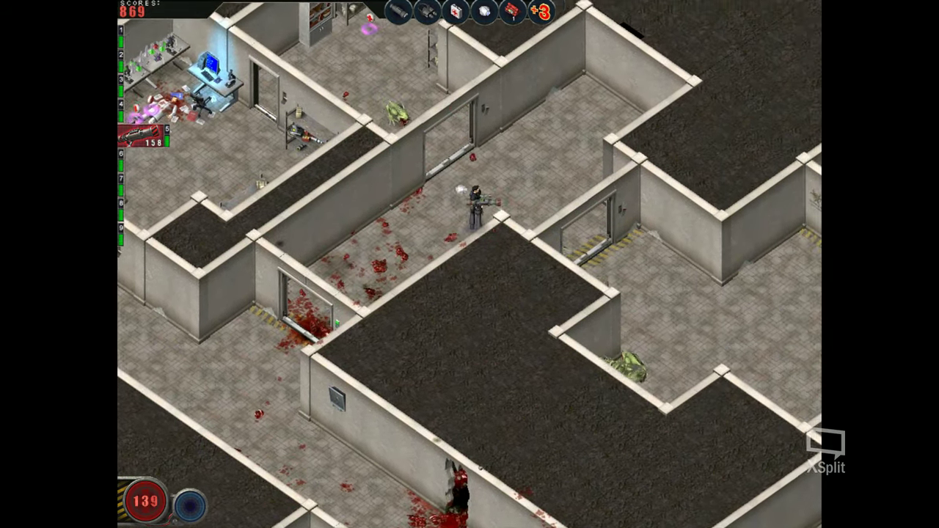
left_click(477, 205)
key("s+a")
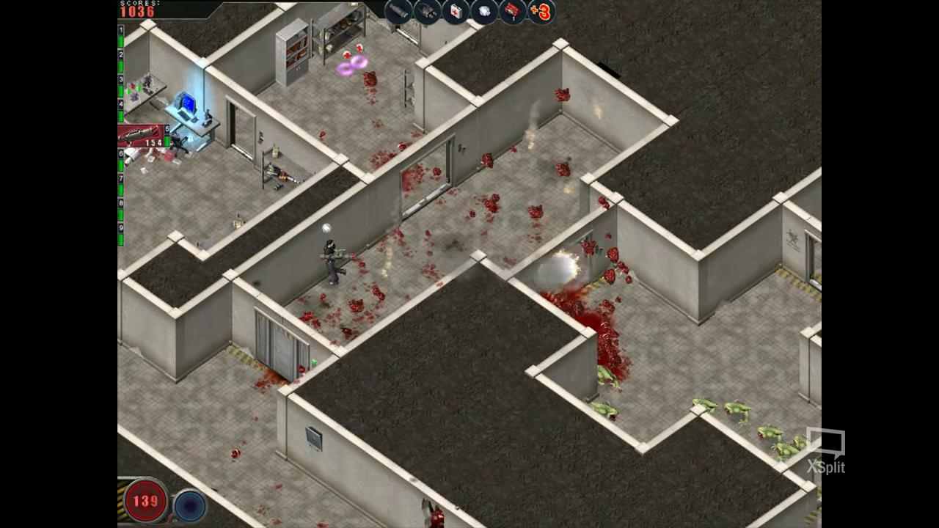
left_click(513, 249)
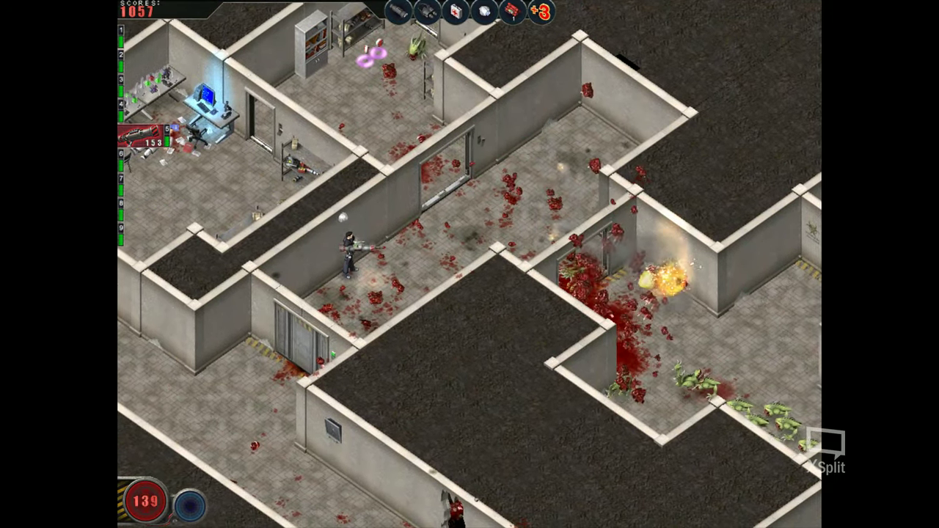
key("d")
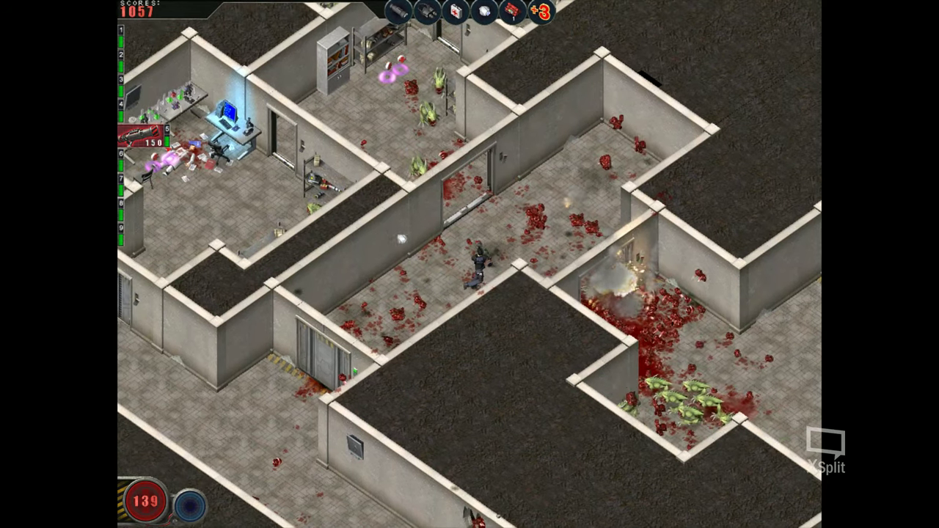
Switch to weapon 6 and blast the corridor aliens with blue shots while moving.
key("a")
key("6")
left_click(364, 214)
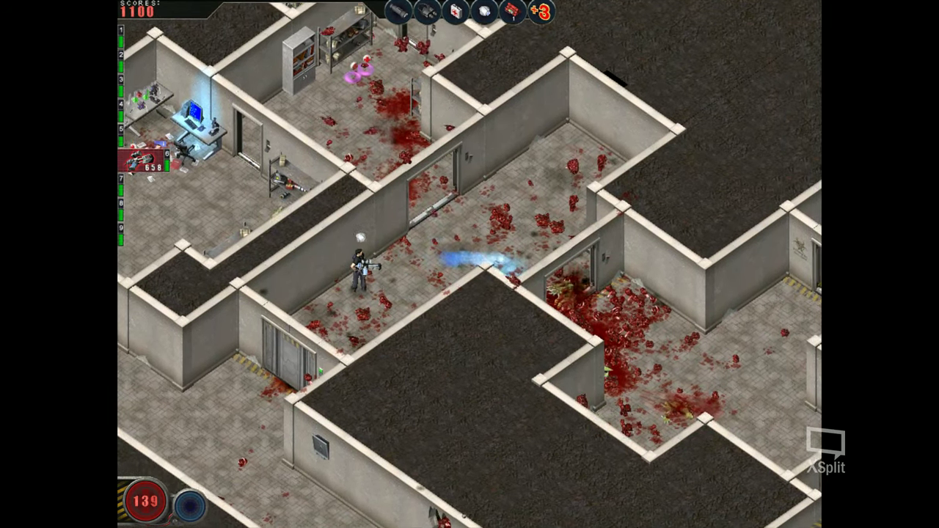
key("a")
left_click(373, 214)
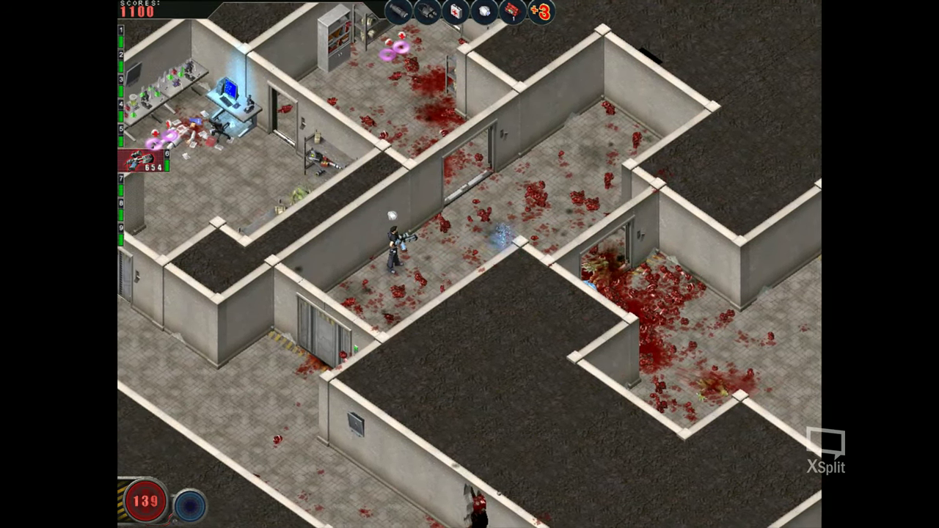
key("d")
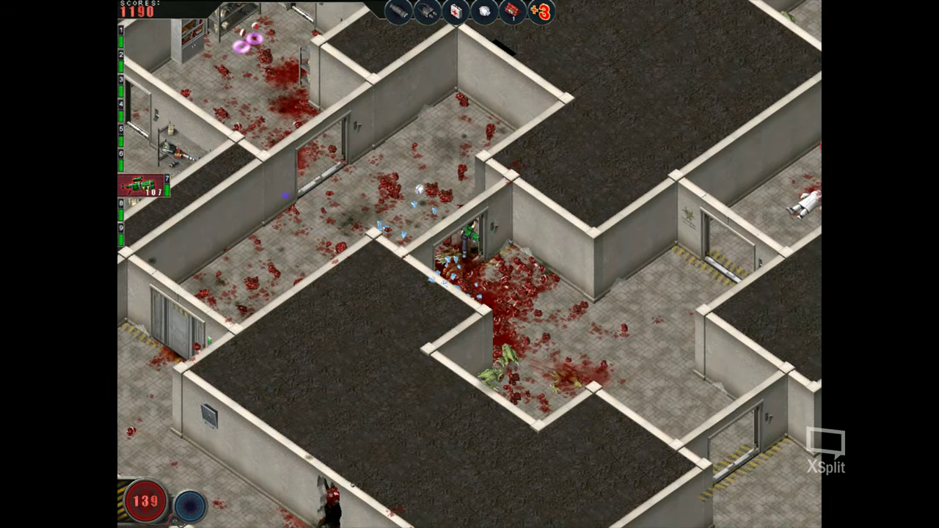
left_click(459, 248)
key("d")
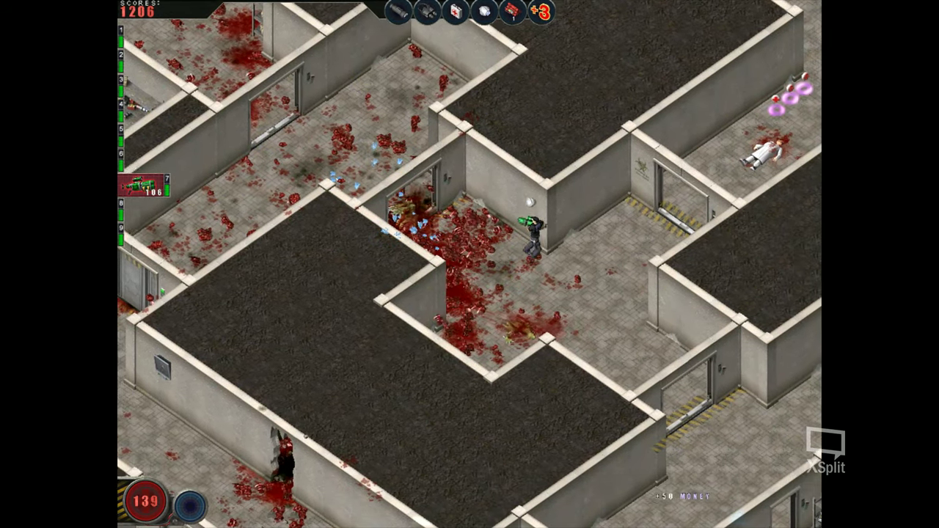
Fight up through the next rooms into the crate storage room, collecting health.
key("w")
key("a")
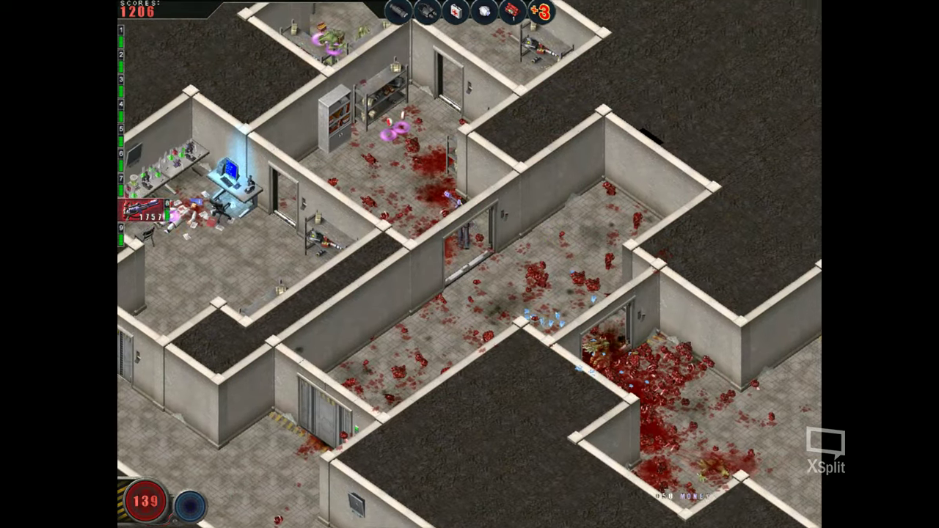
key("a")
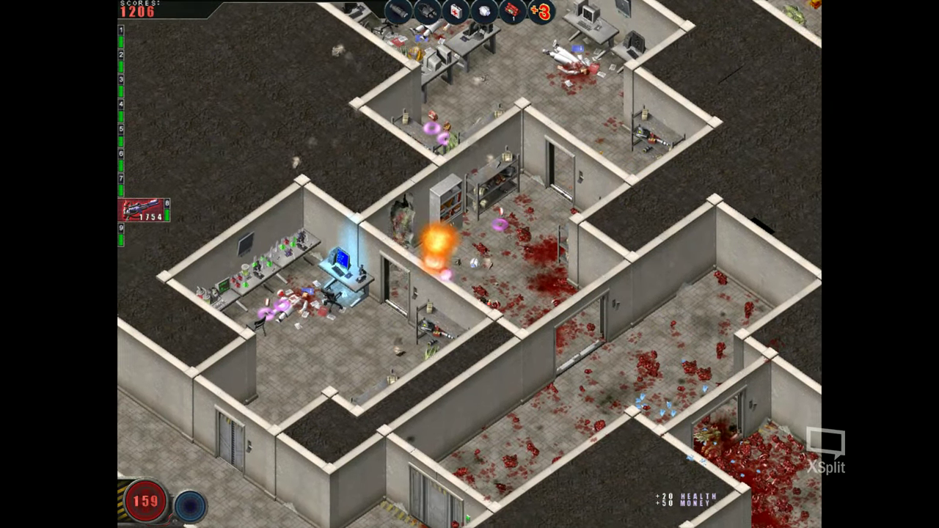
key("d")
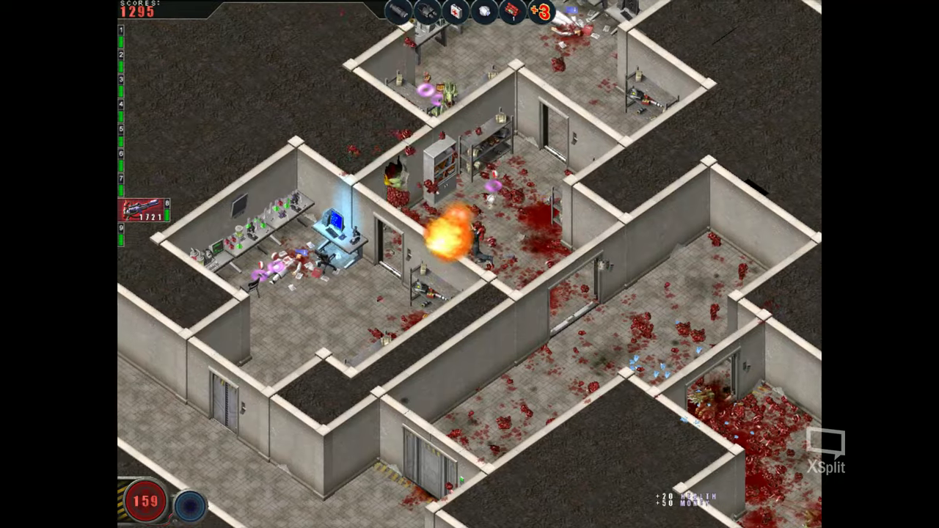
key("w")
key("d")
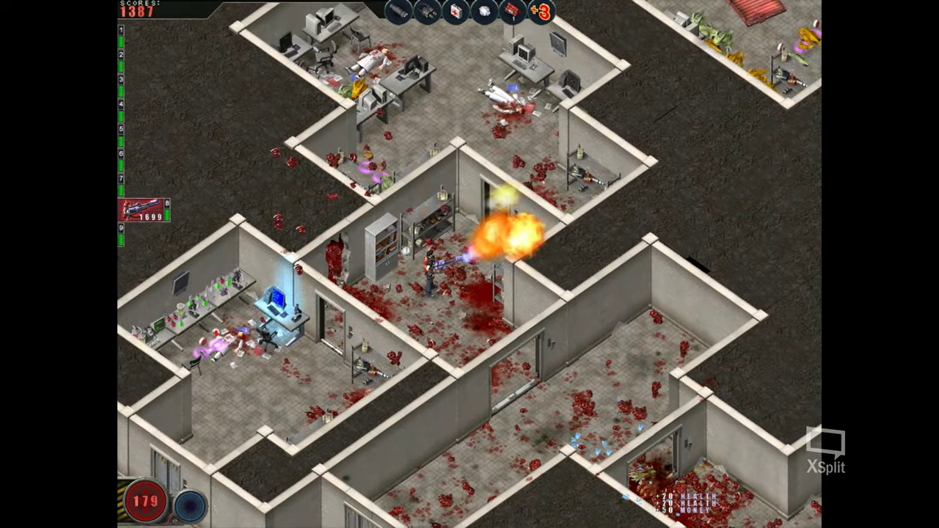
key("w")
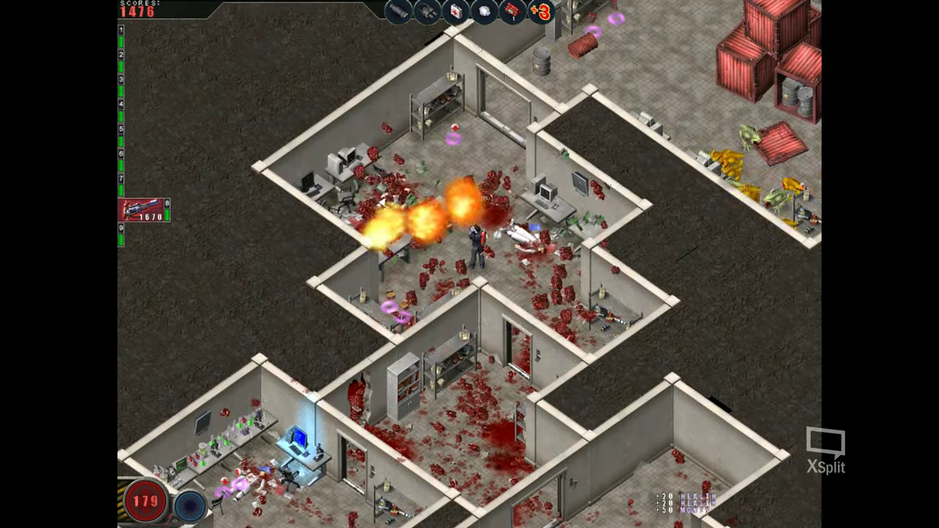
key("w")
key("d")
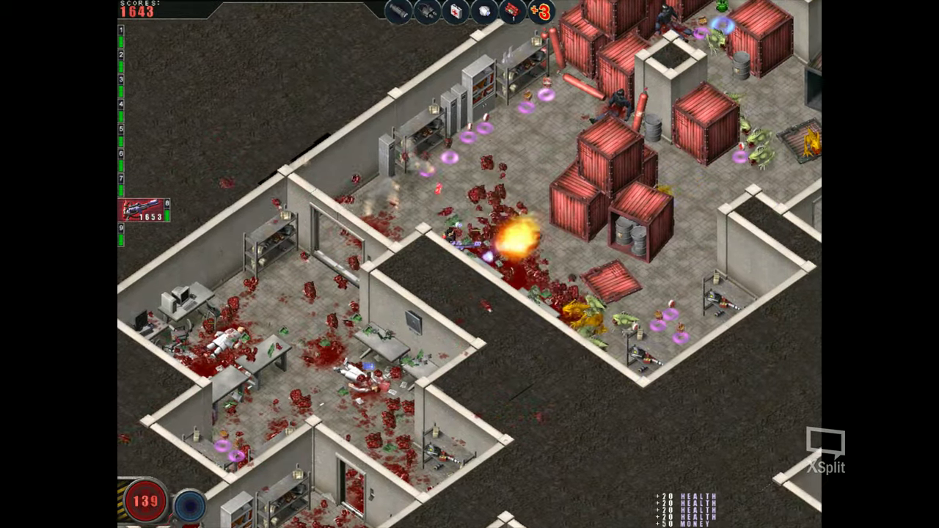
key("d")
key("s")
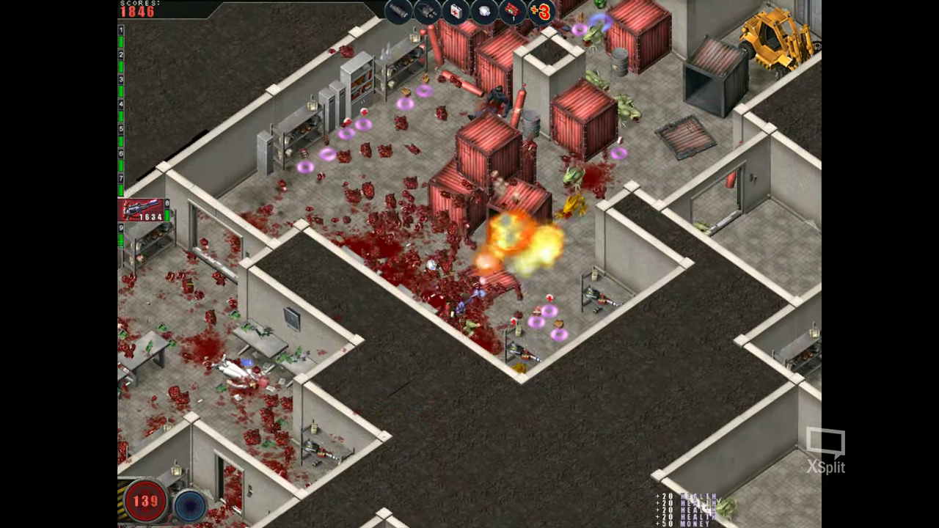
key("w")
key("d")
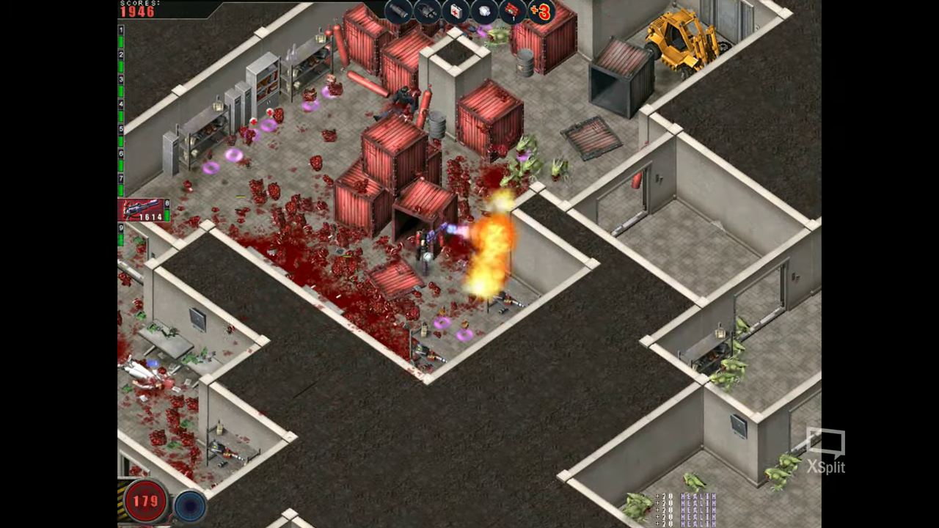
key("w")
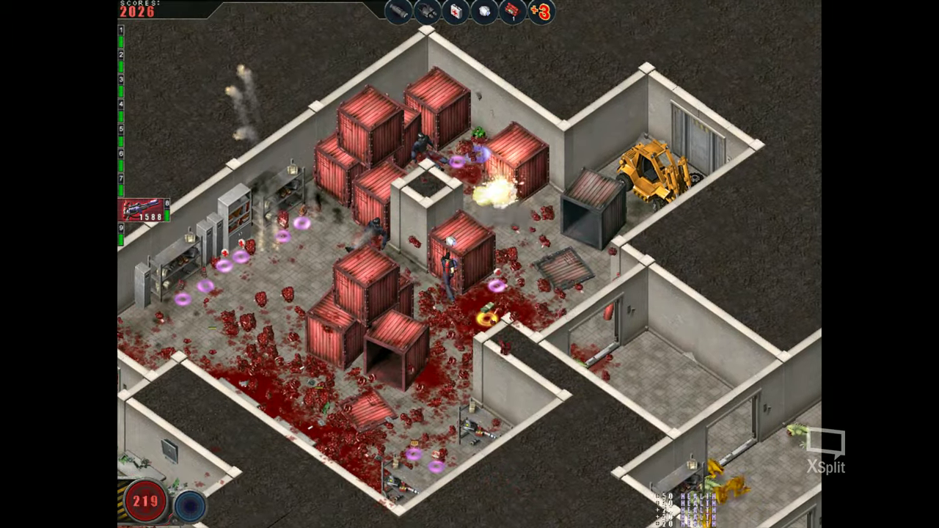
key("w")
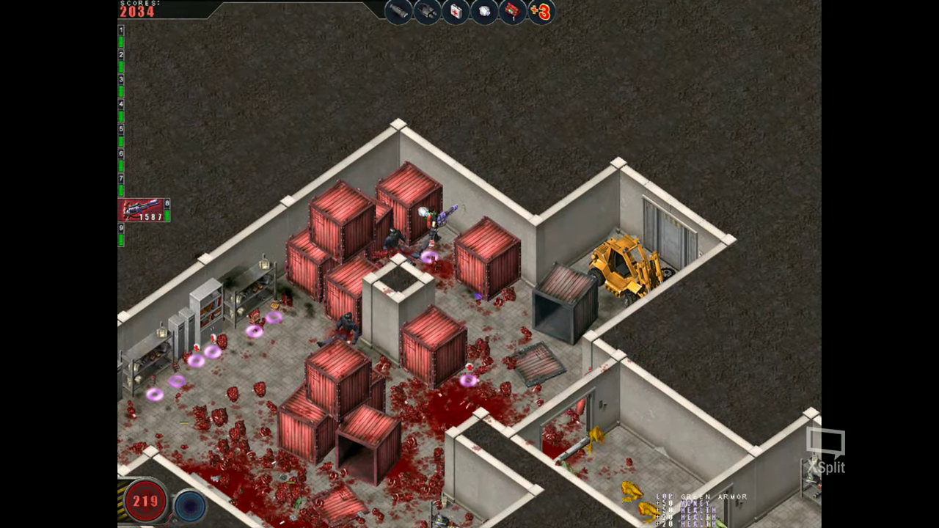
key("s")
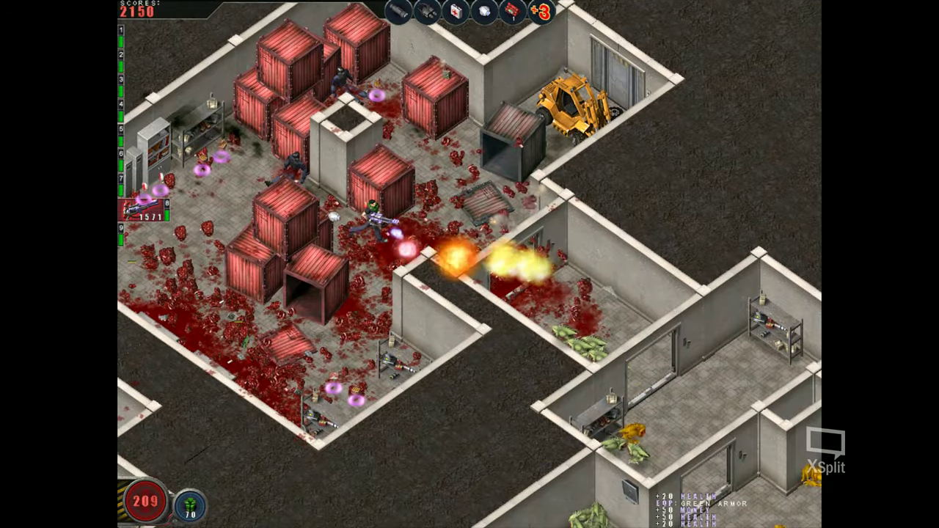
key("s")
key("d")
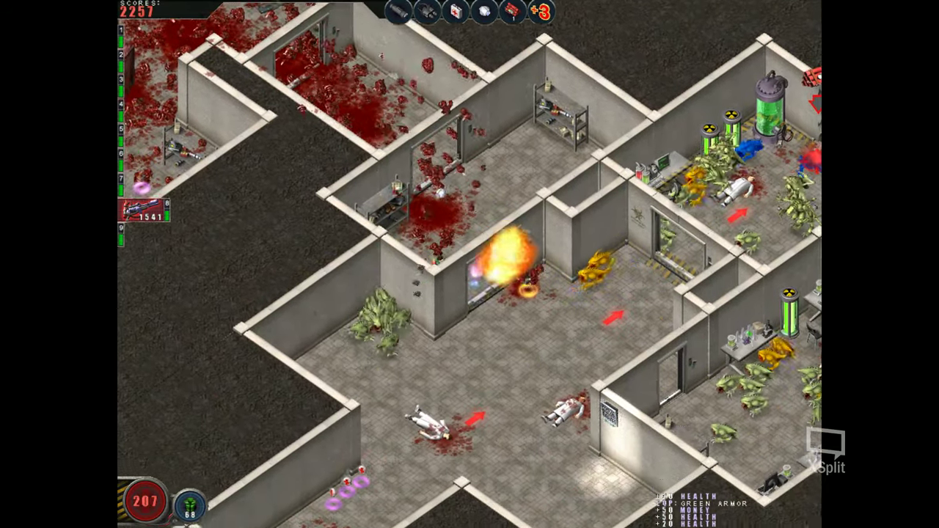
key("s")
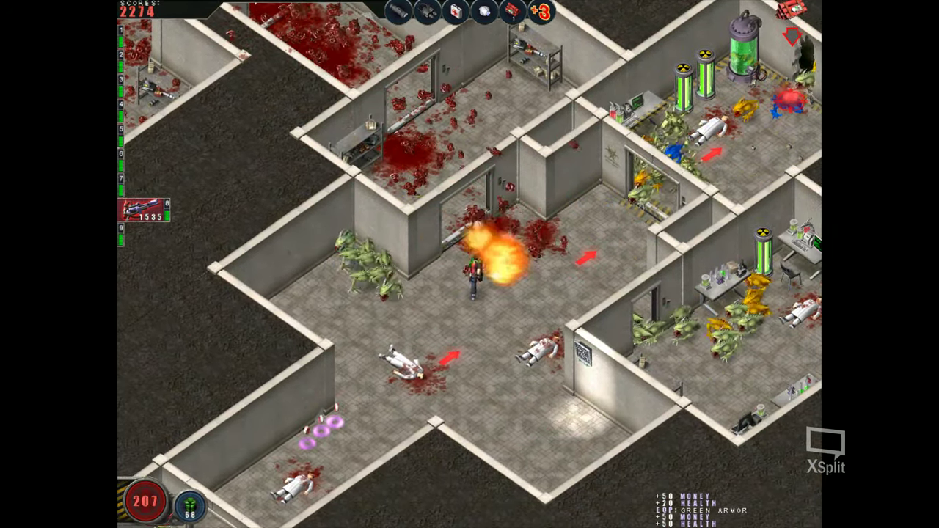
Clear the lower corridor and office, then fight up the hall into the lab.
key("s")
key("a")
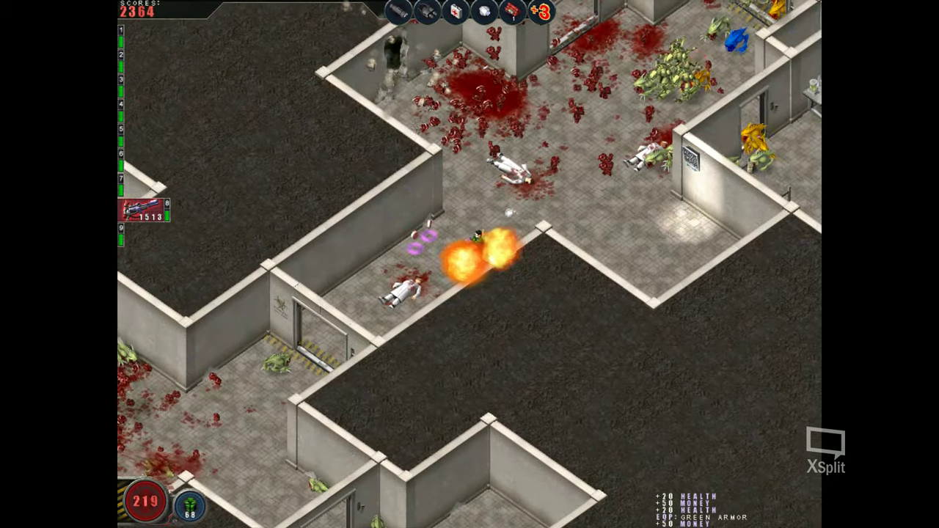
key("s")
key("a")
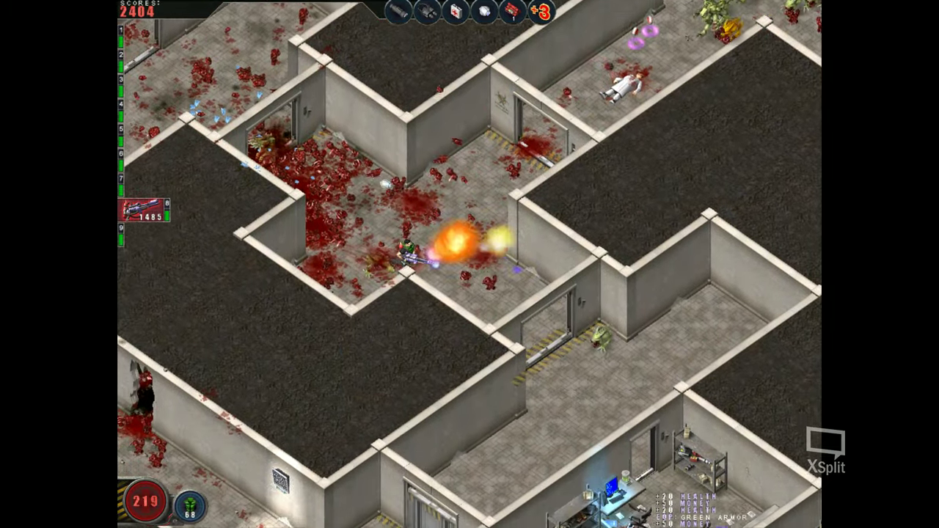
key("s")
key("d")
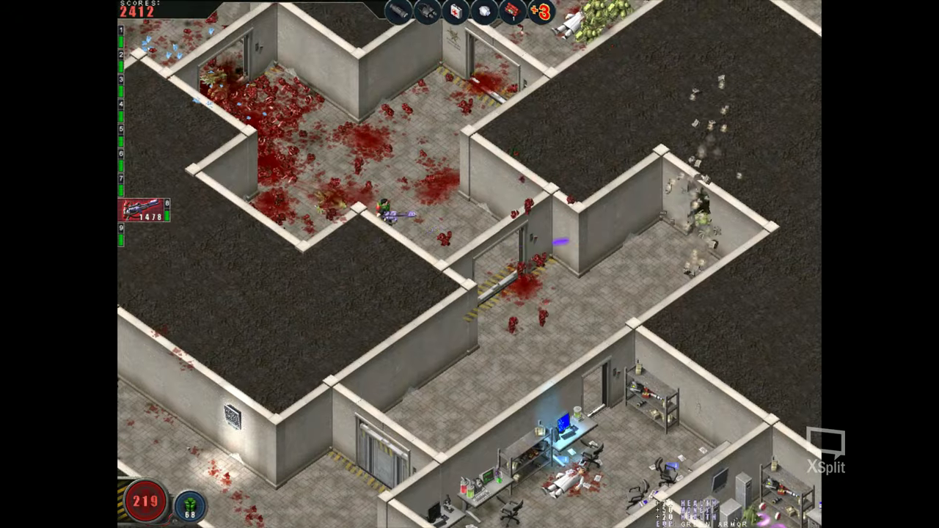
key("s")
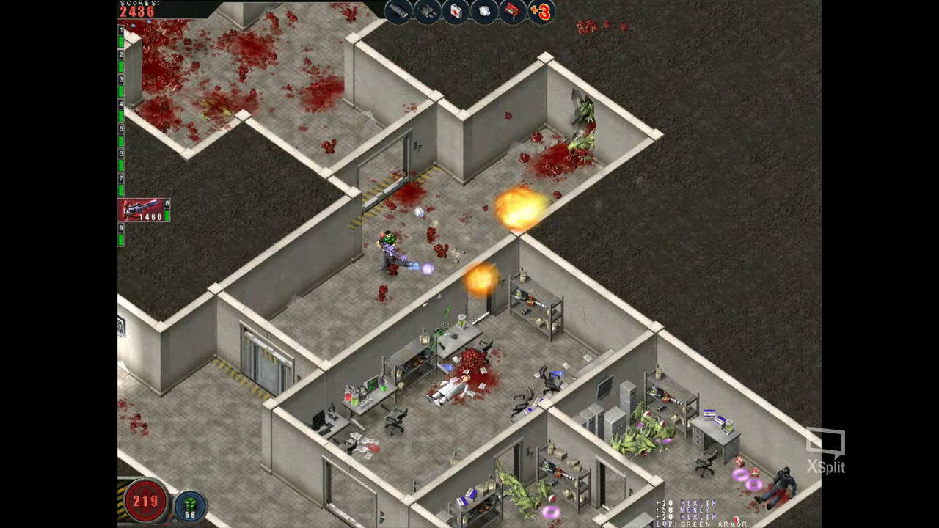
key("s")
key("d")
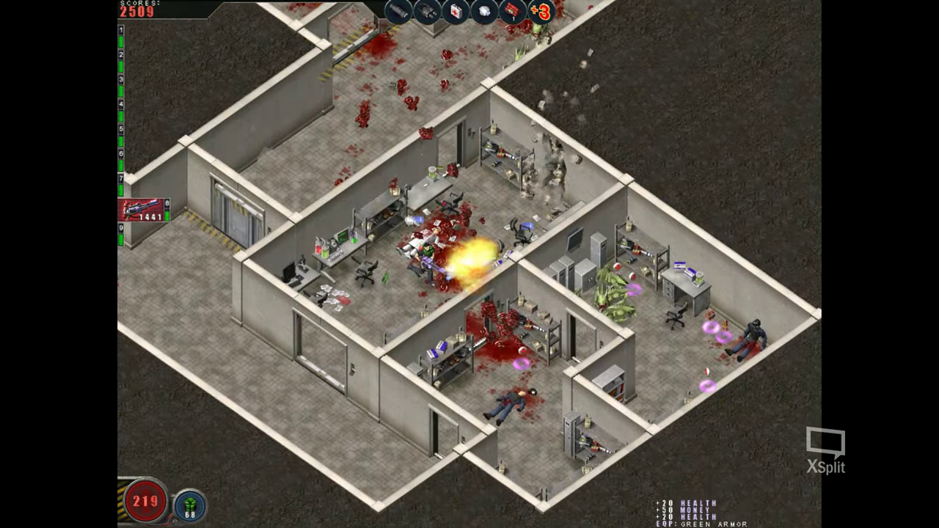
key("s")
key("d")
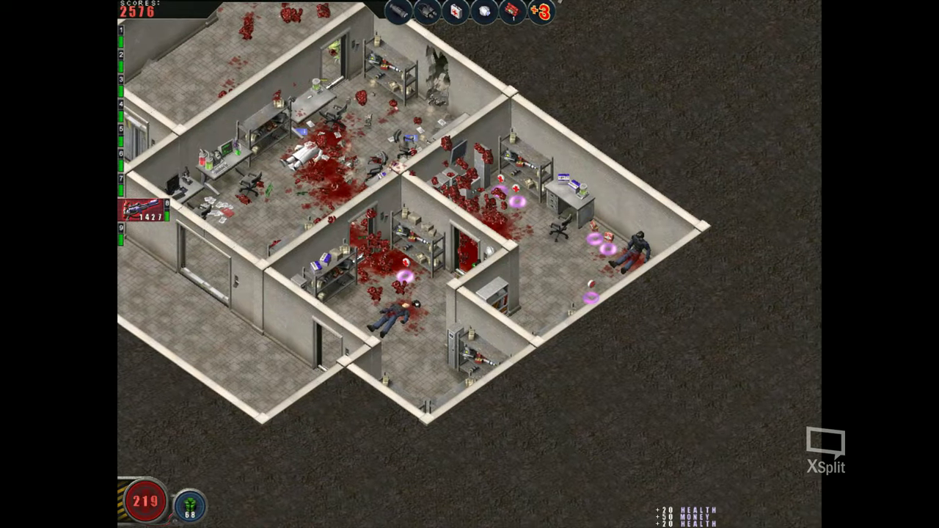
key("w")
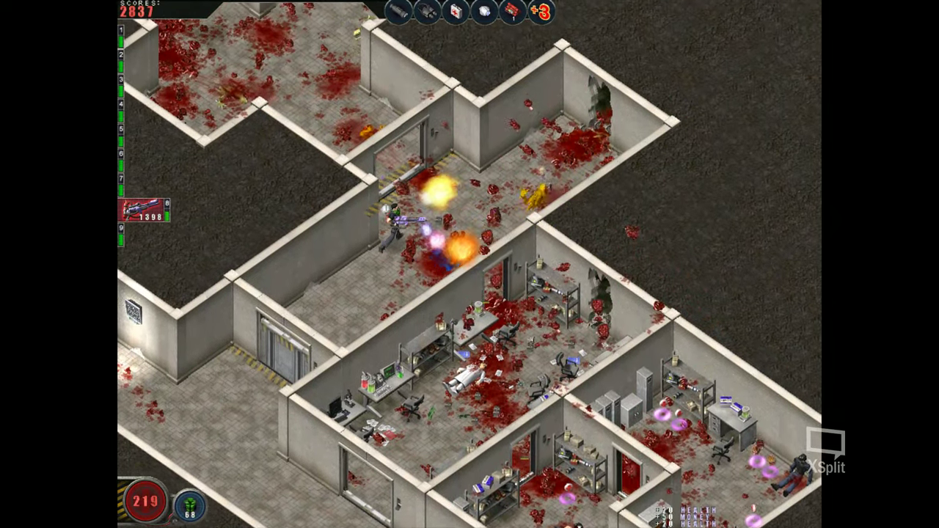
key("w")
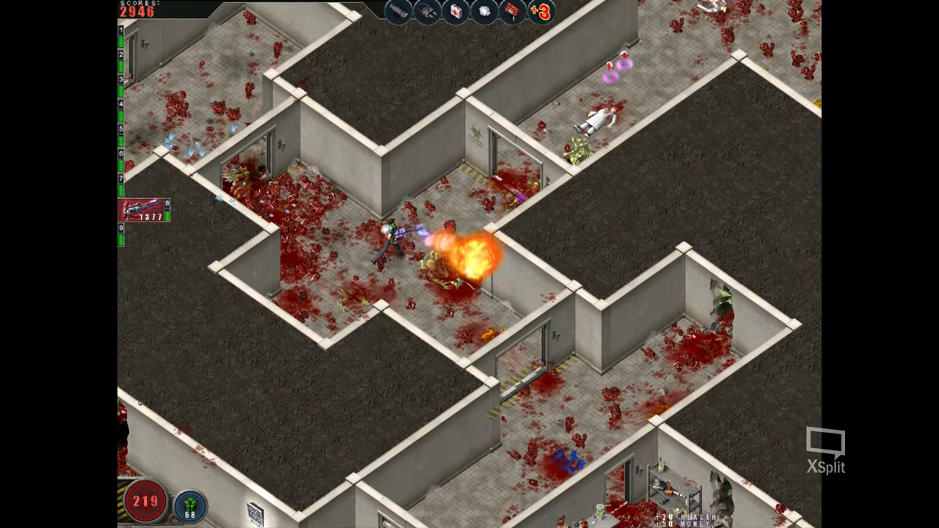
key("w")
key("d")
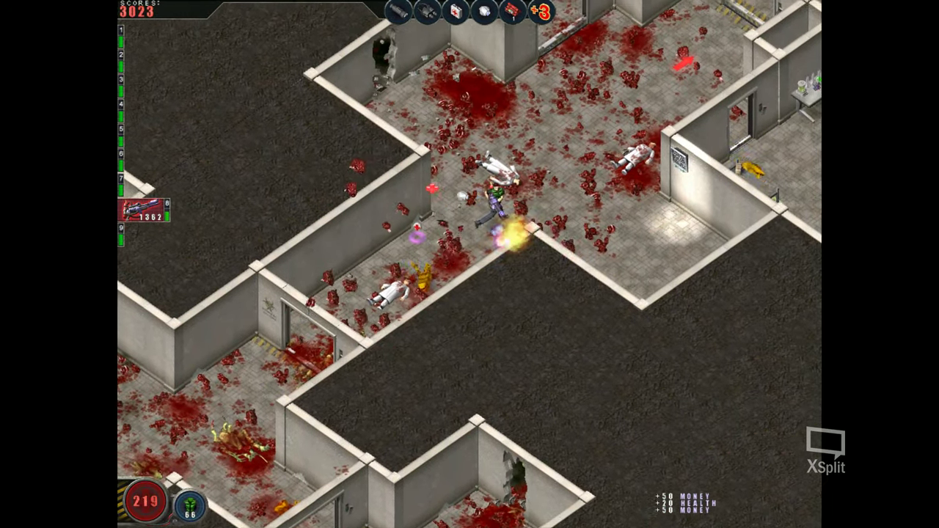
key("d")
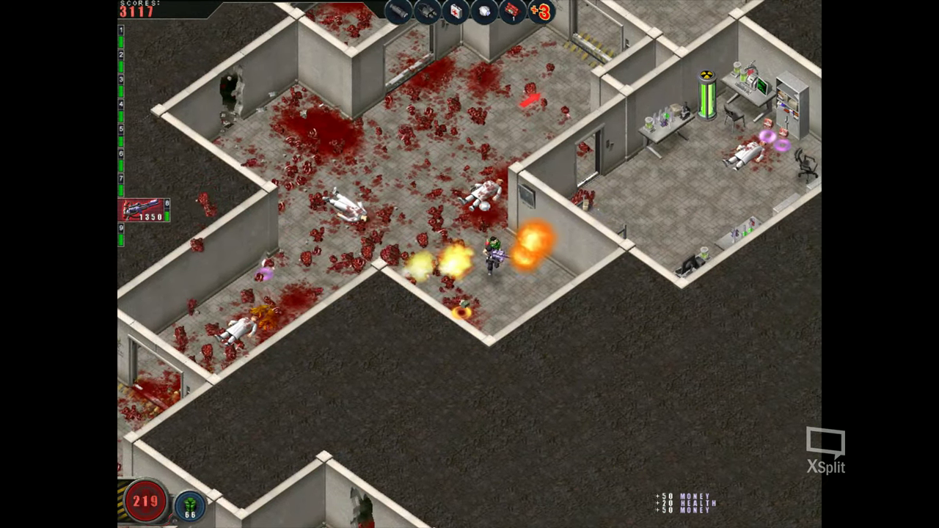
key("w")
key("d")
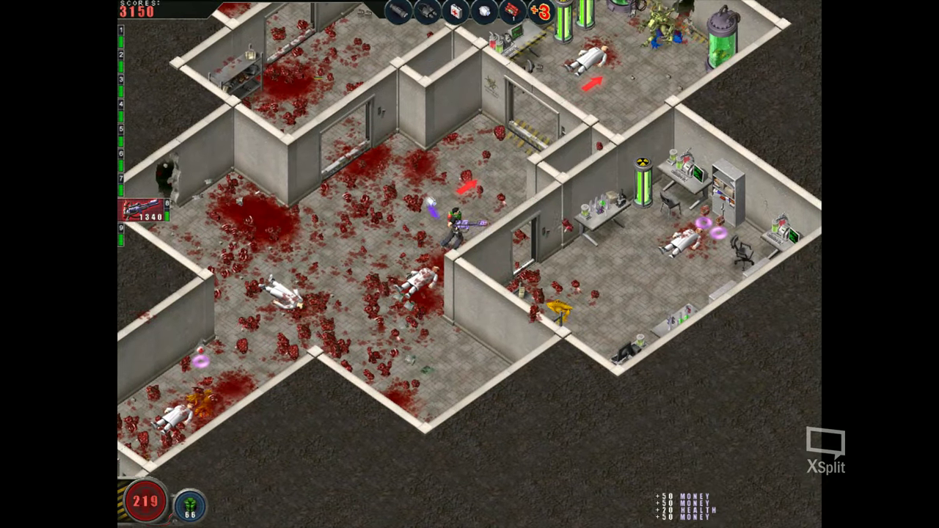
Fight through the upper lab, tank lab and lower lab, then back through the hall.
key("d")
key("s")
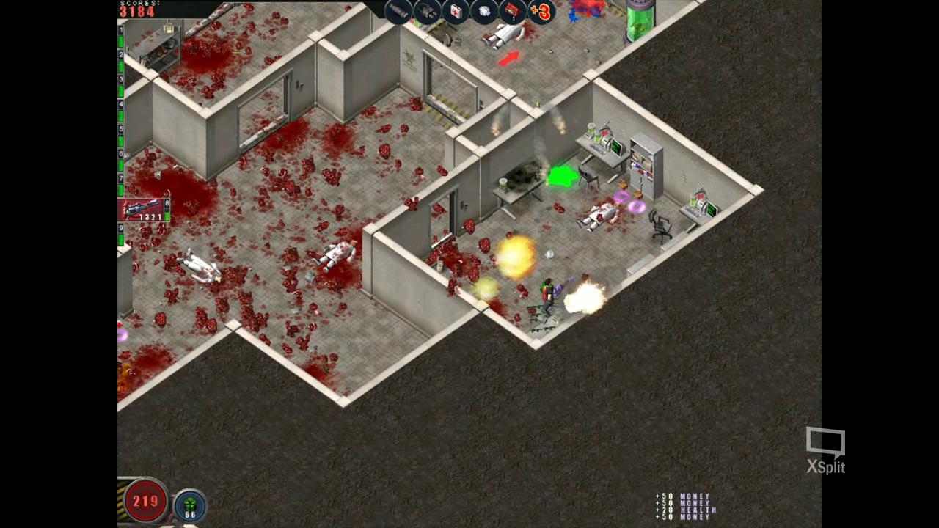
key("w")
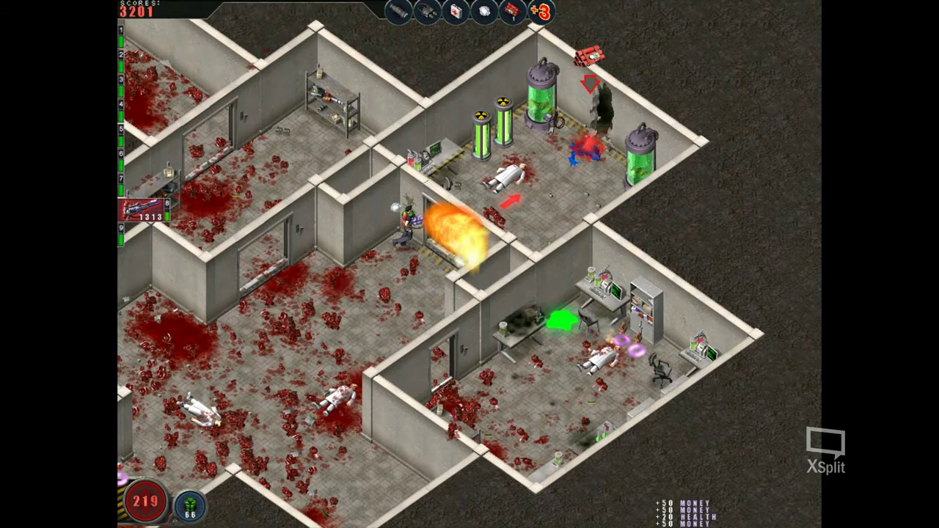
key("s")
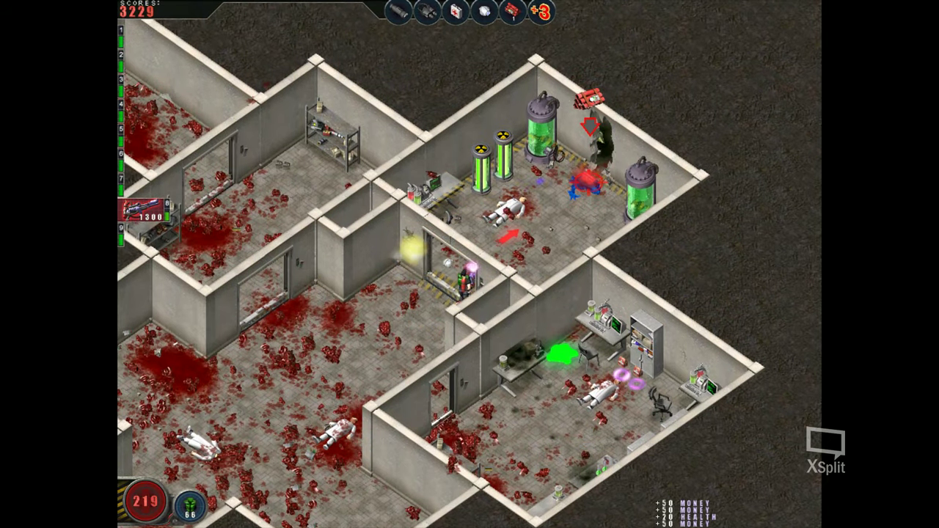
key("w")
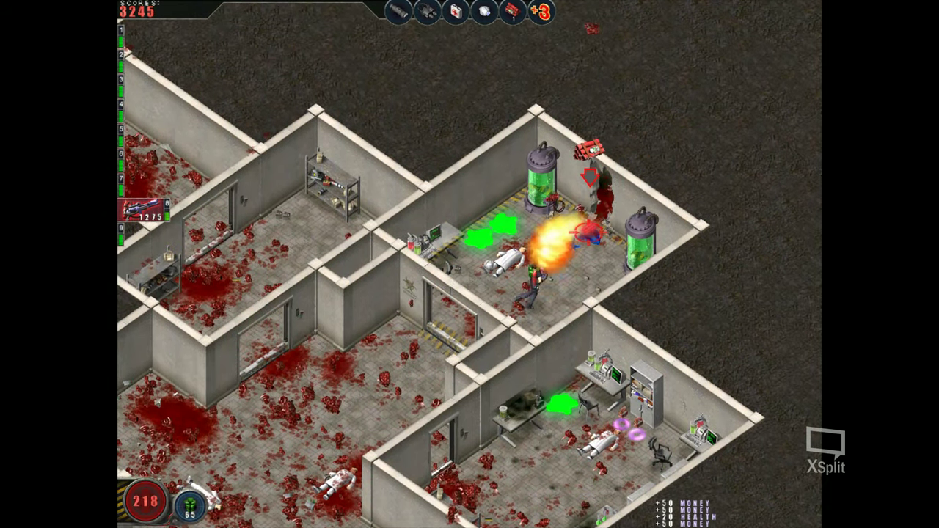
key("w")
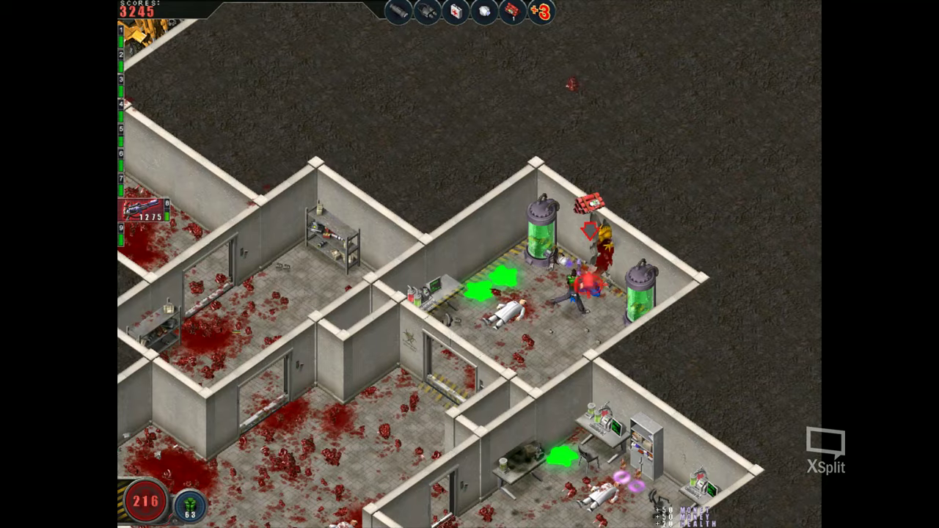
key("w")
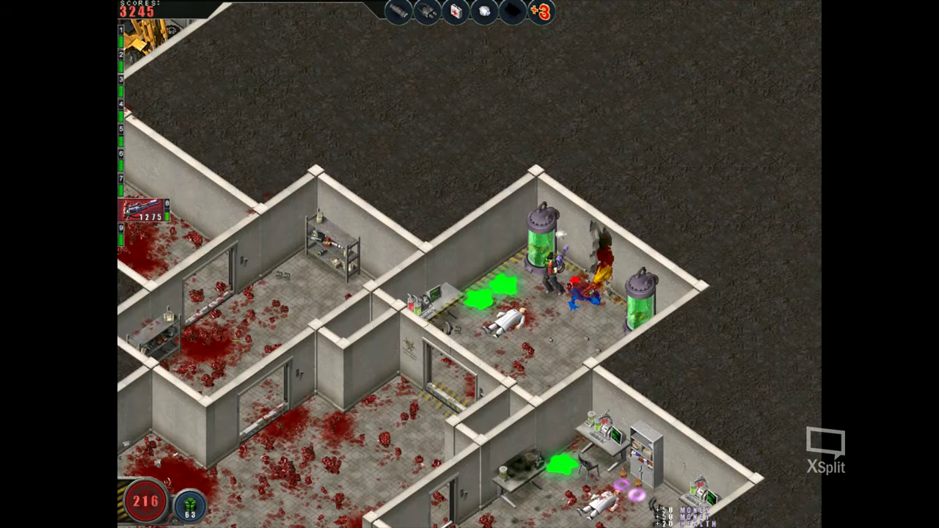
key("s")
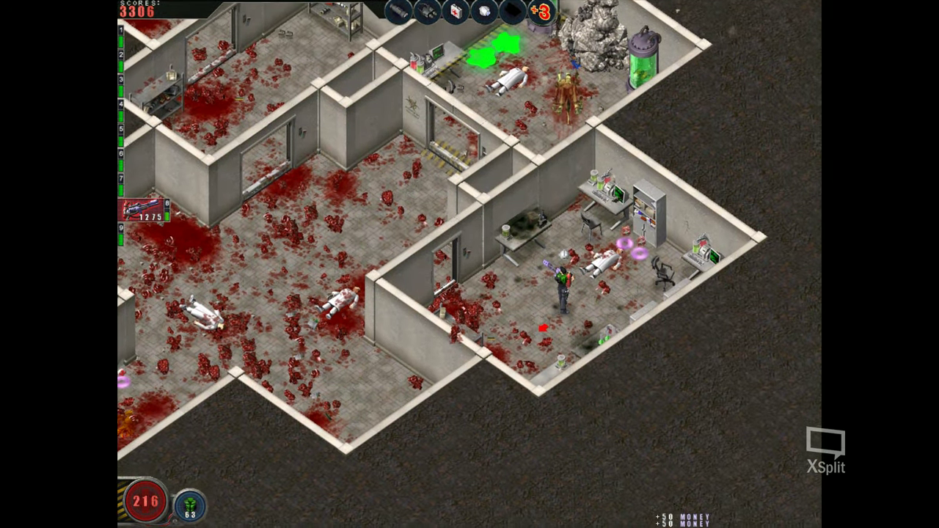
key("a")
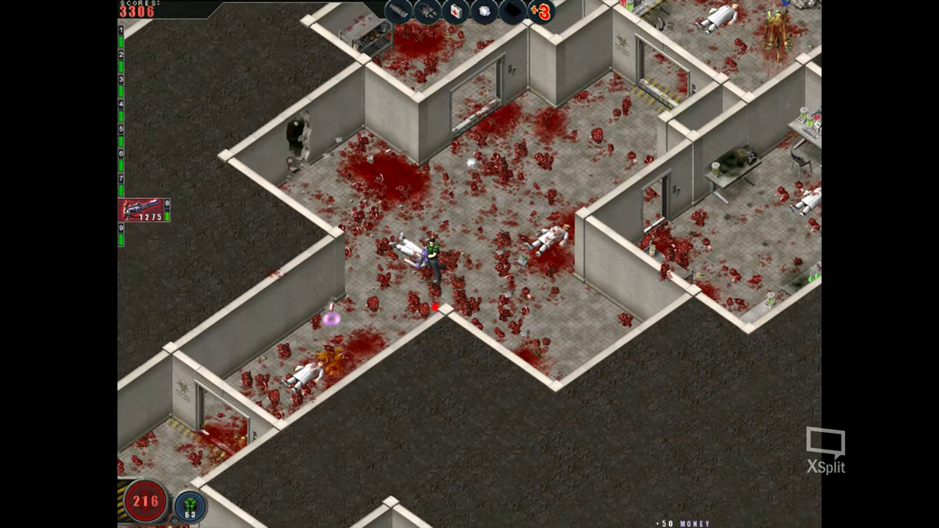
key("s")
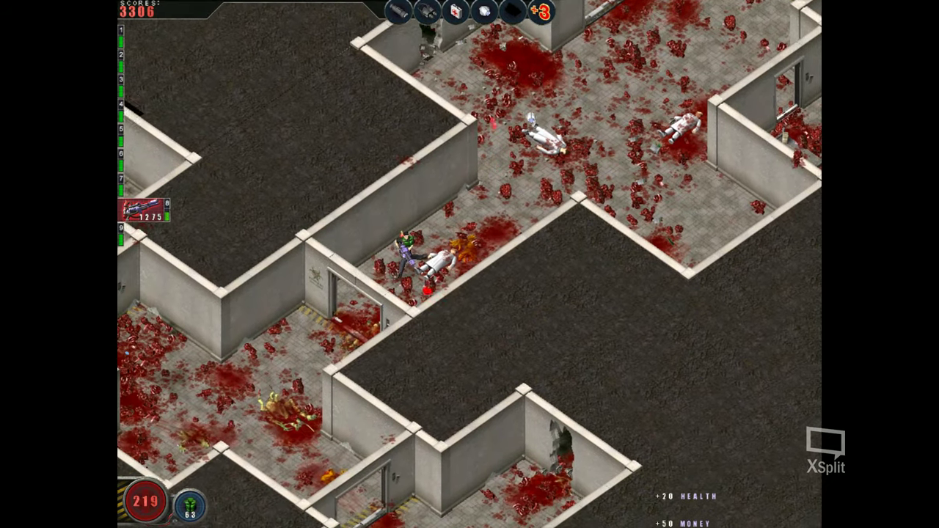
Switch to weapon 9 to finish the level, then continue past MISSION COMPLETE.
key("d")
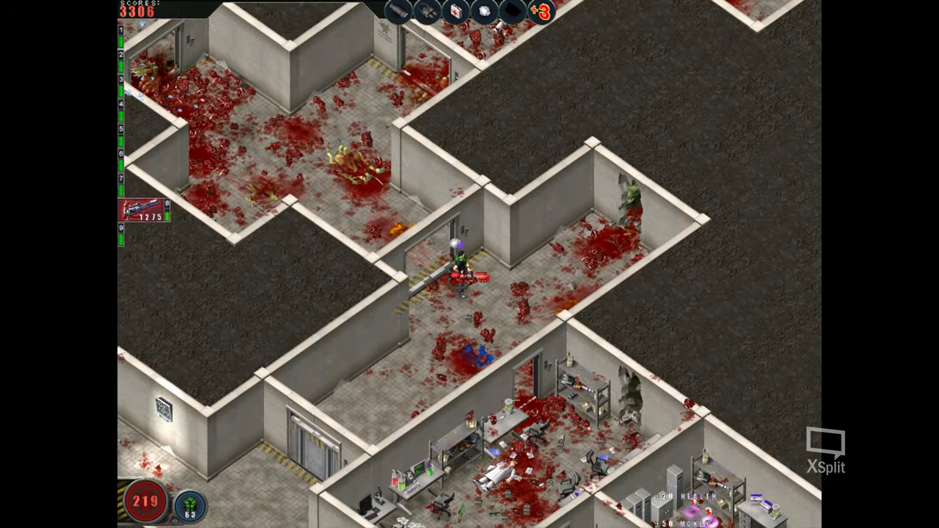
key("9")
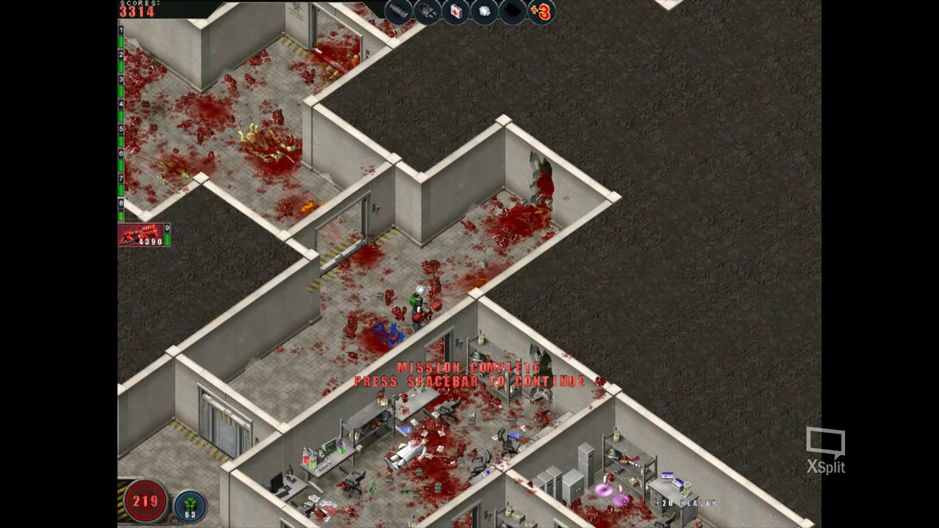
key("space")
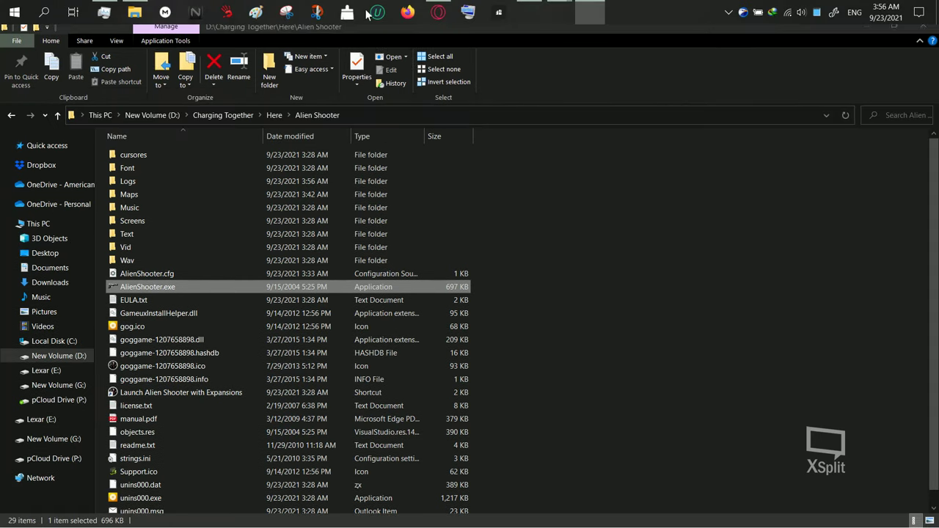
Bring Opera with the Cheatbook Alien Shooter cheats page back to the front.
left_click(438, 13)
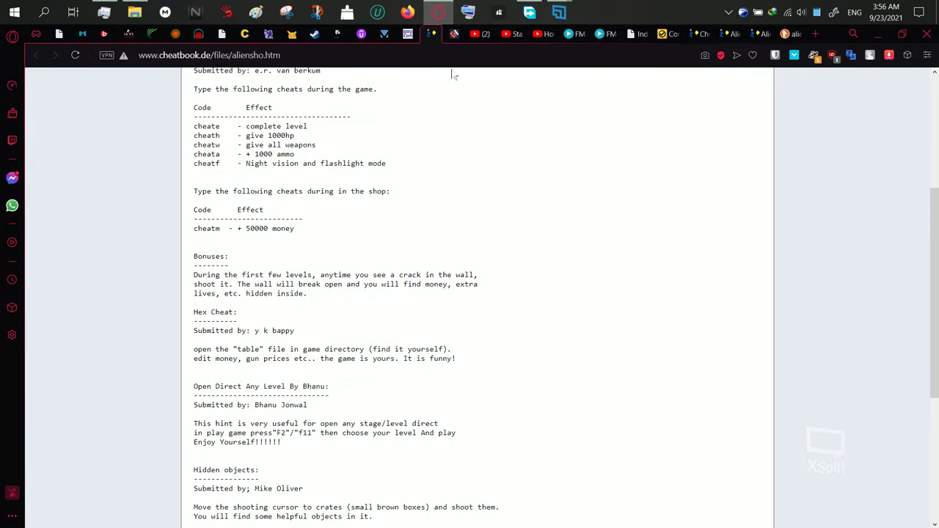
Glance at IObit Uninstaller, then return to Opera and view the Cheatbook cheats page.
left_click(377, 13)
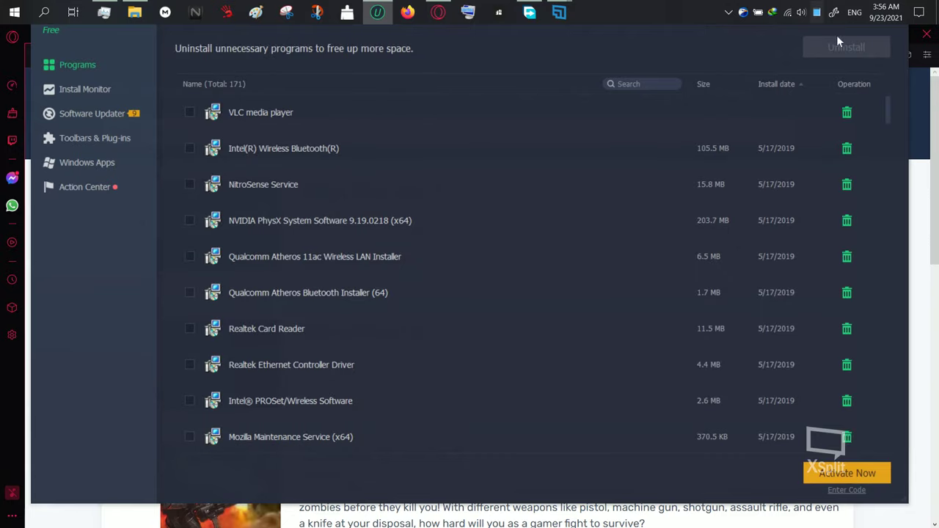
left_click(438, 12)
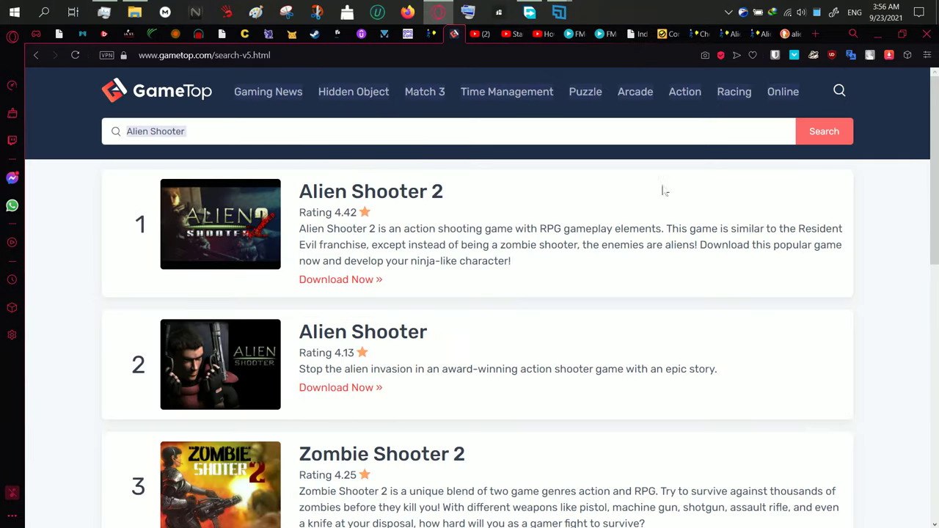
scroll(367, 256, "down", 2)
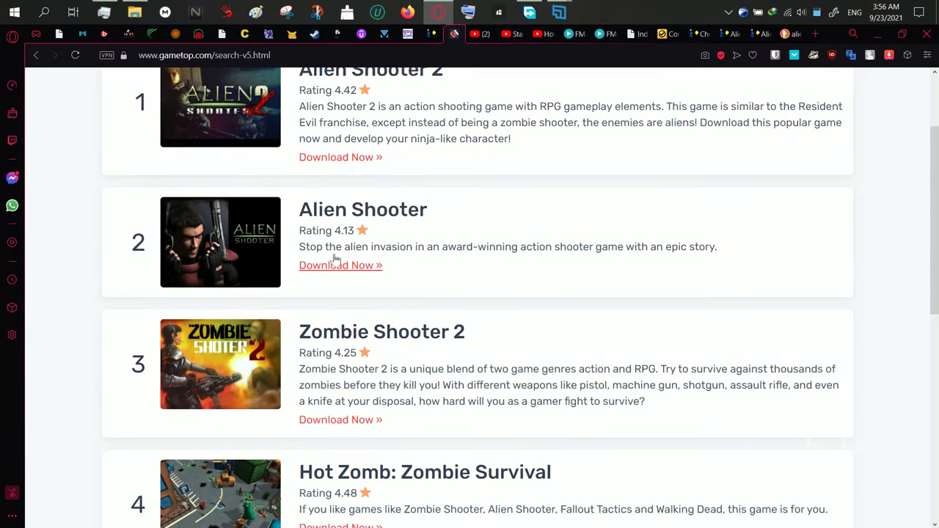
scroll(378, 279, "up", 2)
left_click(432, 33)
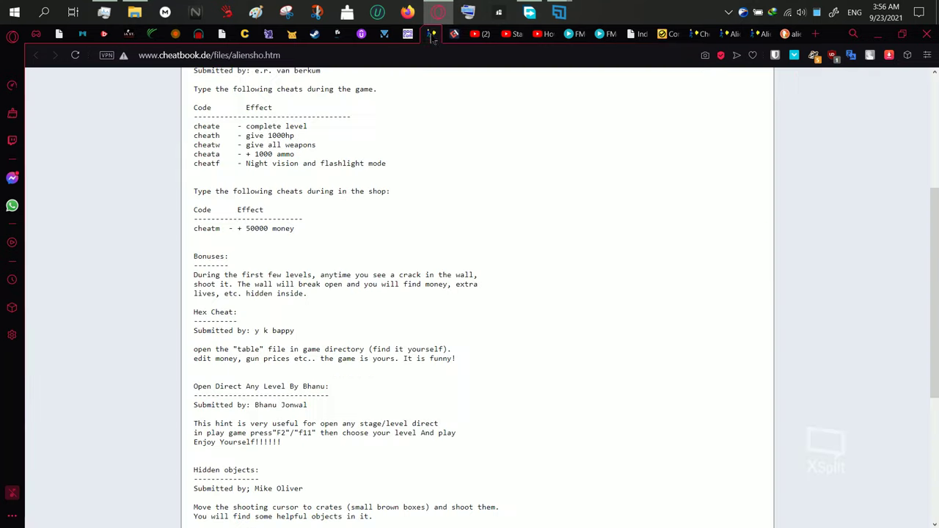
scroll(283, 168, "up", 2)
scroll(330, 142, "up", 2)
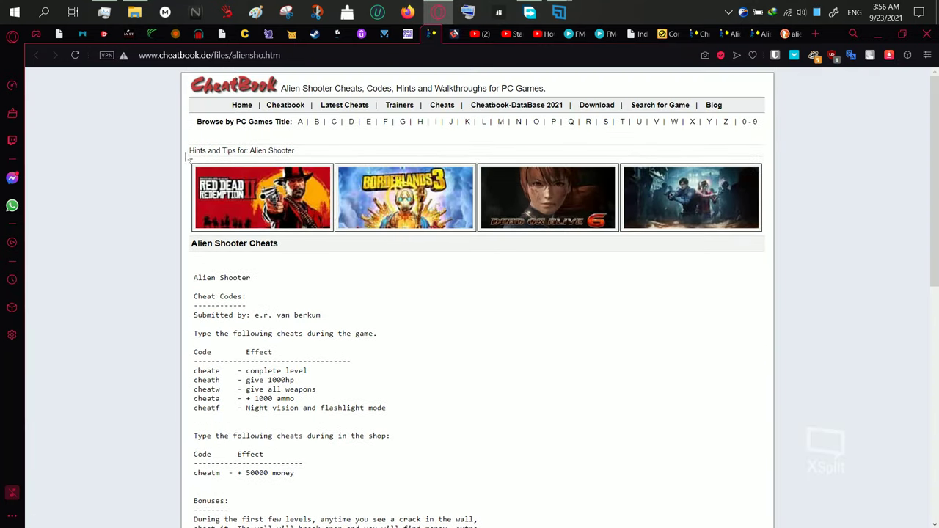
scroll(364, 251, "down", 2)
scroll(364, 250, "down", 2)
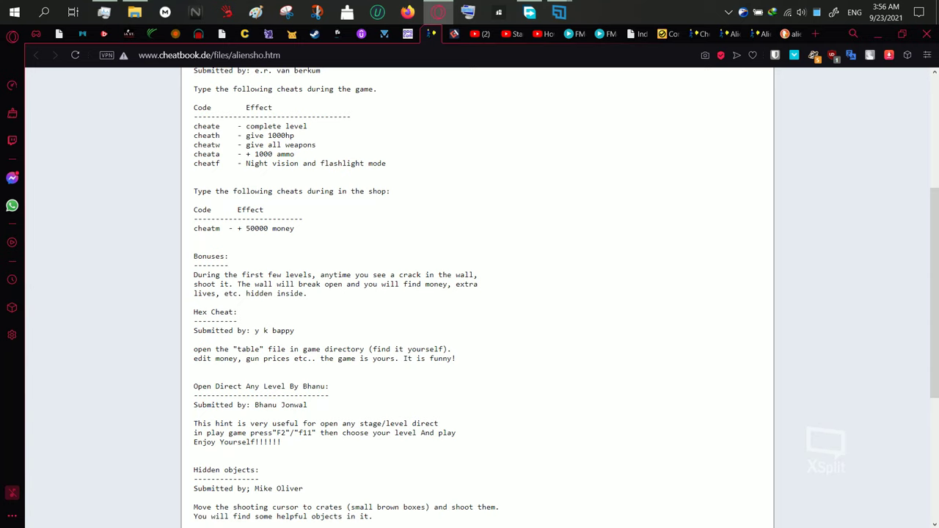
Open the GOG forum tab with the Alien Shooter crash-fix post.
left_click(410, 33)
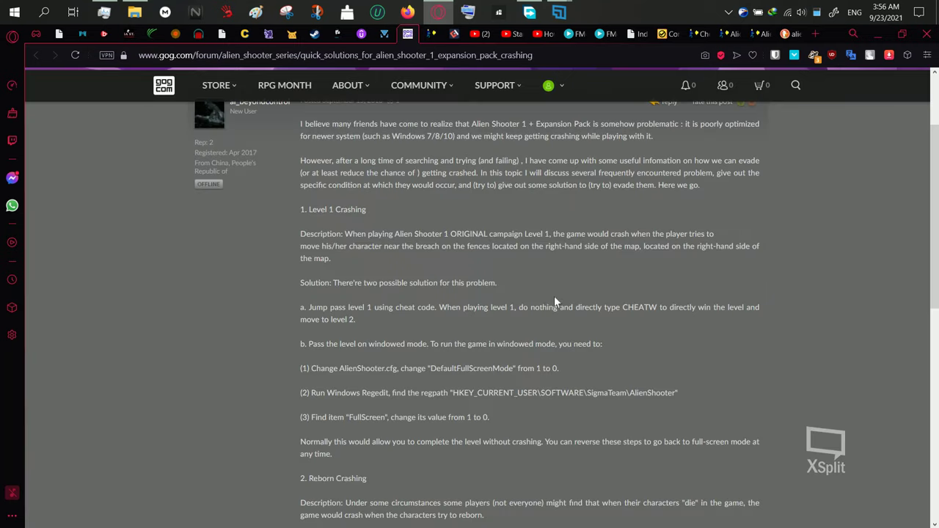
scroll(554, 295, "down", 3)
scroll(528, 316, "up", 3)
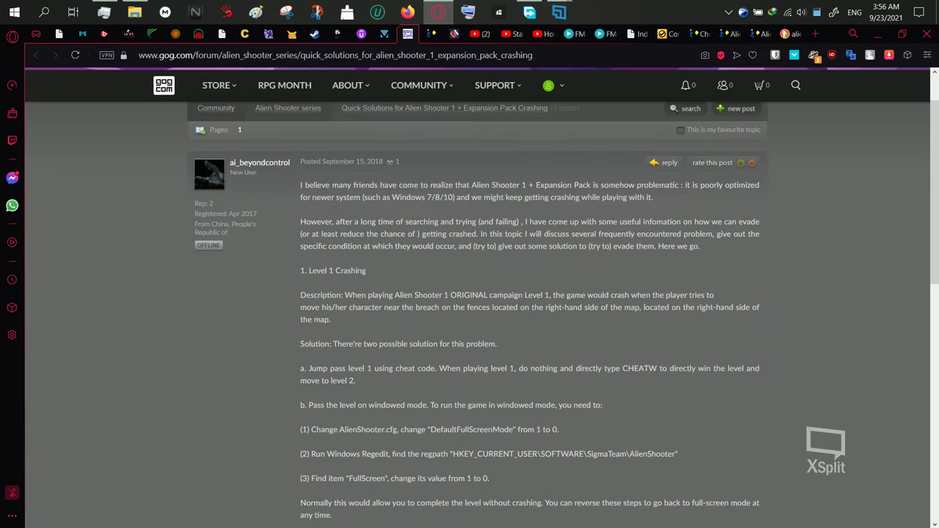